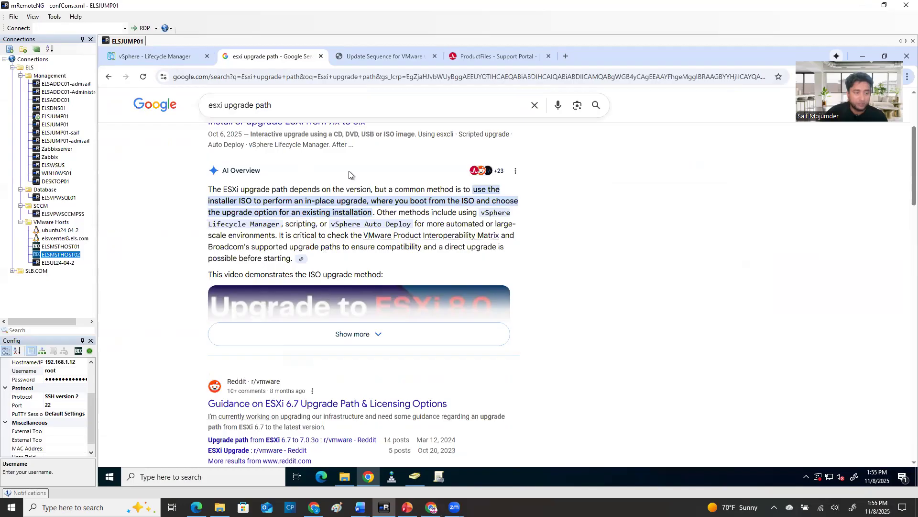
scroll(567, 252, down, 3)
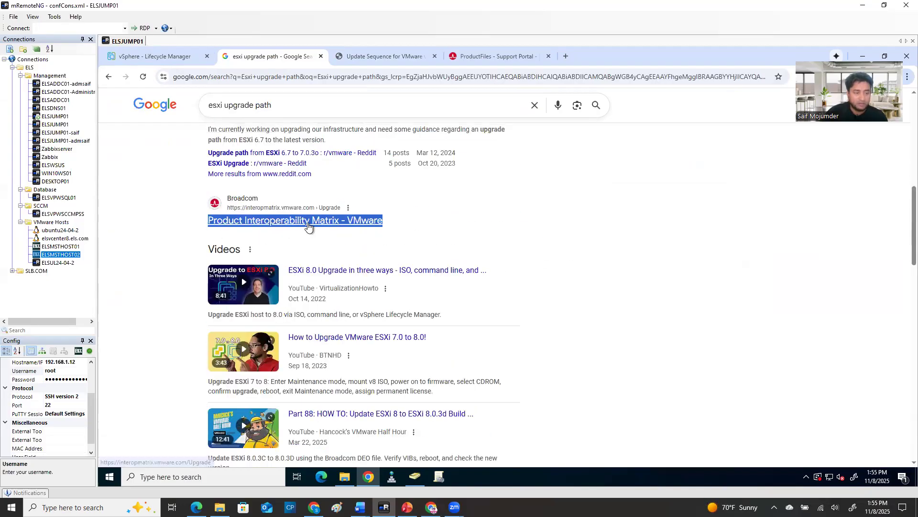
Open the Broadcom Product Interoperability Matrix search result in a new browser tab and switch to it
right_click(304, 225)
click(329, 237)
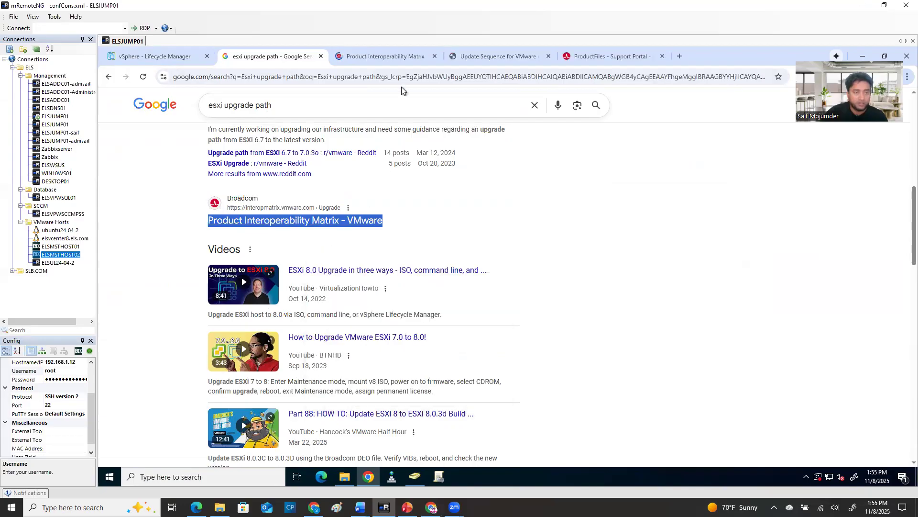
click(389, 56)
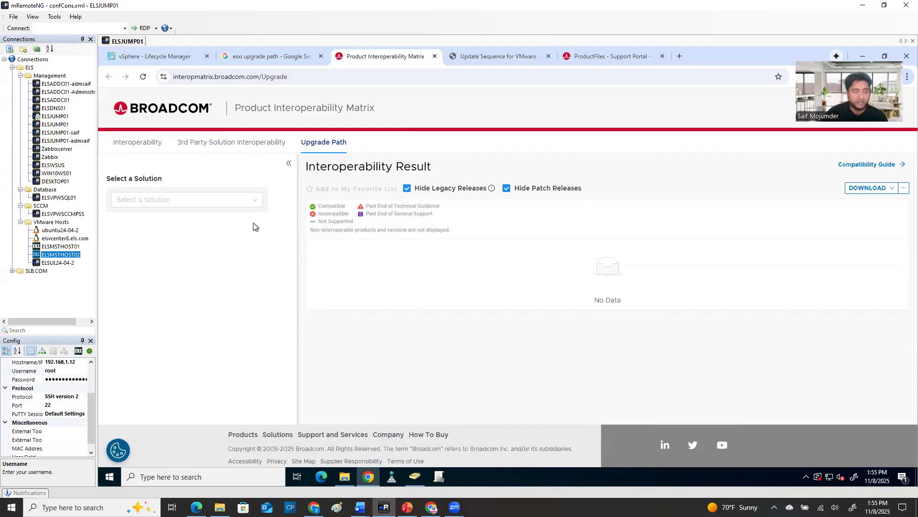
Choose VMware ESX as the solution for the upgrade path lookup
click(151, 203)
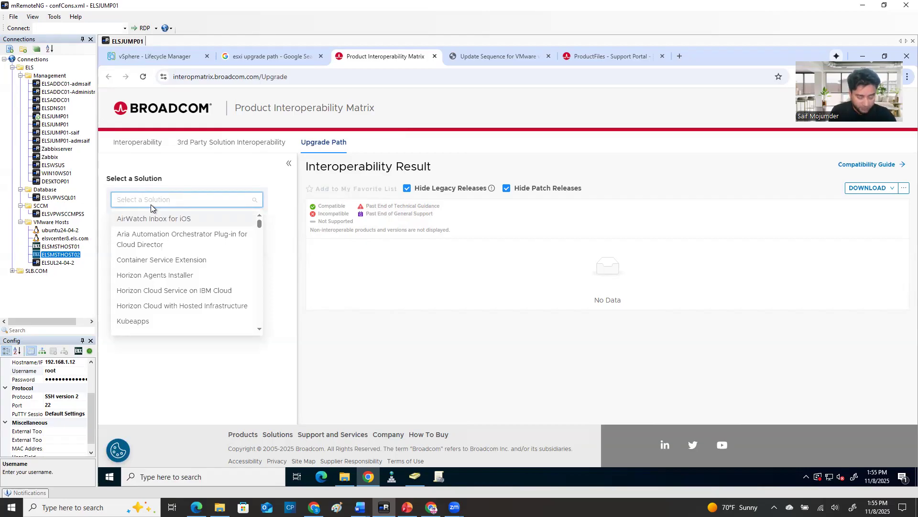
text(V)
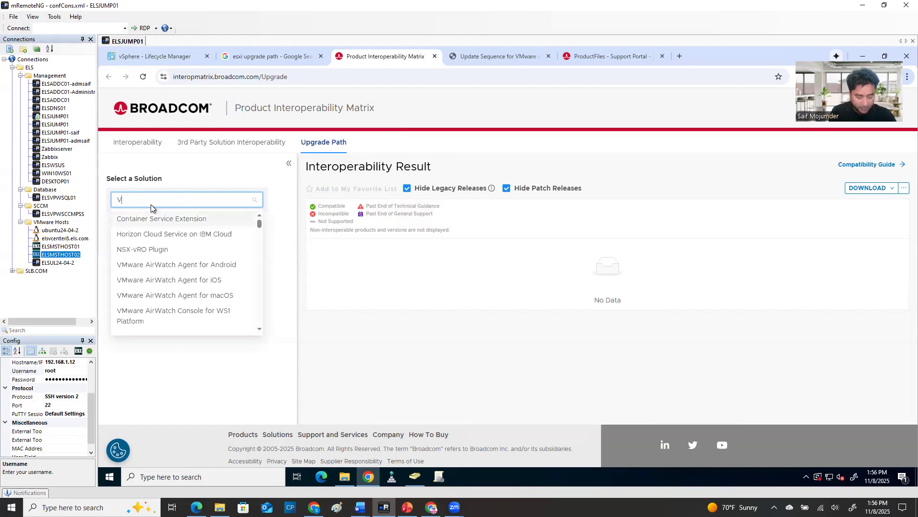
text(mware)
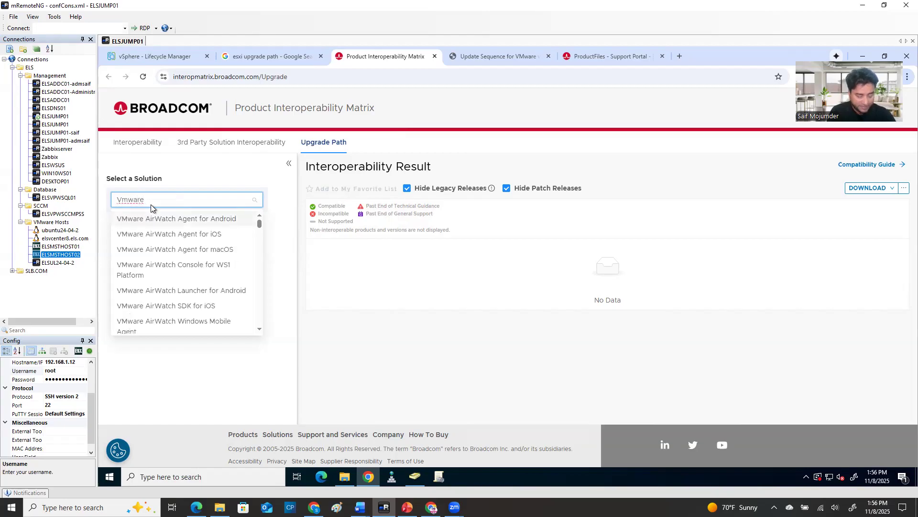
text( ESX)
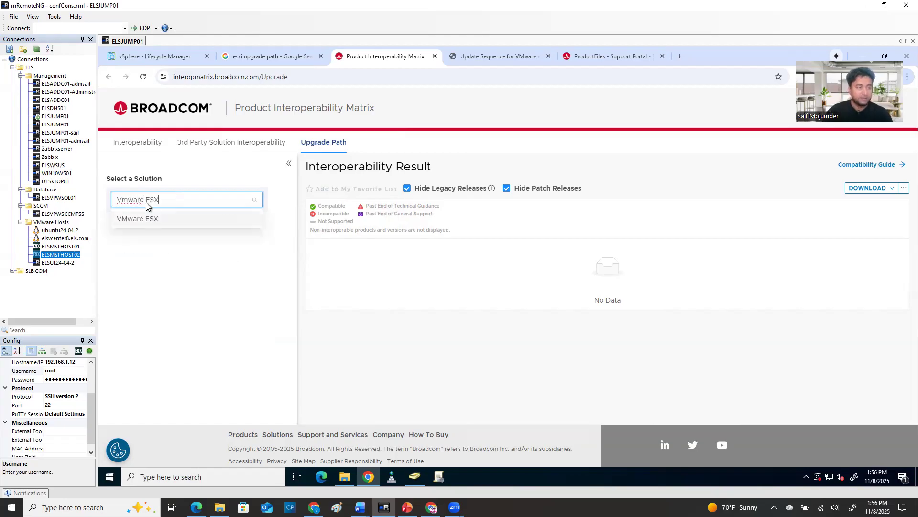
click(150, 220)
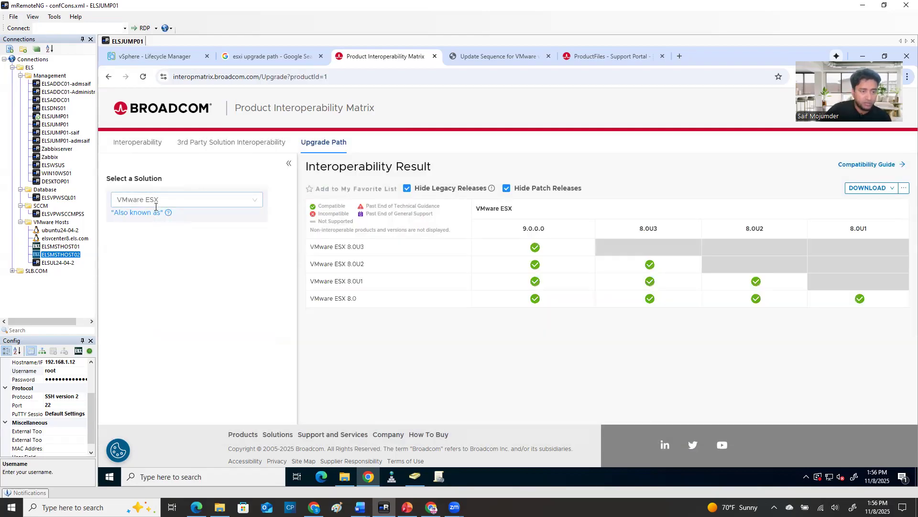
Examine which target releases, 8.0U1 through 9.0.0.0, each VMware ESX 8.0 version can be upgraded to
mouse_move(368, 256)
mouse_move(346, 269)
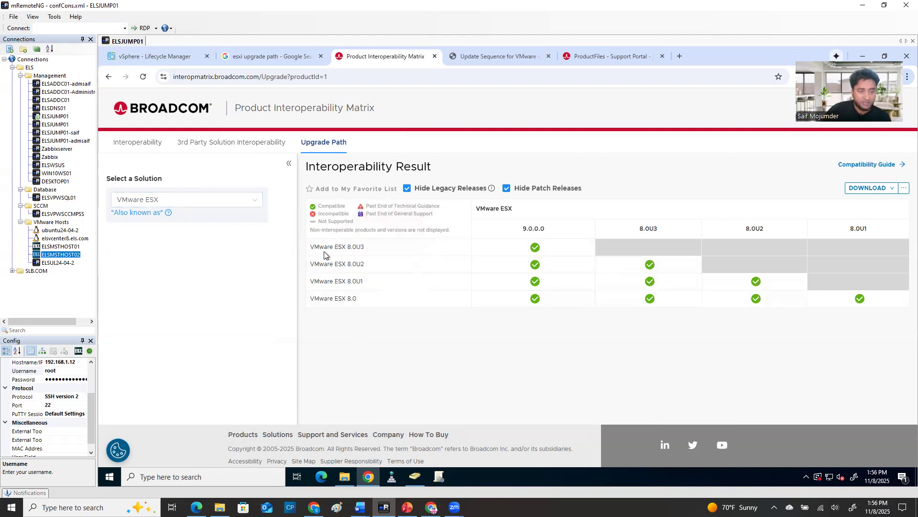
mouse_move(320, 245)
drag(320, 253, 357, 289)
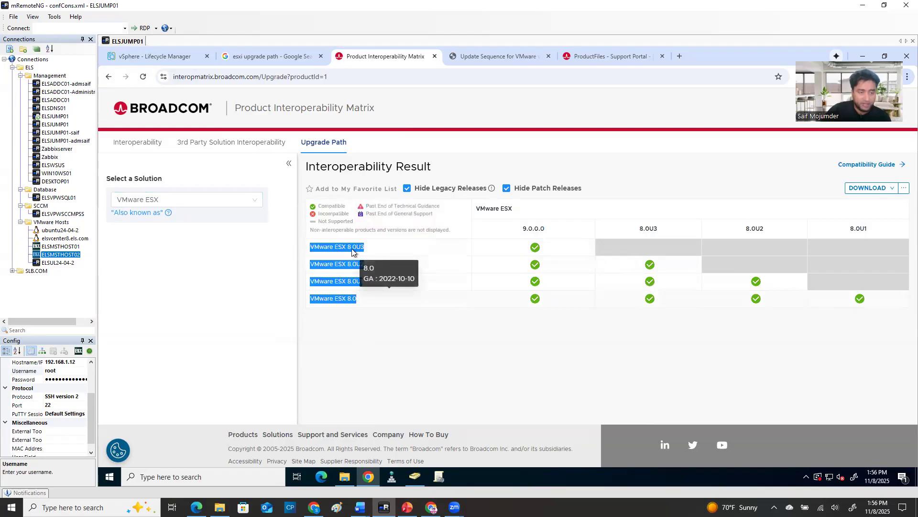
mouse_move(544, 232)
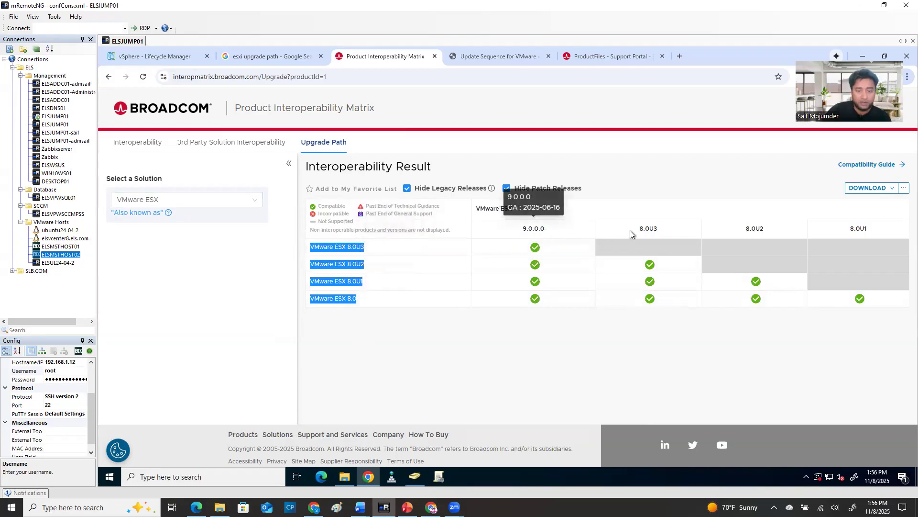
mouse_move(345, 302)
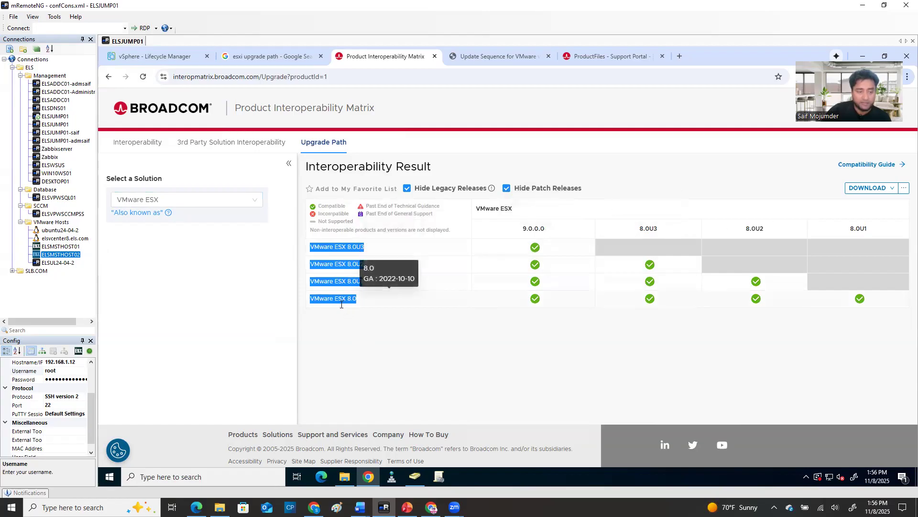
click(341, 303)
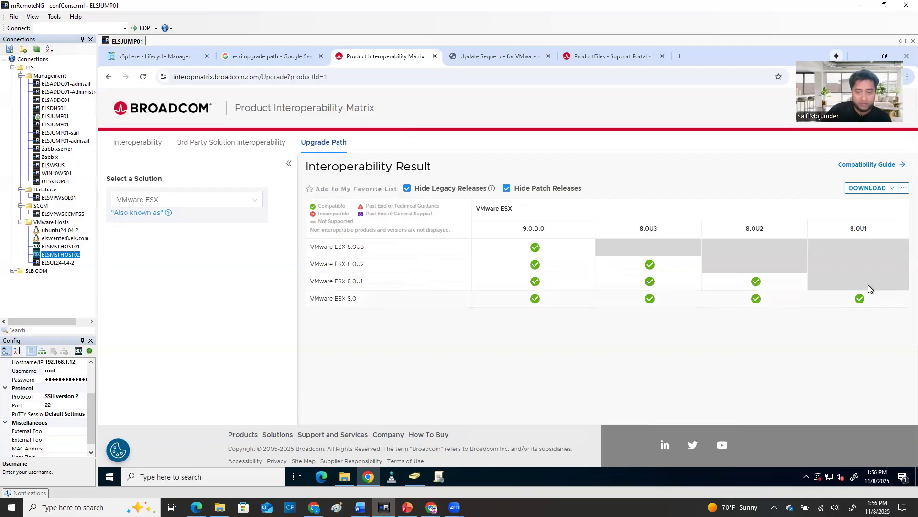
mouse_move(870, 225)
drag(871, 225, 853, 228)
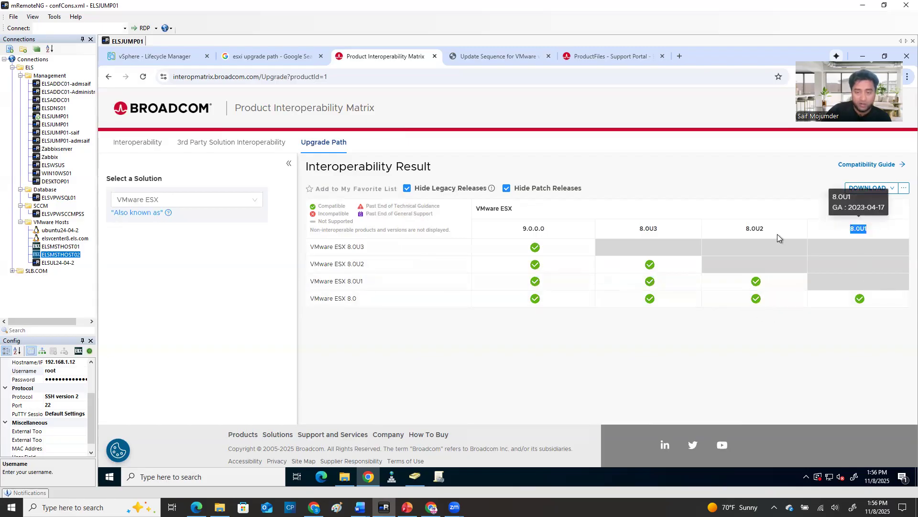
drag(779, 235, 743, 230)
drag(660, 231, 630, 231)
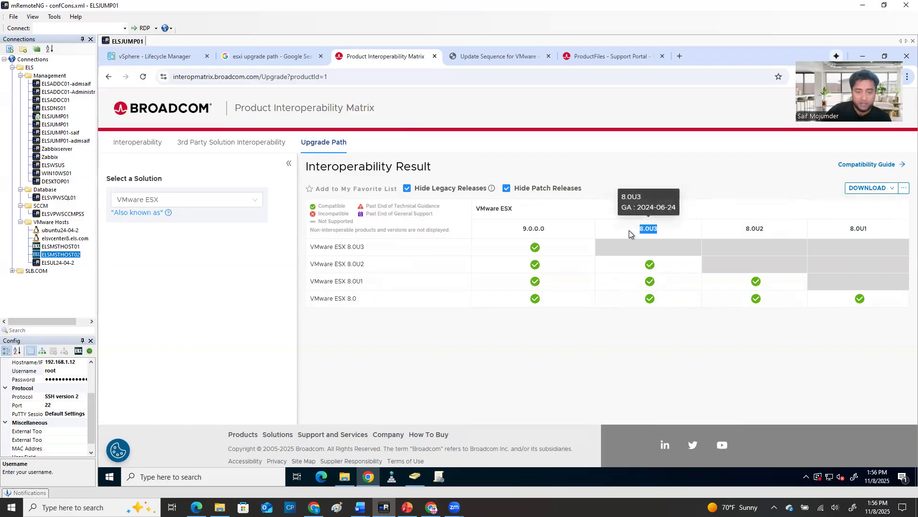
drag(550, 234, 513, 230)
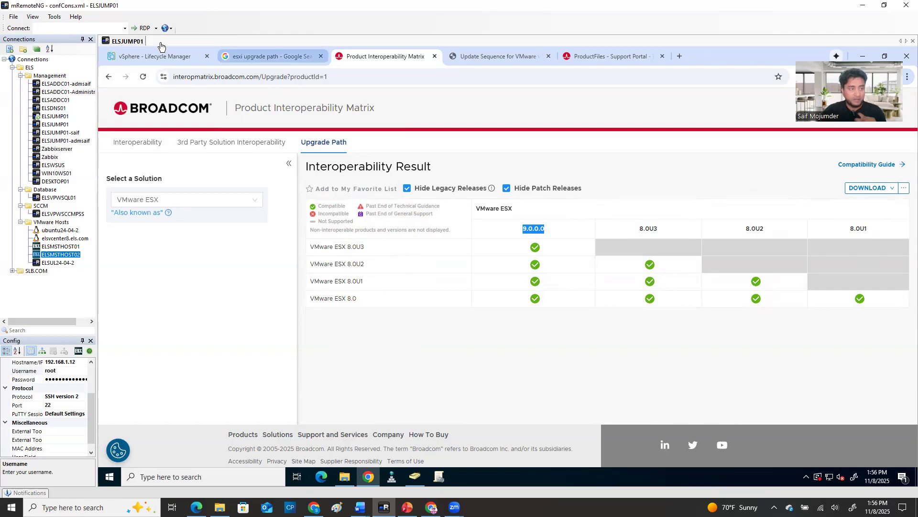
Return to the vSphere inventory, show the summary of host elsmsthost02.els.com and highlight its hypervisor build number
click(159, 58)
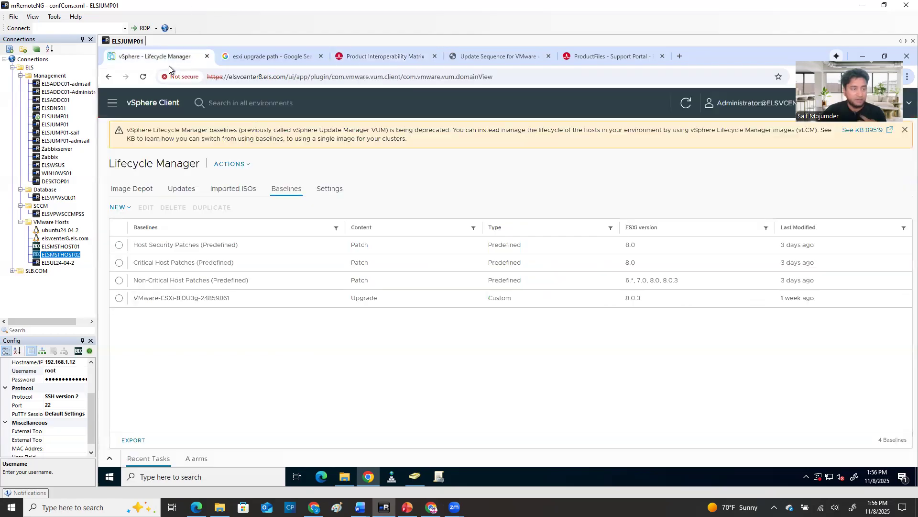
click(110, 106)
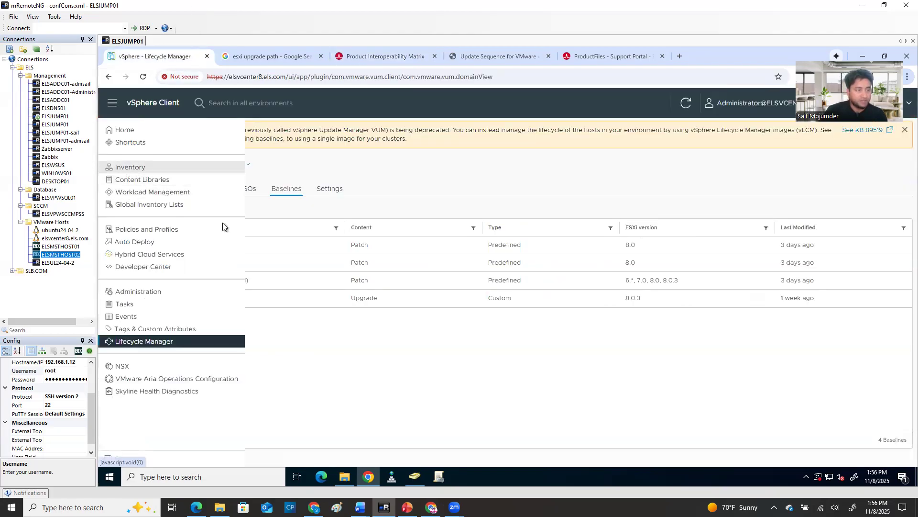
click(139, 167)
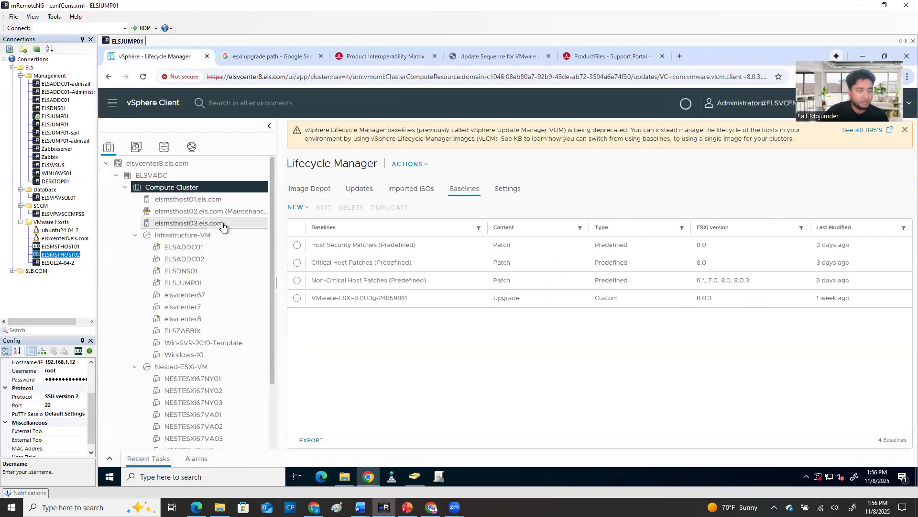
click(186, 211)
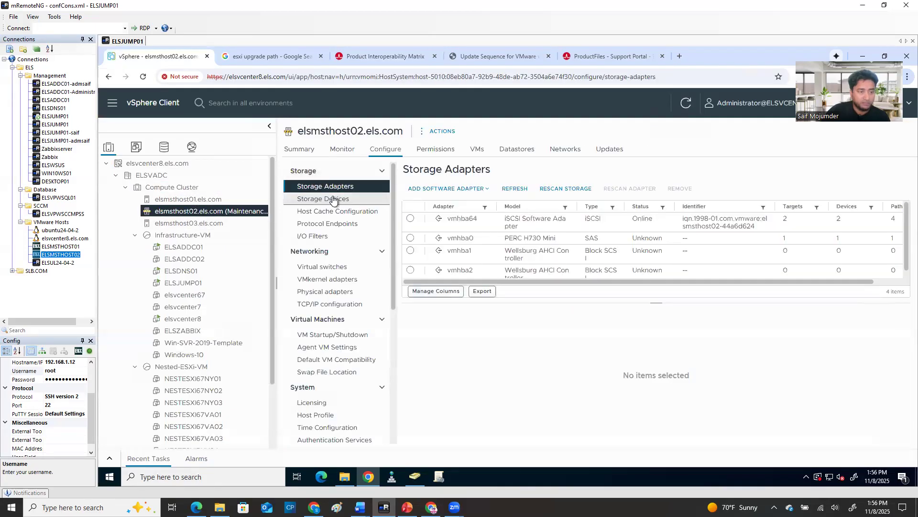
click(299, 148)
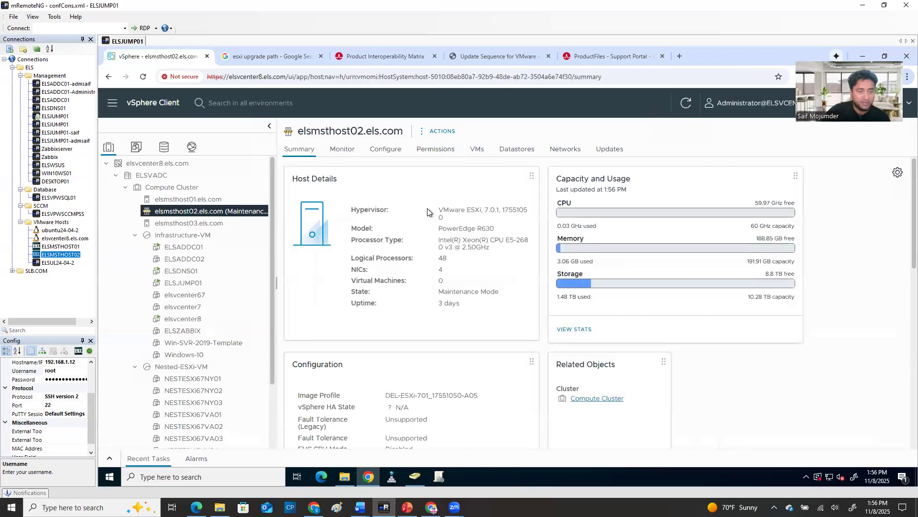
drag(439, 210, 525, 223)
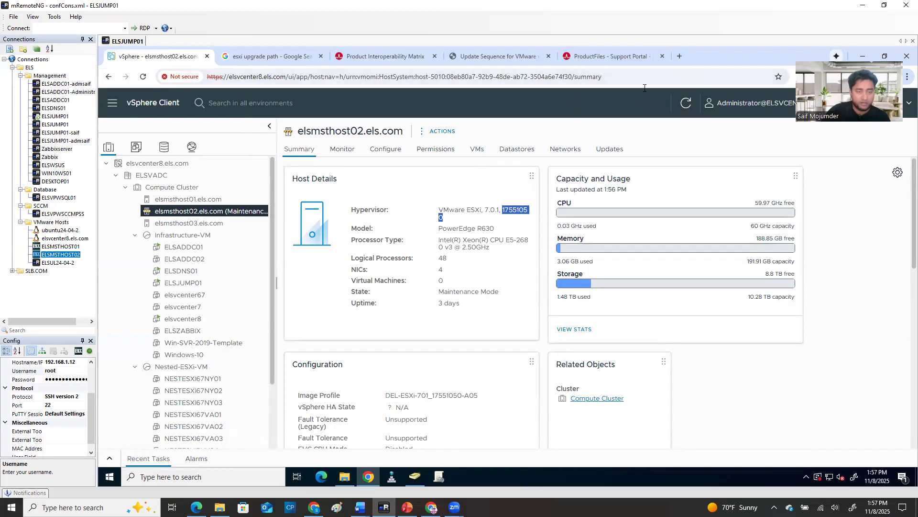
Search Google in a new browser tab for "vmware esxi version history"
click(680, 54)
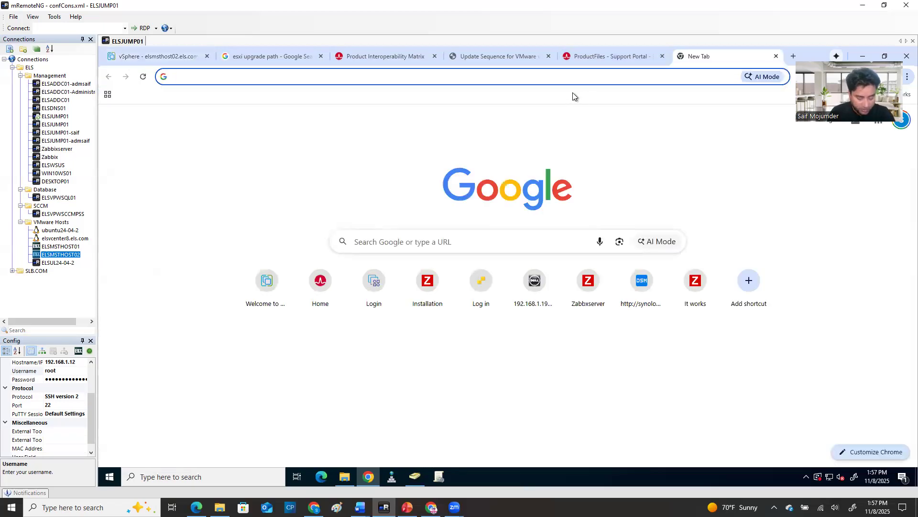
text(vme)
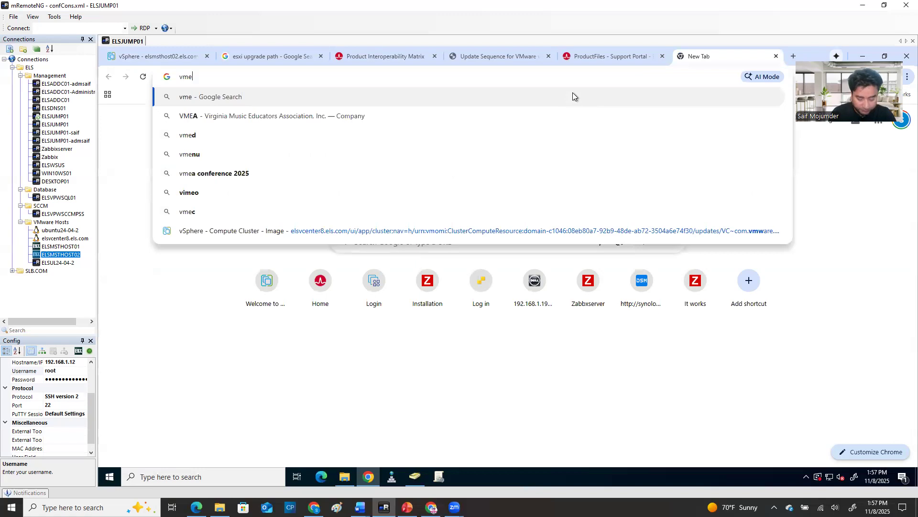
key(BackSpace)
key(BackSpace)
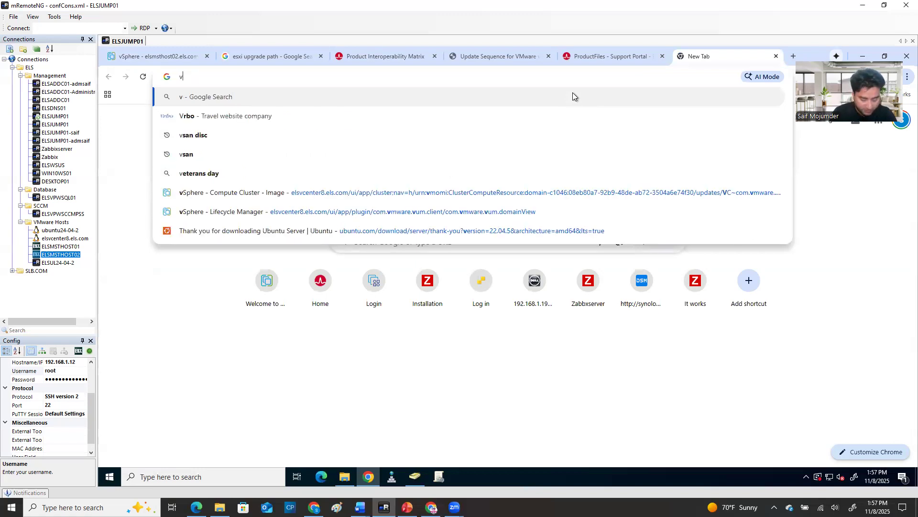
text(mre)
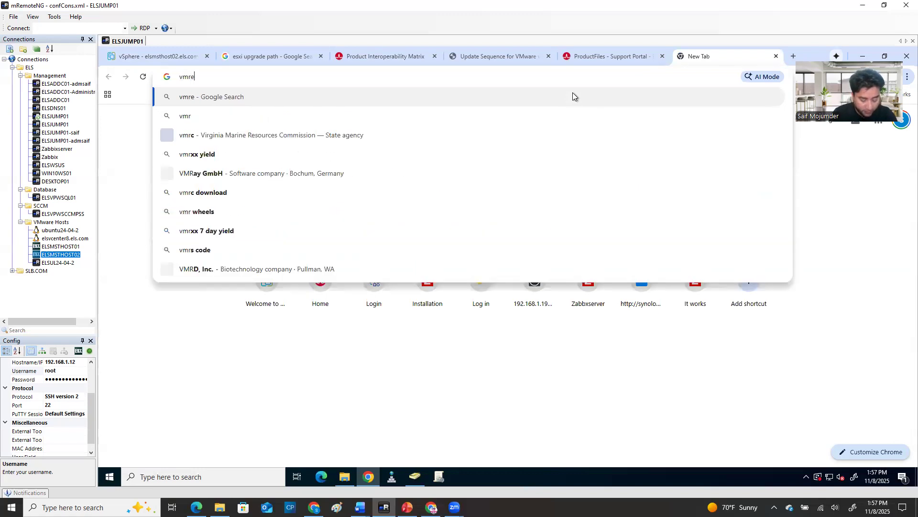
text( esxi ve)
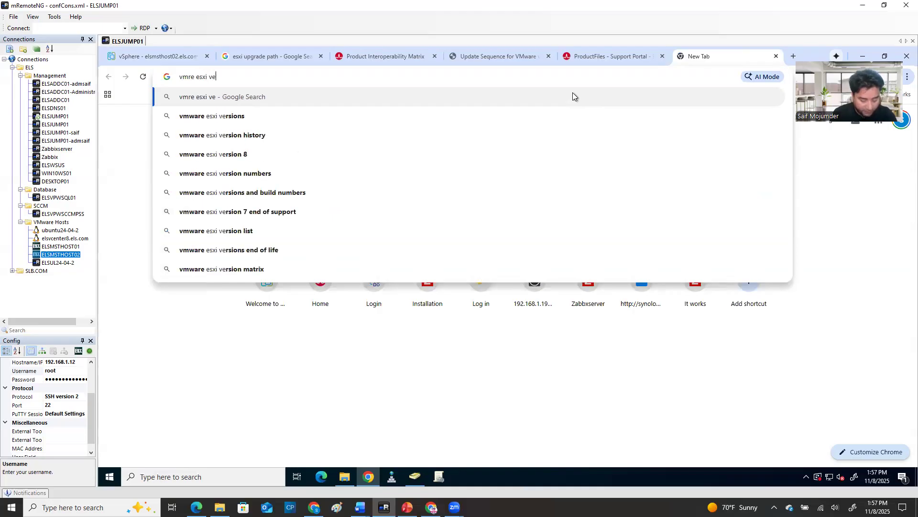
text(rsion history)
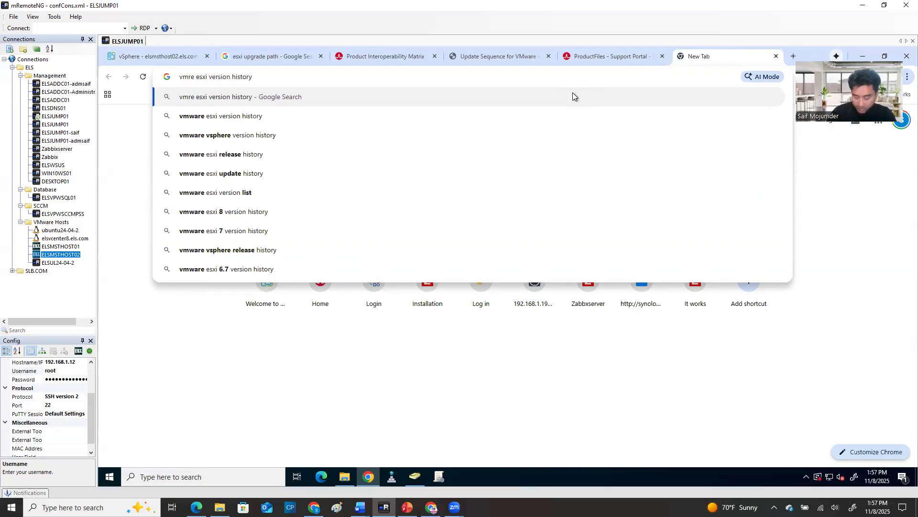
key(Return)
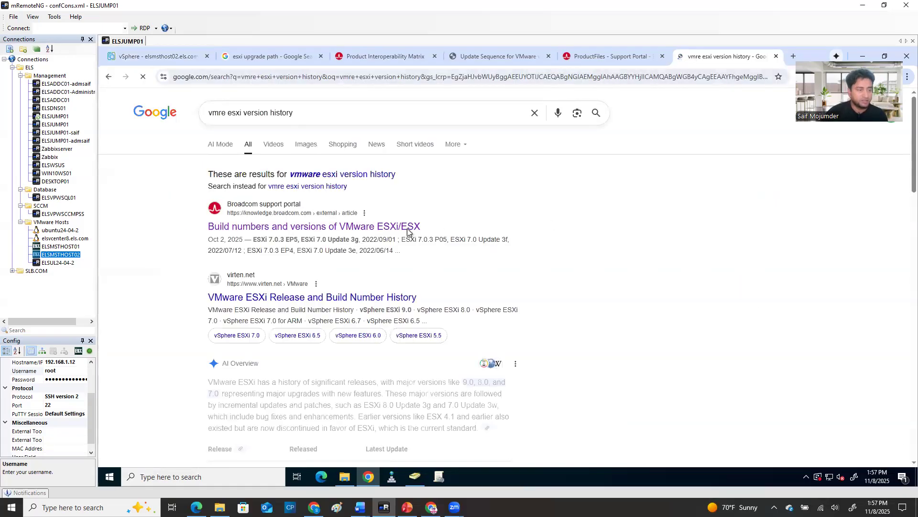
click(334, 176)
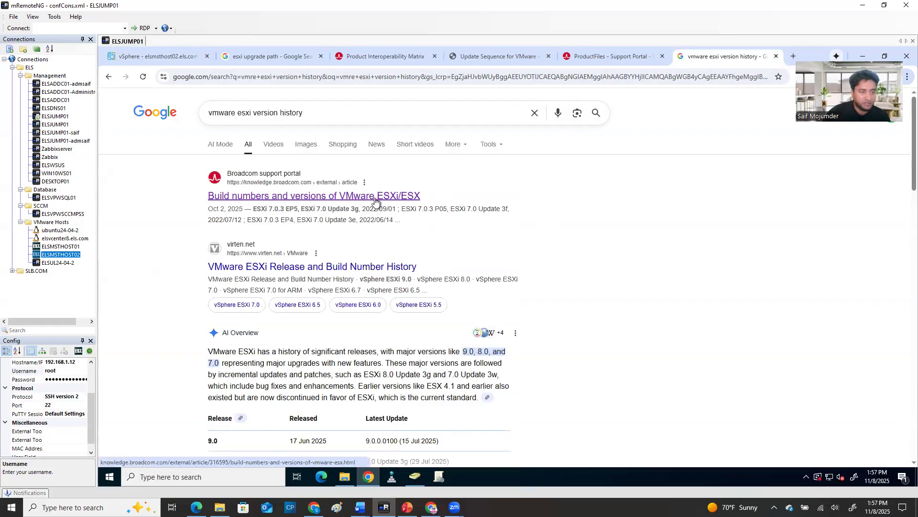
Open the virten.net result "VMware ESXi Release and Build Number History" in a new tab and view its release tables
scroll(320, 301, down, 4)
scroll(321, 301, down, 6)
scroll(352, 337, down, 4)
scroll(364, 337, down, 3)
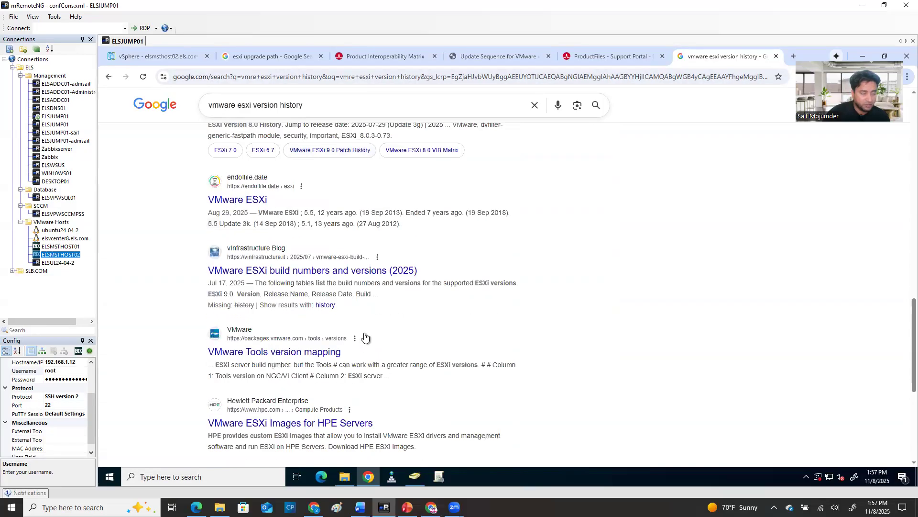
scroll(365, 339, down, 2)
scroll(323, 245, up, 8)
scroll(322, 246, up, 11)
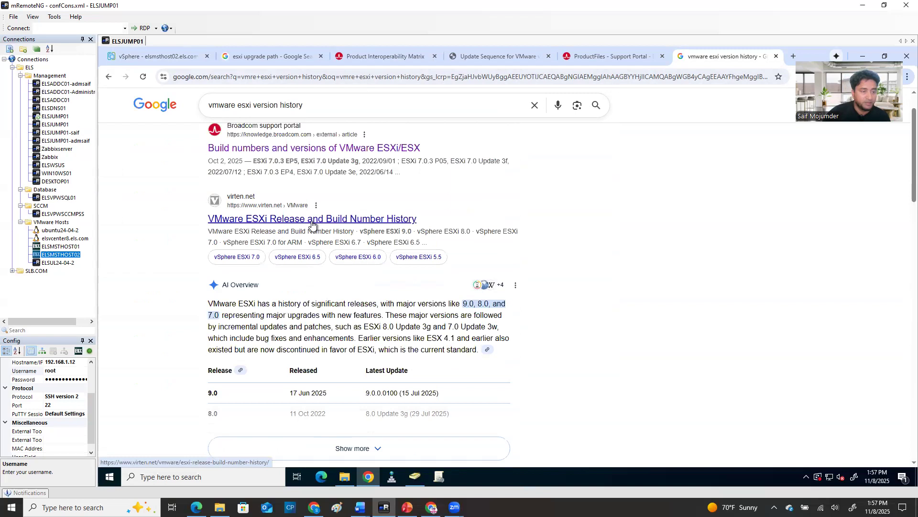
right_click(312, 224)
click(341, 234)
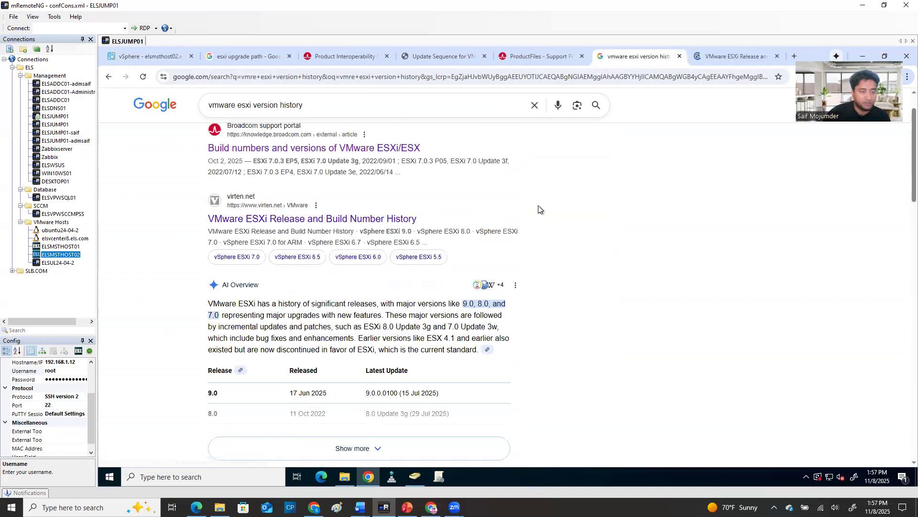
click(716, 53)
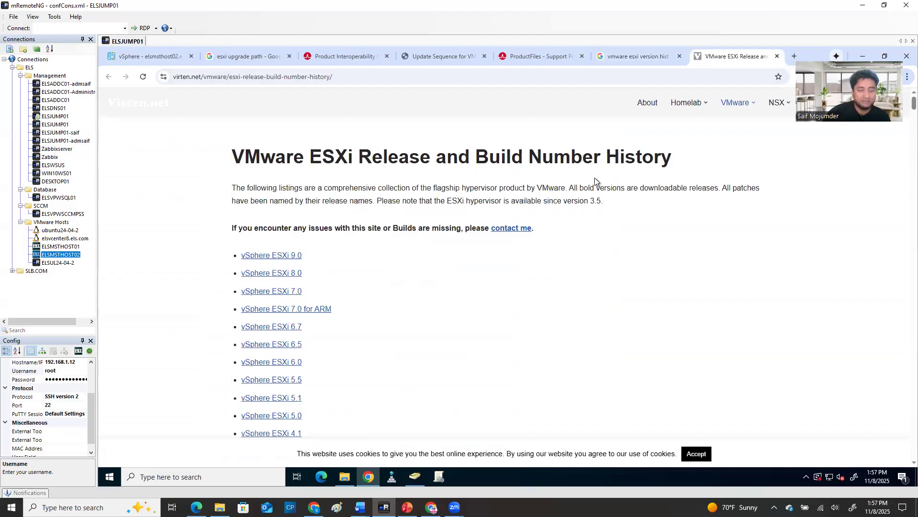
scroll(432, 298, down, 12)
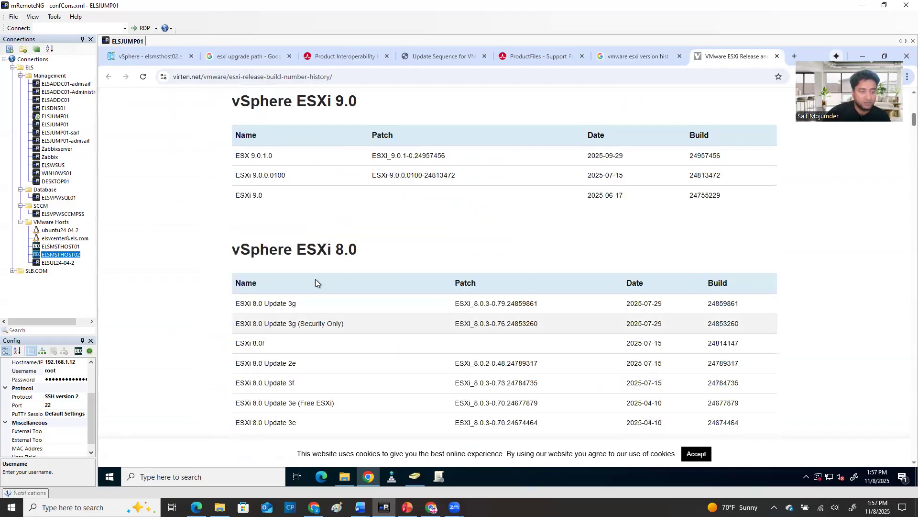
Review the ESXi 9.0 and 8.0 release tables, highlighting the 9.0 entries and the name and date of ESXi 8.0 Update 3g
drag(233, 130, 326, 198)
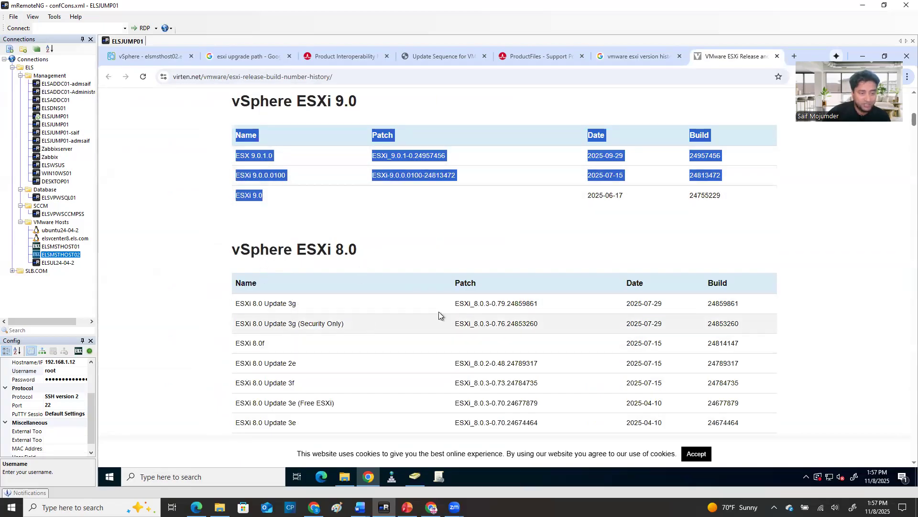
drag(233, 309, 296, 311)
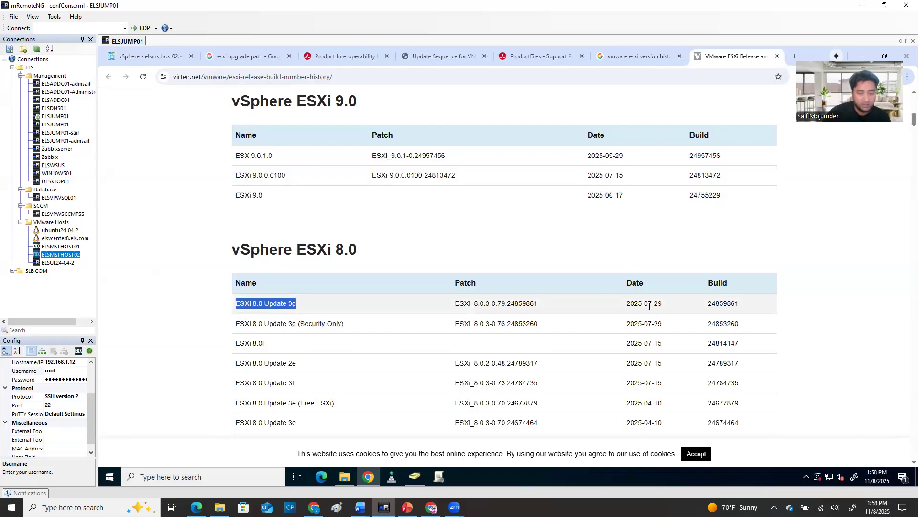
drag(646, 304, 659, 303)
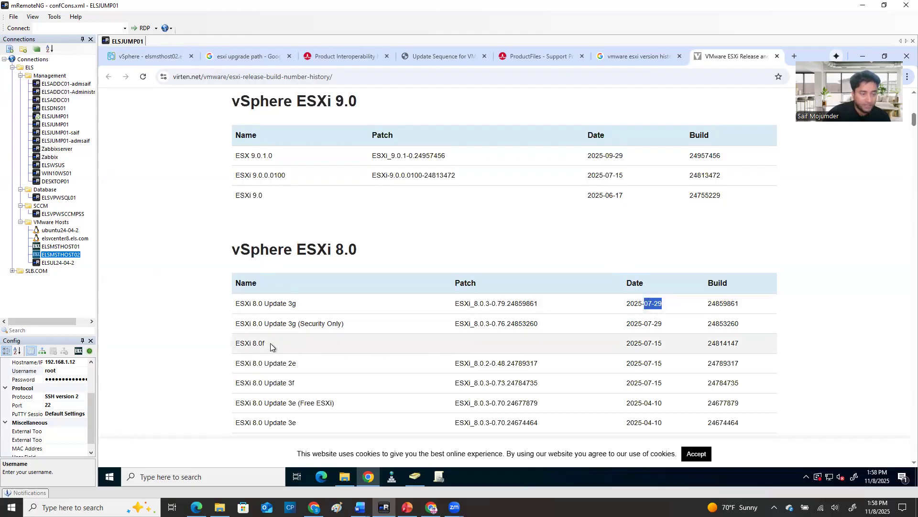
scroll(328, 366, down, 2)
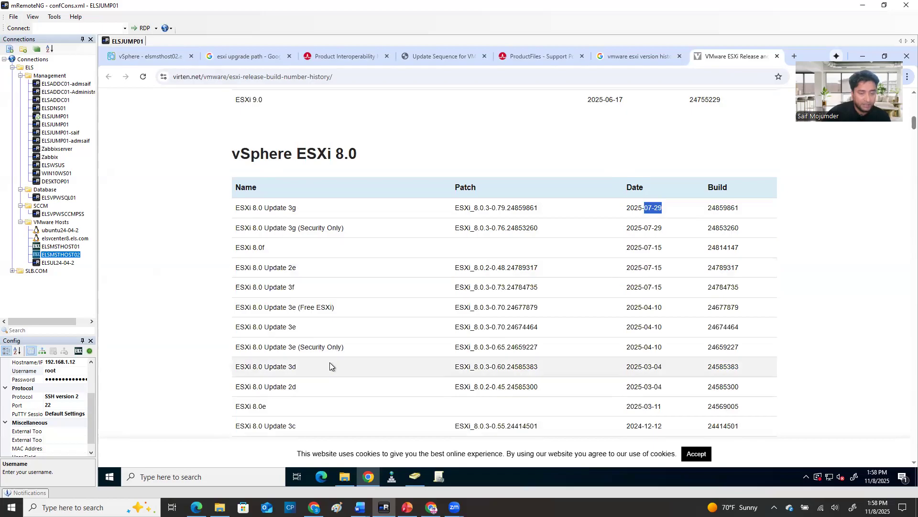
scroll(329, 366, down, 4)
scroll(323, 374, down, 3)
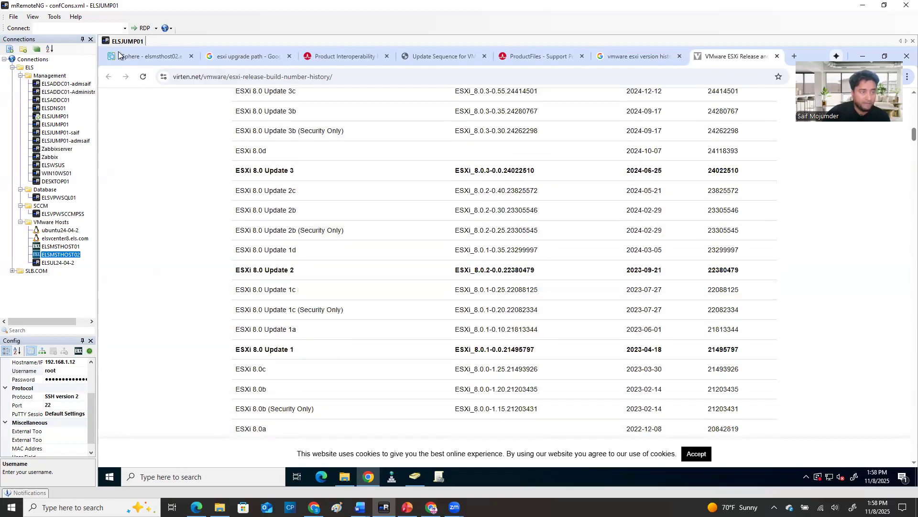
Check the build number of host elsmsthost02.els.com in vSphere and find build 17551050 in the ESXi 7.0 release table
click(148, 56)
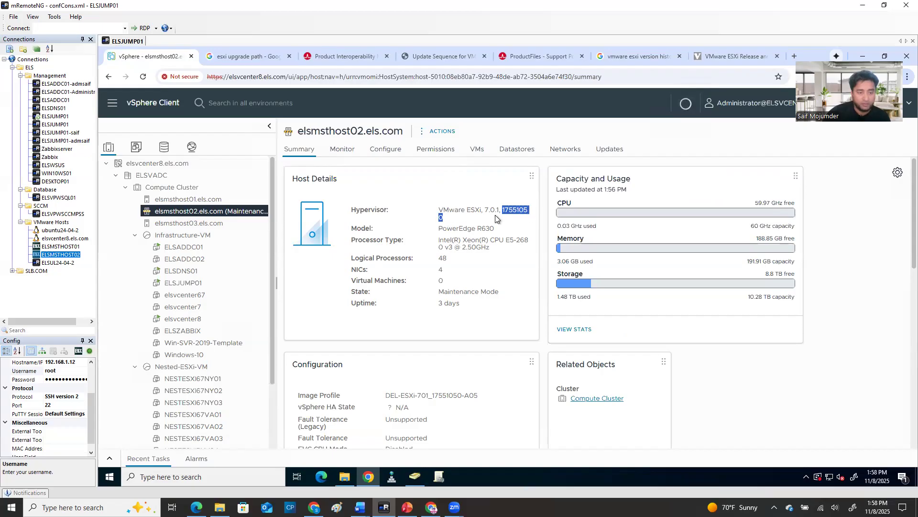
click(730, 58)
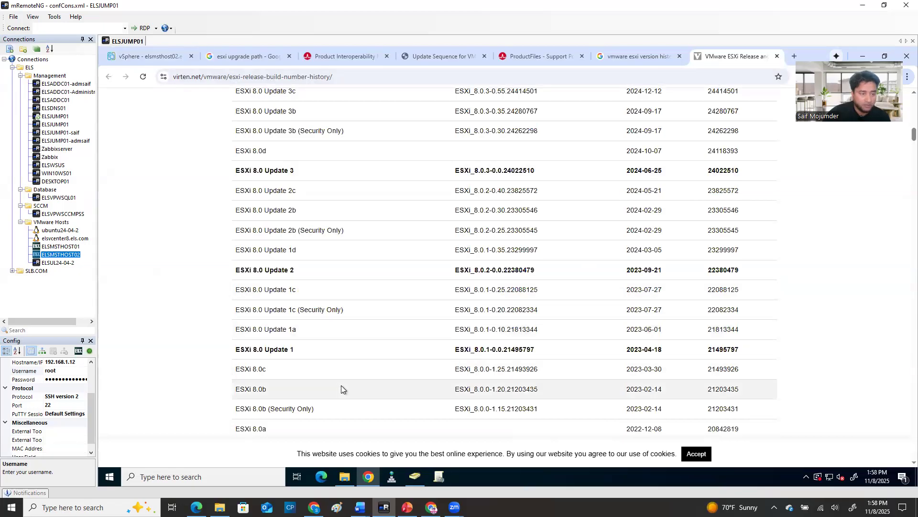
scroll(349, 388, down, 10)
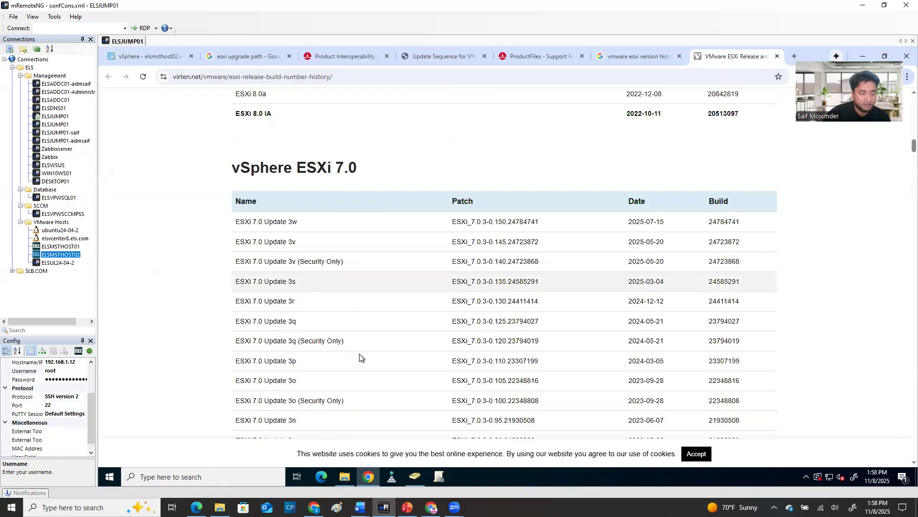
scroll(699, 234, up, 4)
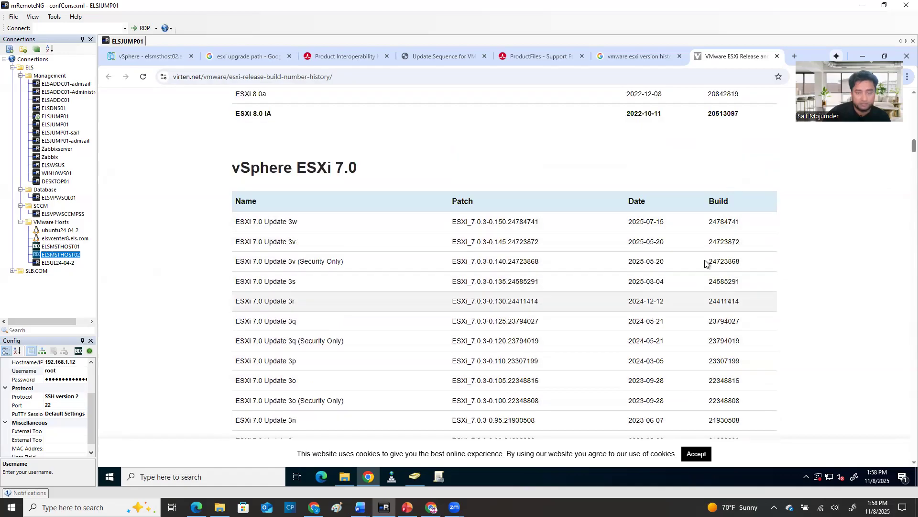
click(151, 56)
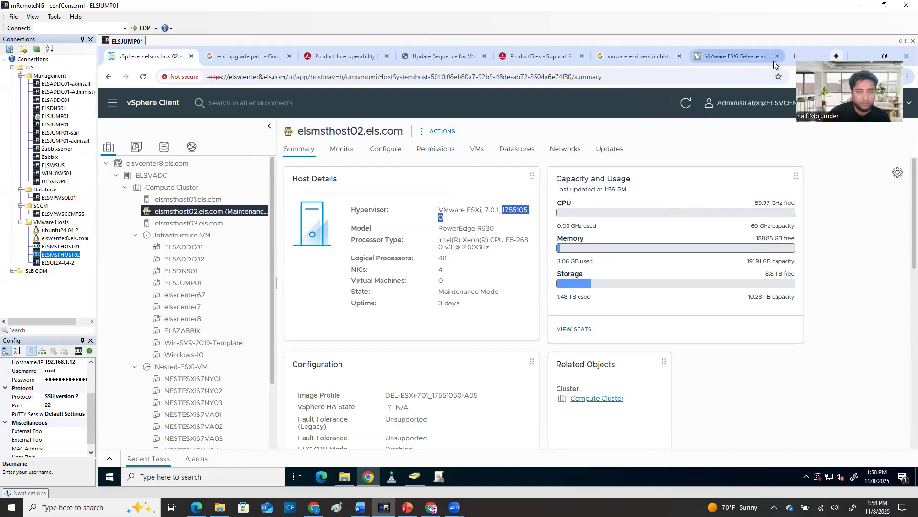
click(736, 58)
scroll(746, 343, down, 12)
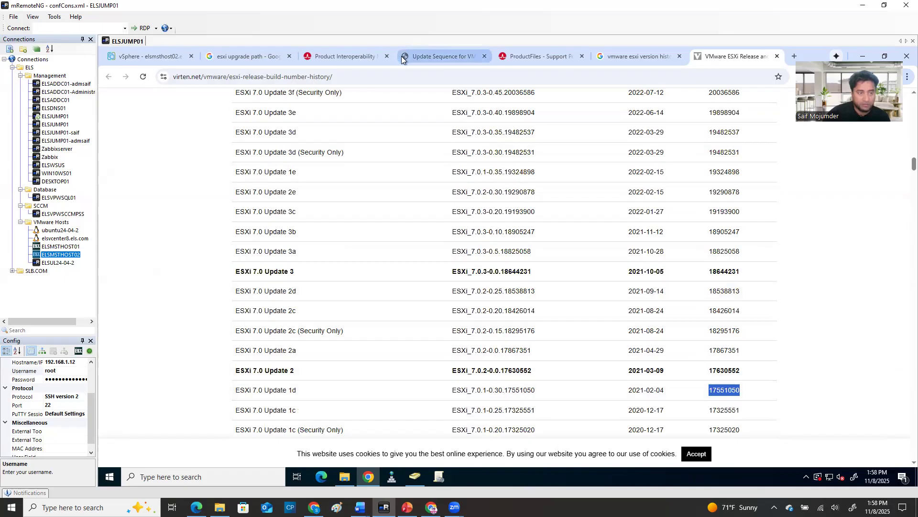
Compare the host's build number with the release table again and highlight the release name ESXi 7.0 Update 1d
click(148, 58)
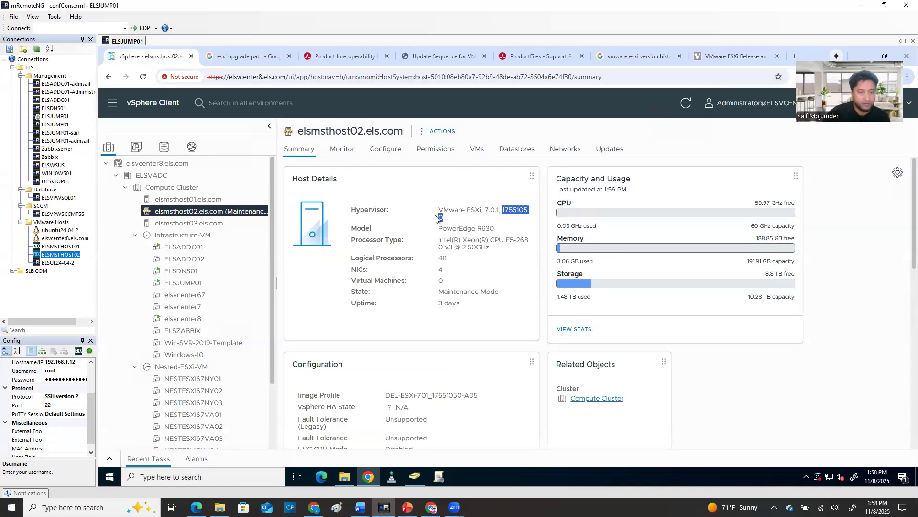
click(735, 55)
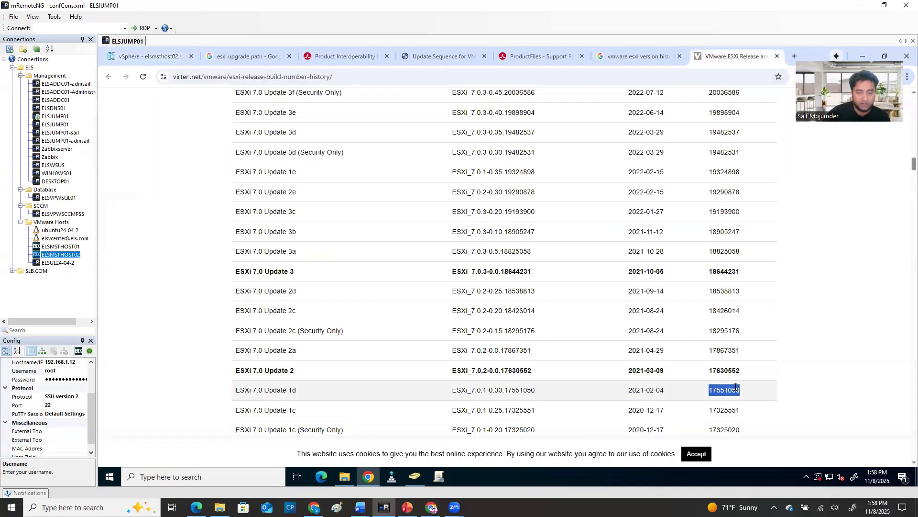
drag(236, 393, 298, 400)
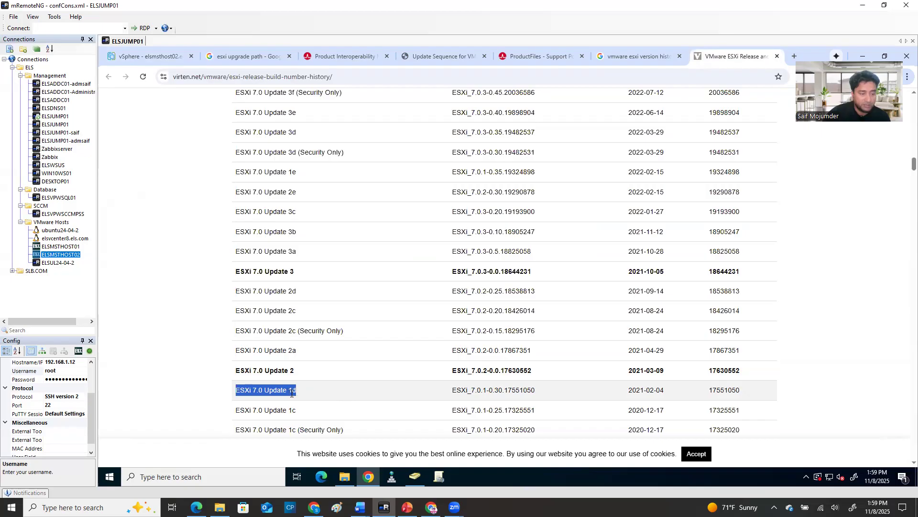
drag(299, 389, 241, 396)
Return to the VMware ESX upgrade path in the Product Interoperability Matrix and stop hiding legacy releases and patch releases
click(540, 56)
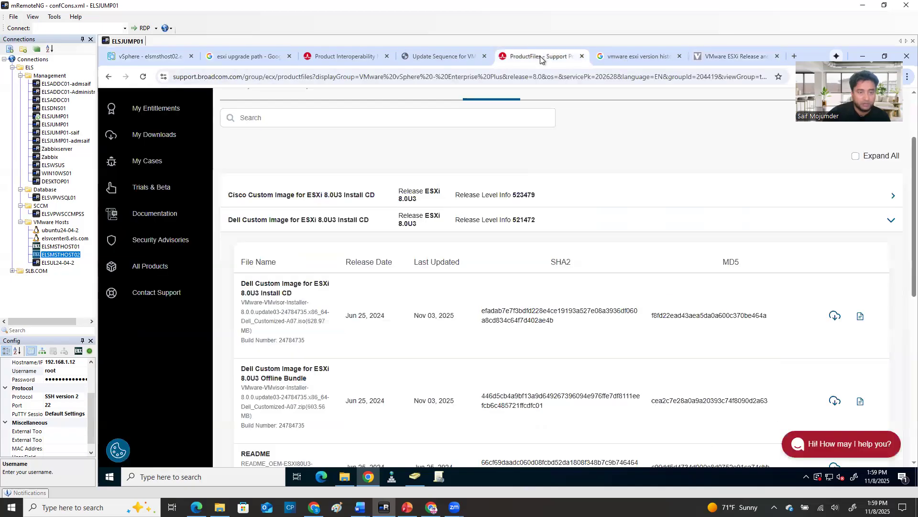
click(338, 56)
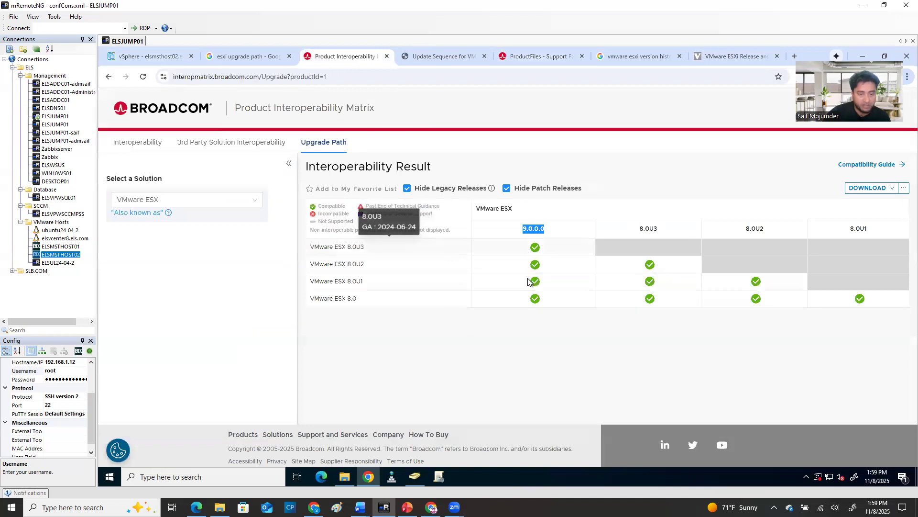
click(407, 189)
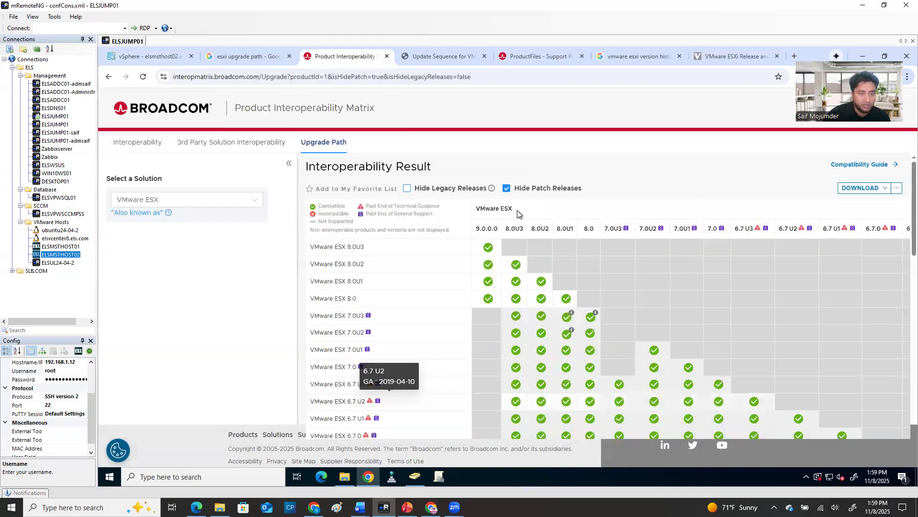
scroll(430, 287, down, 2)
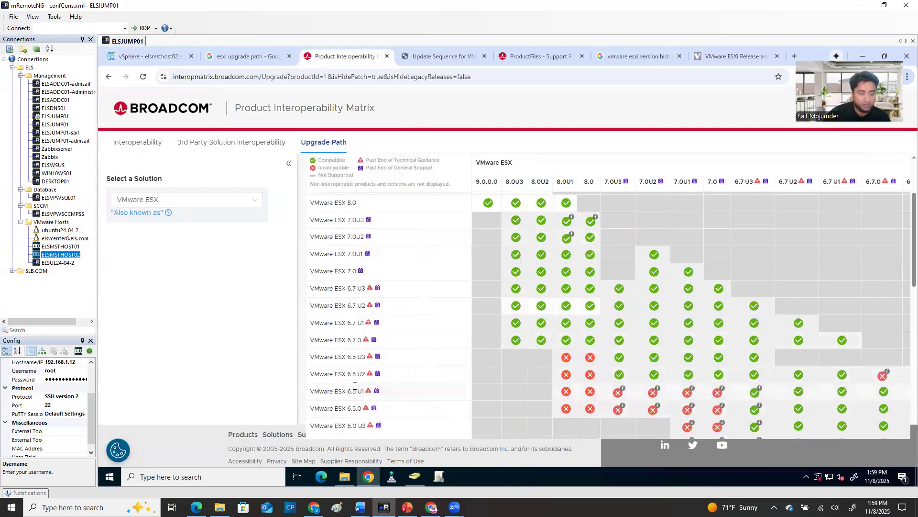
scroll(501, 234, up, 2)
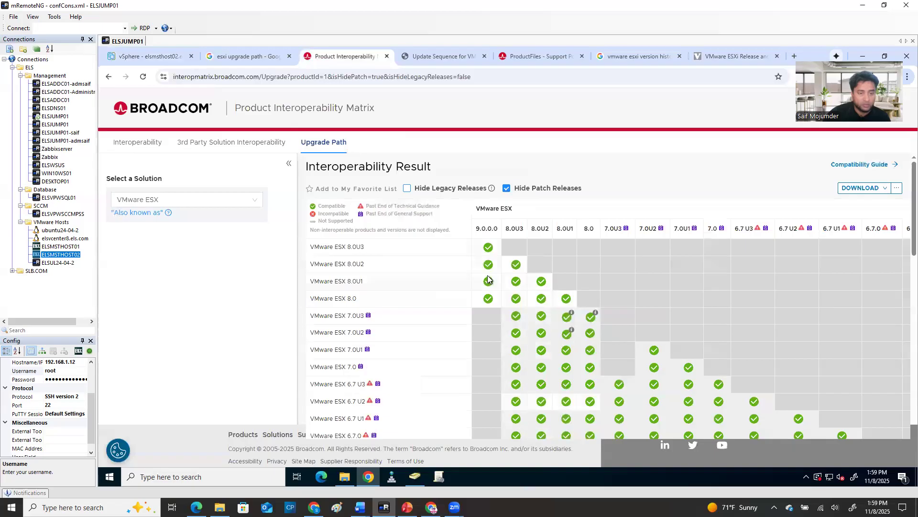
click(506, 189)
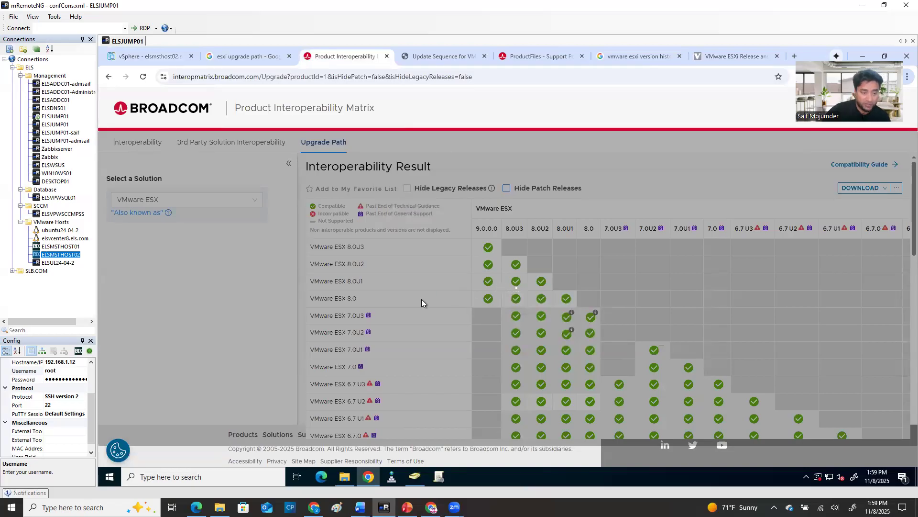
Find the VMware ESX 7.0U1d row in the upgrade matrix, rechecking the release name in the build history, and highlight it
scroll(404, 317, down, 1)
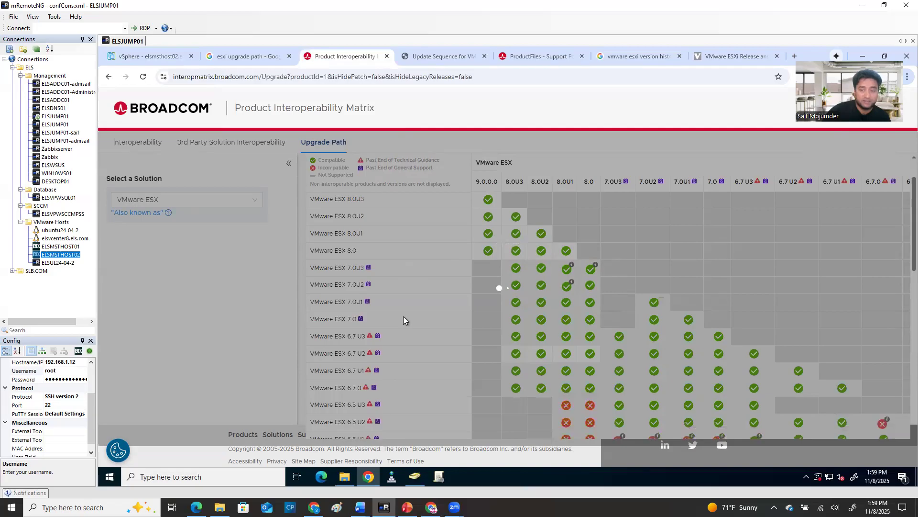
scroll(403, 320, down, 5)
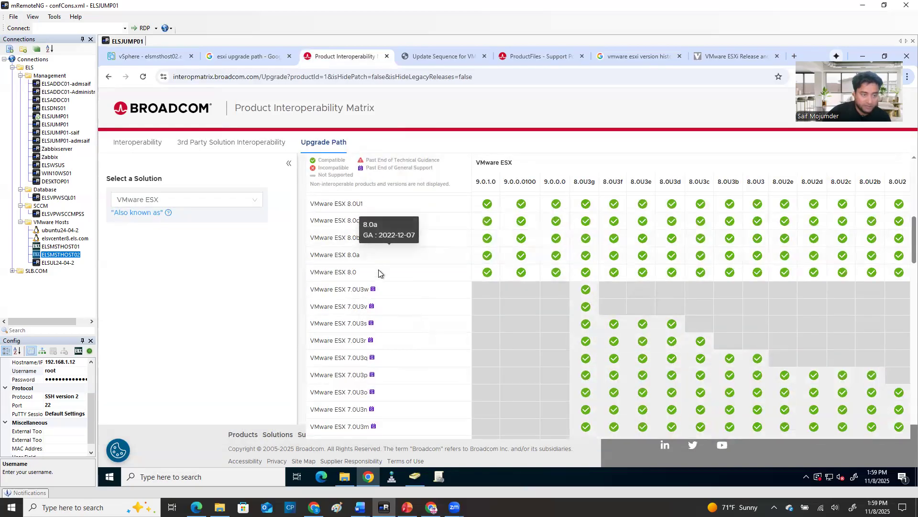
scroll(378, 270, down, 4)
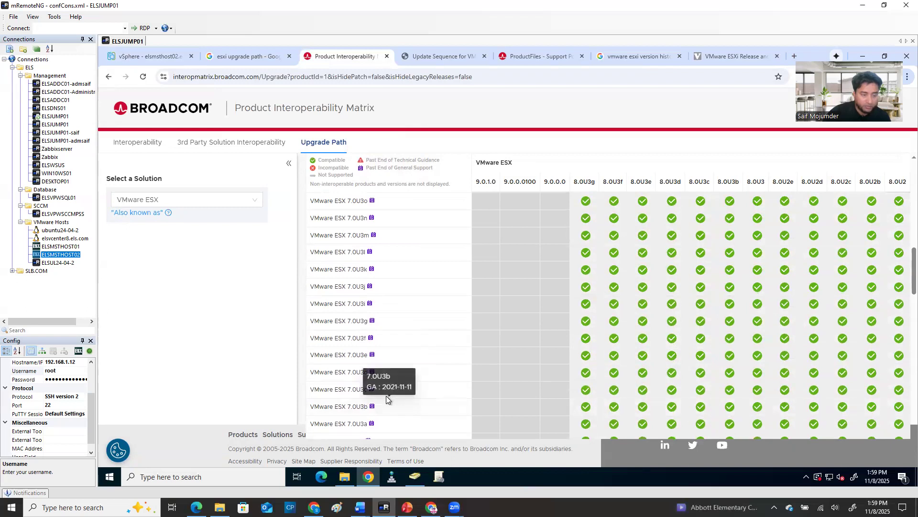
scroll(377, 406, down, 2)
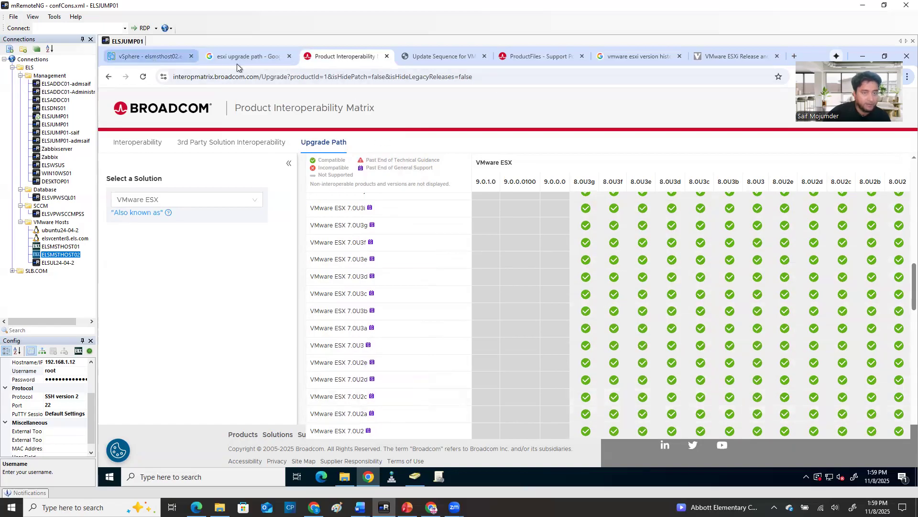
click(713, 56)
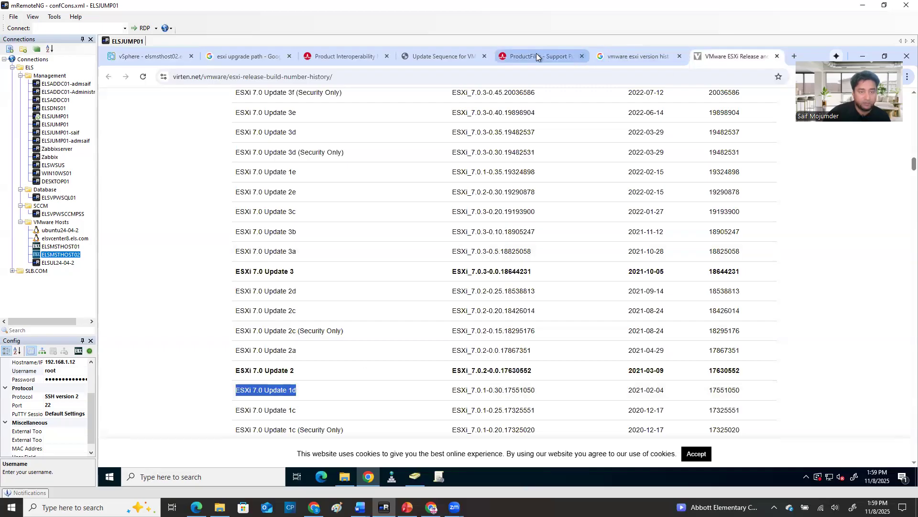
click(363, 57)
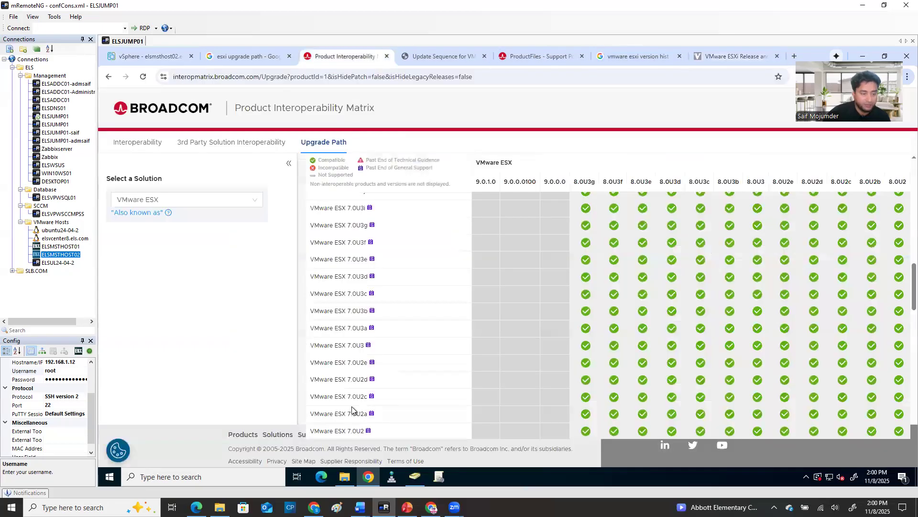
scroll(363, 401, down, 3)
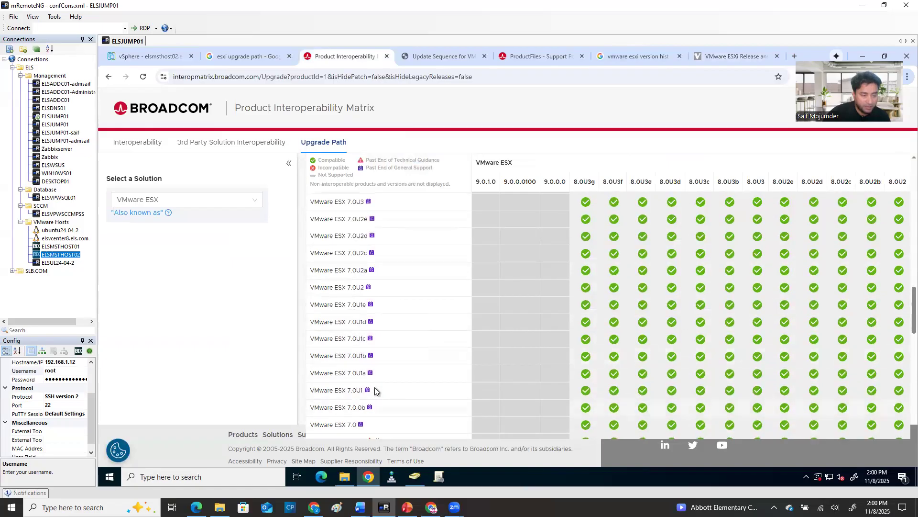
mouse_move(365, 373)
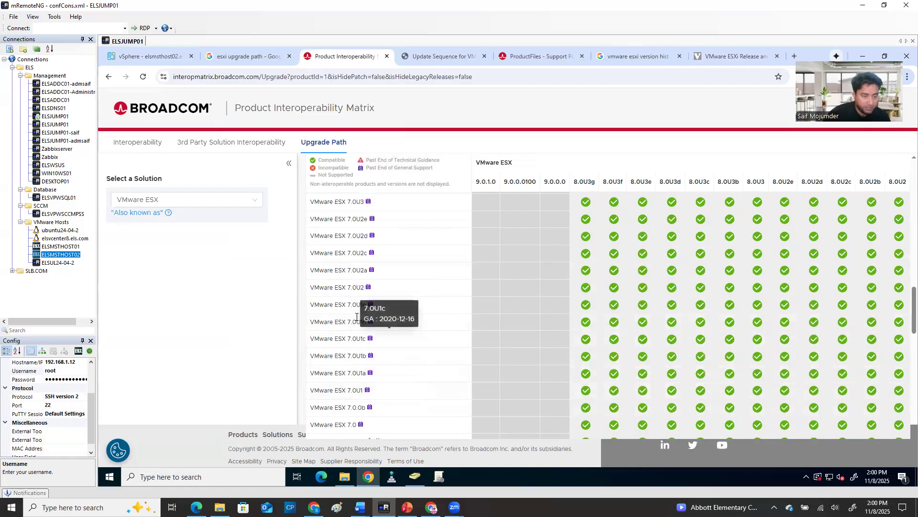
drag(309, 323, 394, 326)
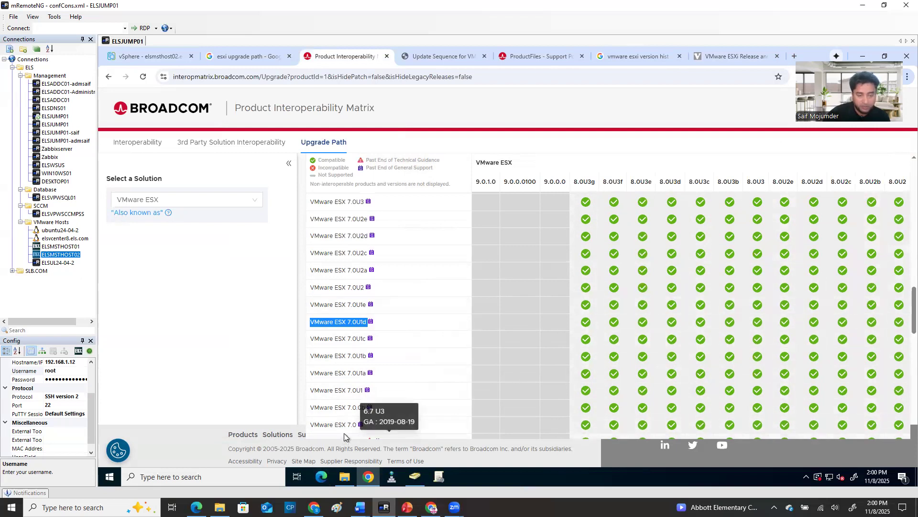
Examine the 8.0 upgrade targets for VMware ESX 7.0U1d, then highlight the 9.0 release headings and the 7.0U1d row label
scroll(346, 432, right, 2)
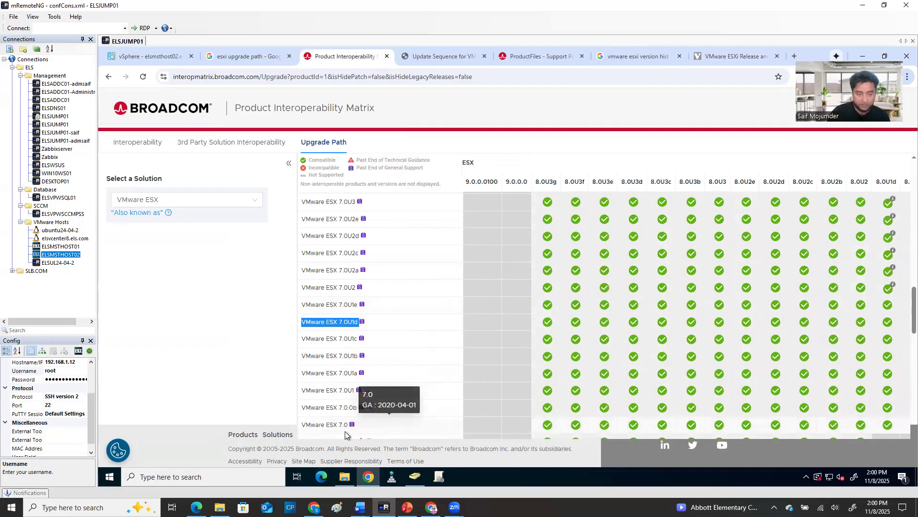
scroll(346, 431, right, 1)
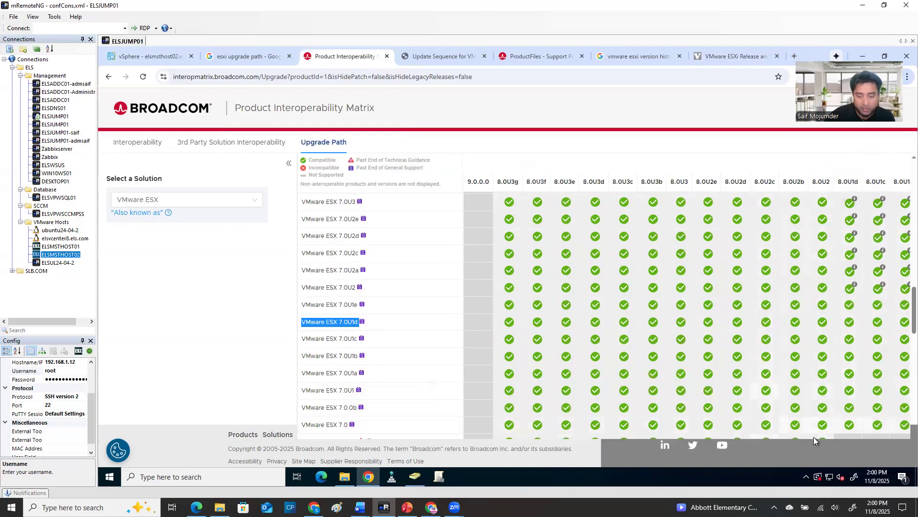
scroll(809, 434, right, 3)
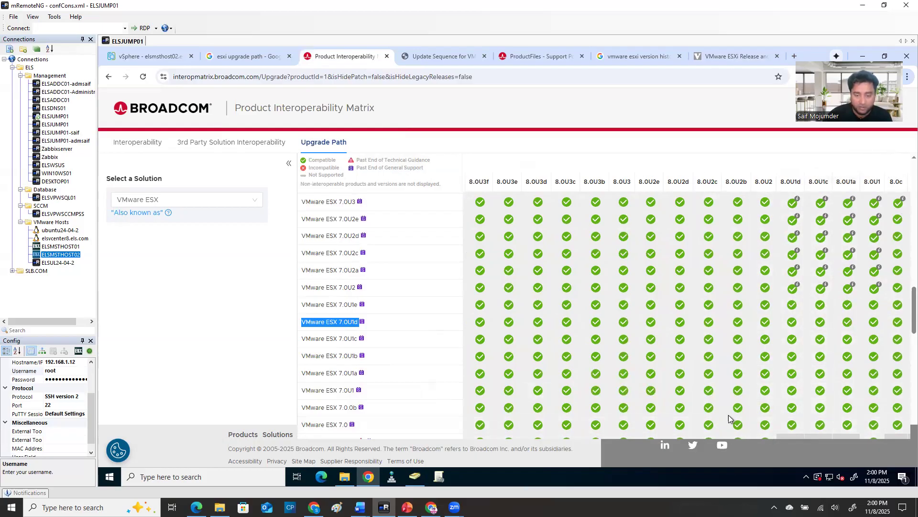
scroll(720, 390, left, 1)
scroll(720, 390, left, 2)
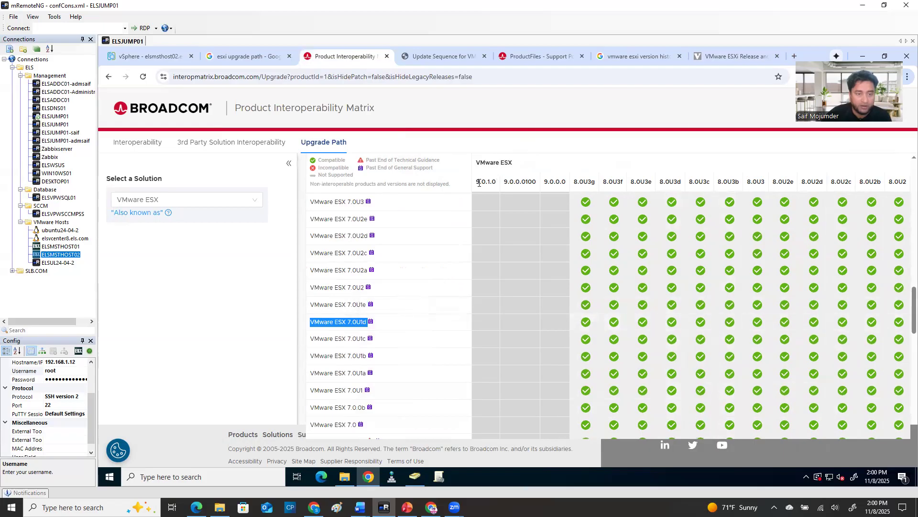
drag(477, 181, 556, 182)
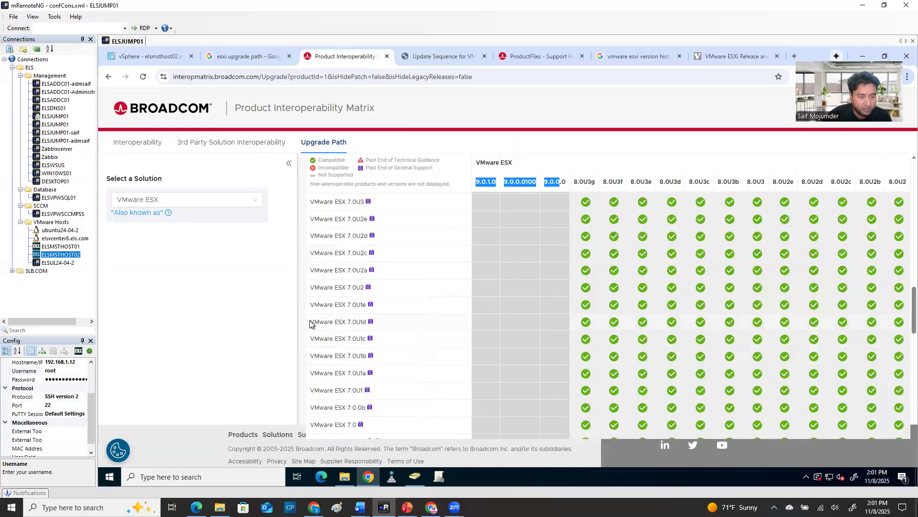
drag(310, 324, 402, 329)
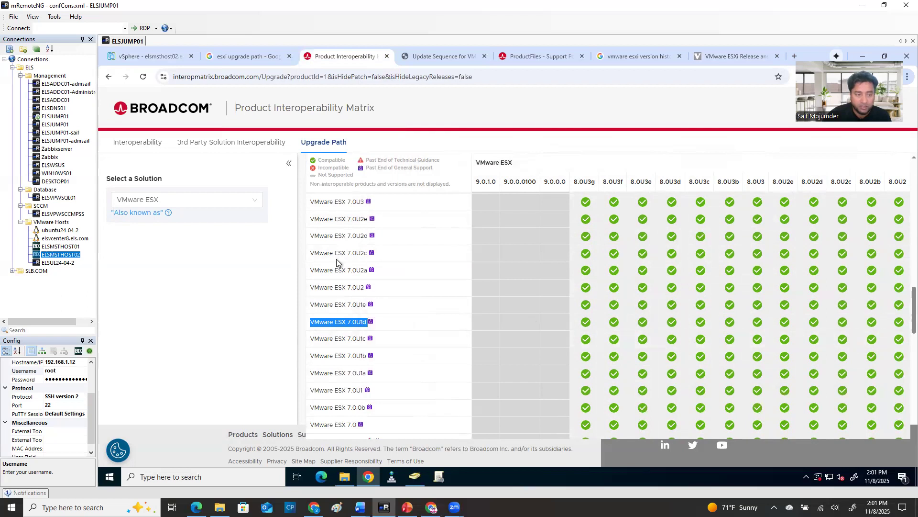
Compare upgrade targets for the VMware ESX 7.0U3w, 7.0U3v and 7.0U3r rows, highlighting text in their labels and the 8.0U3g heading
scroll(339, 262, up, 6)
scroll(342, 256, up, 3)
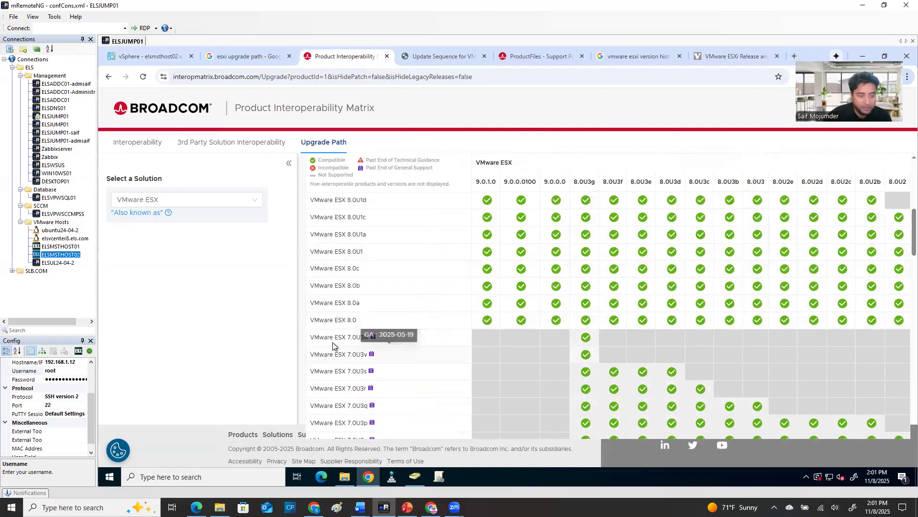
drag(313, 340, 375, 340)
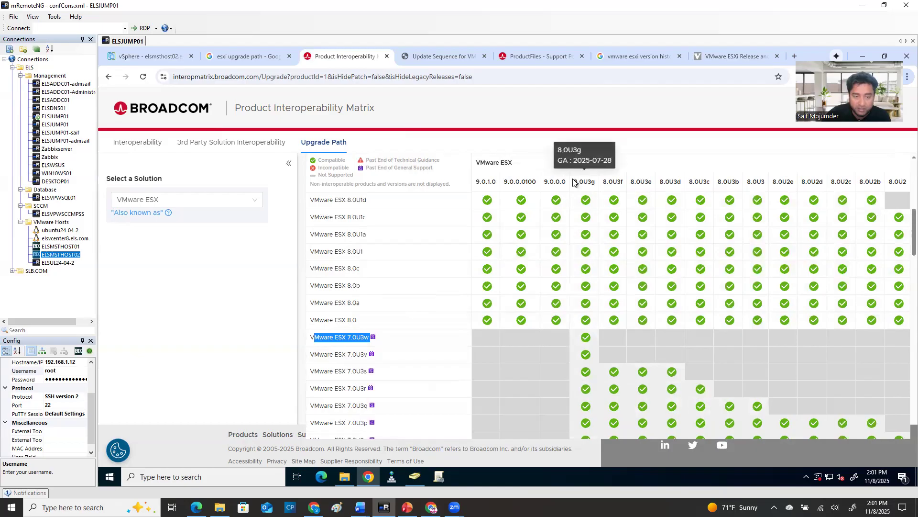
drag(574, 182, 595, 179)
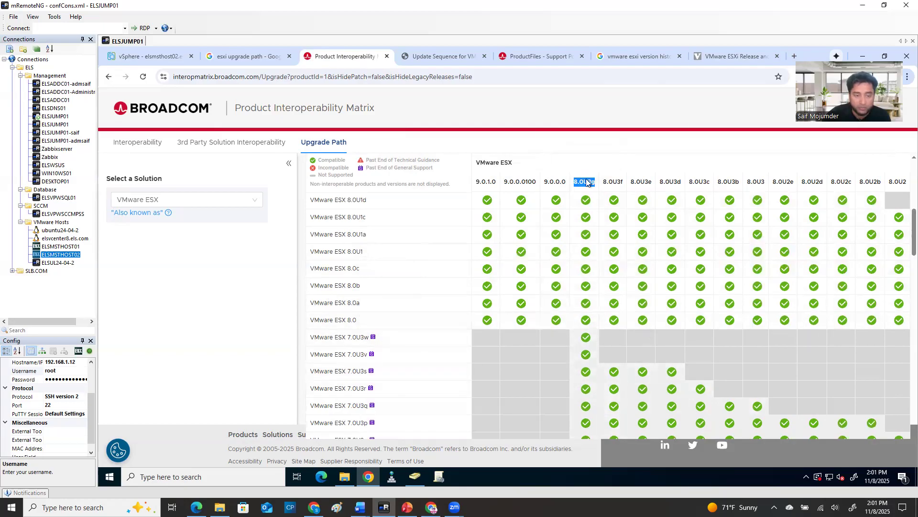
drag(353, 354, 358, 353)
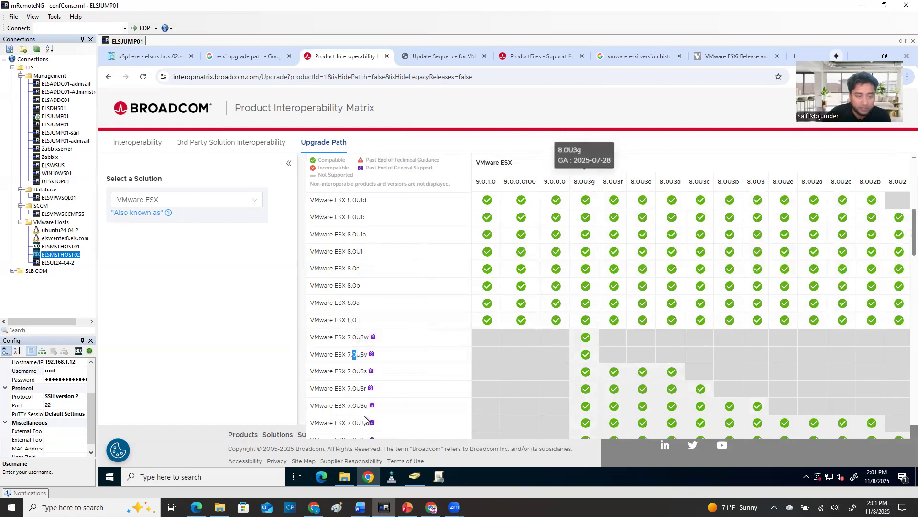
drag(323, 388, 365, 389)
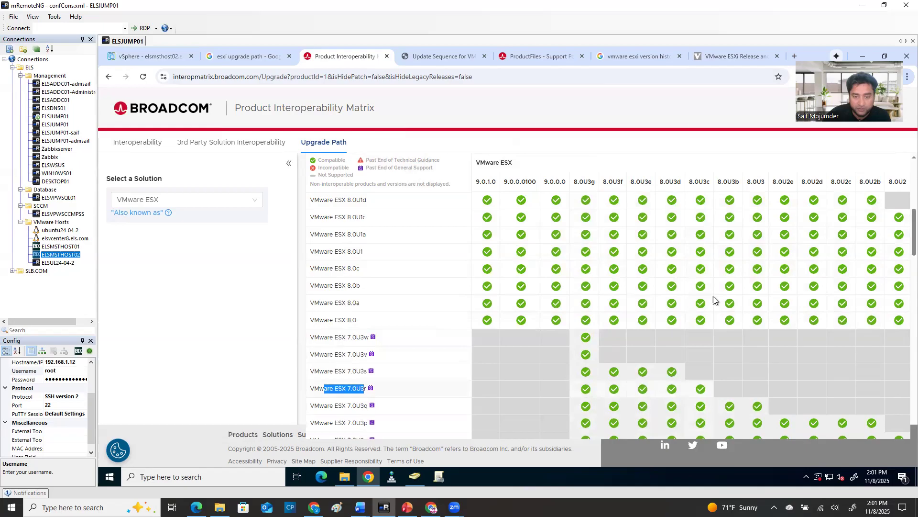
mouse_move(709, 183)
mouse_move(641, 184)
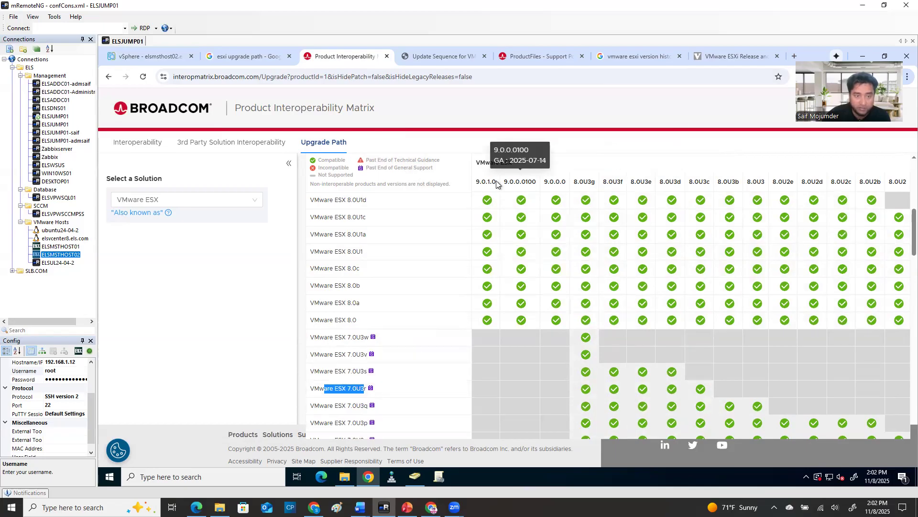
mouse_move(474, 187)
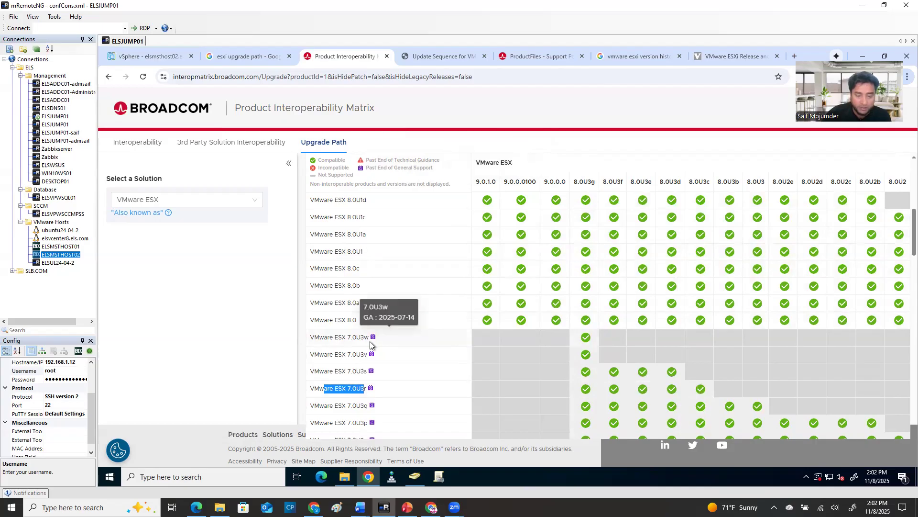
Examine the upgrade targets of the VMware ESX 8.0 releases, then find the 7.0U1d row again and highlight its label
scroll(322, 320, up, 2)
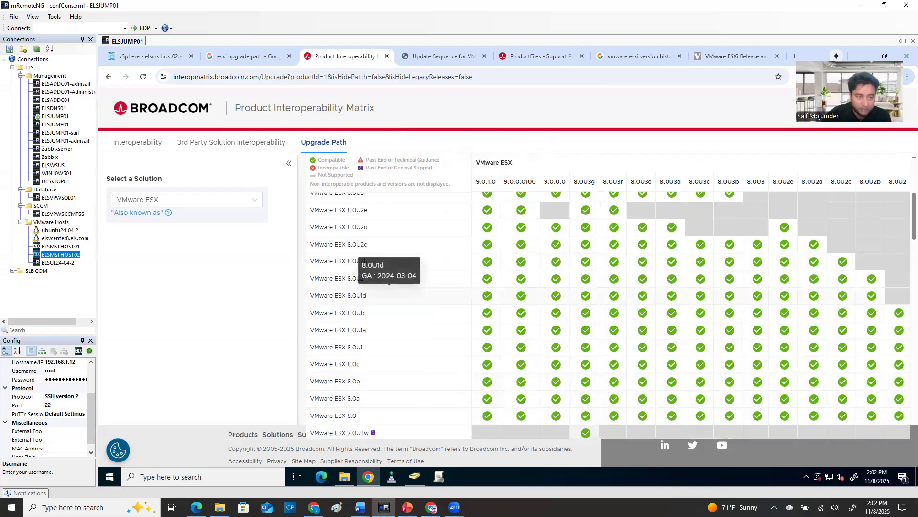
scroll(338, 277, up, 3)
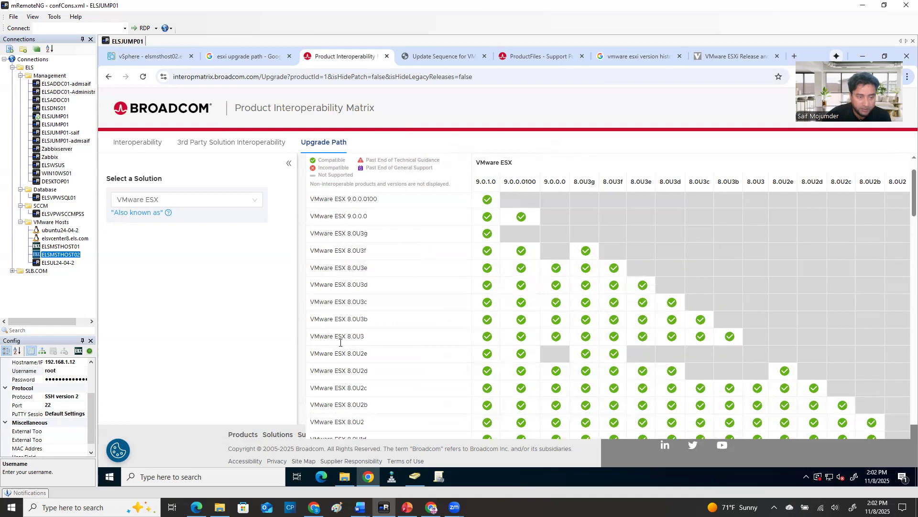
mouse_move(364, 339)
scroll(401, 384, down, 6)
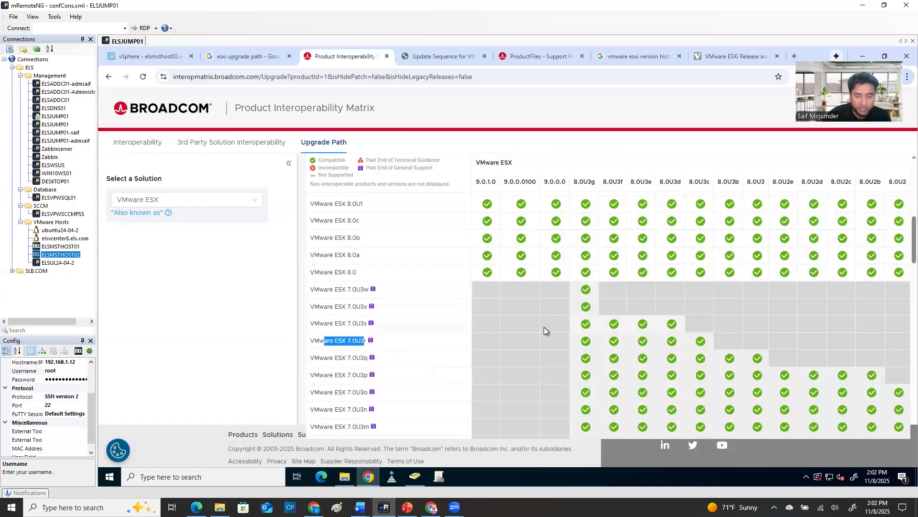
scroll(452, 360, down, 1)
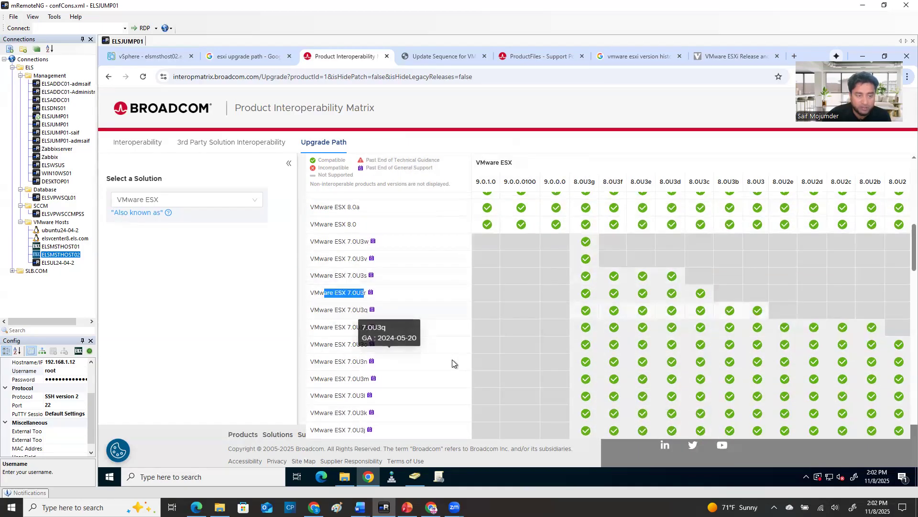
scroll(452, 359, down, 6)
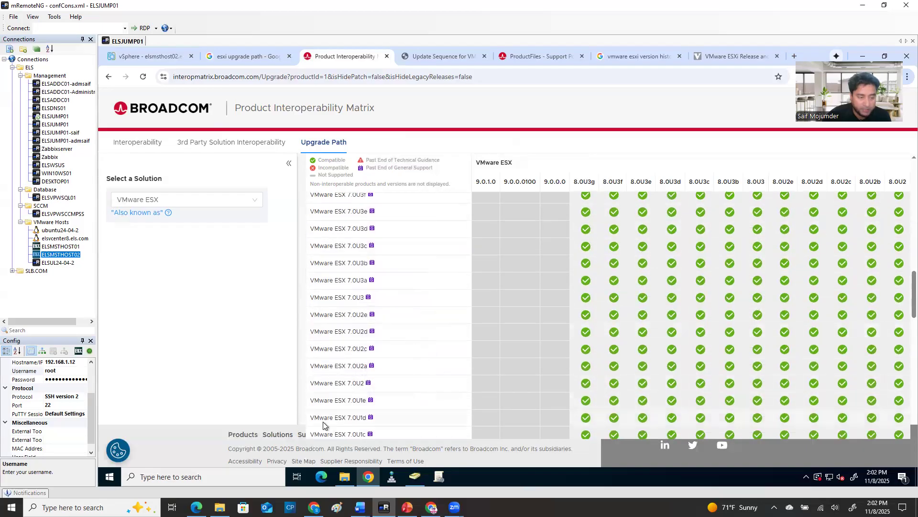
triple_click(349, 417)
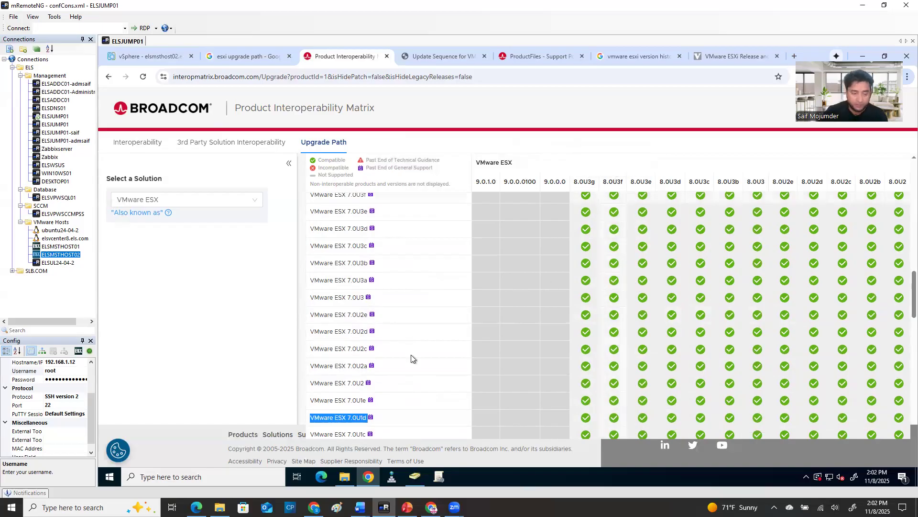
Switch to the PowerPoint presentation and show slide 2 with the detailed ESXi 7.0.U3 to ESXi 8.0.U3 upgrade steps
mouse_move(415, 476)
click(407, 507)
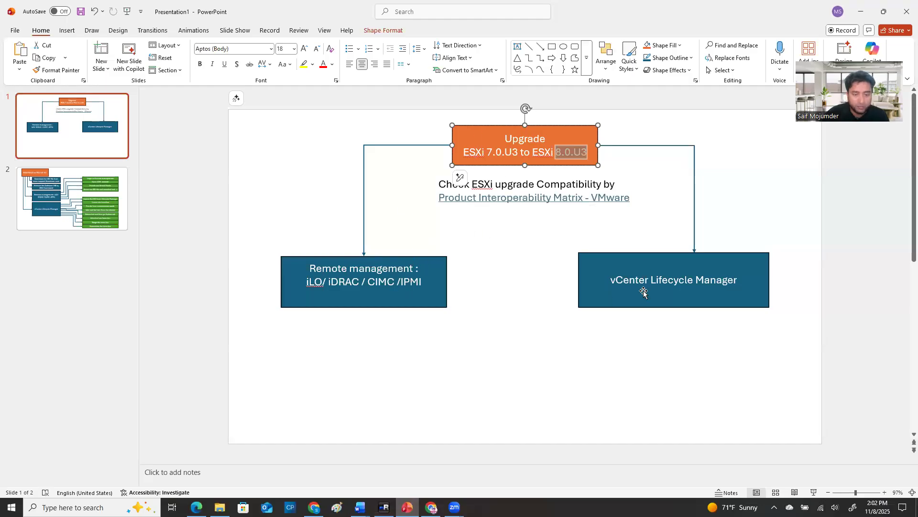
click(79, 186)
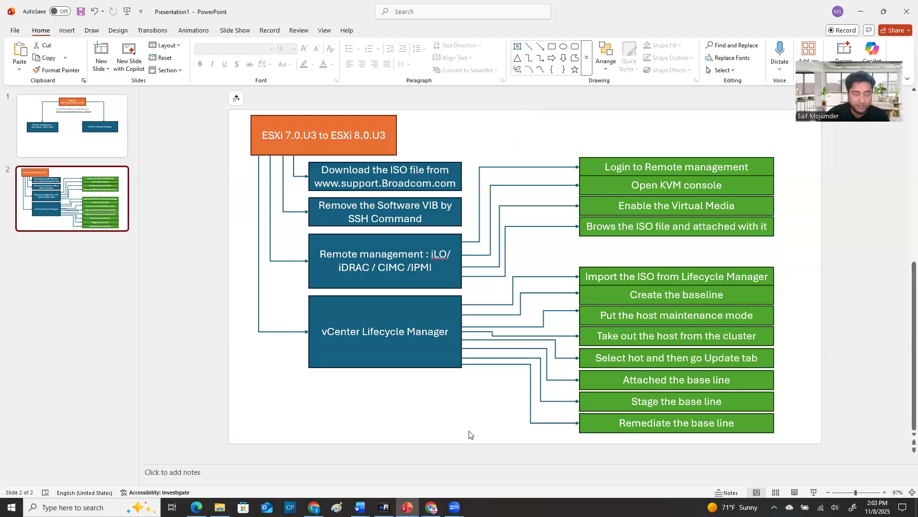
Switch back to the mRemoteNG remote session and open My Downloads in the Broadcom support portal
click(384, 507)
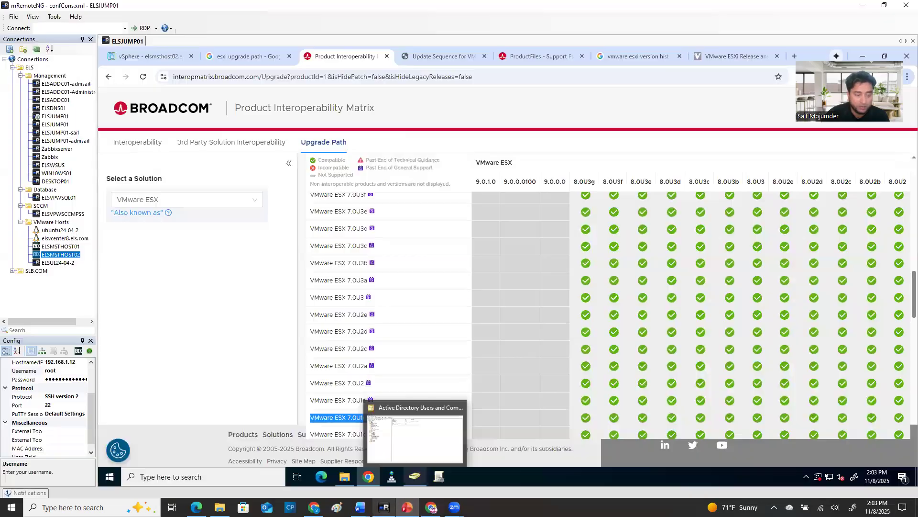
click(538, 56)
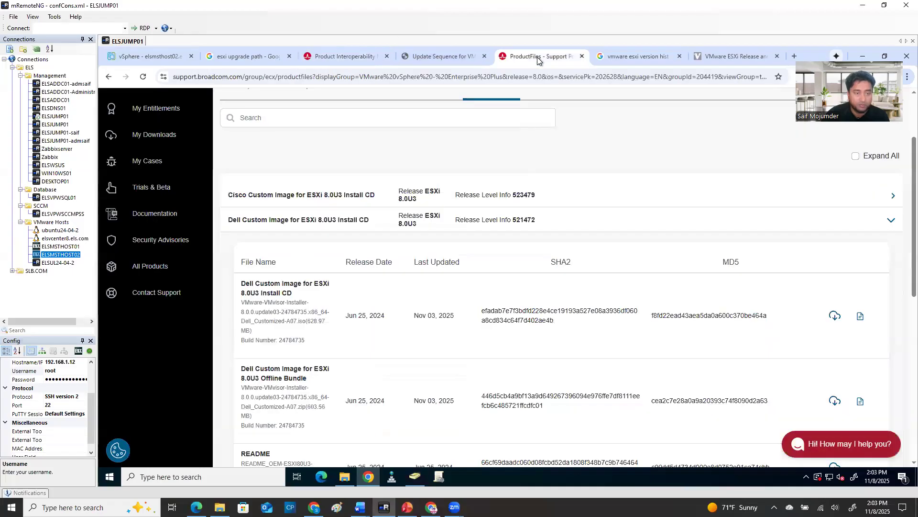
scroll(180, 201, up, 2)
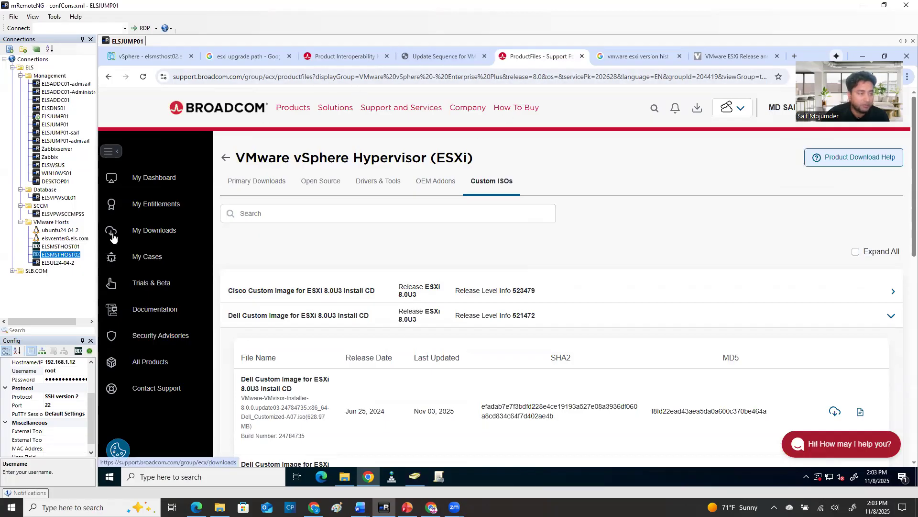
click(141, 232)
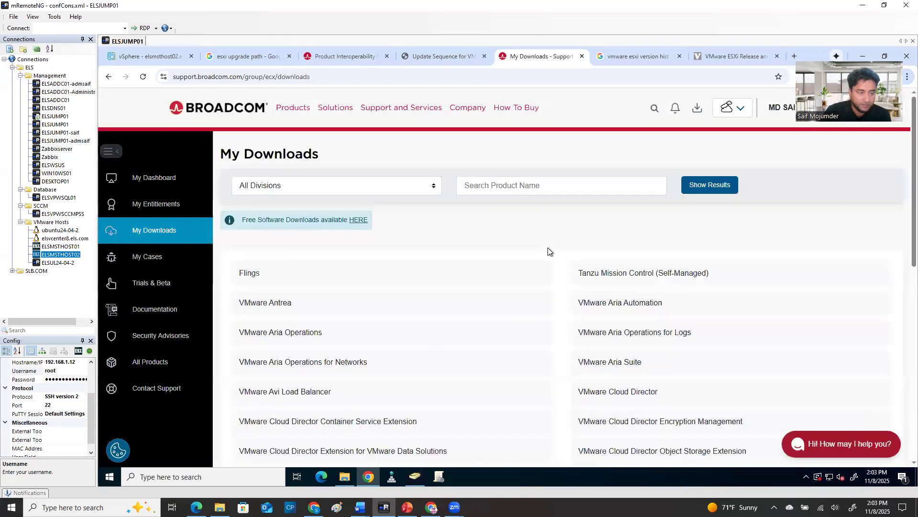
Open the VMware vSphere downloads, expand VMware vSphere - Enterprise Plus and open release 8.0
scroll(435, 341, down, 6)
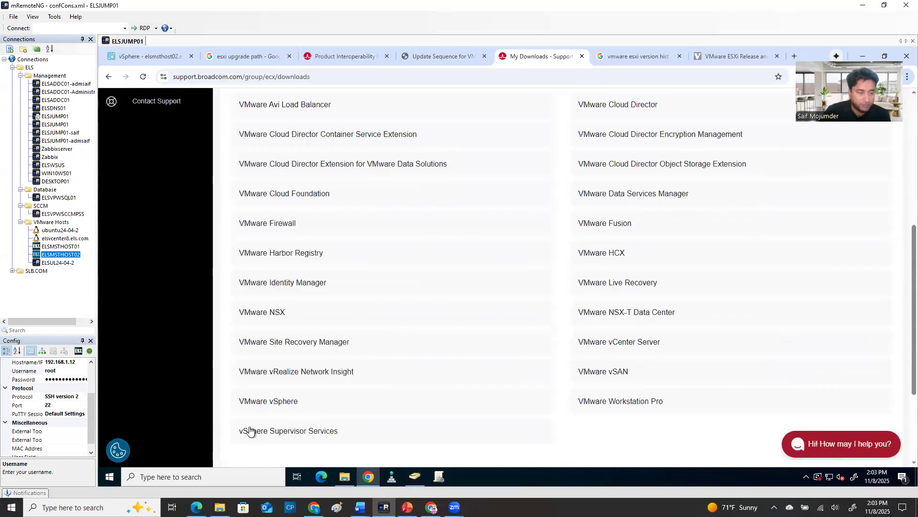
click(263, 402)
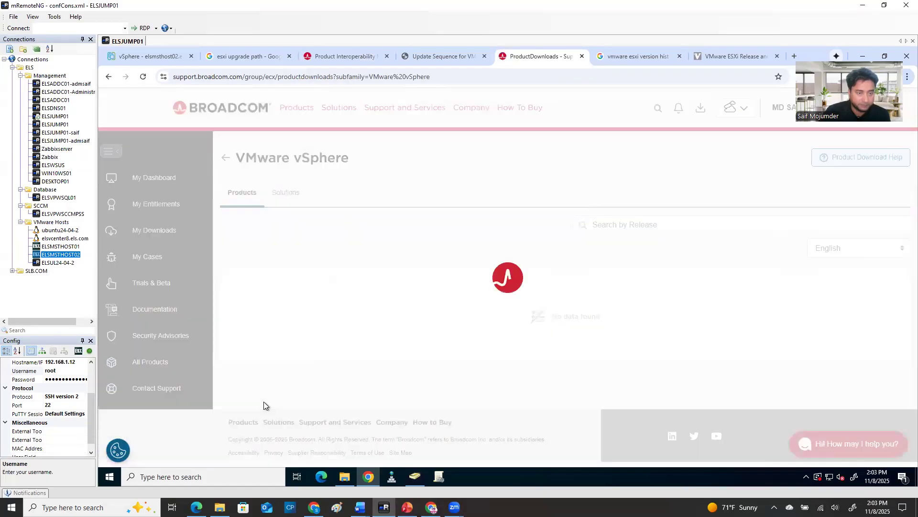
scroll(383, 335, down, 1)
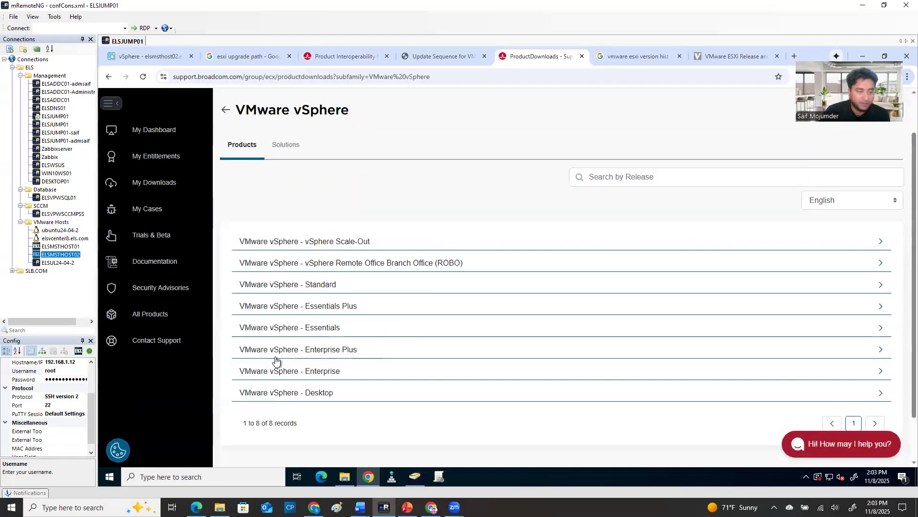
click(341, 353)
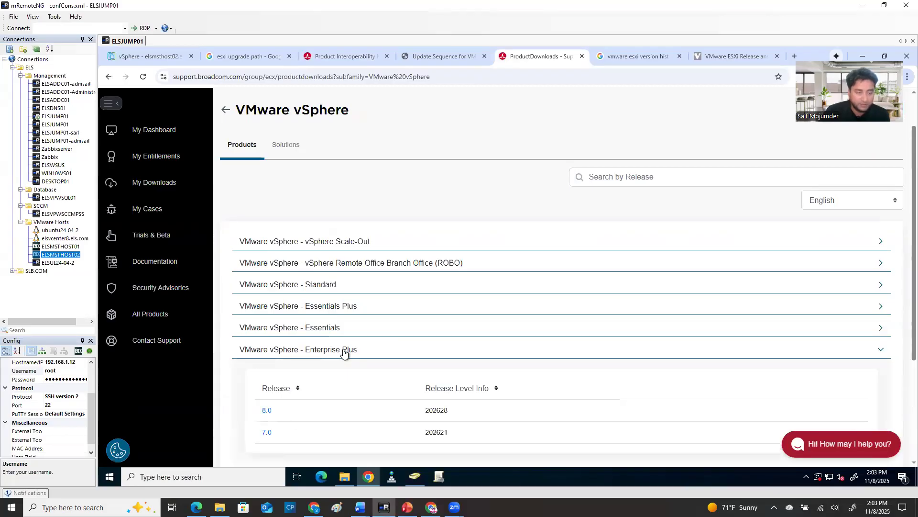
scroll(349, 359, down, 3)
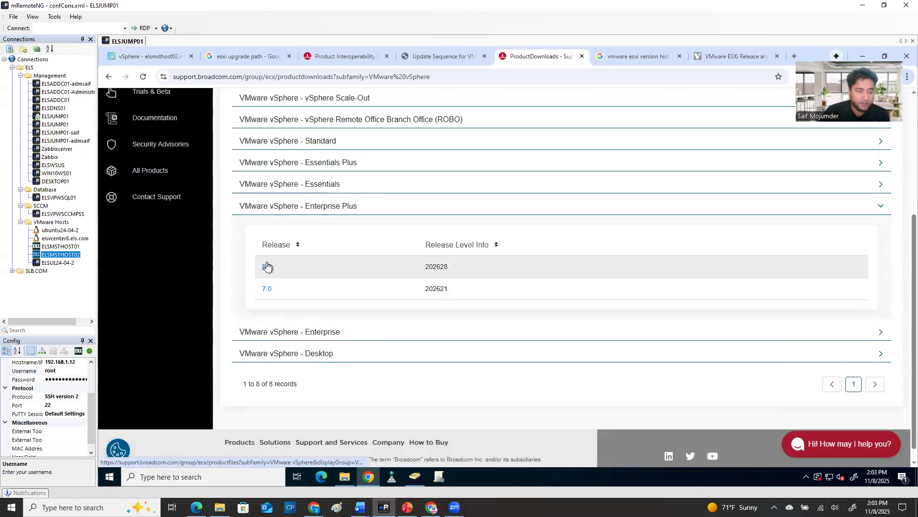
click(266, 267)
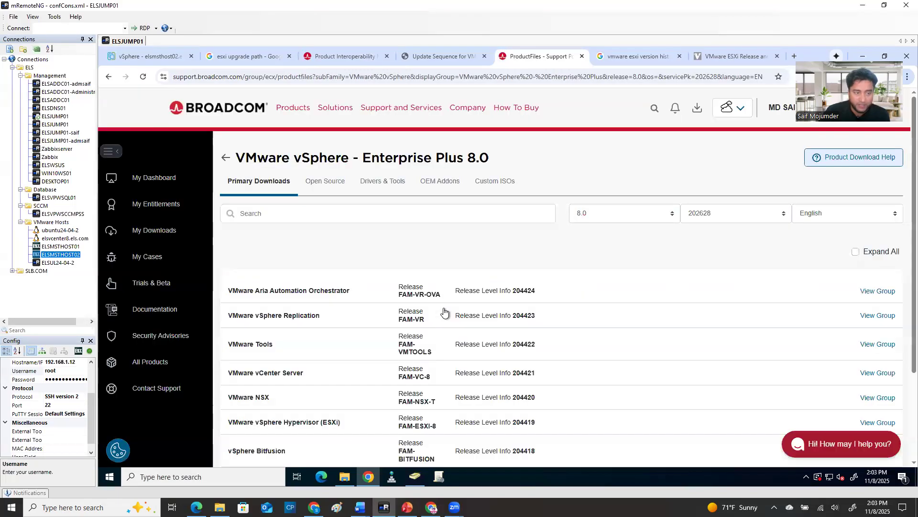
Open the VMware vSphere Hypervisor (ESXi) download group and highlight the details of the 8.0U3 ESXi ISO image
scroll(326, 380, down, 2)
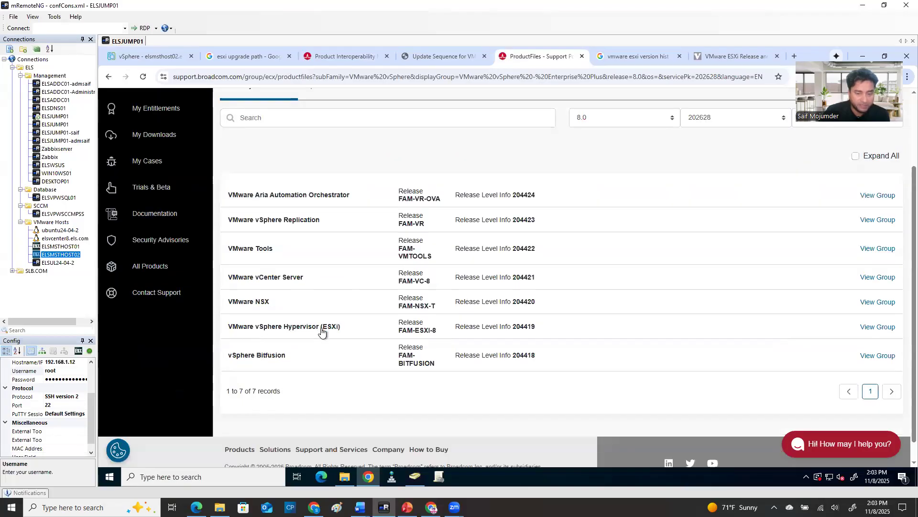
click(857, 327)
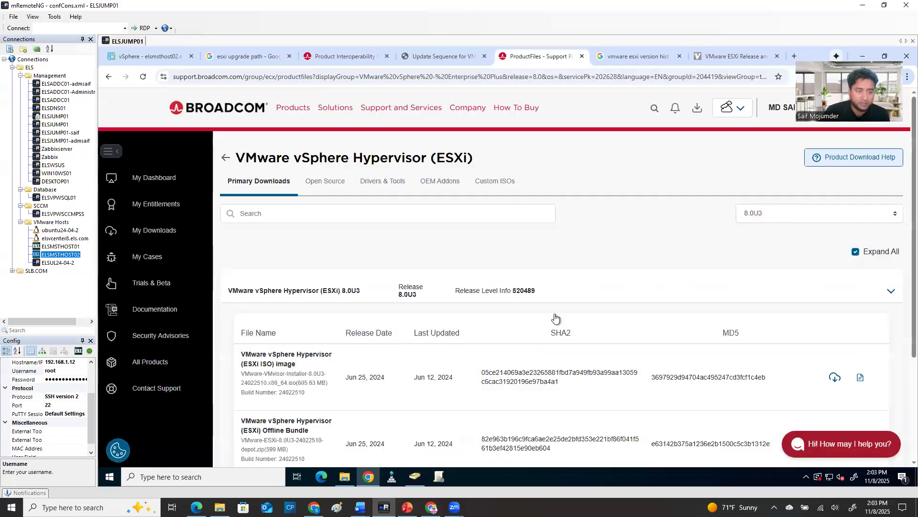
scroll(420, 346, down, 2)
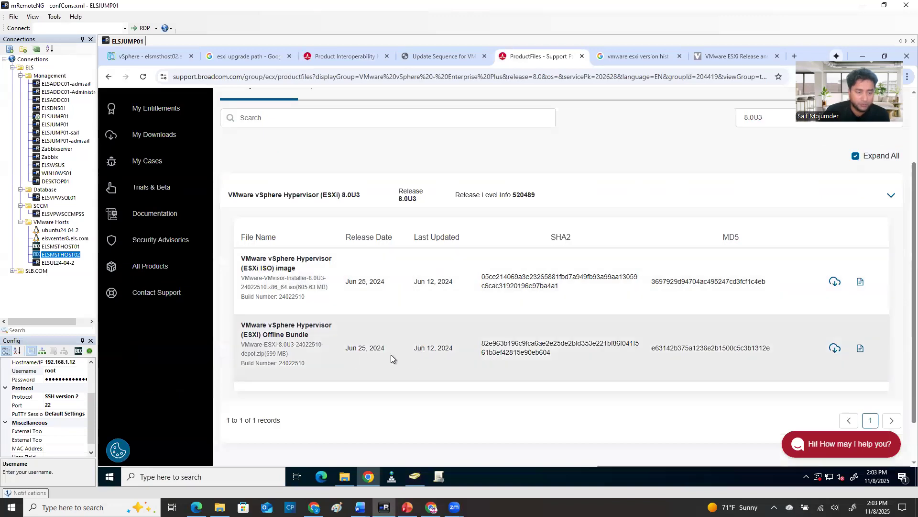
drag(391, 291, 252, 268)
scroll(489, 326, up, 2)
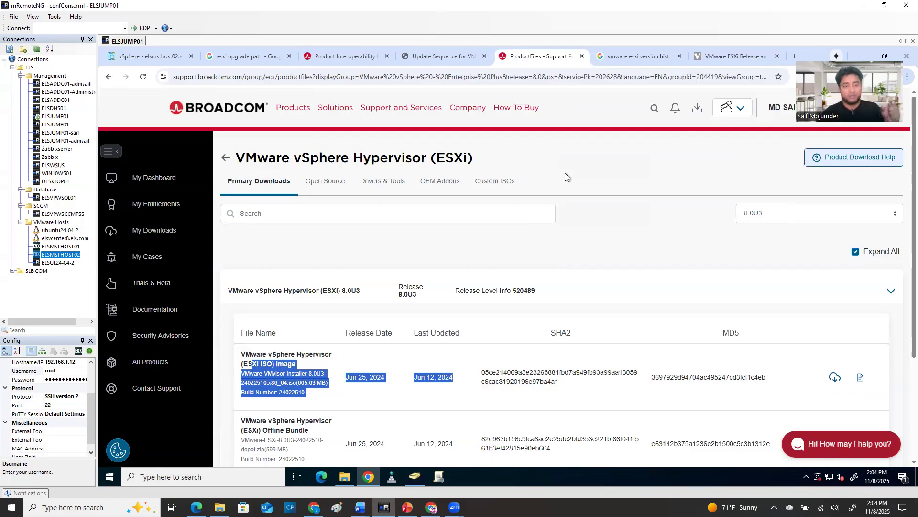
List the custom ISOs for ESXi and expand Dell Custom Image for ESXi 8.0U3 Install CD
click(495, 181)
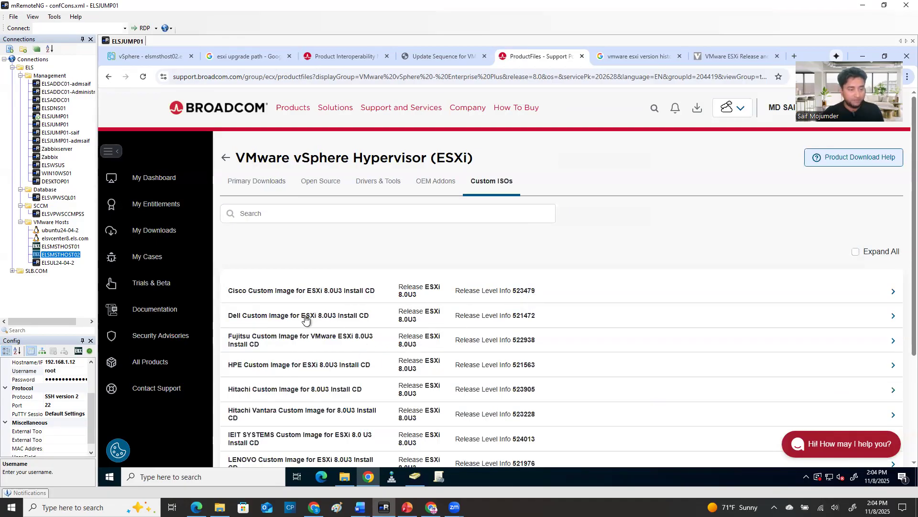
click(342, 314)
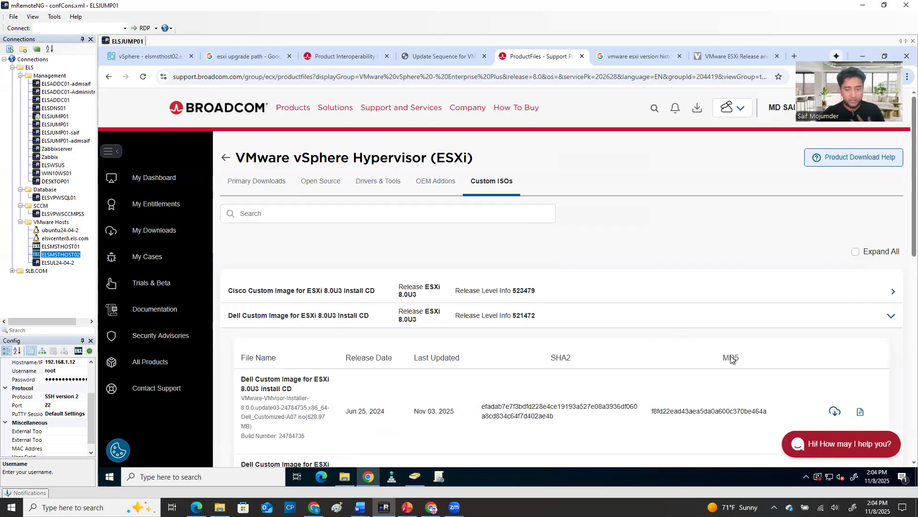
scroll(423, 386, down, 2)
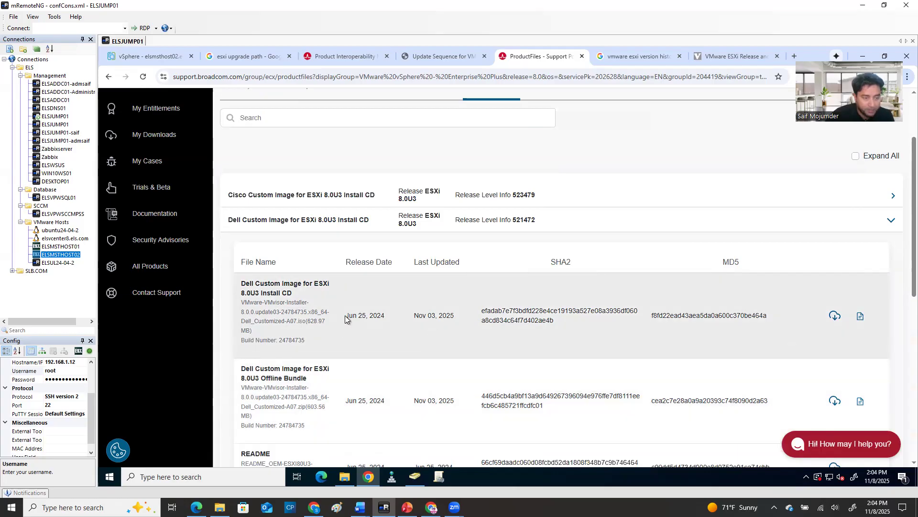
Highlight the release date and the ISO file name of the Dell Custom Image for ESXi 8.0U3 Install CD
drag(350, 316, 388, 321)
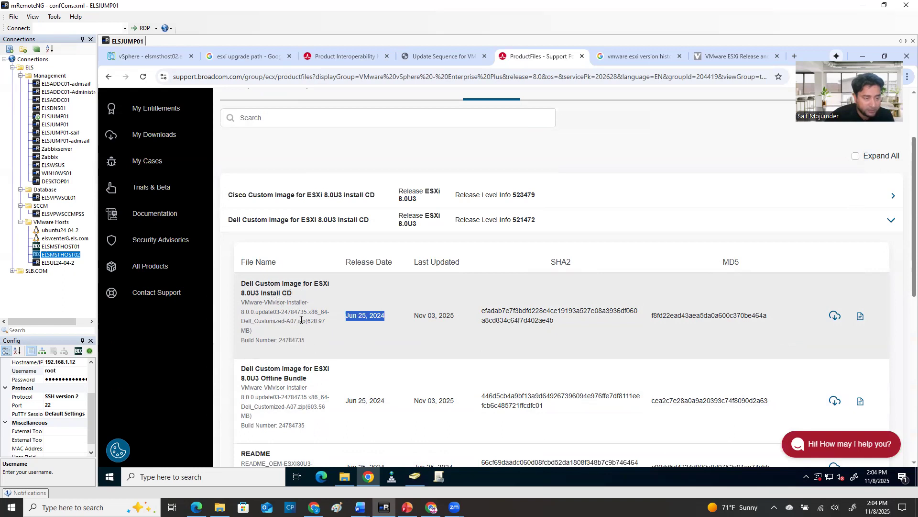
drag(305, 321, 240, 308)
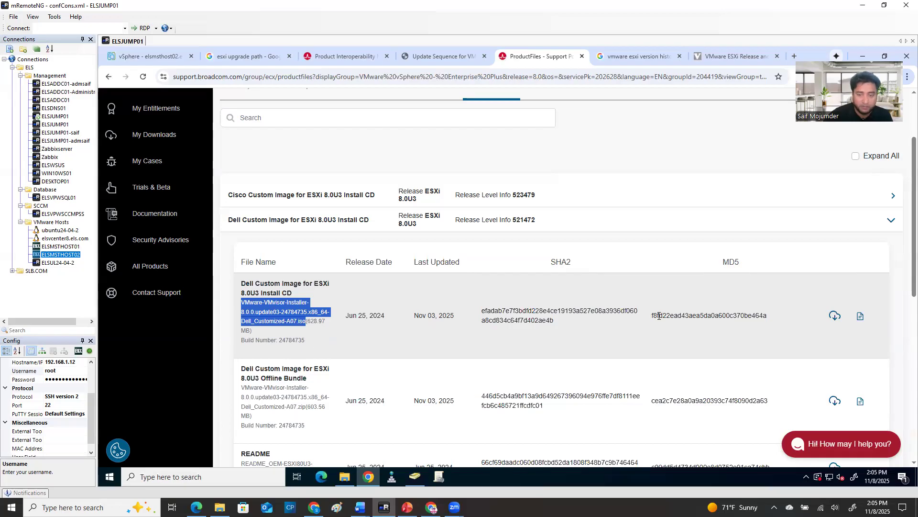
scroll(659, 315, up, 1)
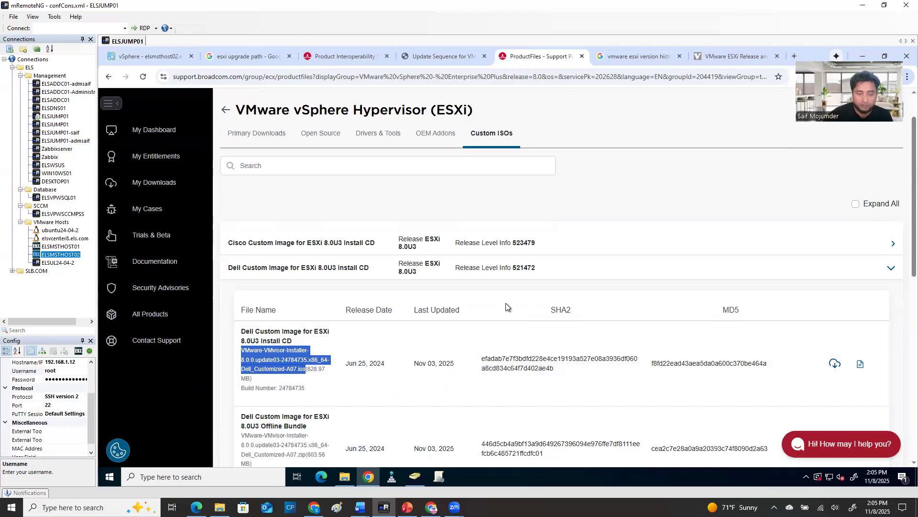
Look up build 24784735 in the vSphere ESXi 8.0 build history and highlight the whole ESXi 8.0 Update 3f row
scroll(507, 308, down, 2)
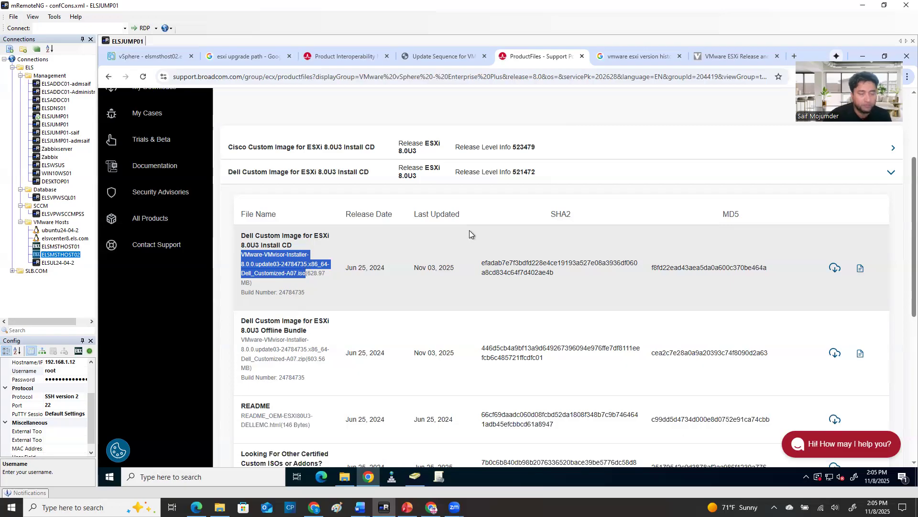
click(737, 56)
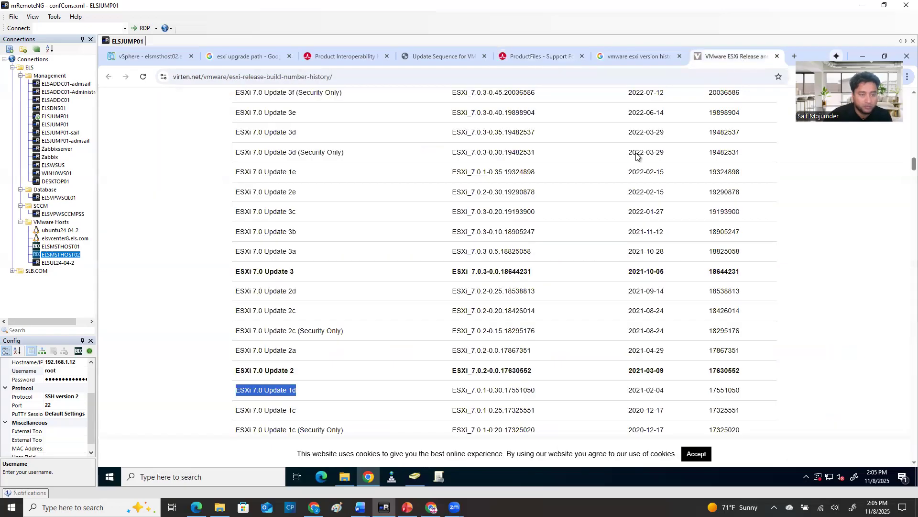
scroll(325, 306, down, 1)
scroll(336, 293, up, 12)
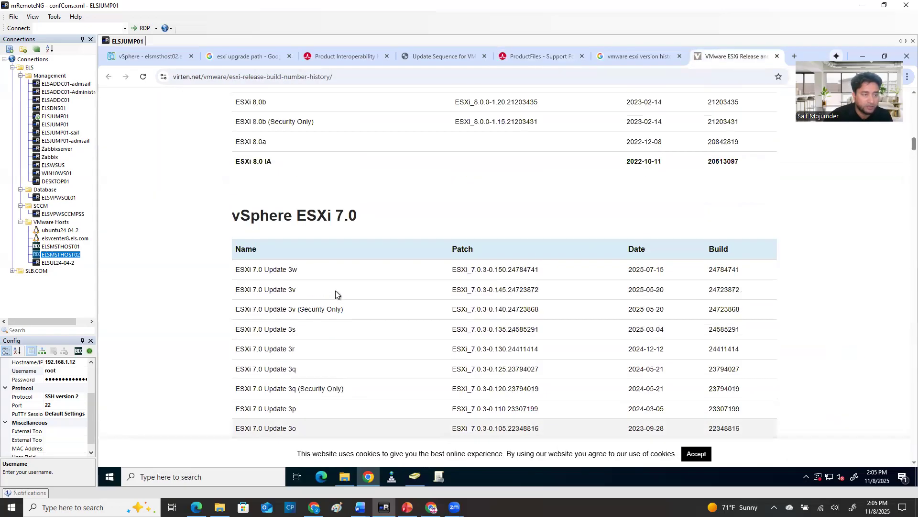
scroll(355, 293, up, 6)
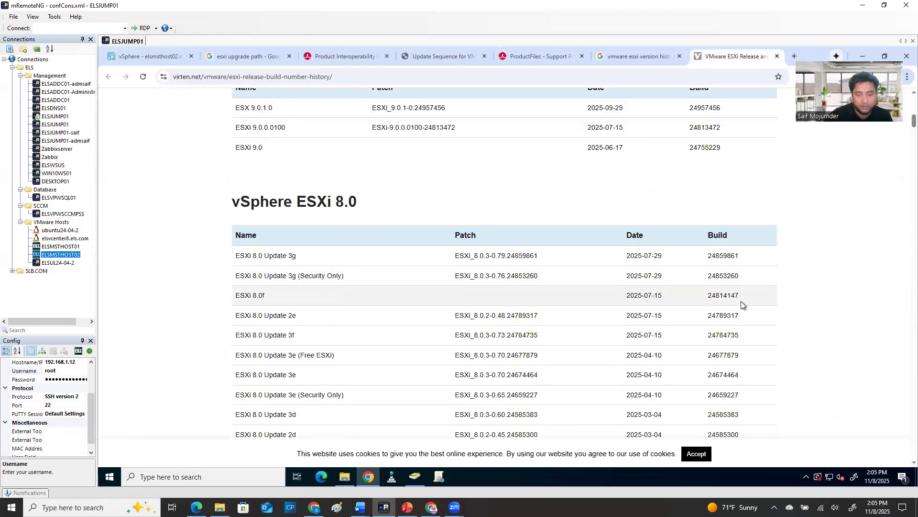
drag(747, 334, 390, 331)
drag(282, 334, 234, 340)
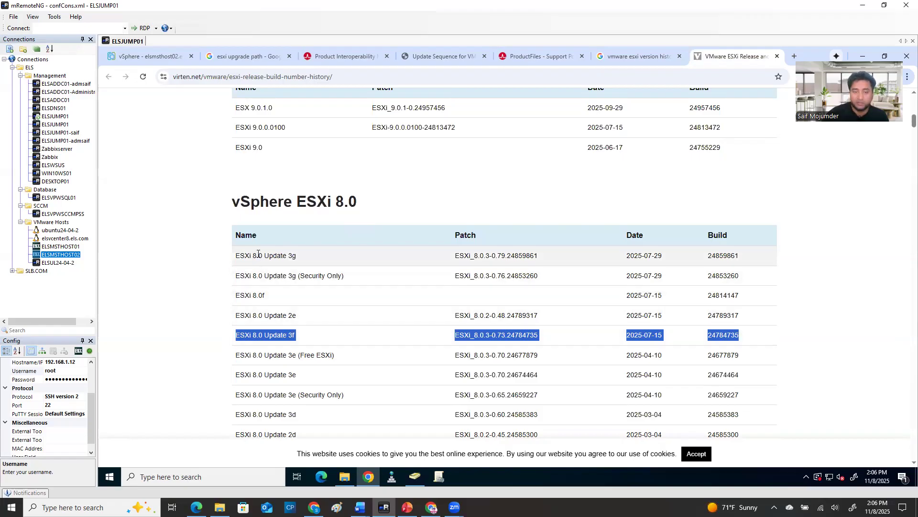
Compare the ESXi 8.0 Update 3g and Update 3f release names by highlighting them in the build history table
drag(306, 256, 234, 257)
drag(303, 335, 234, 341)
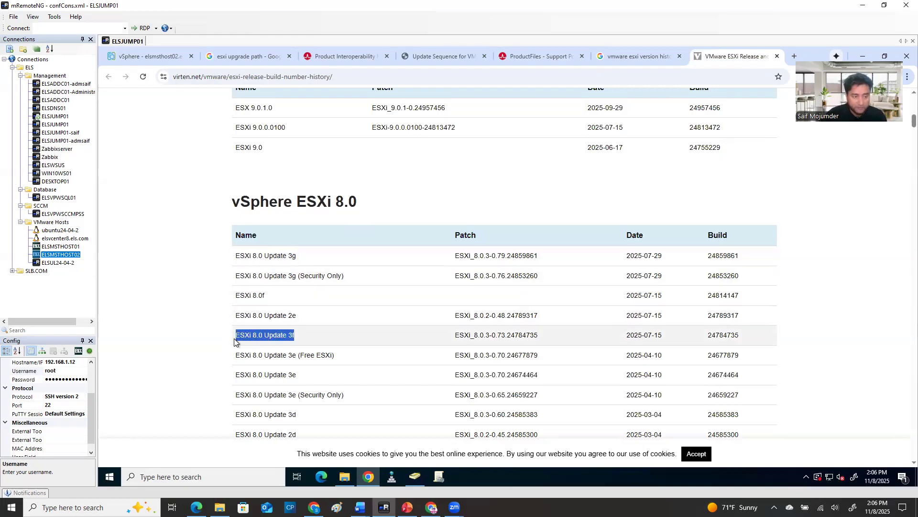
click(297, 256)
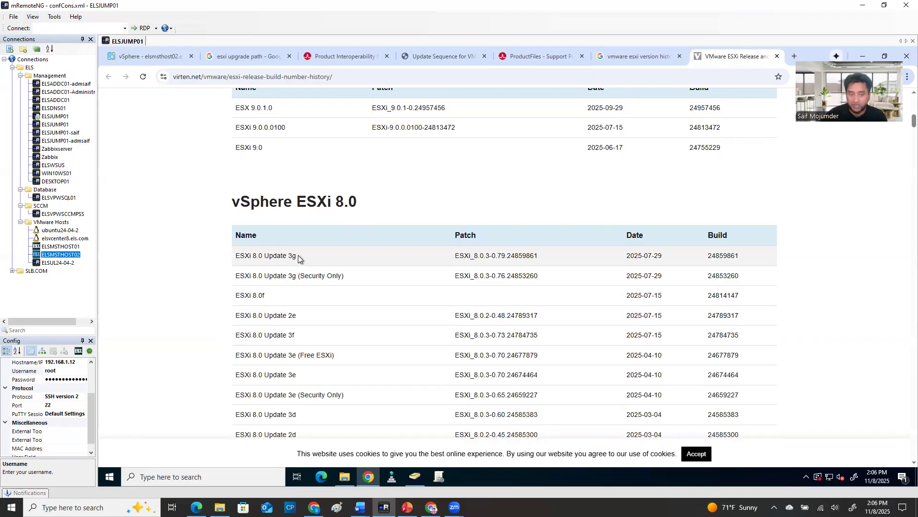
drag(302, 338, 235, 228)
click(300, 340)
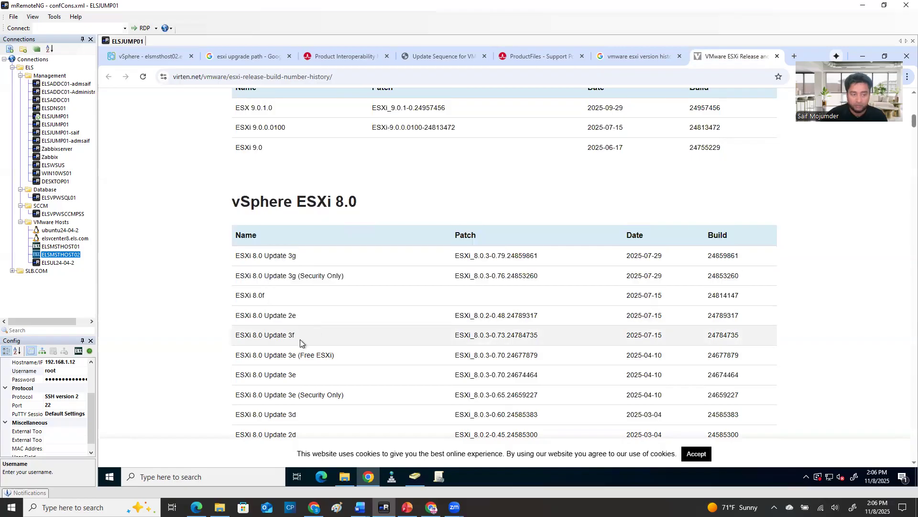
drag(295, 335, 270, 335)
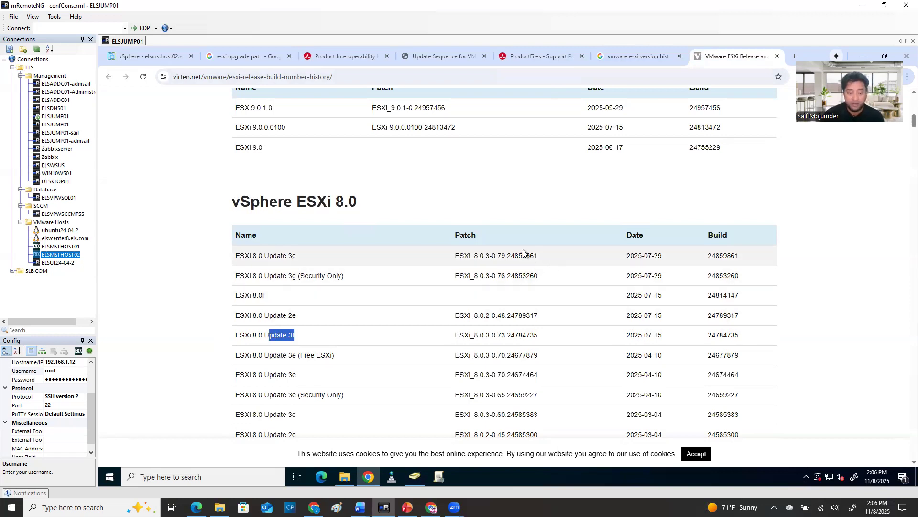
Check the upgrade path from VMware ESX 7.0U1d to 8.0U3f in the Product Interoperability Matrix, highlighting both versions
click(526, 59)
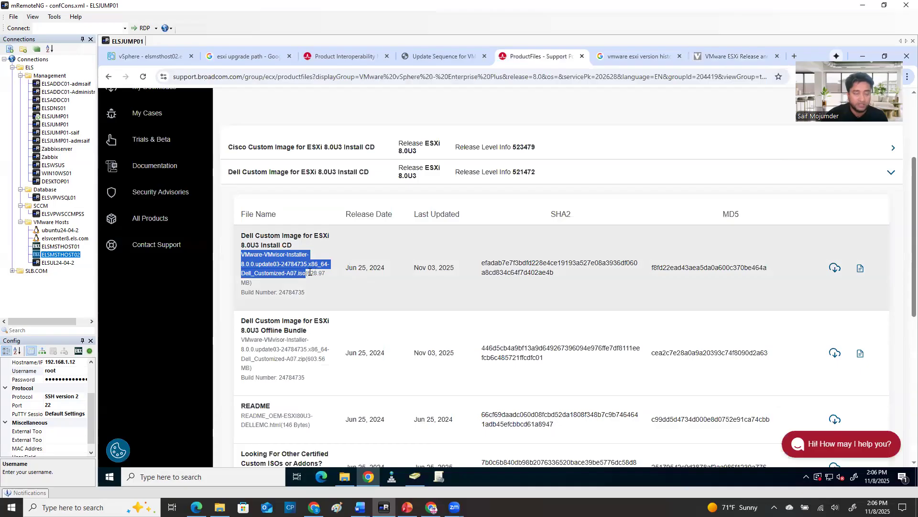
click(351, 57)
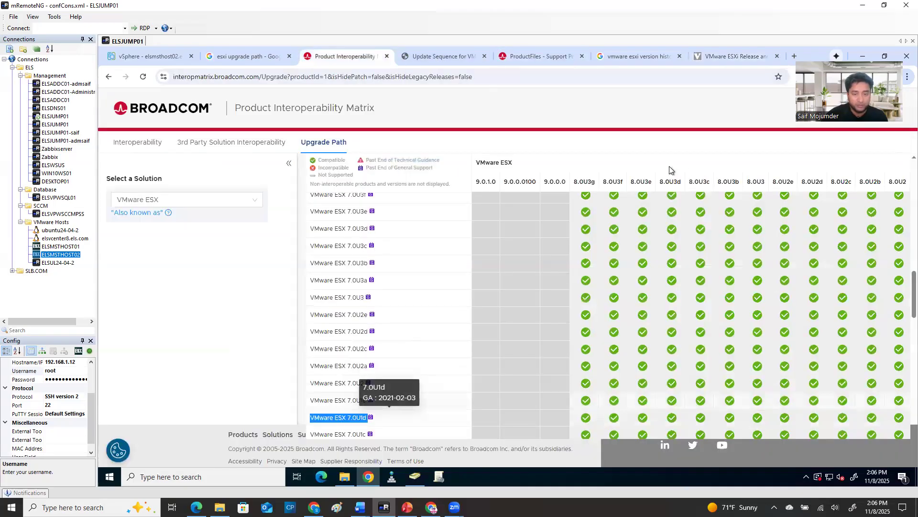
double_click(624, 183)
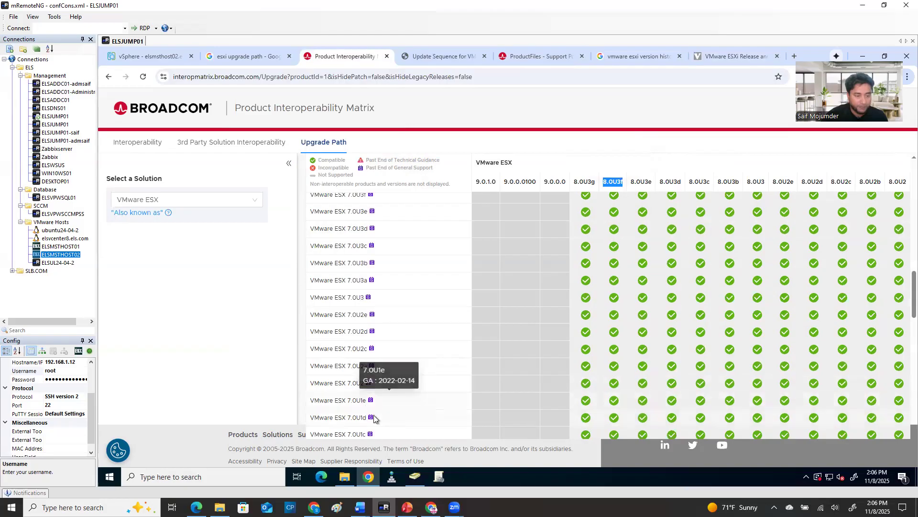
mouse_move(369, 417)
drag(324, 417, 368, 418)
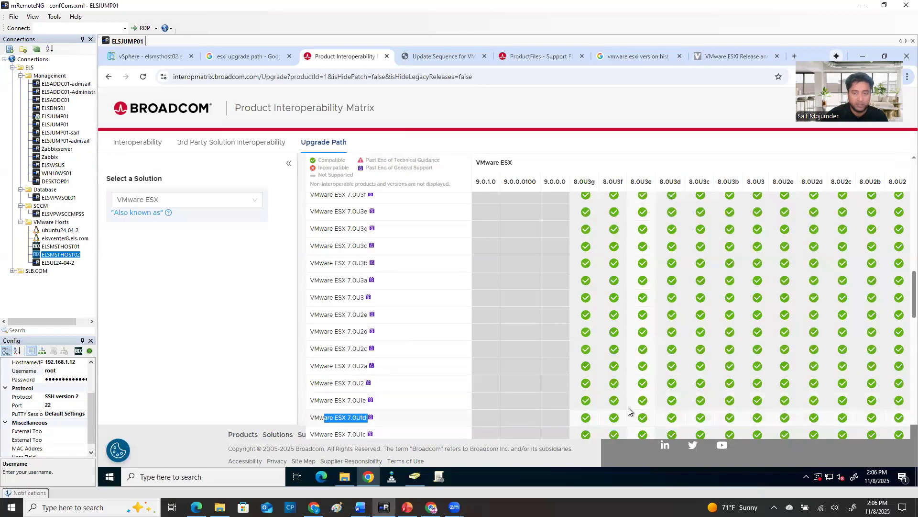
Review the Dell Custom Image for ESXi 8.0U3 files on the support portal and check the Downloads folder for the Dell customized ISO
click(538, 53)
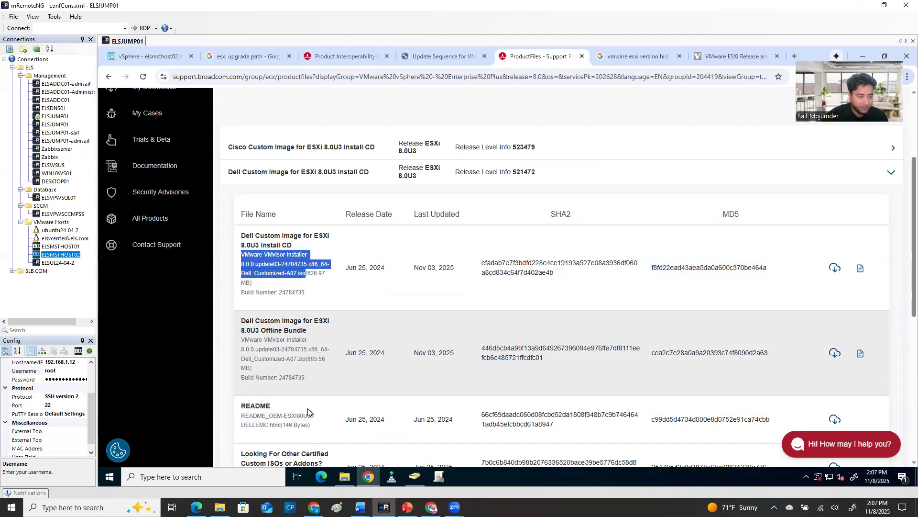
scroll(308, 409, down, 1)
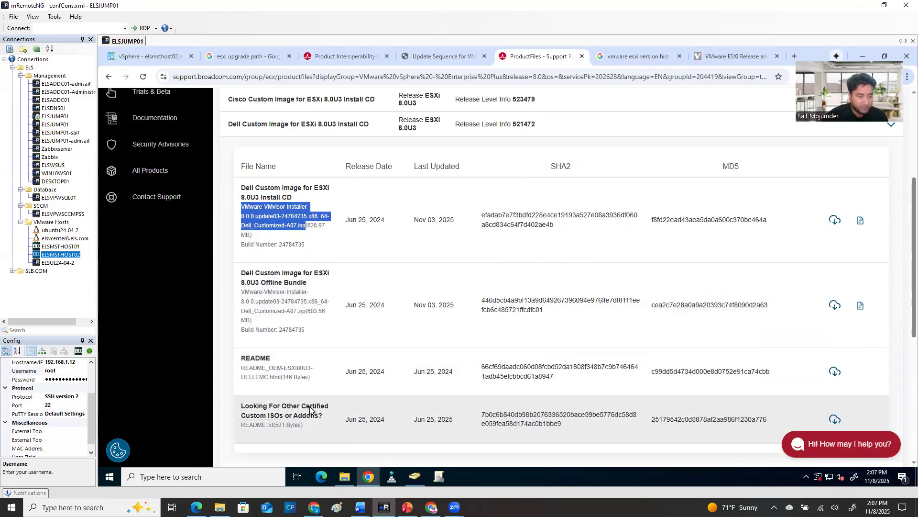
scroll(310, 409, up, 2)
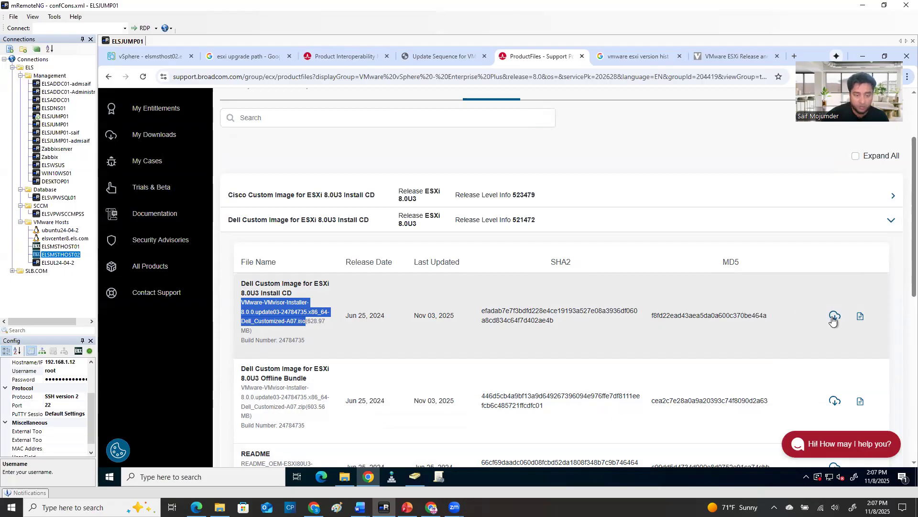
click(344, 476)
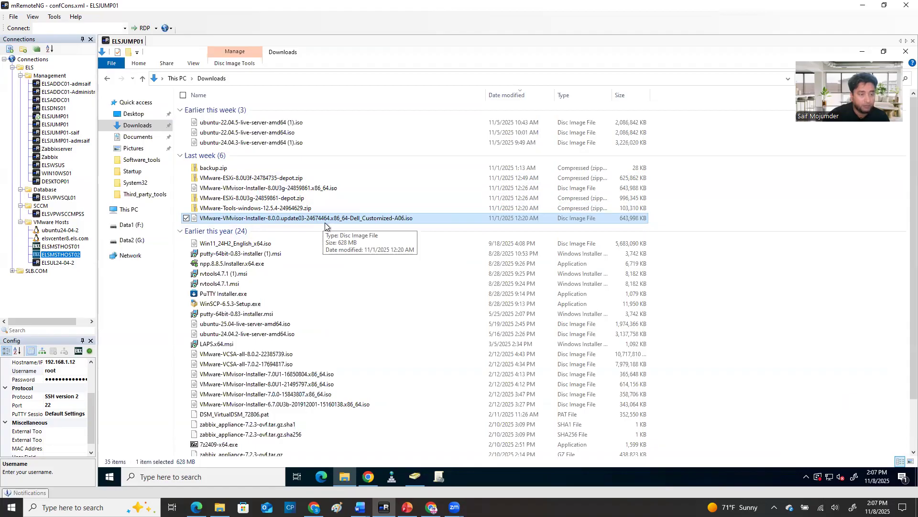
click(369, 477)
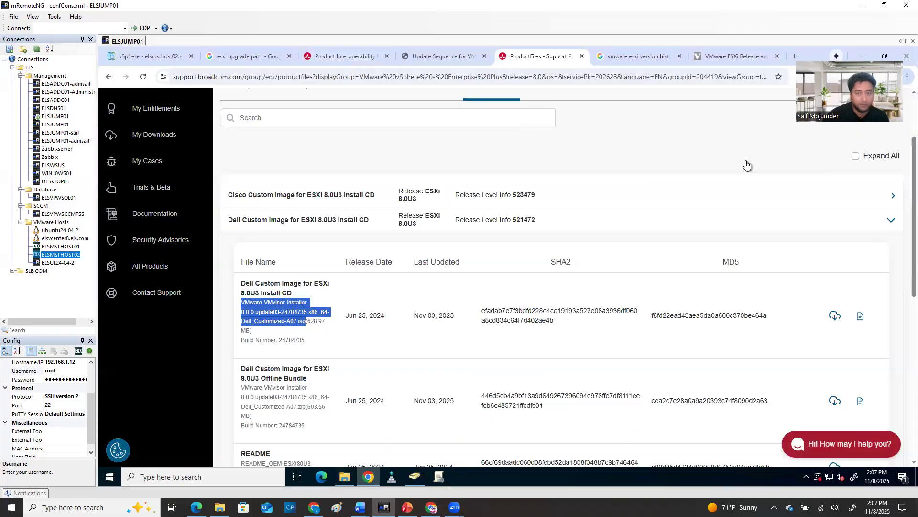
Look up build 24674464 in the ESXi build history and highlight the whole ESXi 8.0 Update 3e row
click(731, 56)
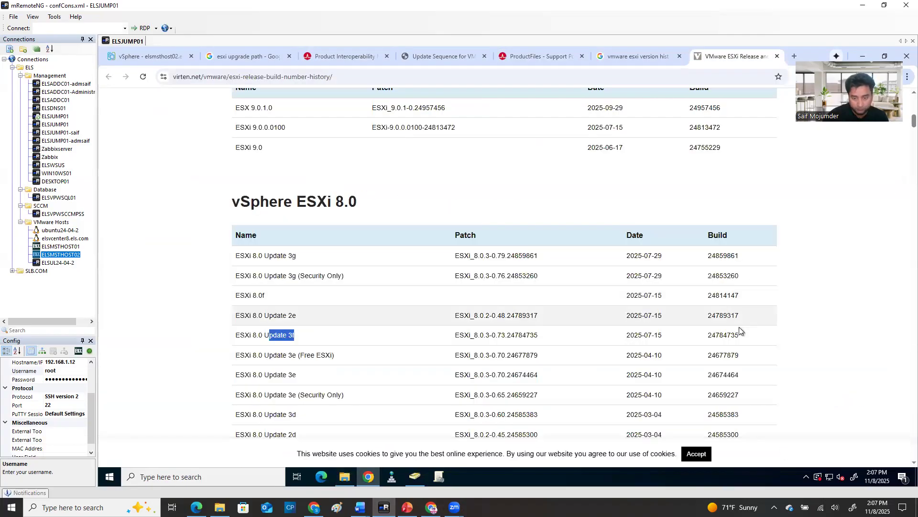
click(738, 376)
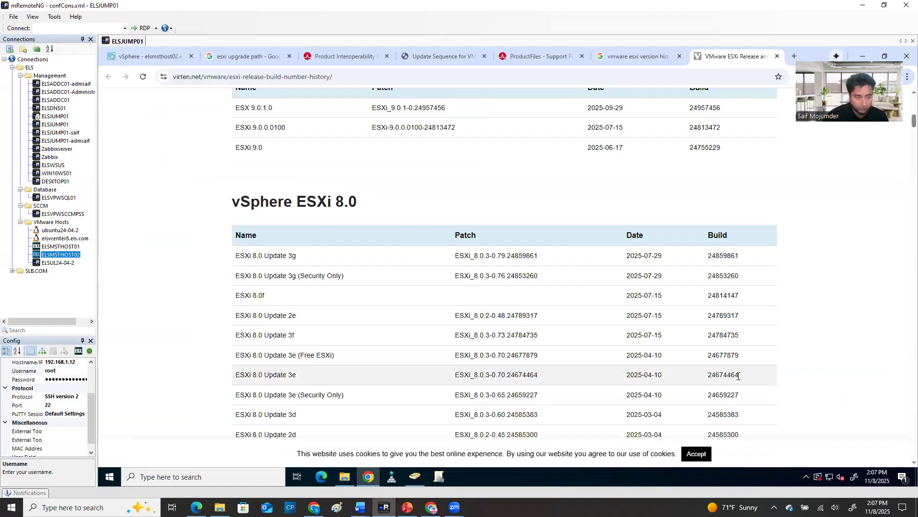
drag(738, 376, 233, 374)
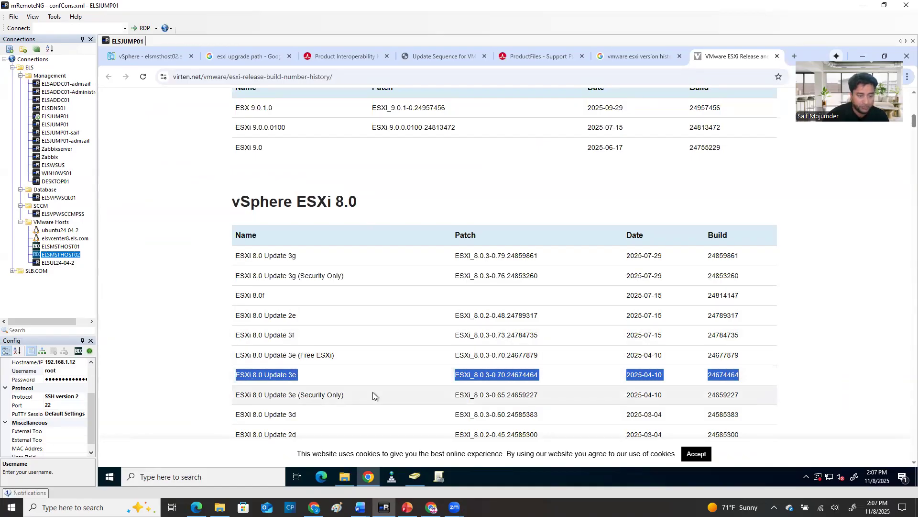
click(300, 377)
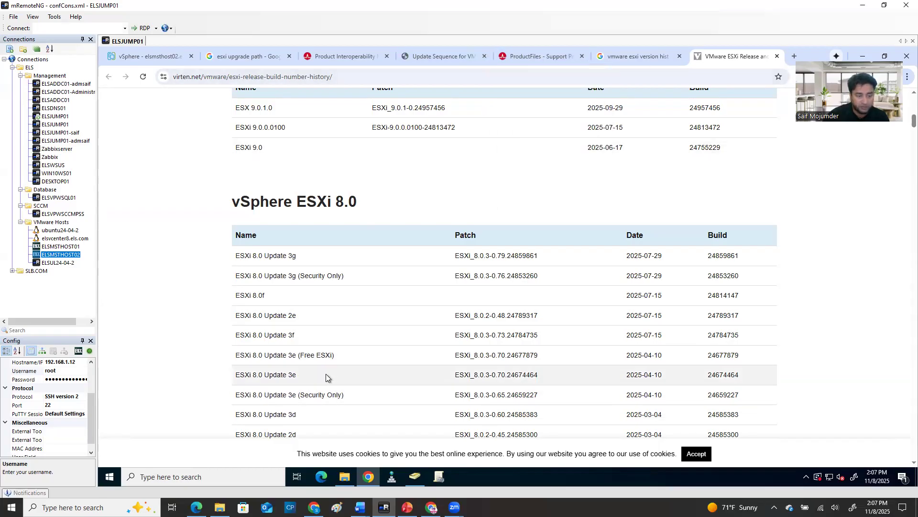
drag(747, 376, 629, 375)
drag(442, 373, 234, 368)
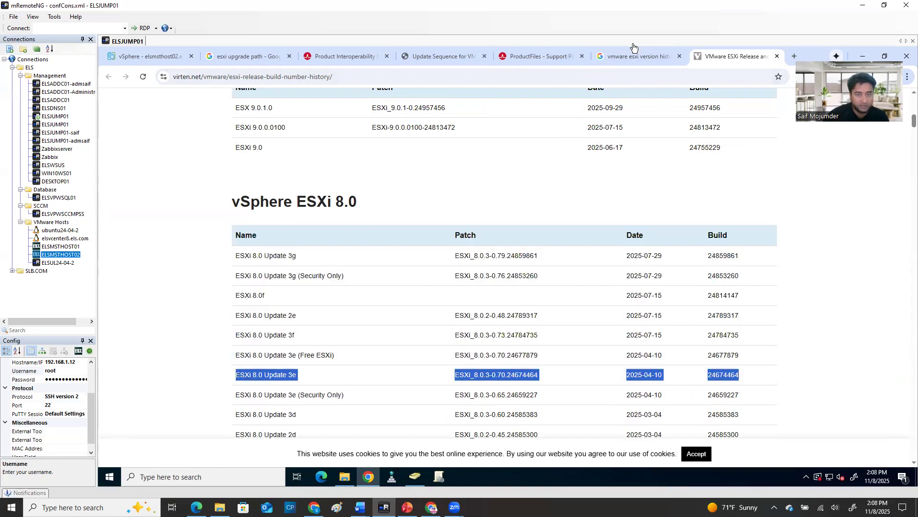
Highlight 8.0U3e in the upgrade path matrix, then compare the build history with the Dell customized A06 ISO in the Downloads folder
click(335, 56)
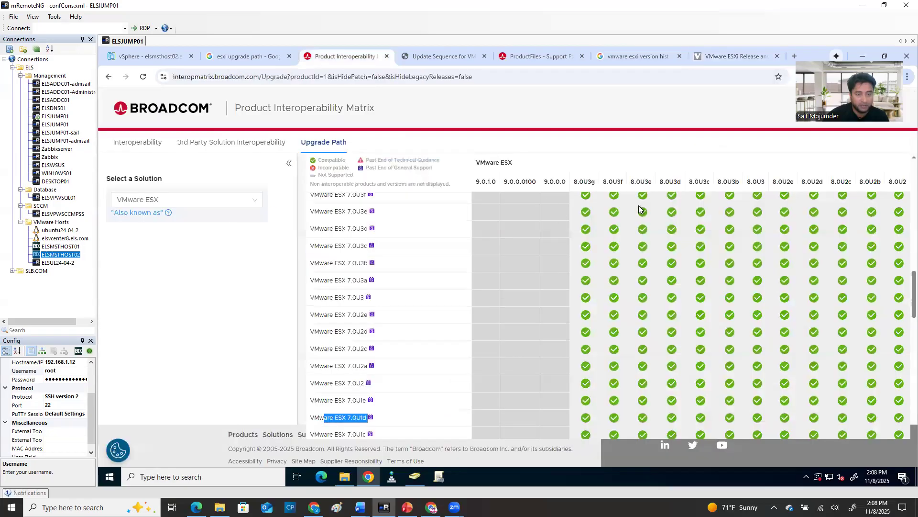
drag(653, 184, 628, 187)
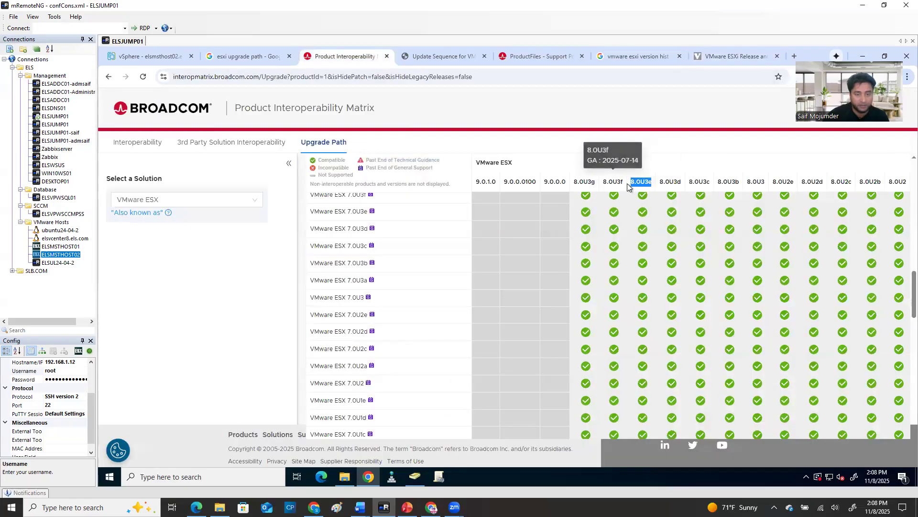
click(736, 58)
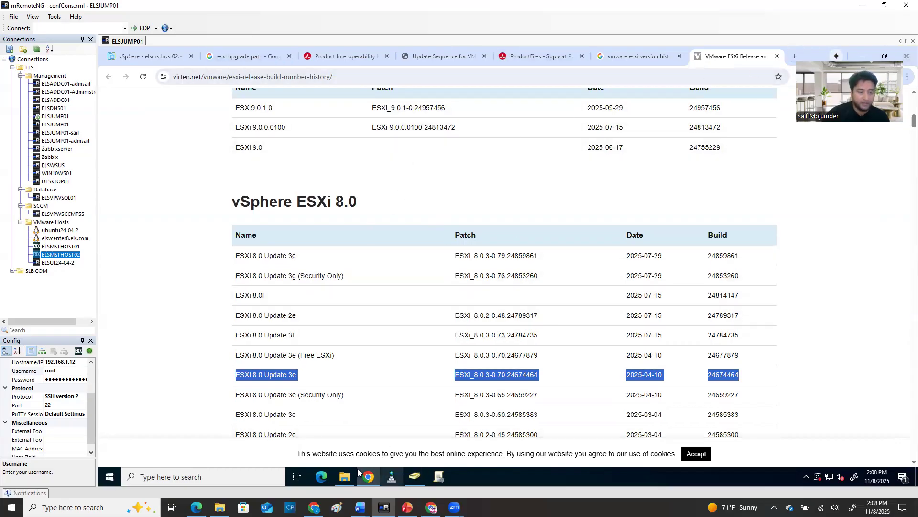
click(346, 477)
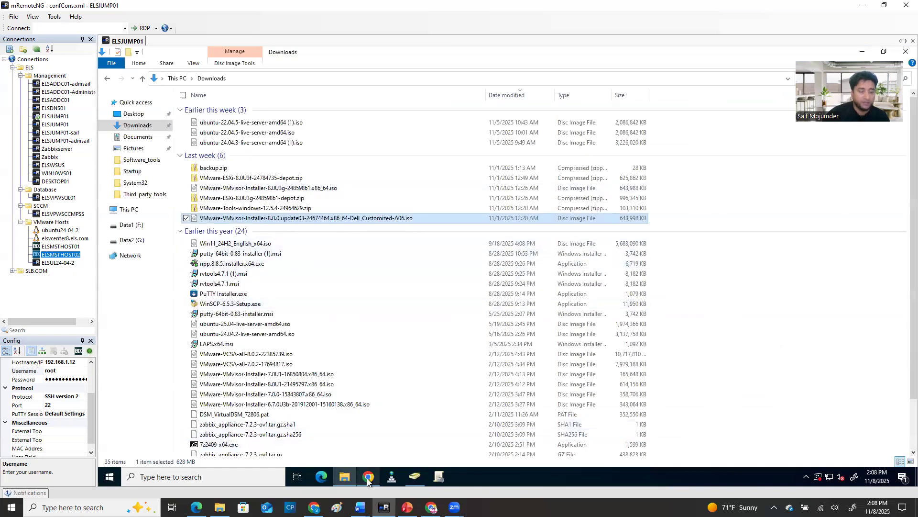
mouse_move(368, 483)
Switch to the PowerPoint presentation, show the first slide and select its Remote management box
click(407, 507)
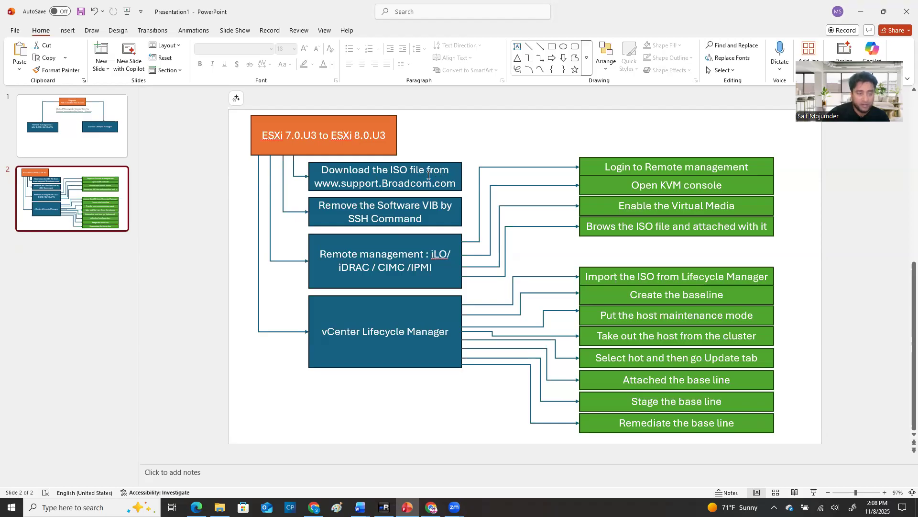
click(71, 117)
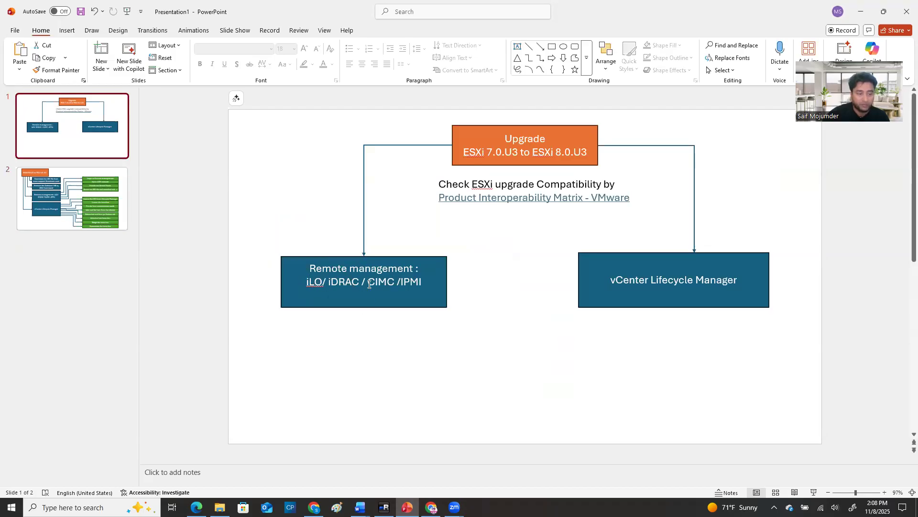
click(657, 279)
click(425, 286)
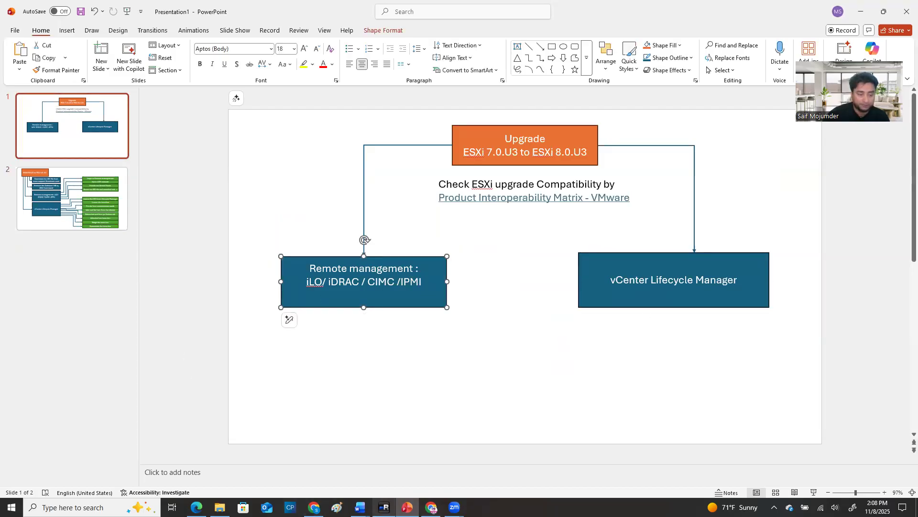
Recheck the Downloads folder in the remote session, return to the presentation and select the vCenter Lifecycle Manager box
click(383, 459)
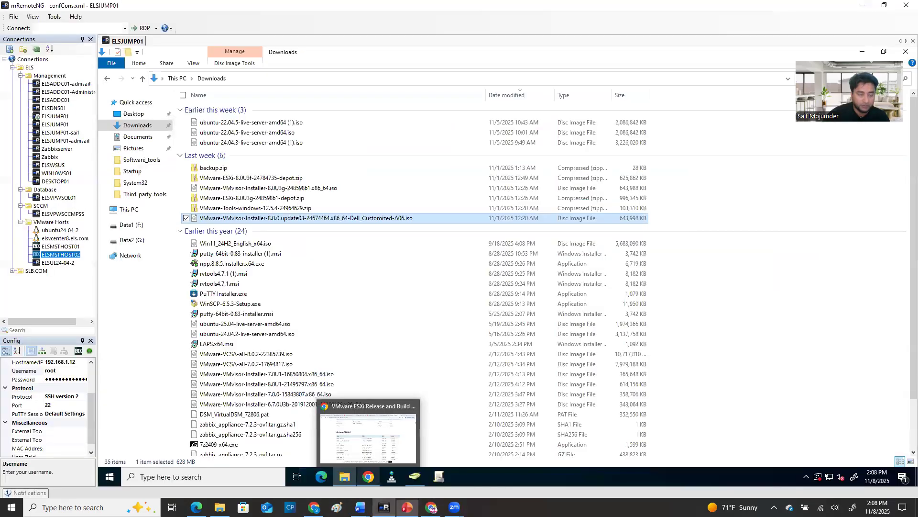
click(407, 507)
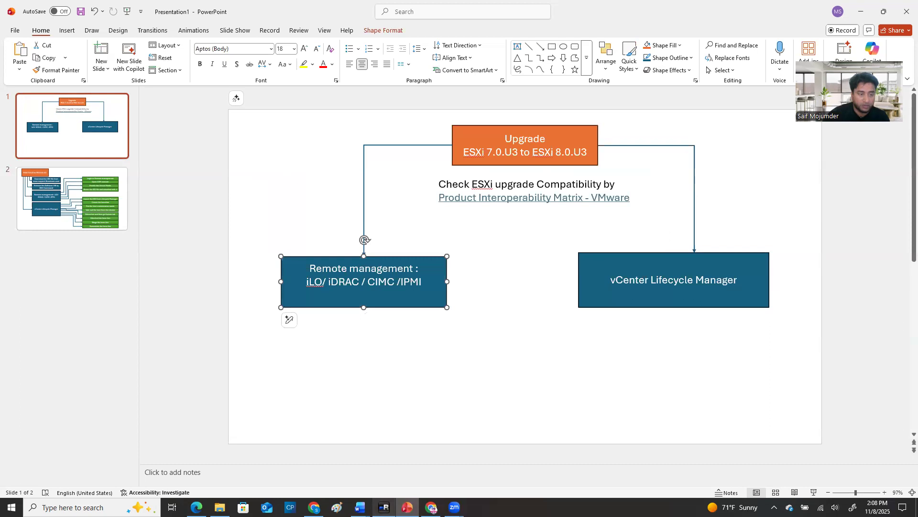
click(383, 507)
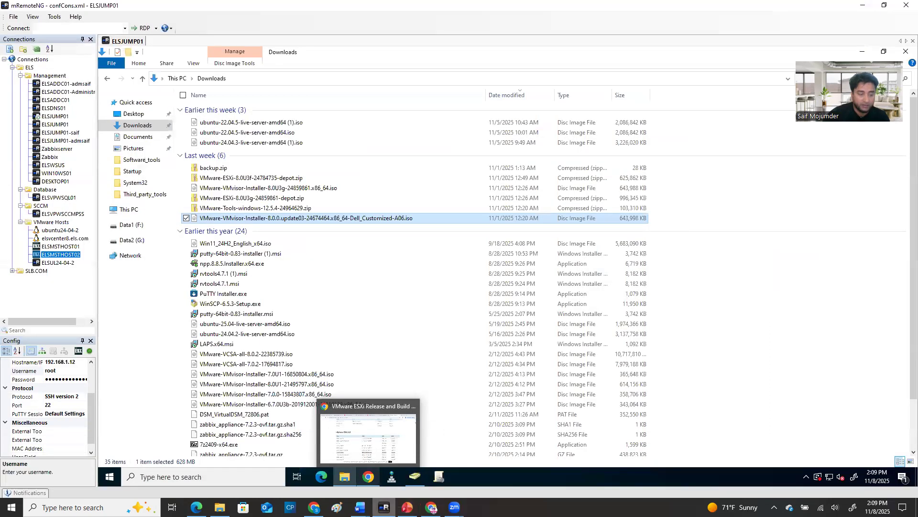
click(407, 507)
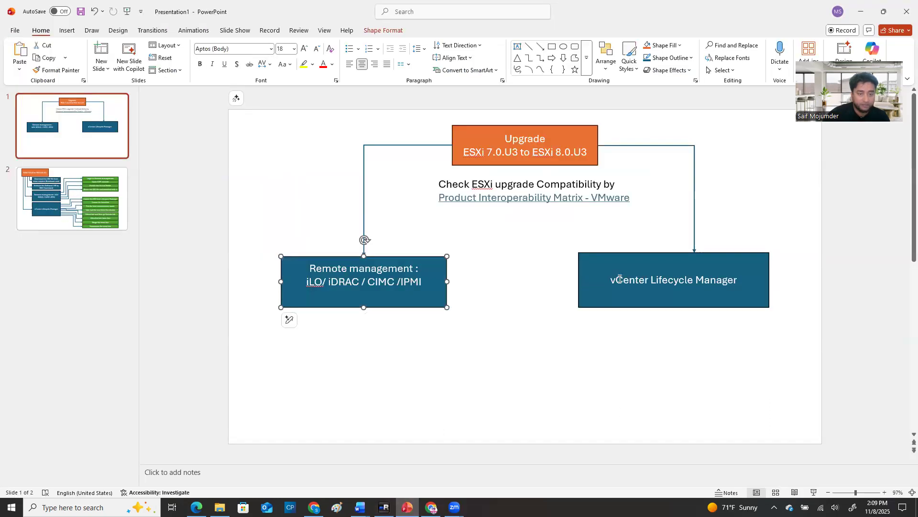
click(620, 277)
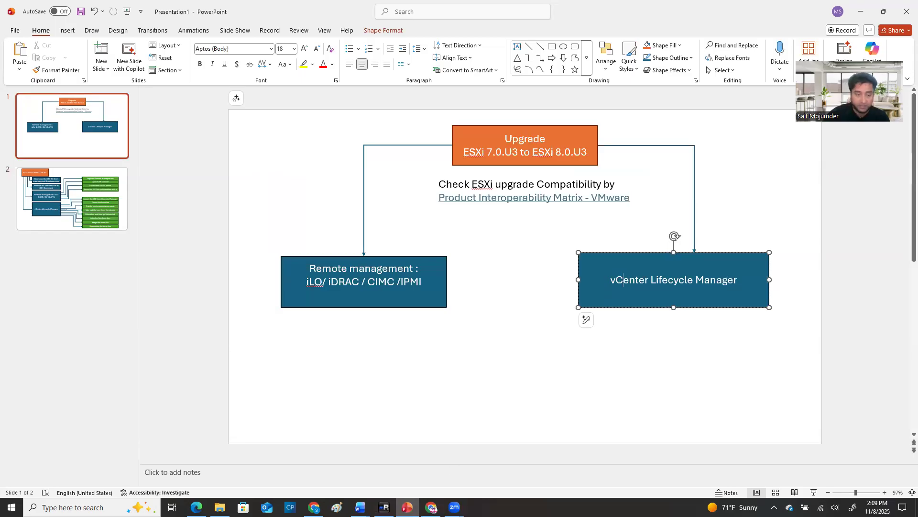
click(407, 507)
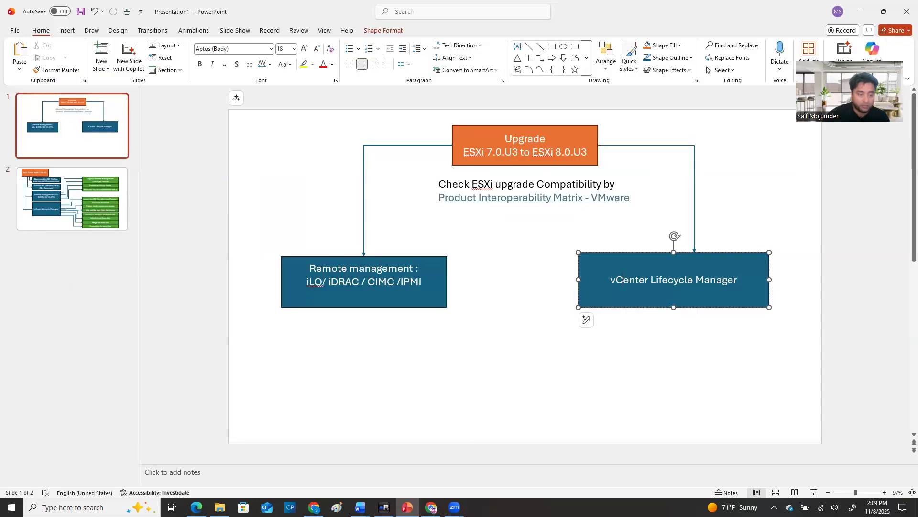
Switch back to the vSphere Client in the remote session and open Lifecycle Manager's imported ISOs list
click(384, 507)
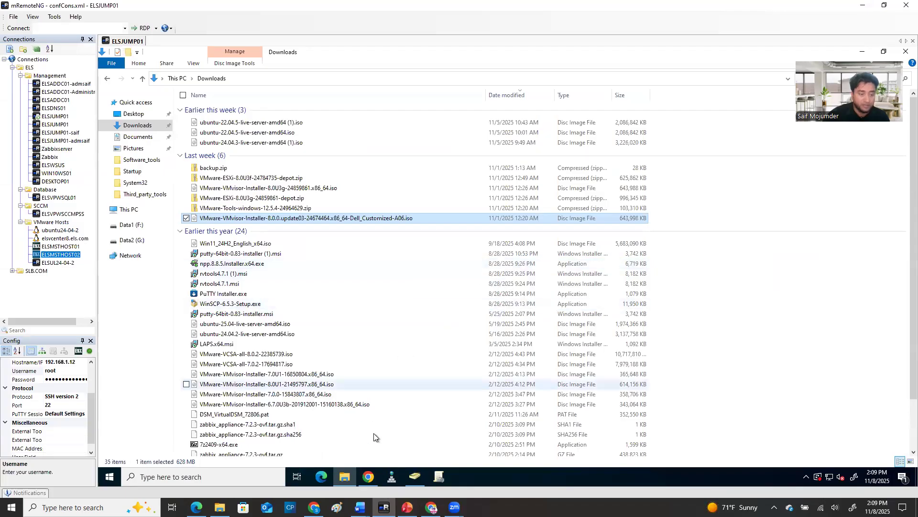
click(367, 476)
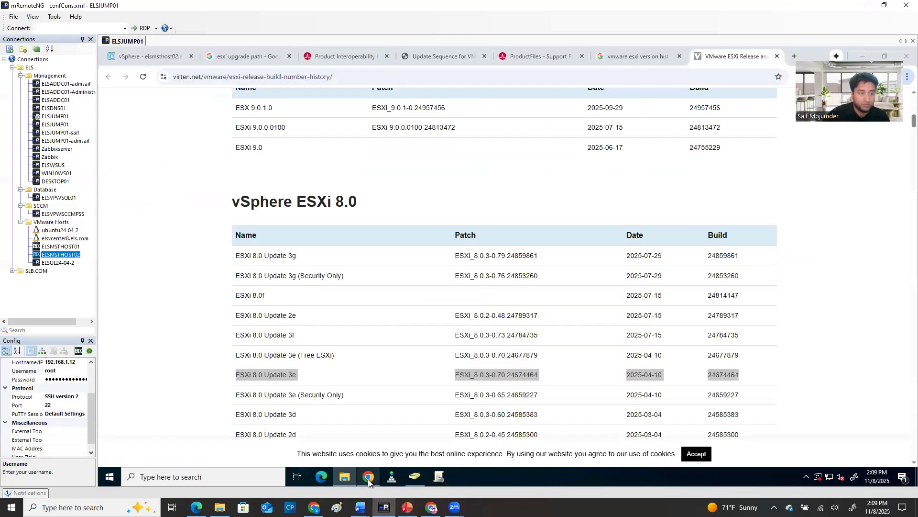
click(135, 55)
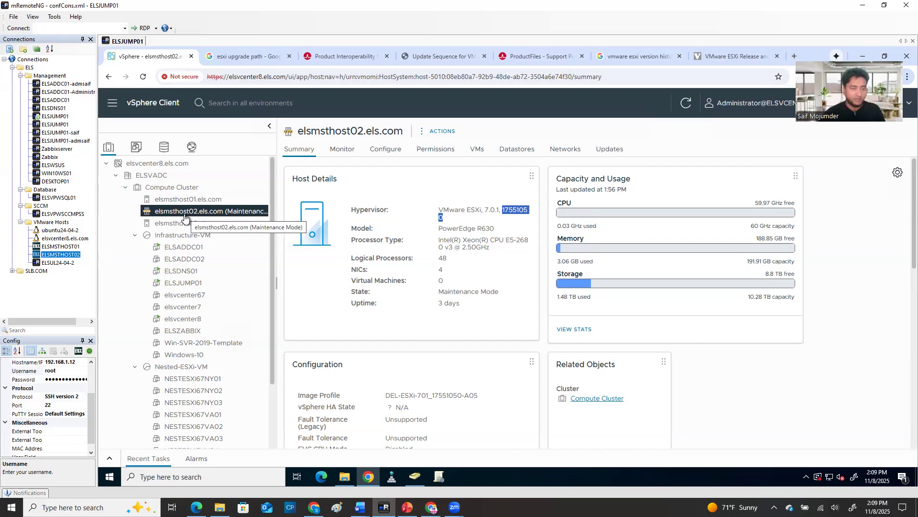
click(327, 106)
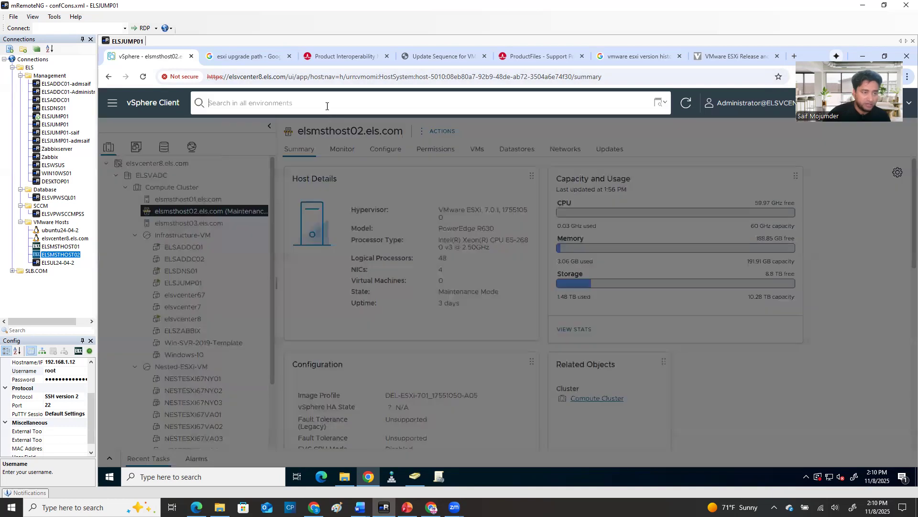
click(118, 264)
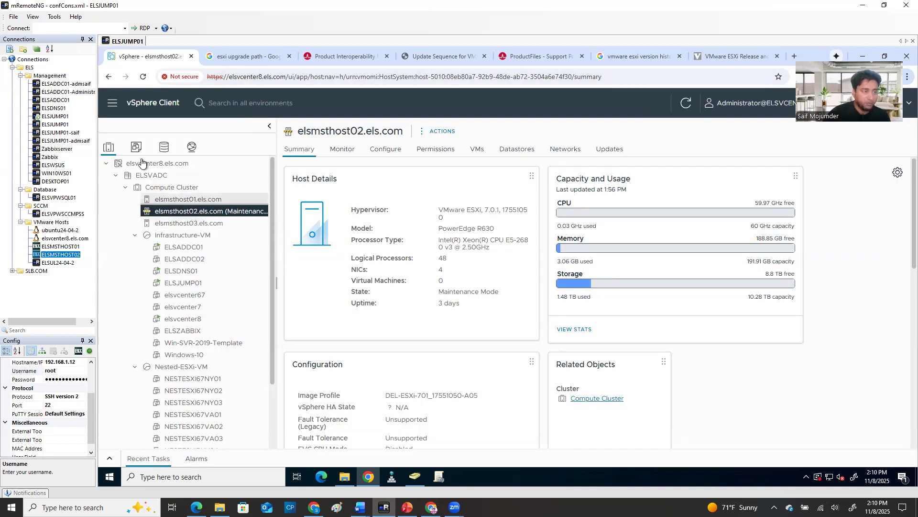
click(113, 104)
click(148, 341)
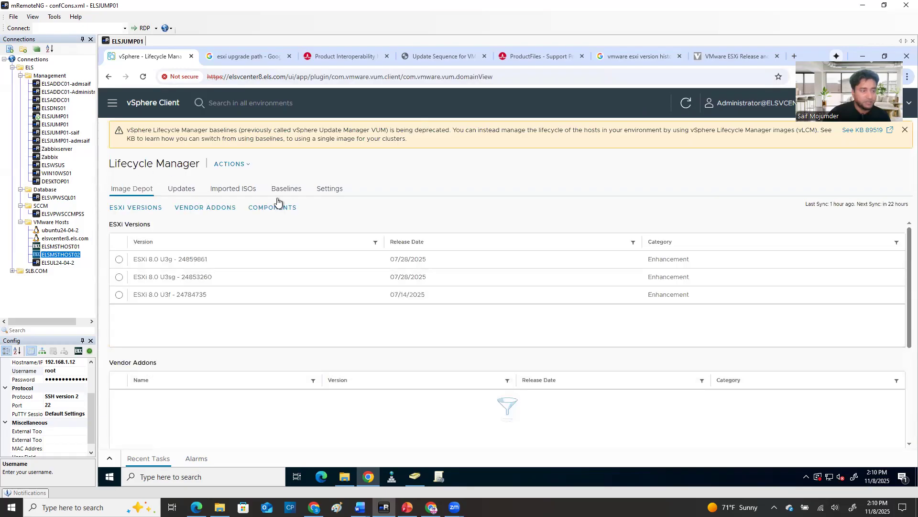
click(234, 189)
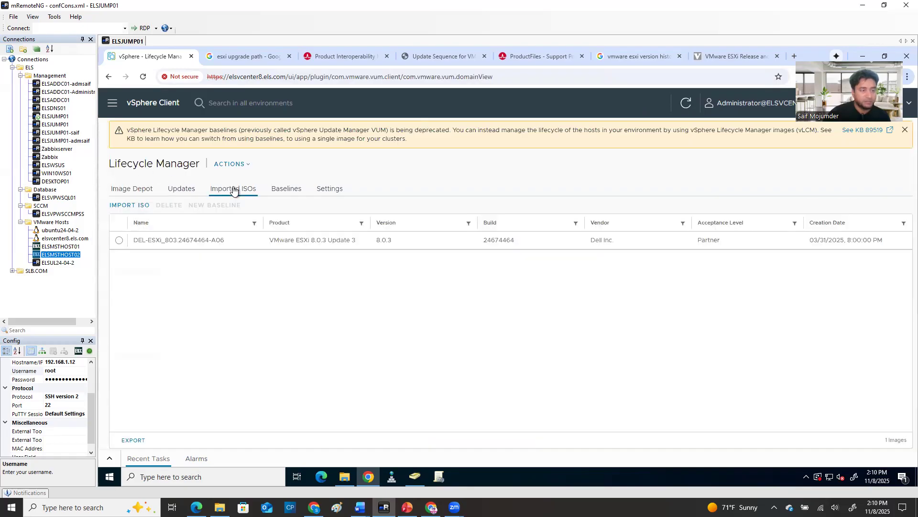
Start importing VMware-VMvisor-Installer-8.0.0.update03-24674464.x86_64-Dell_Customized-A06.iso from Downloads into Lifecycle Manager, then cancel the upload
click(128, 205)
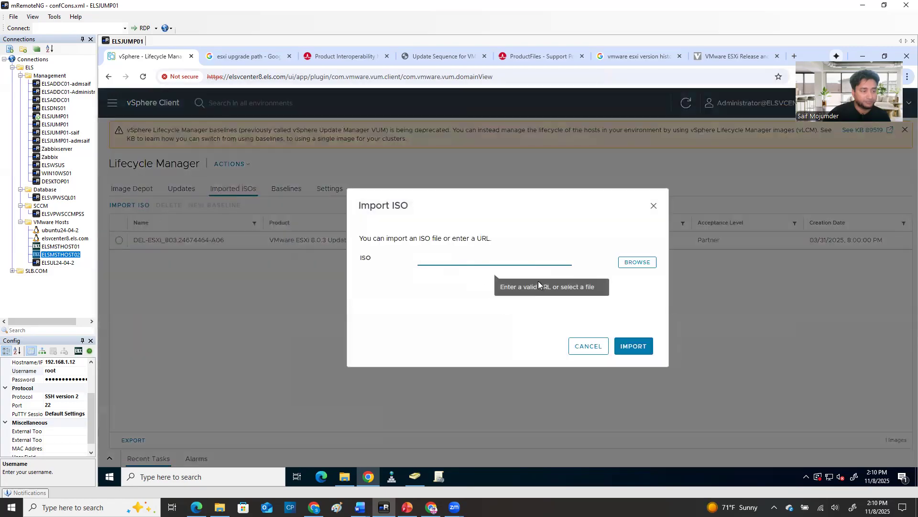
click(646, 263)
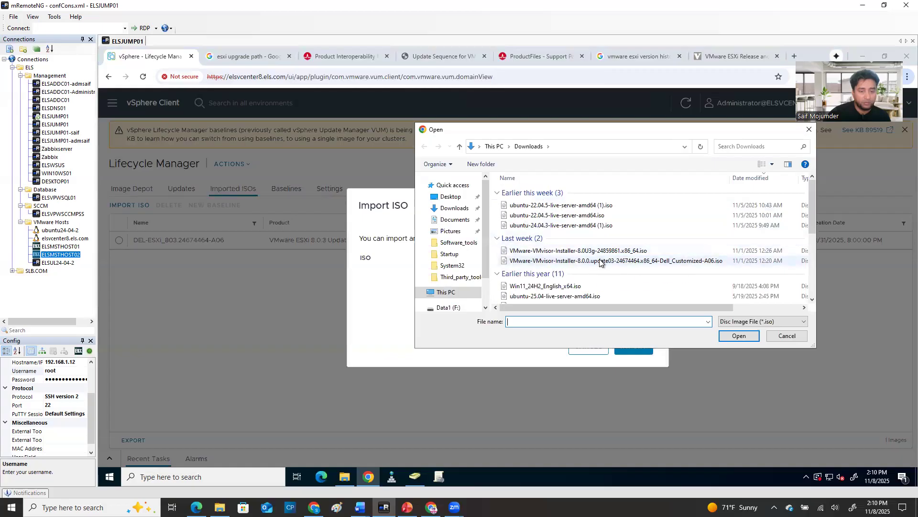
click(622, 262)
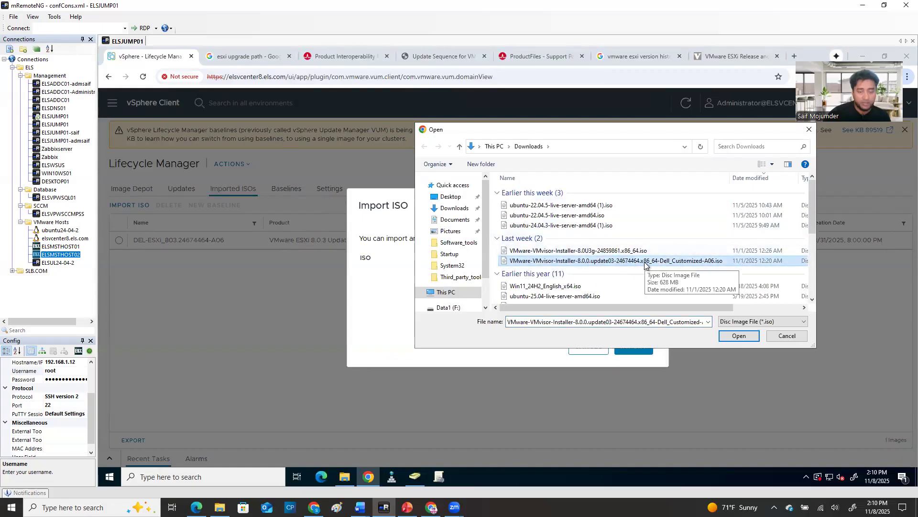
click(531, 250)
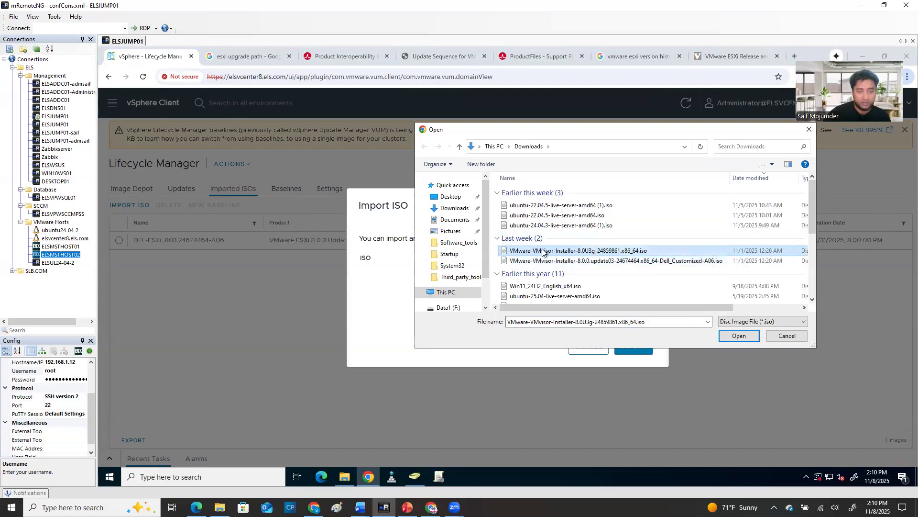
click(617, 261)
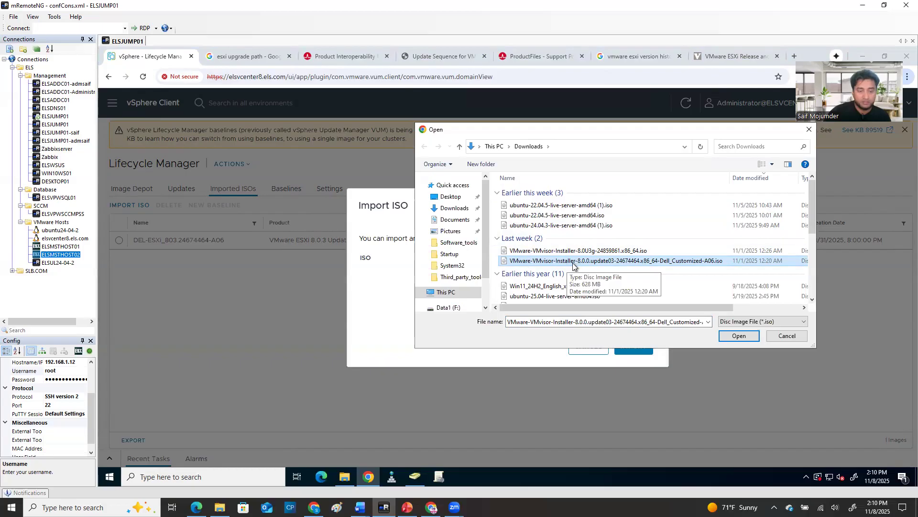
click(741, 338)
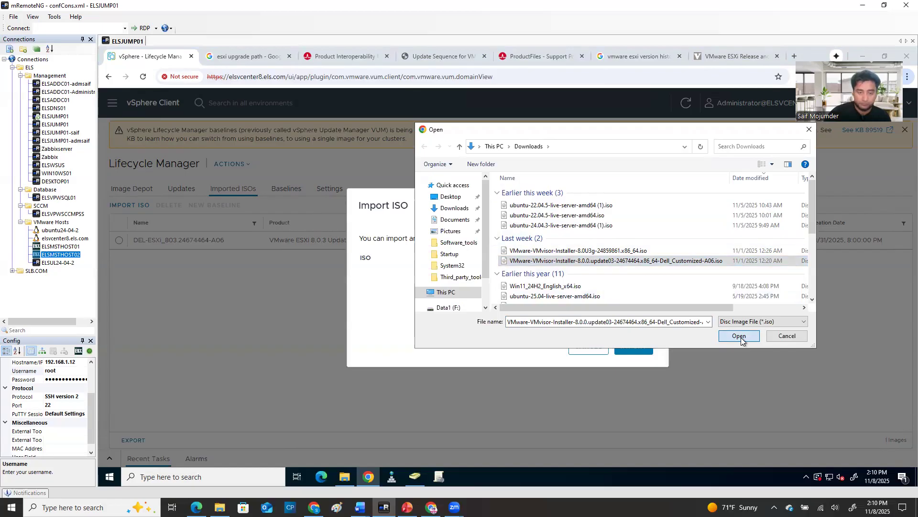
click(589, 346)
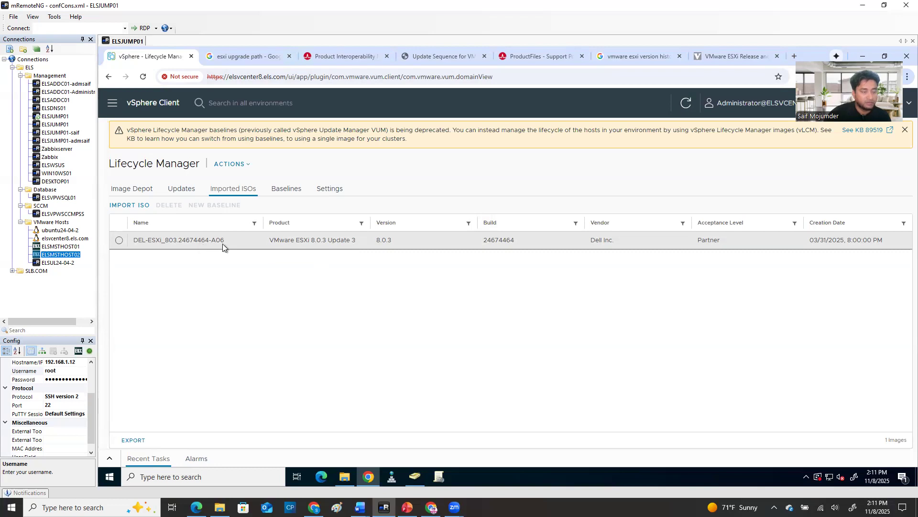
Recheck the Dell customized A06 ISO in the Downloads folder and the presentation slide, then return to the imported ISOs list
click(345, 477)
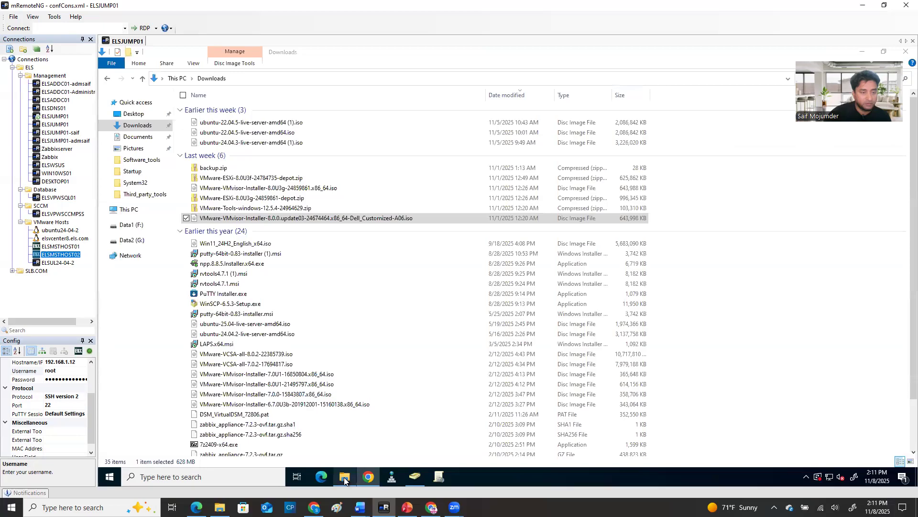
click(346, 218)
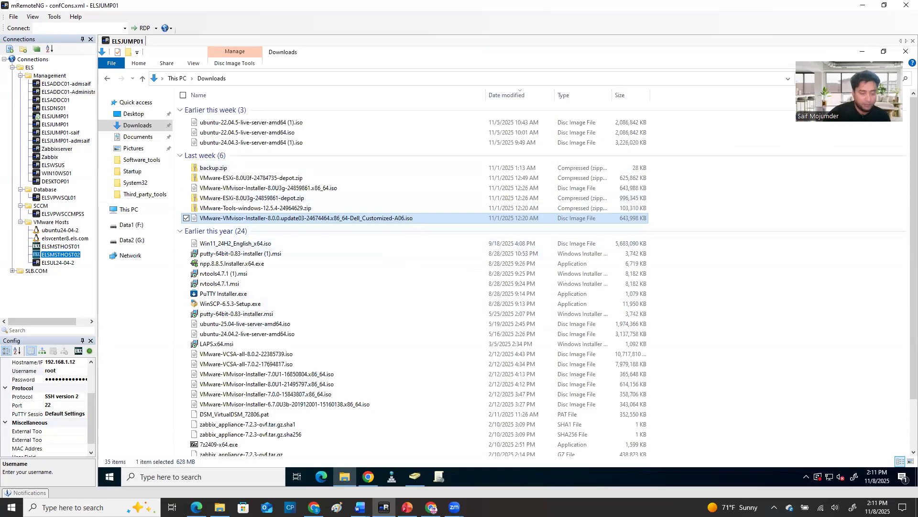
mouse_move(430, 508)
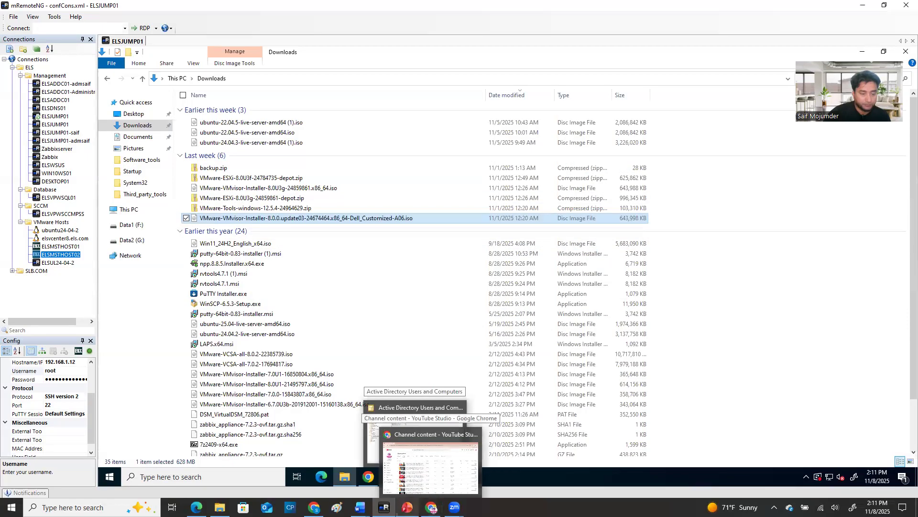
click(407, 507)
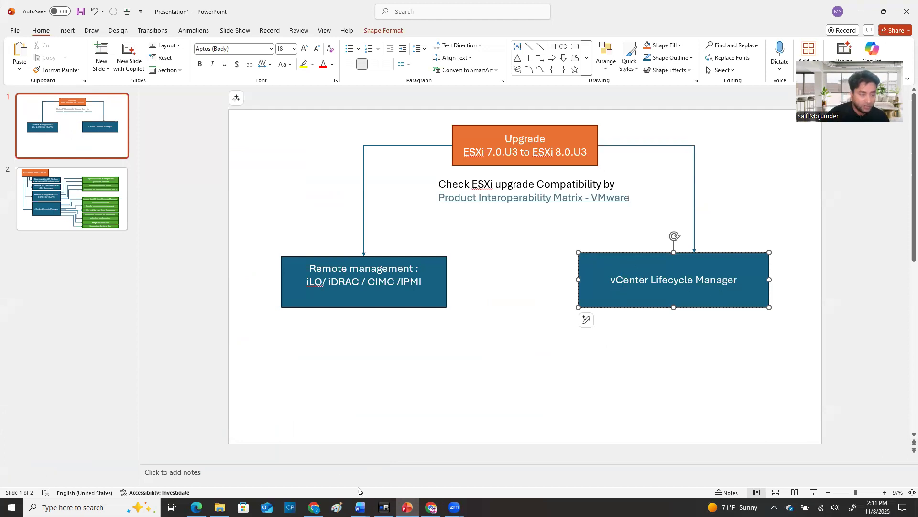
click(384, 507)
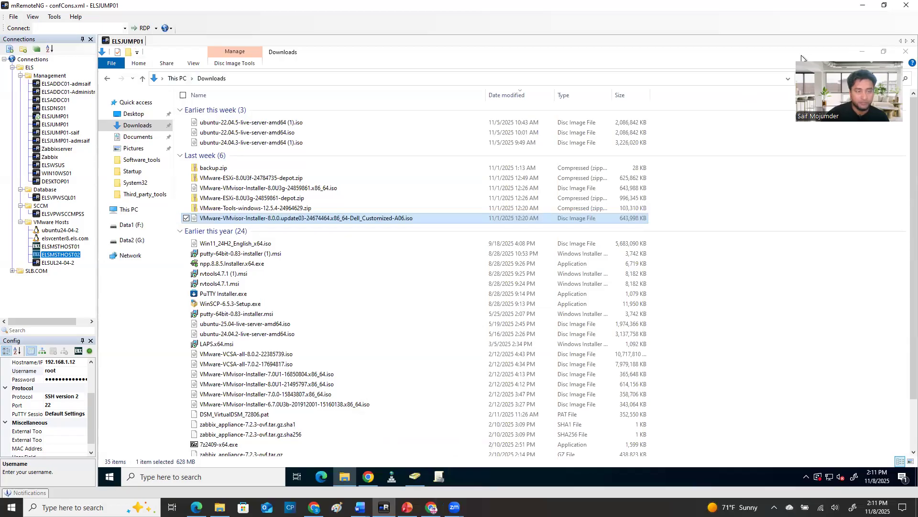
click(863, 51)
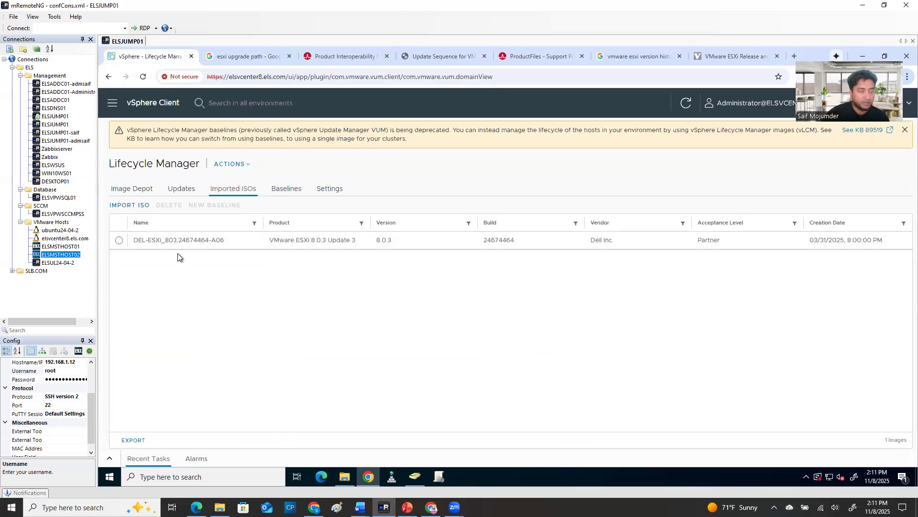
Copy the imported ISO's name and start a new upgrade baseline named DEL-ESXi_803.24674464-A06
drag(226, 241, 132, 243)
right_click(142, 245)
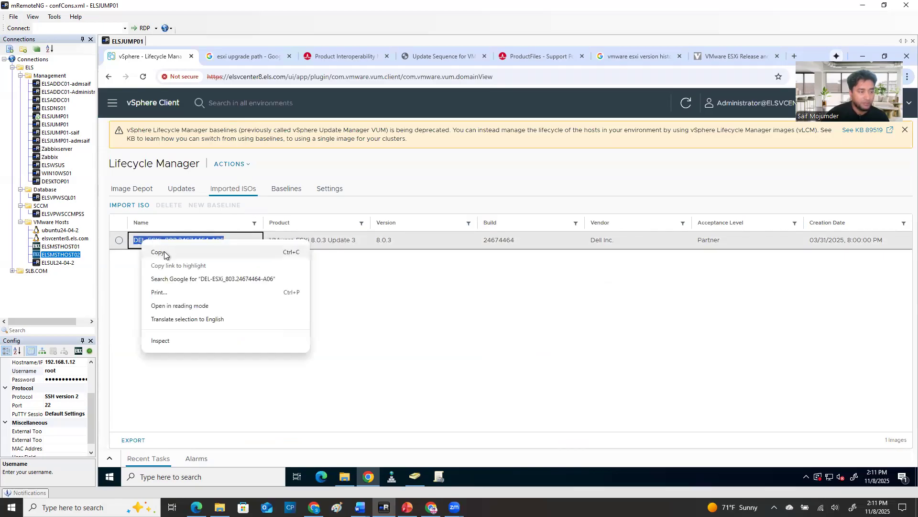
click(164, 254)
click(288, 190)
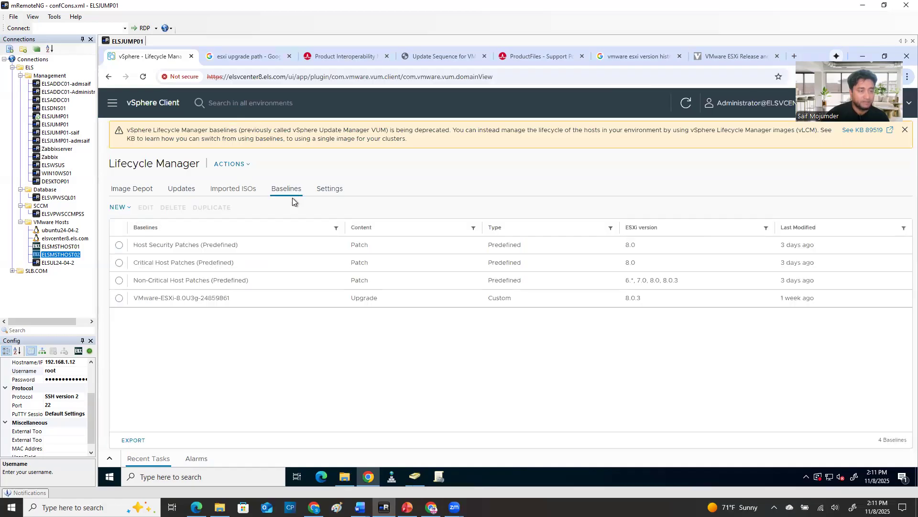
click(116, 208)
click(137, 228)
click(579, 205)
key(ctrl+v)
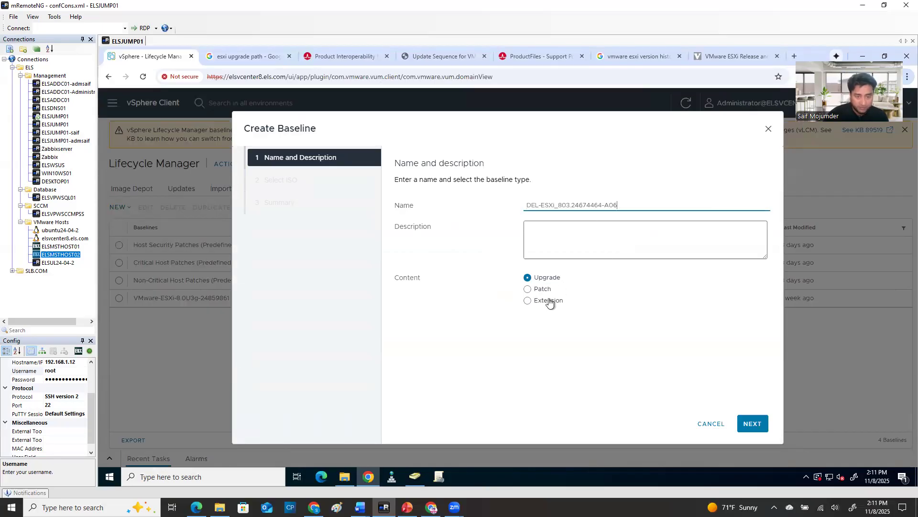
Set the baseline description to the ESXi 8.0 Update 3e row copied from the ESXi build history page
click(615, 238)
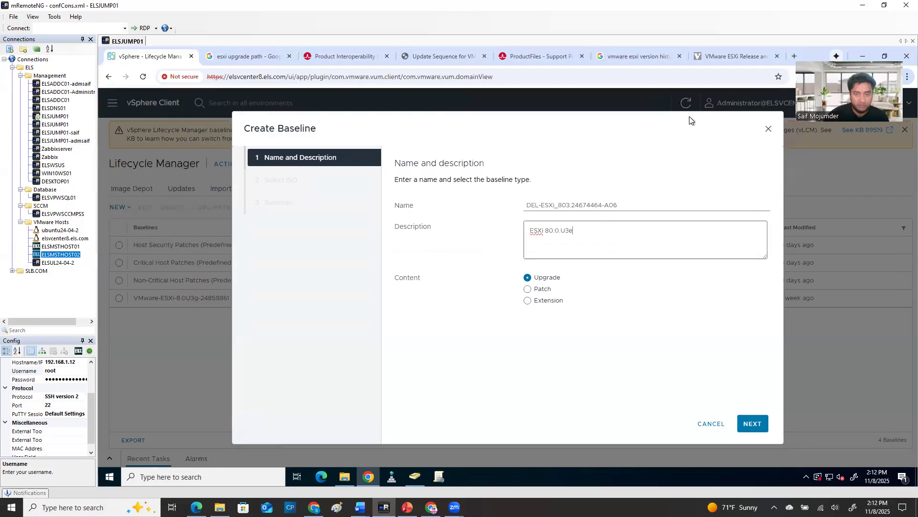
click(720, 57)
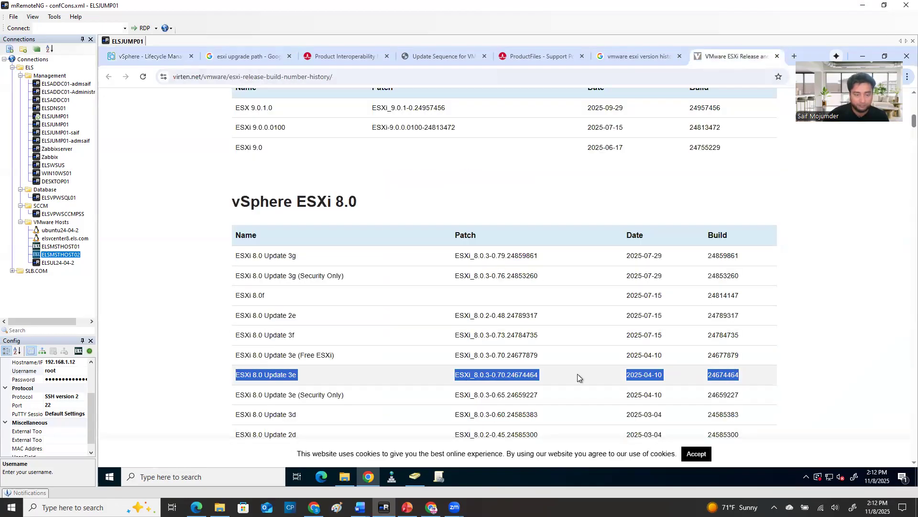
right_click(288, 373)
click(309, 272)
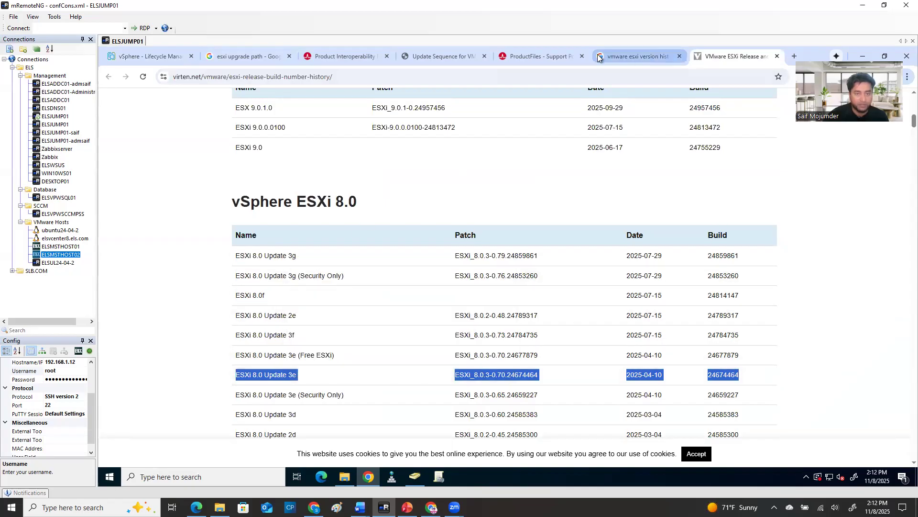
click(159, 57)
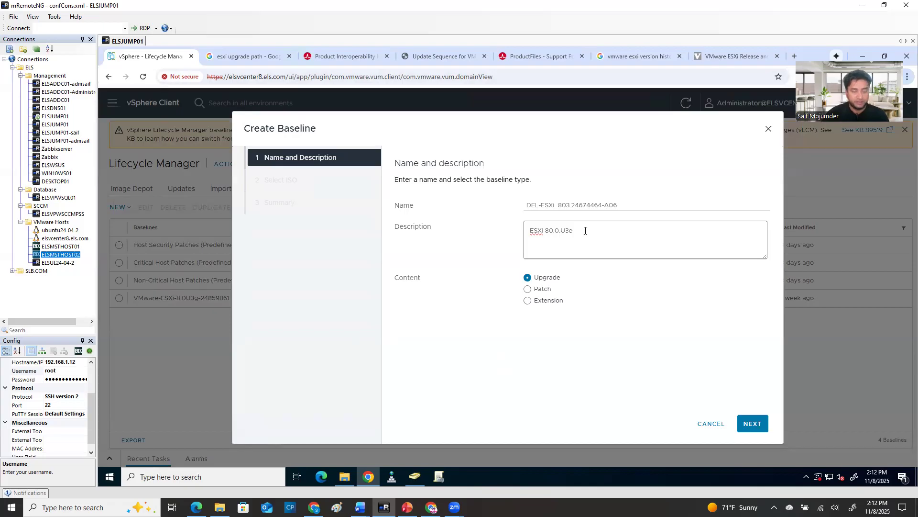
drag(584, 231, 440, 225)
key(ctrl+v)
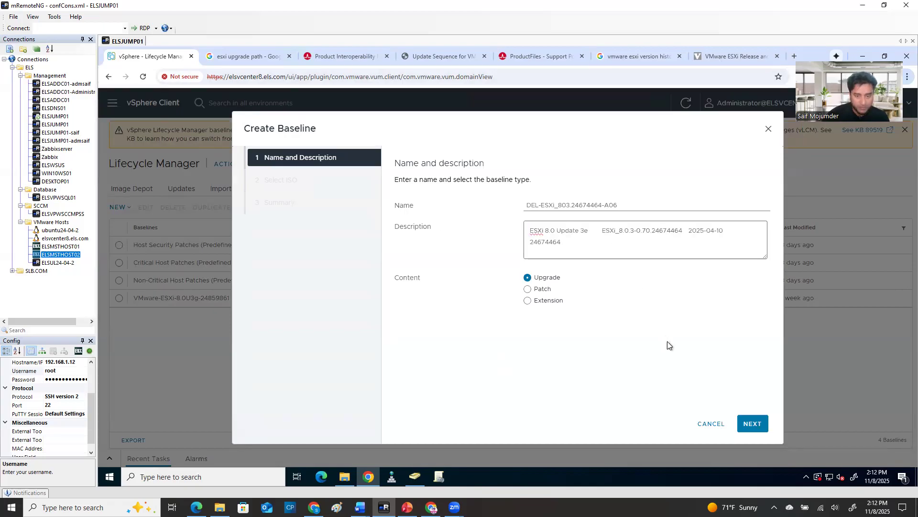
Assign the DEL-ESXi_803.24674464-A06 ISO to the baseline and finish creating it
click(752, 426)
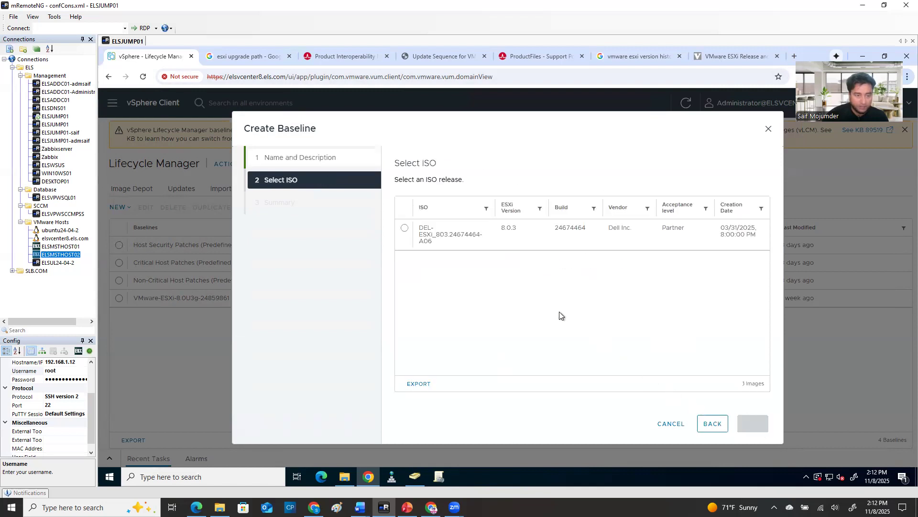
click(404, 230)
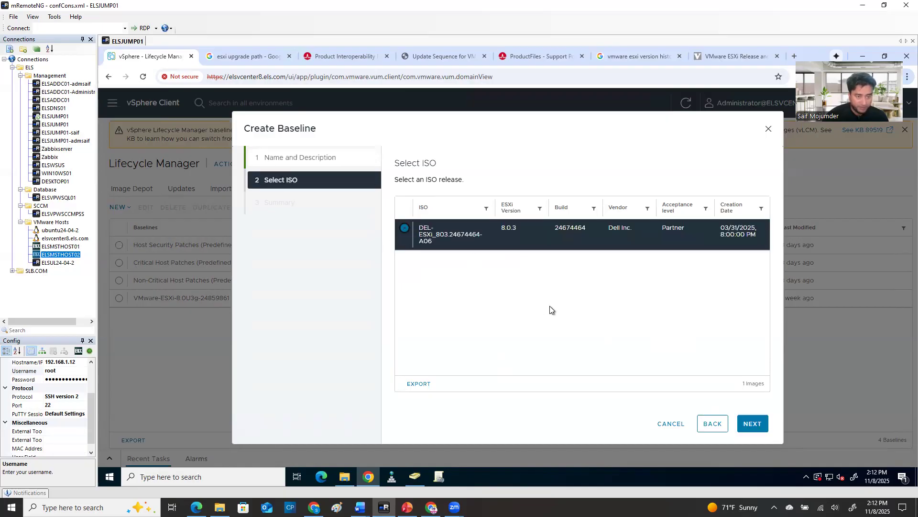
click(754, 427)
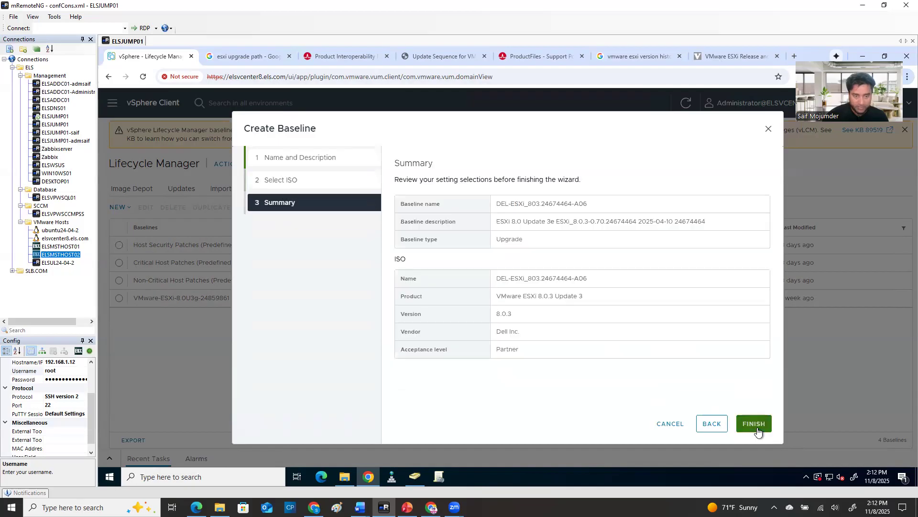
click(754, 424)
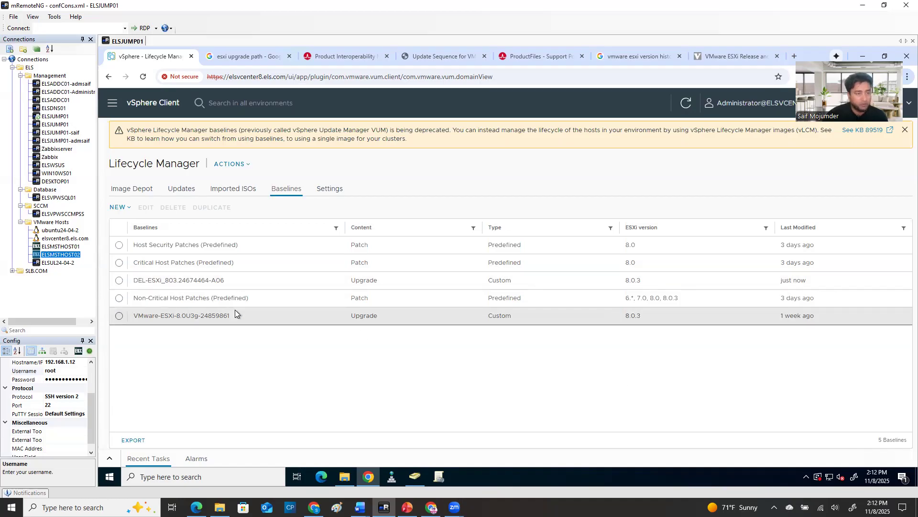
Return to the host inventory, view elsmsthost03's summary and select elsmsthost02
click(111, 106)
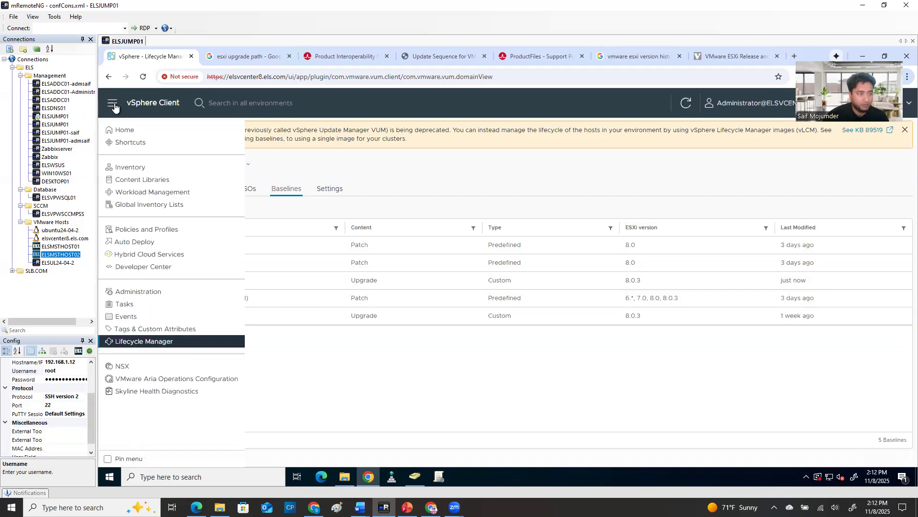
click(133, 167)
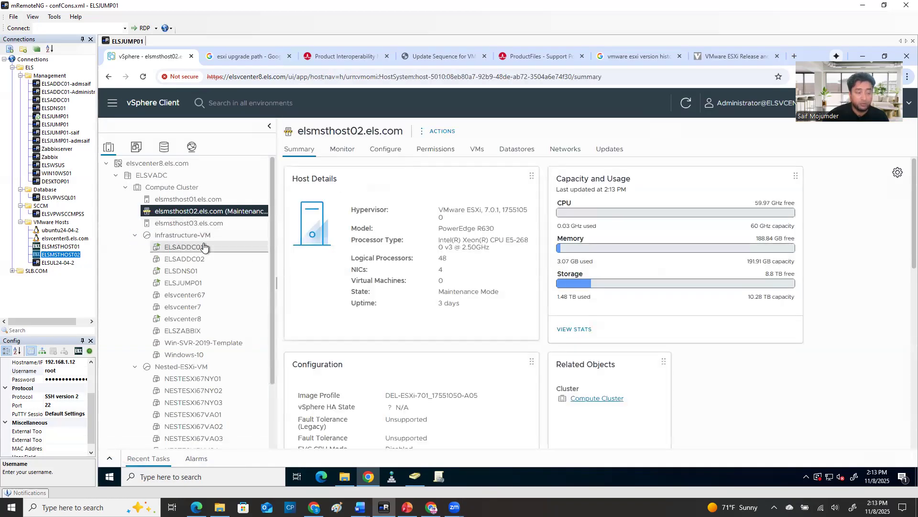
click(195, 224)
click(198, 211)
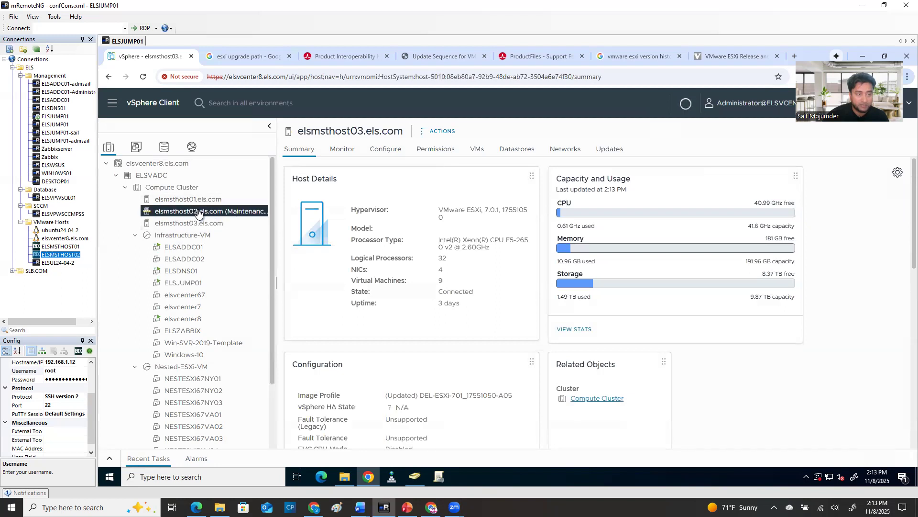
Compare the virtual machines on elsmsthost02 and elsmsthost03, and look at elsmsthost03's maintenance mode options without applying any
click(477, 149)
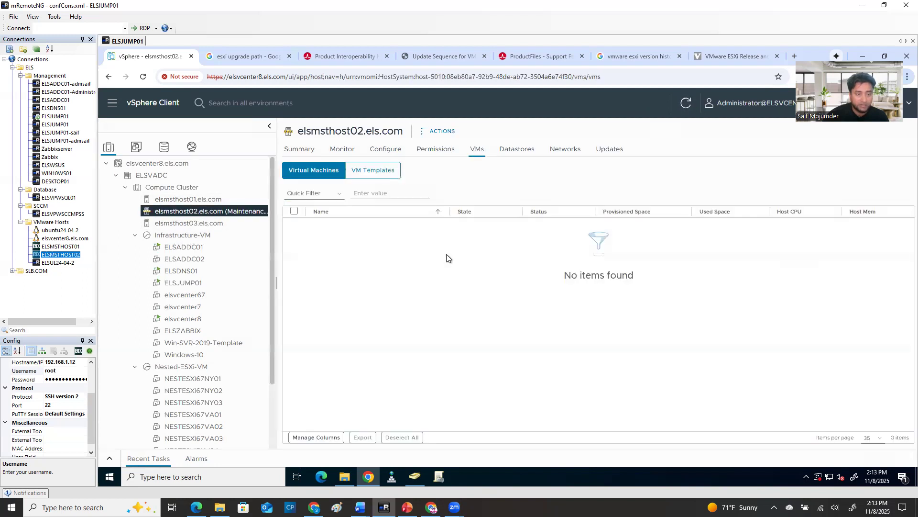
click(204, 224)
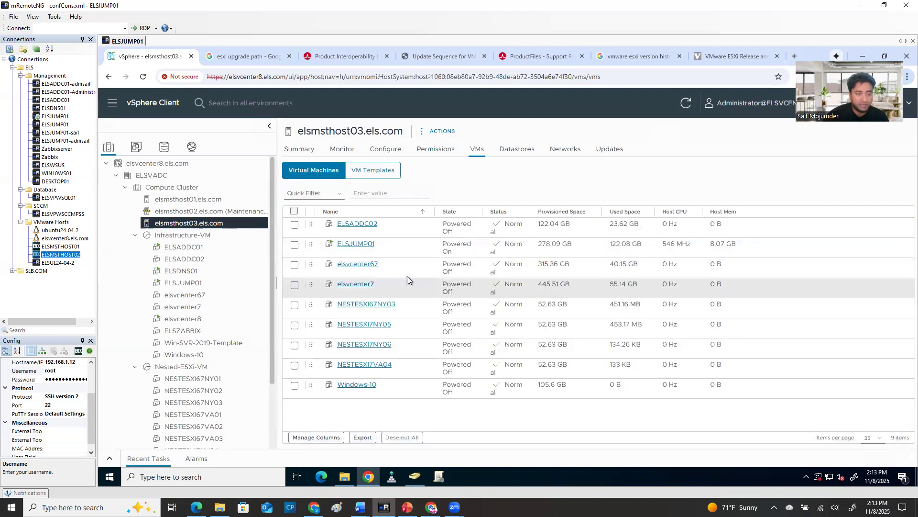
right_click(218, 228)
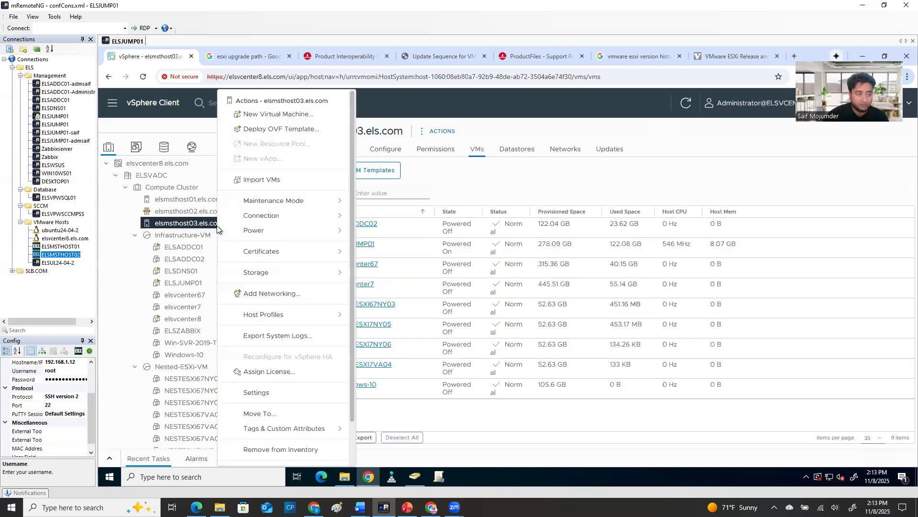
click(293, 205)
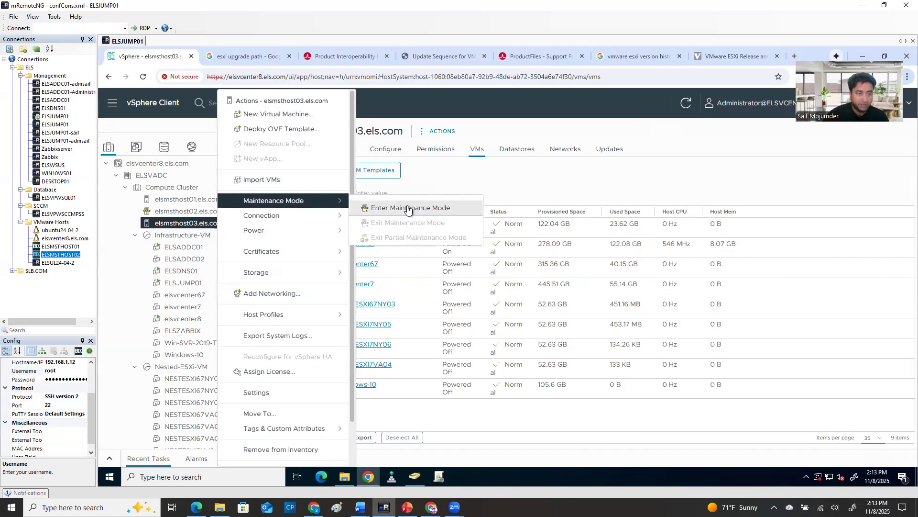
click(694, 173)
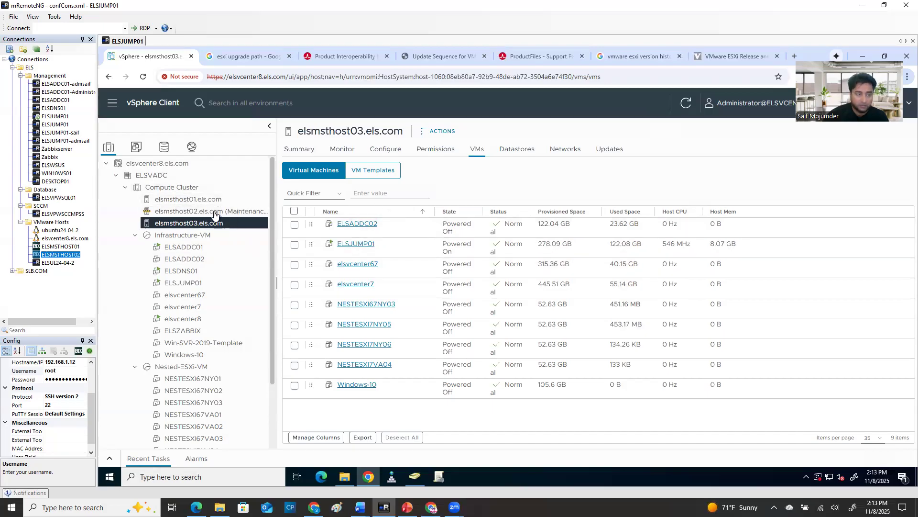
Check the update image details for elsmsthost02 and the Compute Cluster, ending back on elsmsthost02
click(170, 213)
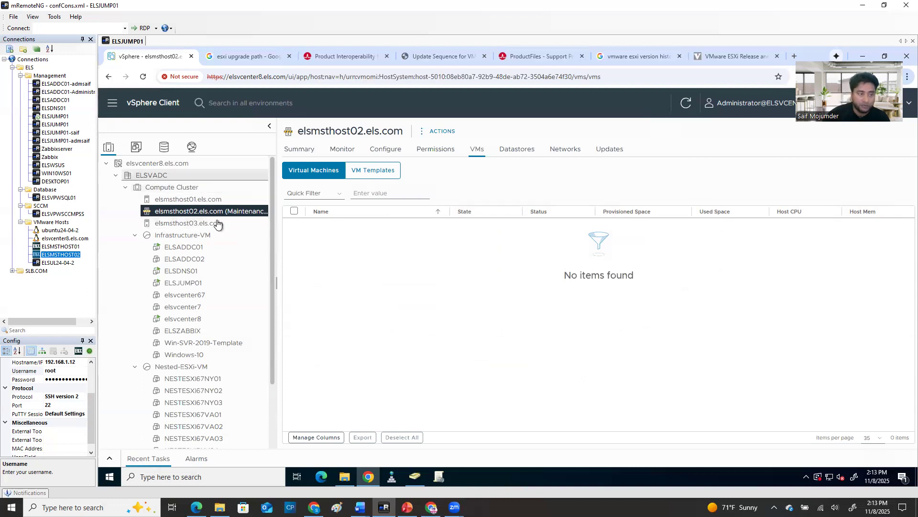
click(611, 153)
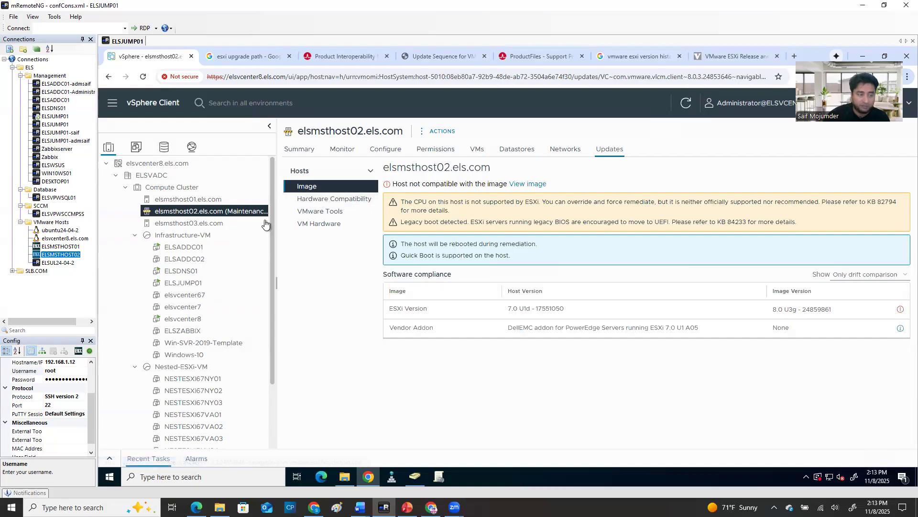
click(179, 176)
click(185, 188)
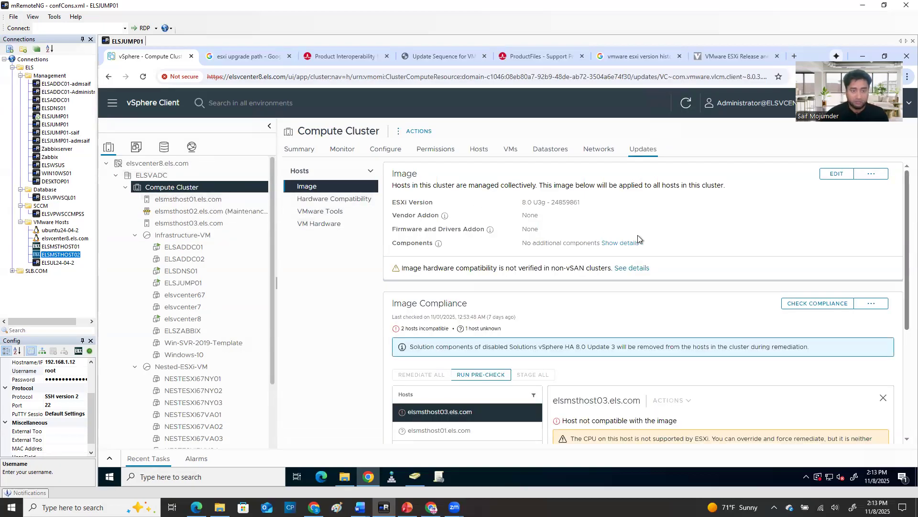
click(200, 212)
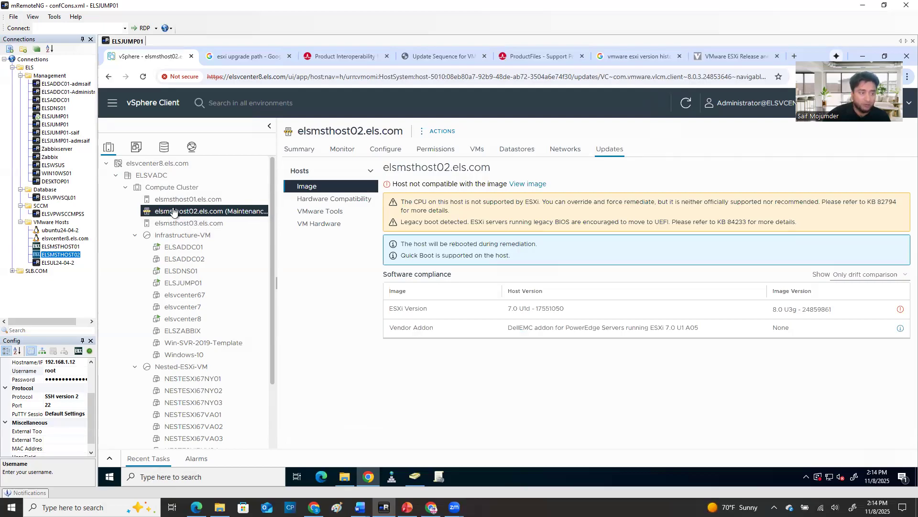
Move elsmsthost02 out of the Compute Cluster into the ELSVADC datacenter and check the move task's progress
mouse_move(173, 212)
mouse_down()
mouse_move(178, 187)
mouse_move(182, 212)
mouse_up()
double_click(339, 130)
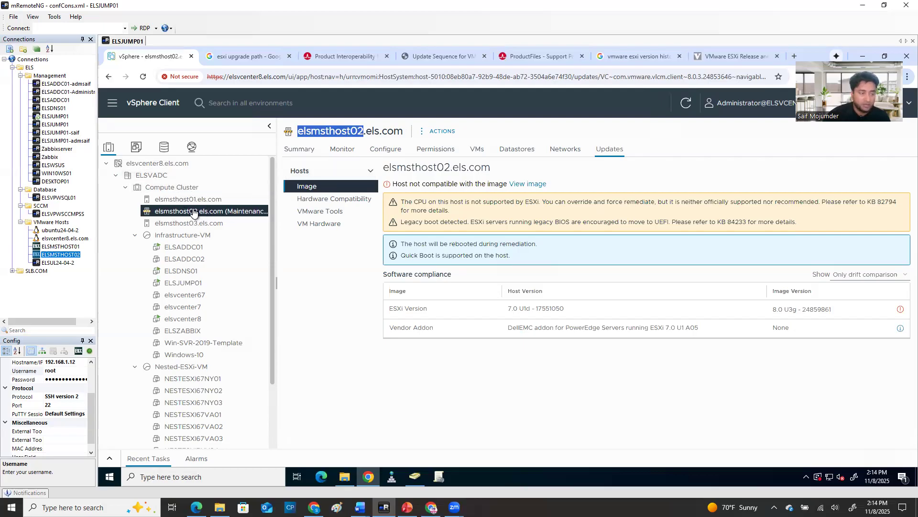
drag(194, 212, 196, 176)
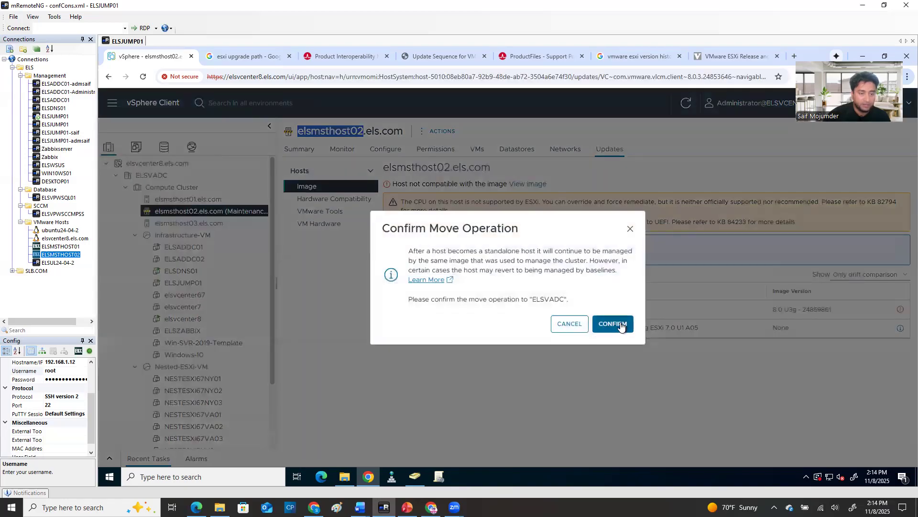
click(621, 326)
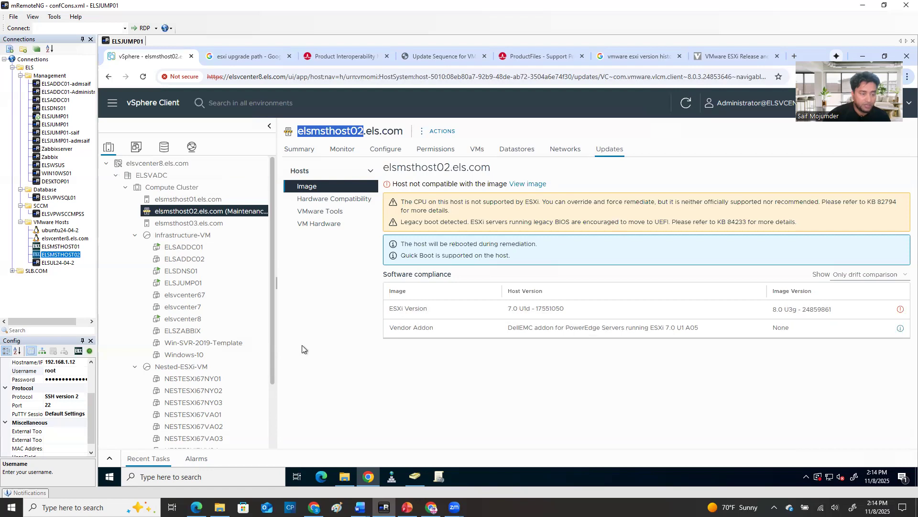
click(111, 460)
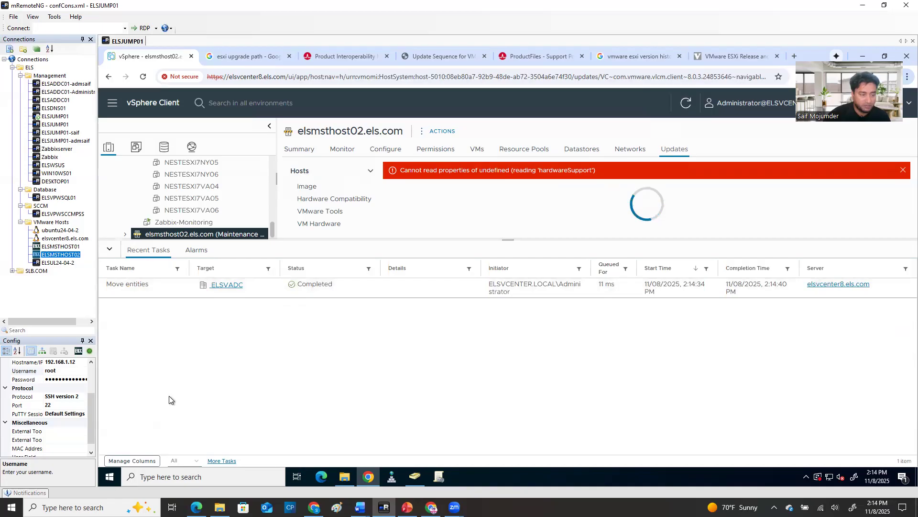
click(109, 248)
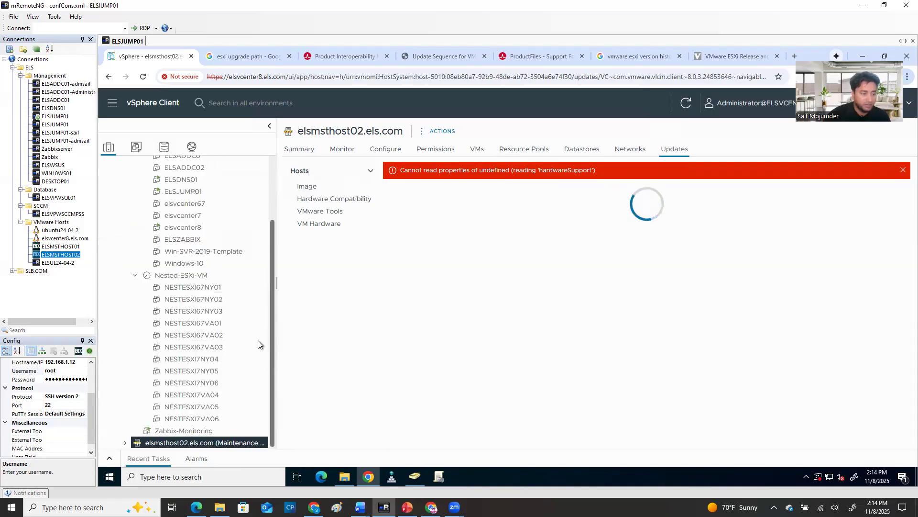
Collapse the Infrastructure-VM and Nested-ESXi-VM resource pools and widen the inventory pane to show elsmsthost02's full name
scroll(172, 180, up, 3)
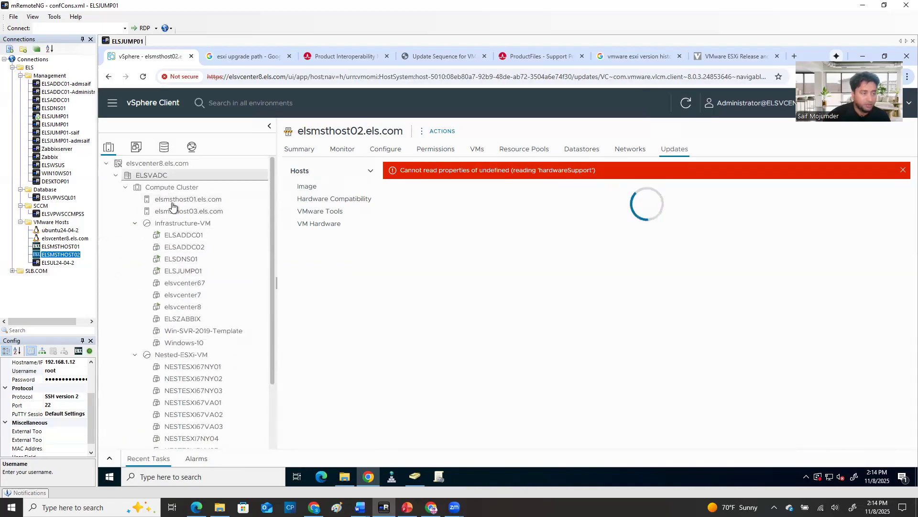
click(135, 223)
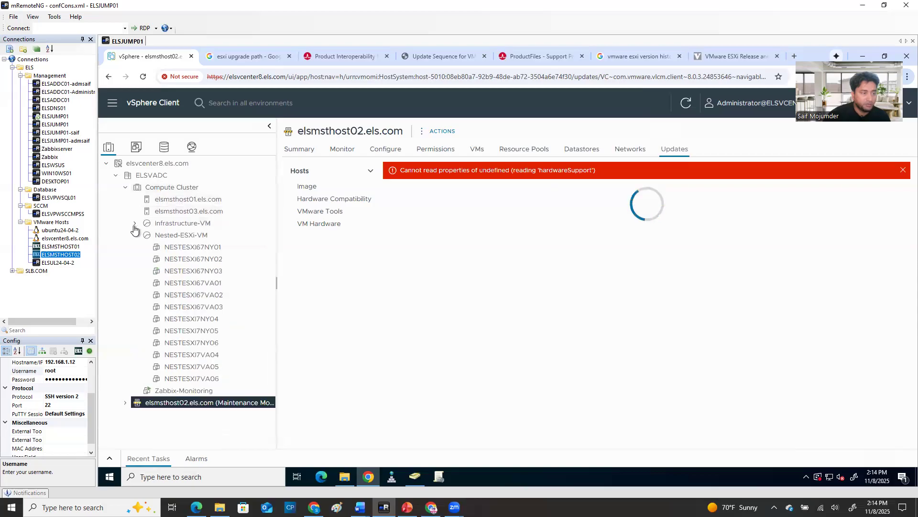
click(135, 235)
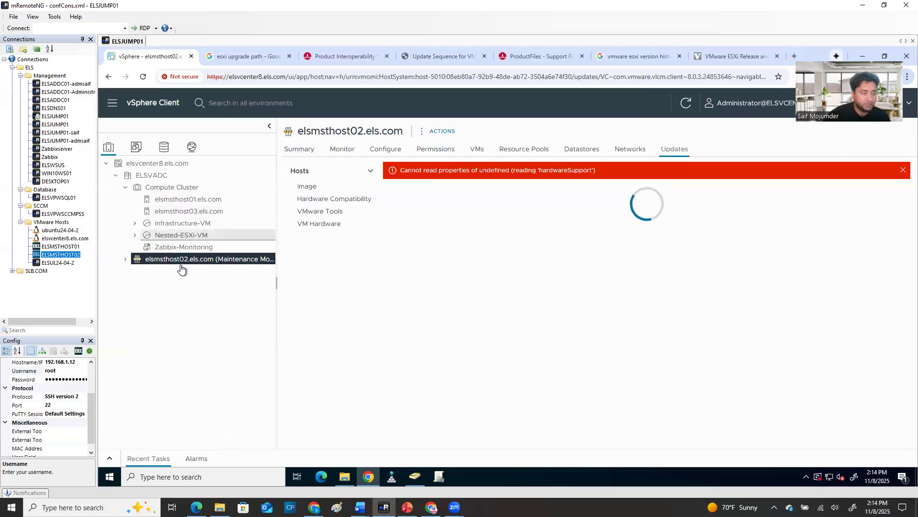
drag(277, 282, 304, 287)
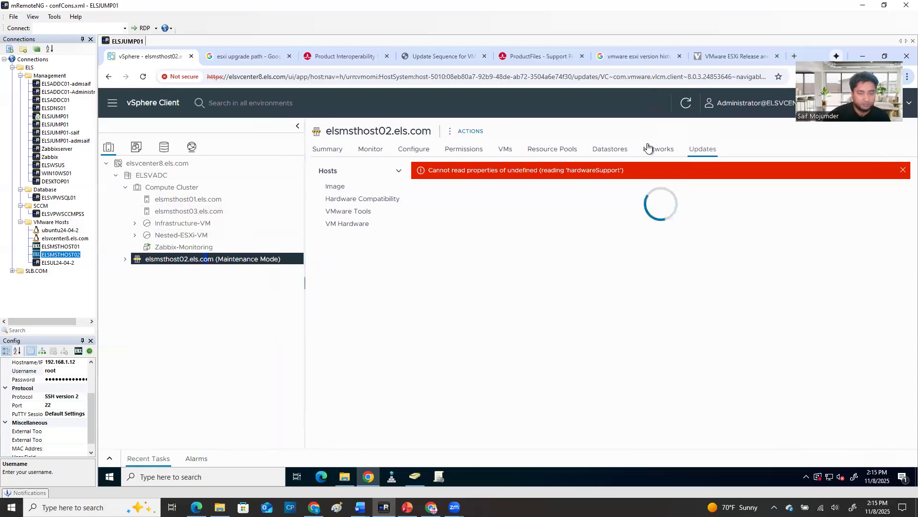
View elsmsthost02's summary and the ESXi version of the image that manages the standalone host
click(329, 152)
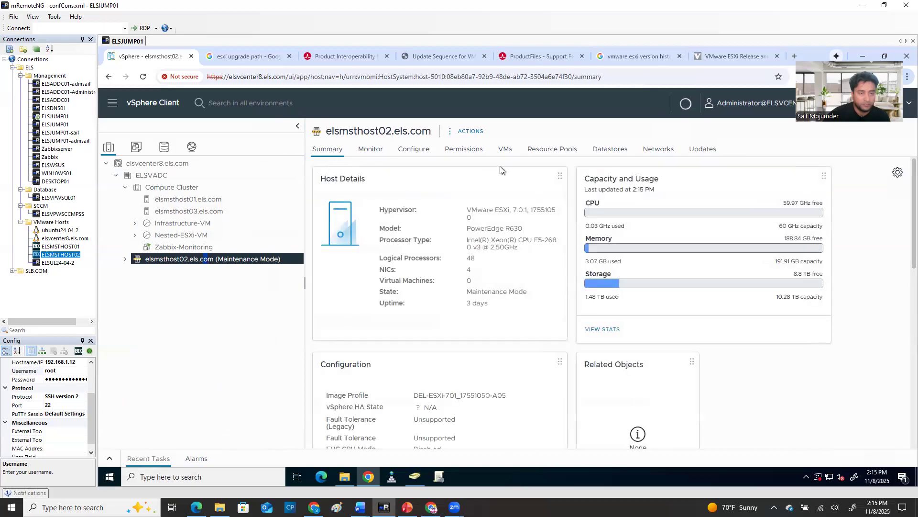
click(699, 152)
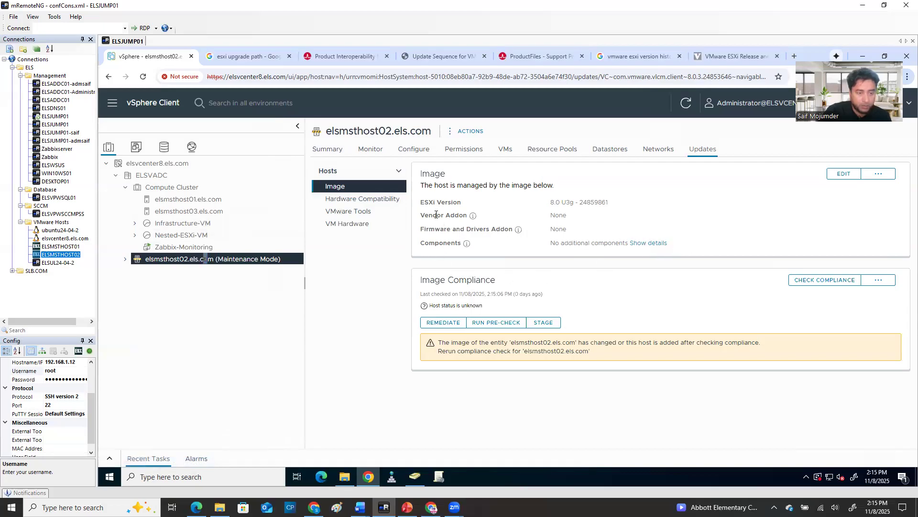
drag(619, 202, 443, 206)
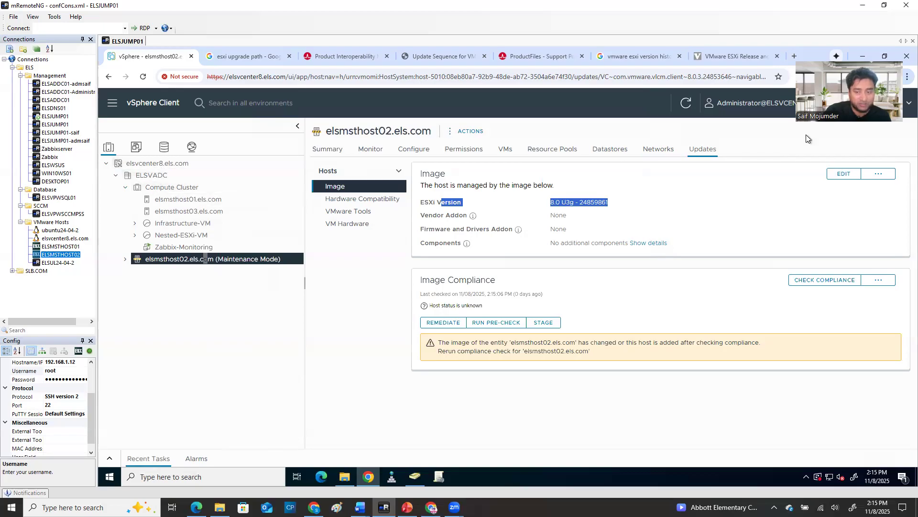
Try the 8.0 U3f, U3g and U3sg ESXi versions in the host's image editor, then cancel the edit
click(843, 174)
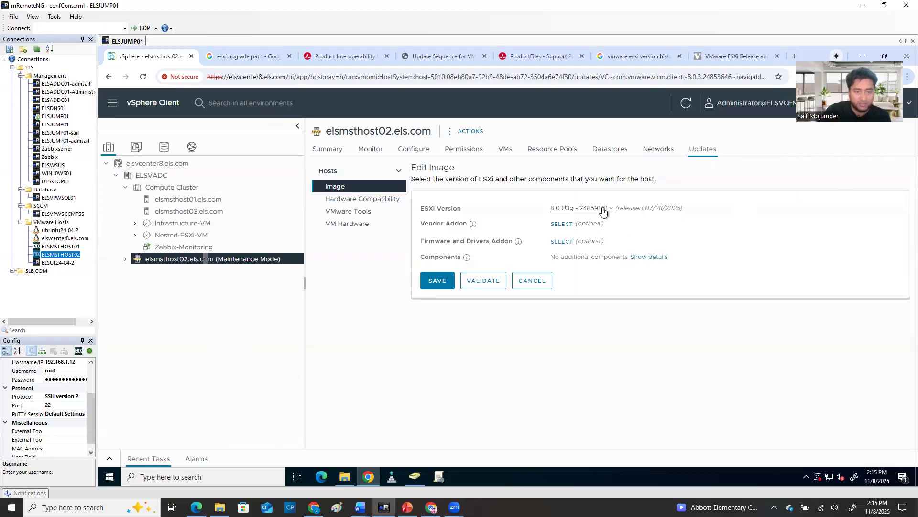
click(603, 209)
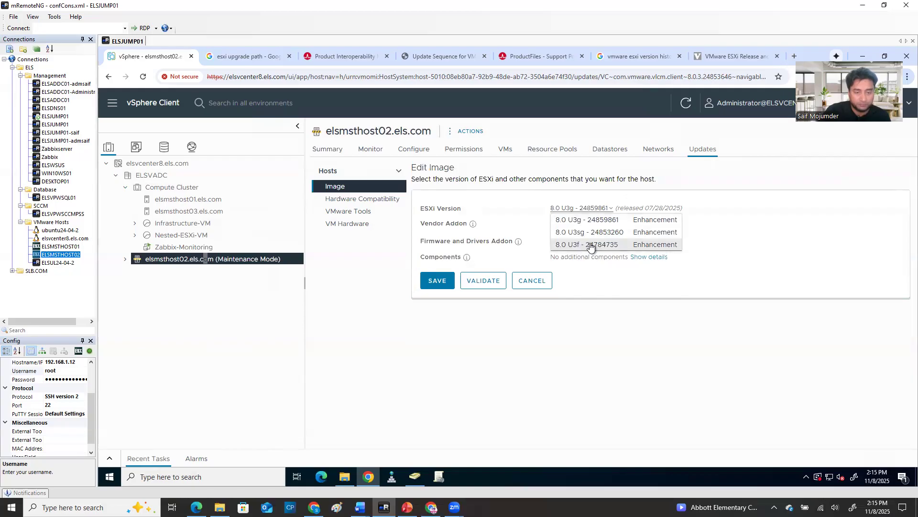
click(617, 245)
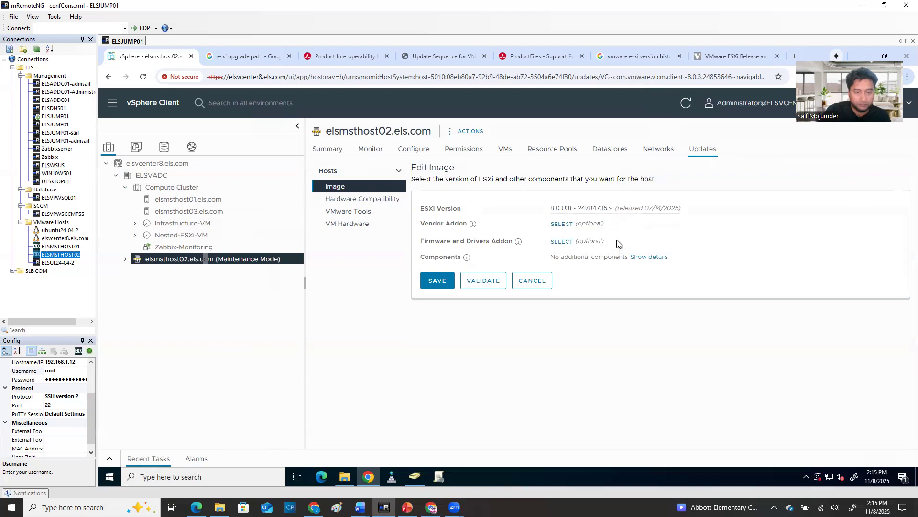
click(601, 212)
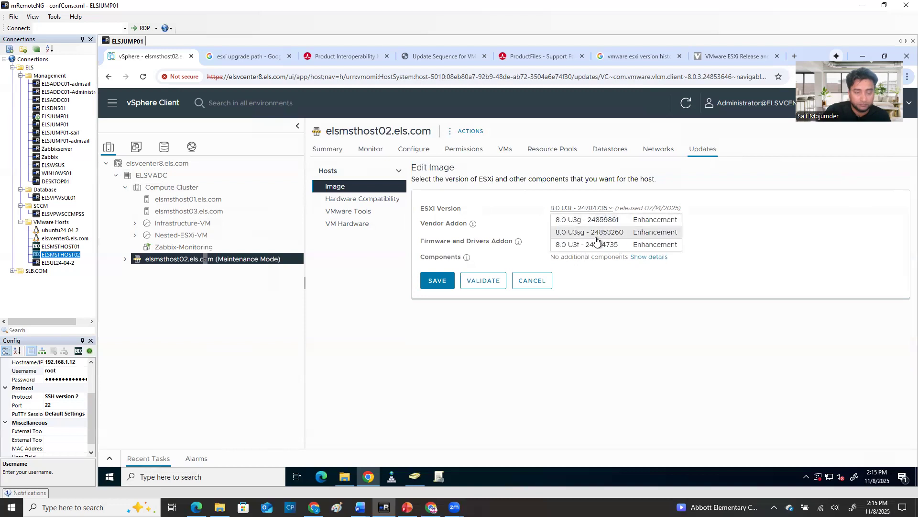
click(598, 219)
click(601, 211)
click(595, 235)
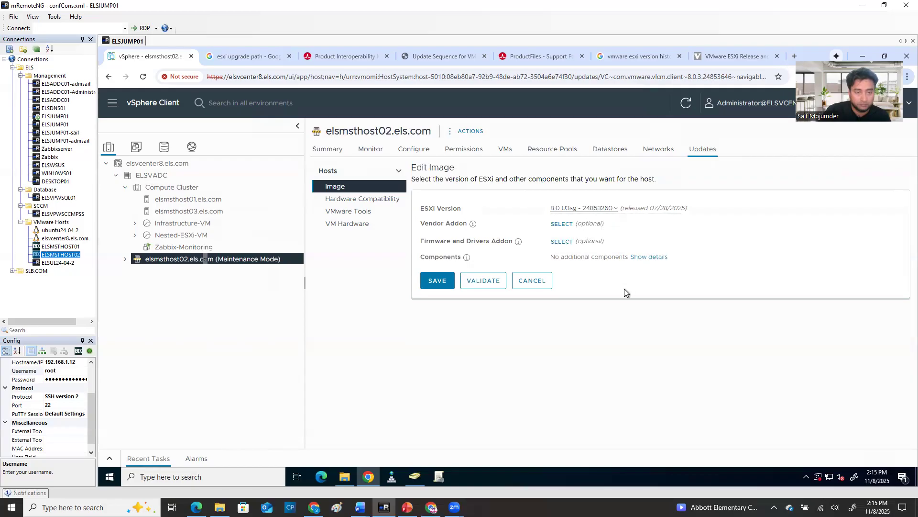
click(524, 285)
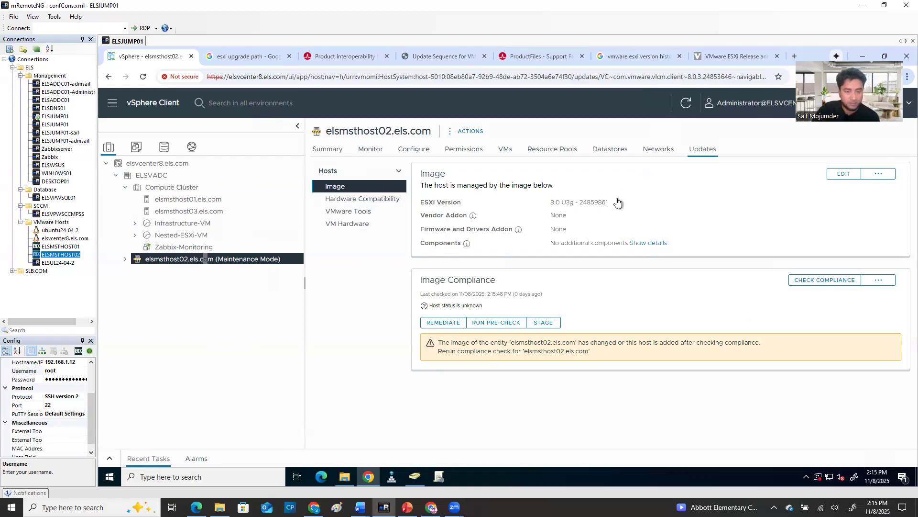
Reopen elsmsthost02's image for editing and examine the available ESXi versions and vendor addons without choosing any
click(651, 245)
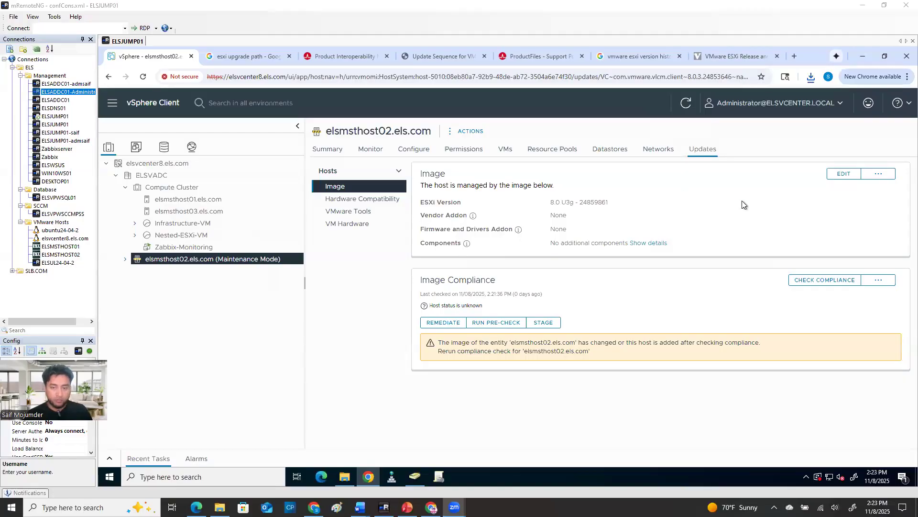
click(552, 202)
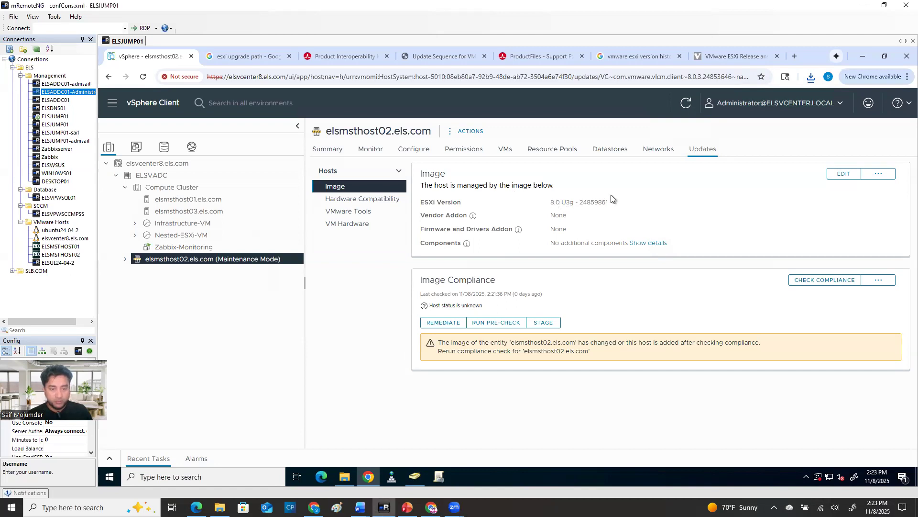
drag(613, 201, 539, 200)
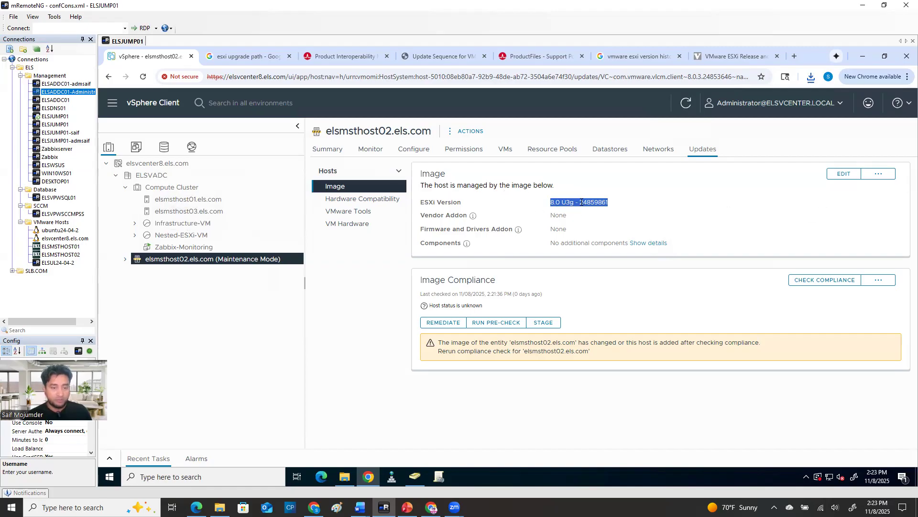
click(838, 175)
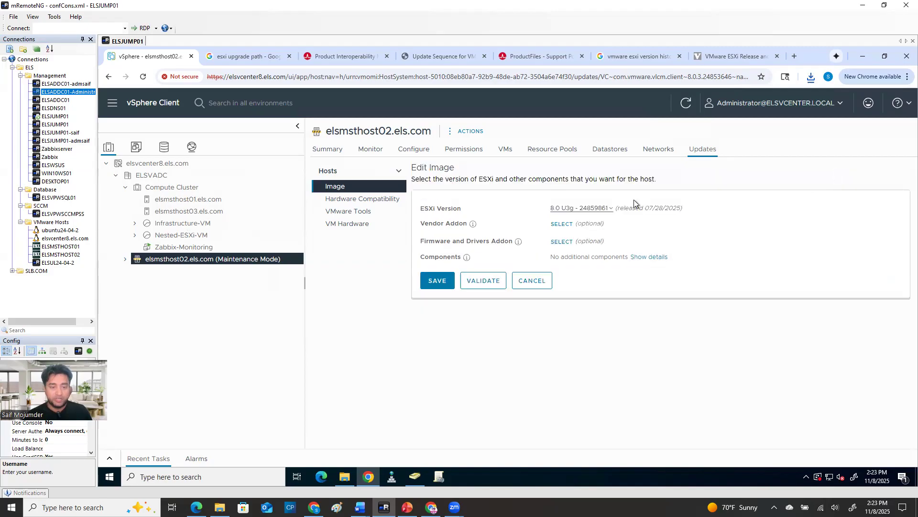
click(598, 208)
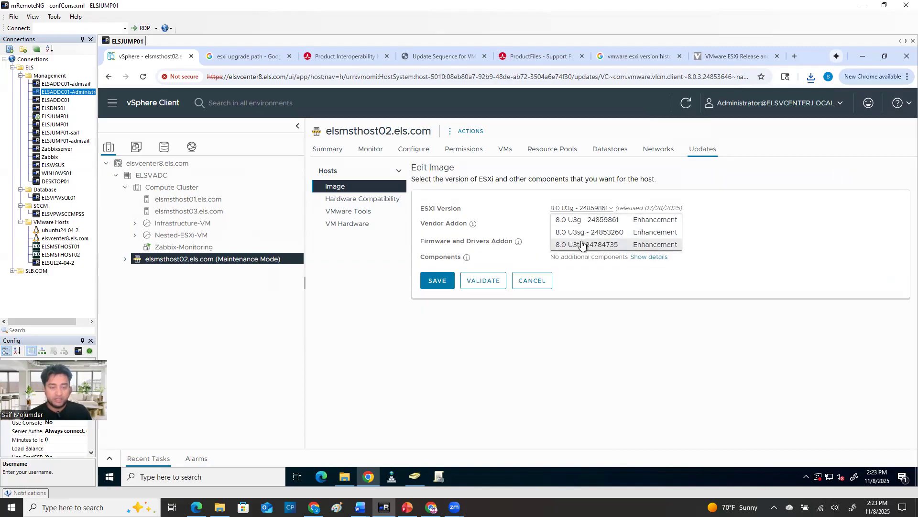
click(622, 321)
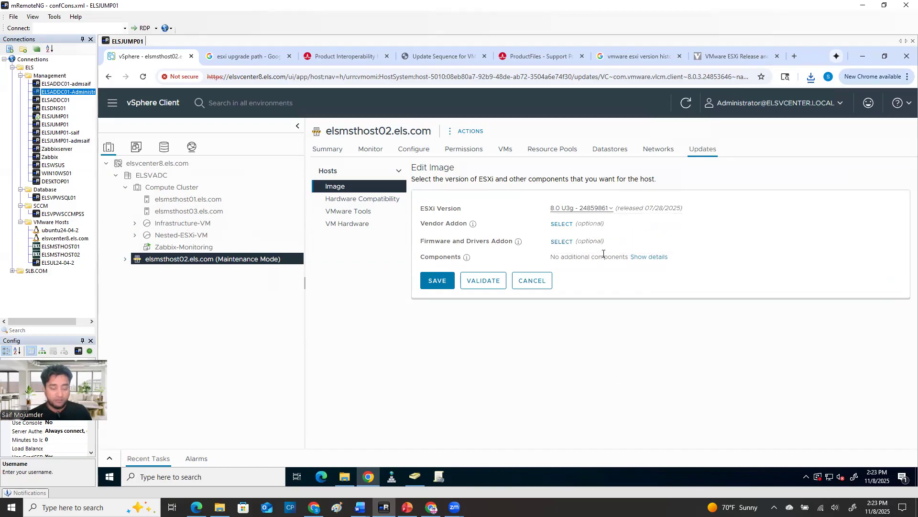
click(592, 211)
click(584, 363)
click(562, 224)
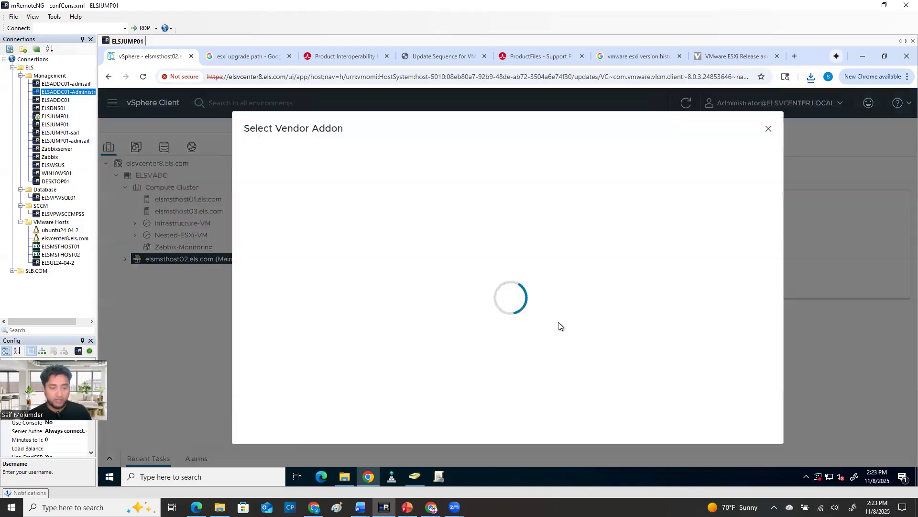
click(768, 128)
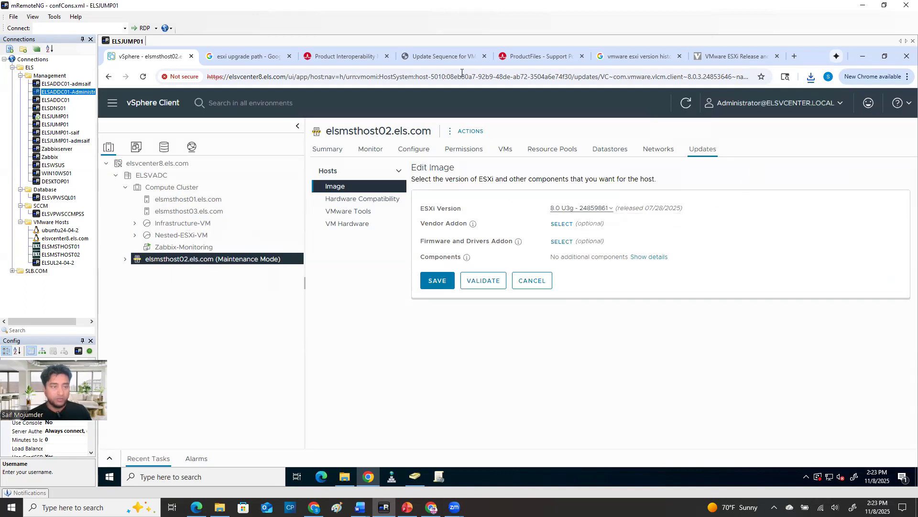
Compare the Dell ESXi 8.0U3 ISO and offline bundle file types on the Broadcom page, and check the downloaded A07 zip in Downloads
click(540, 56)
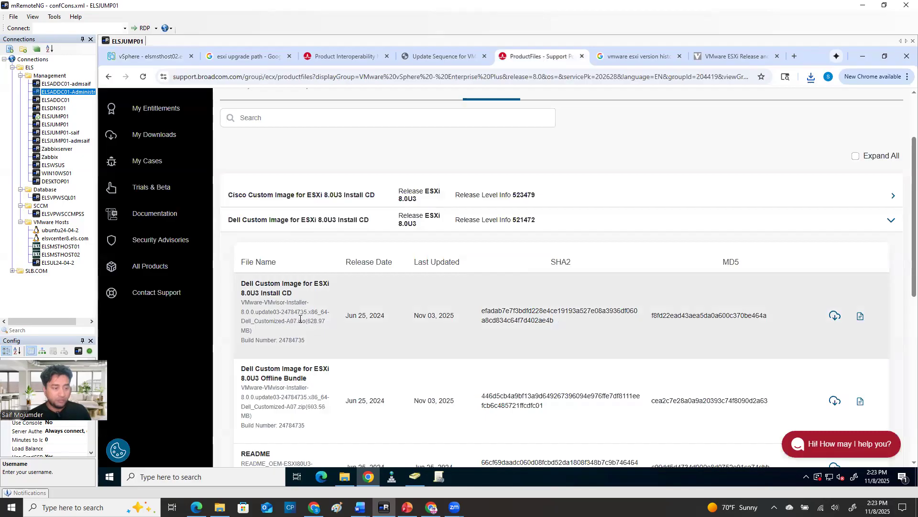
double_click(299, 323)
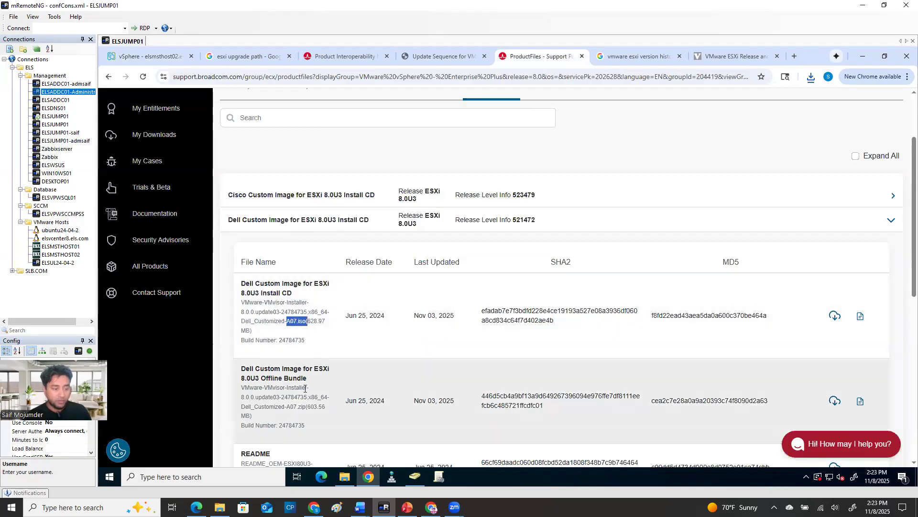
drag(300, 408, 307, 408)
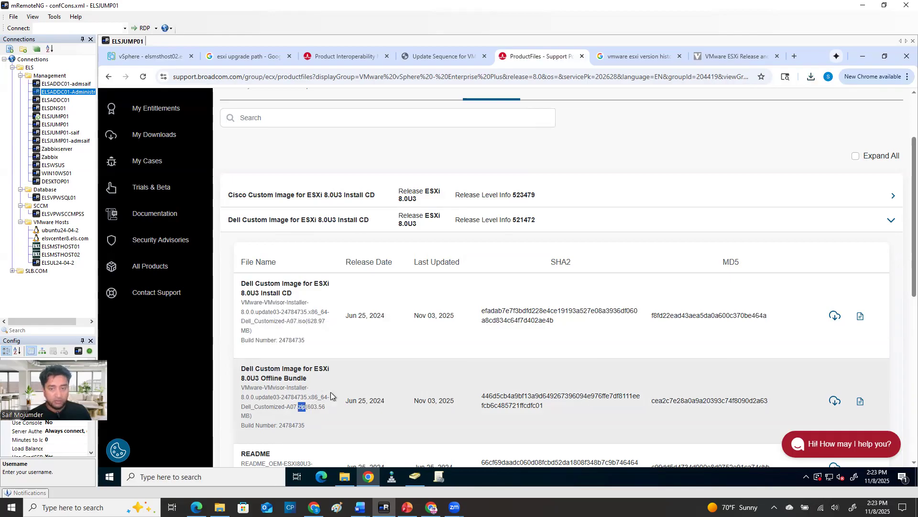
click(344, 477)
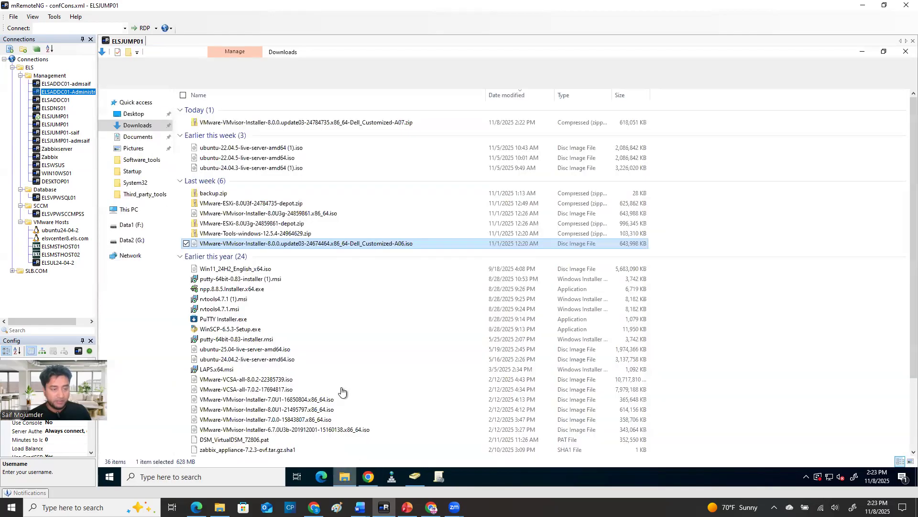
click(392, 123)
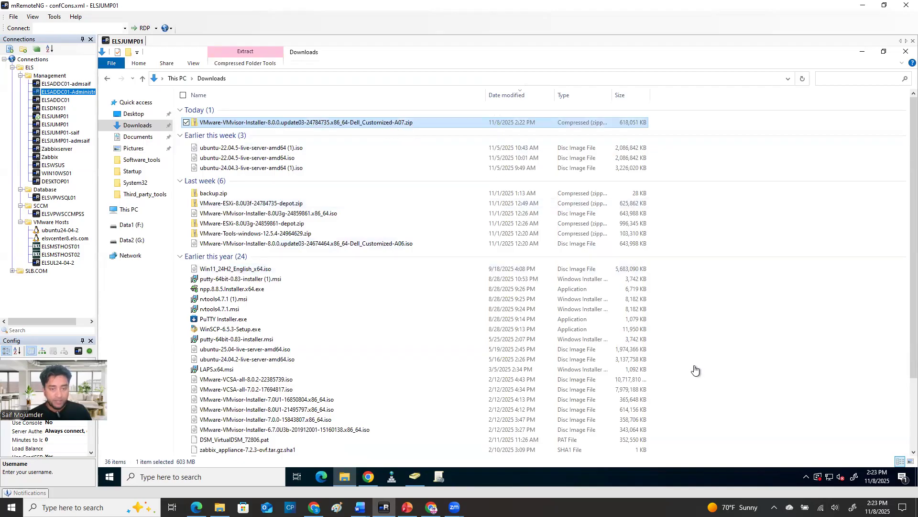
click(861, 52)
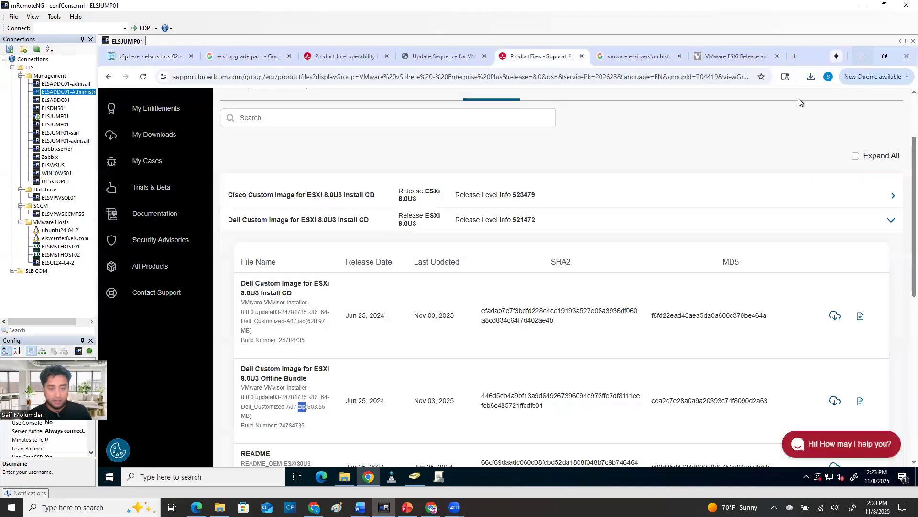
Return to the vSphere Client, open Lifecycle Manager and view its imported ISOs, glancing at the upgrade overview slide in PowerPoint
click(159, 57)
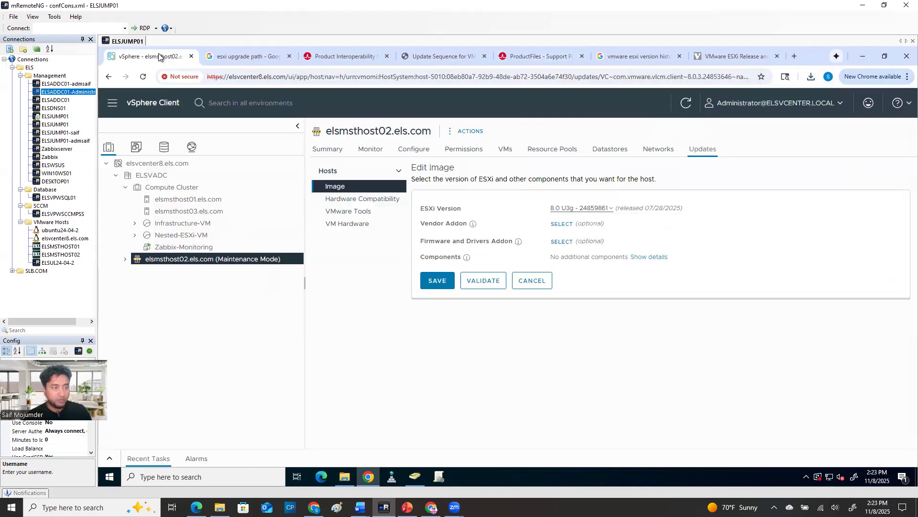
click(111, 104)
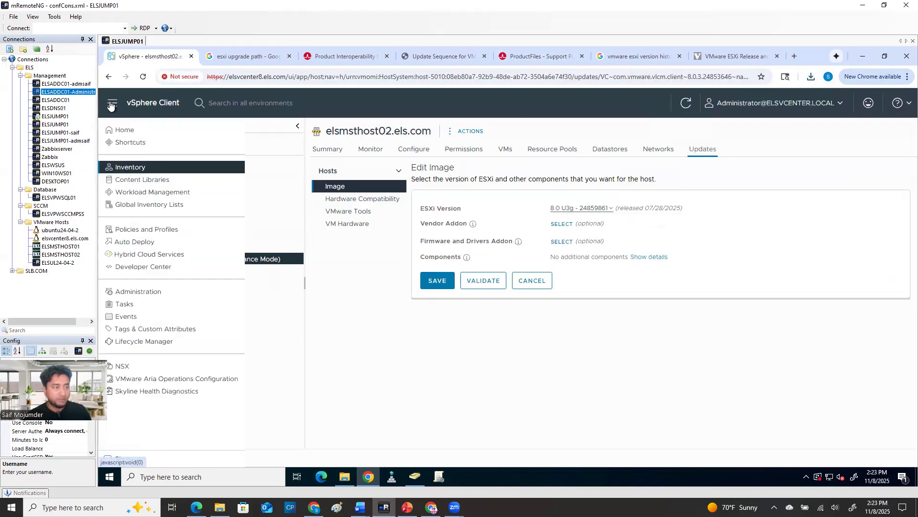
click(152, 341)
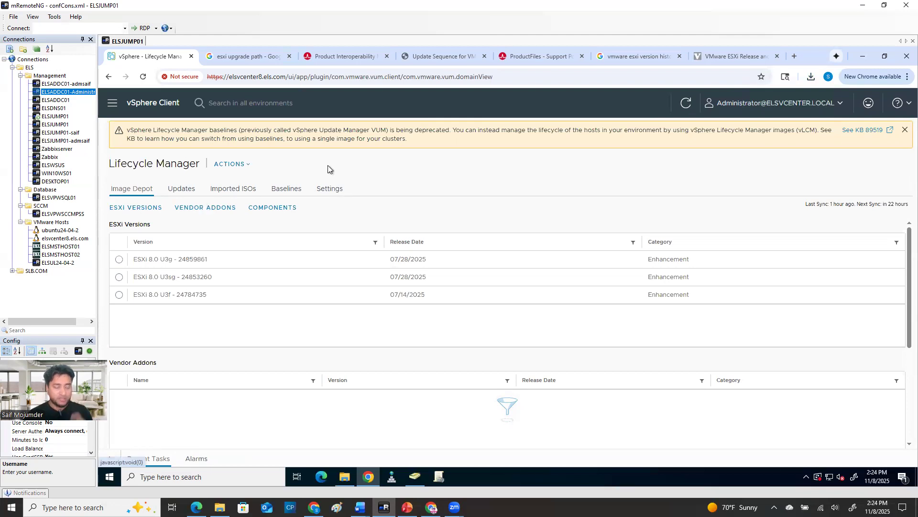
click(408, 507)
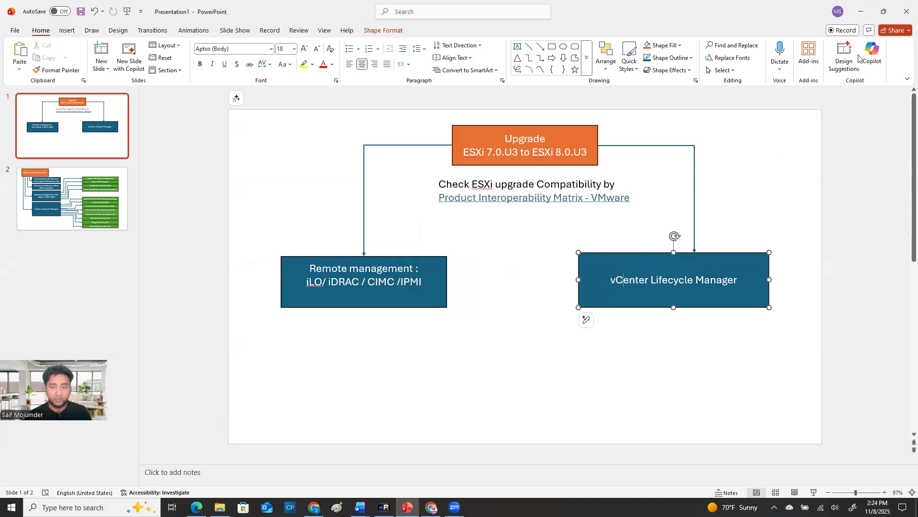
click(861, 12)
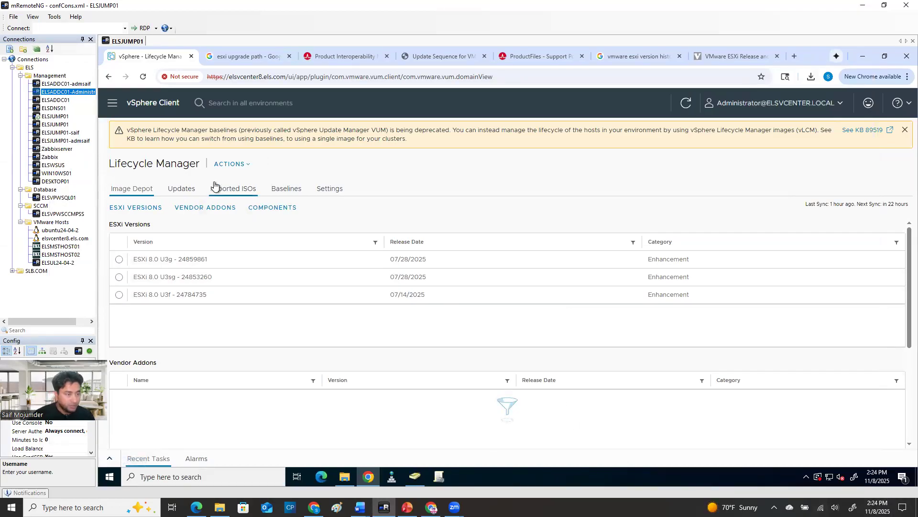
click(240, 190)
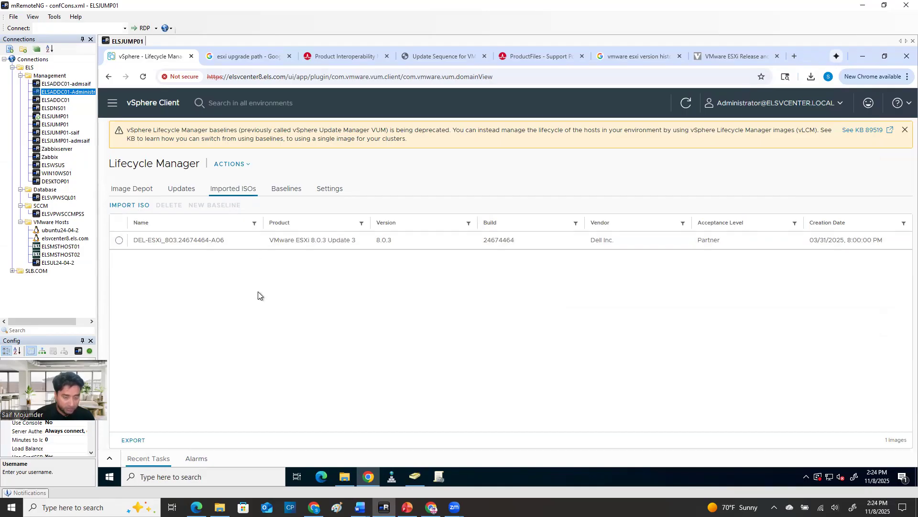
Import the update file VMware-VMvisor-Installer-8.0.0.update03-24784735.x86_64-Dell_Customized-A07.zip from Downloads into Lifecycle Manager
click(237, 166)
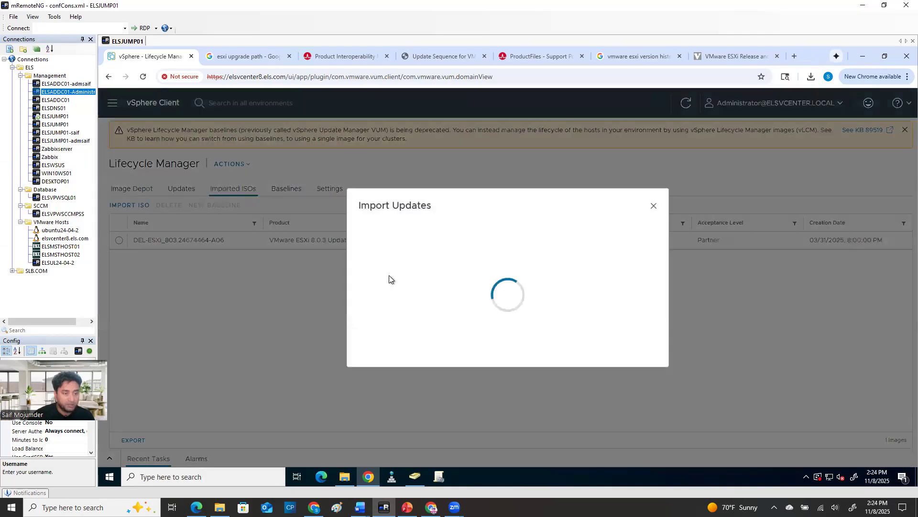
click(644, 272)
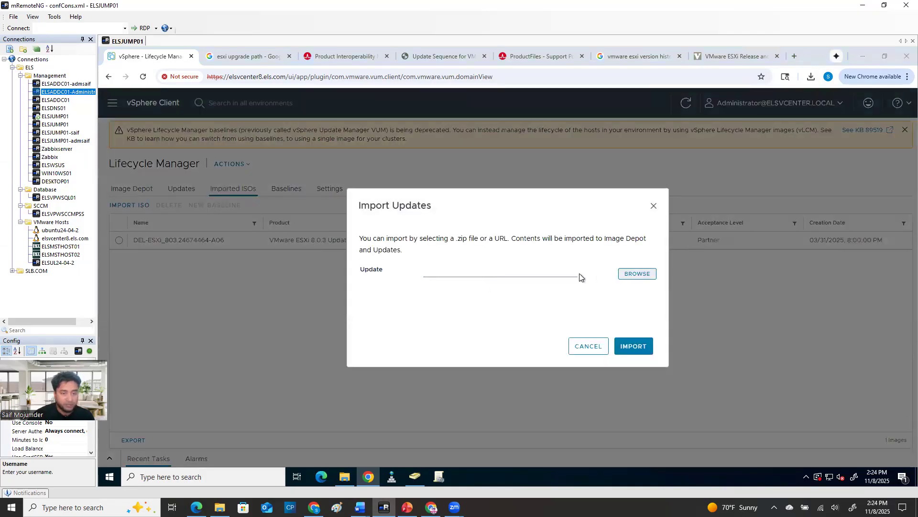
click(581, 209)
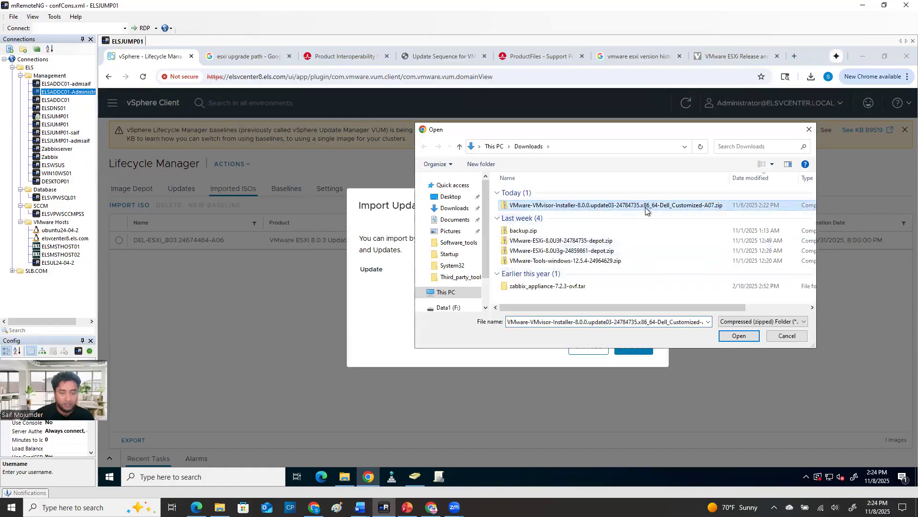
click(737, 336)
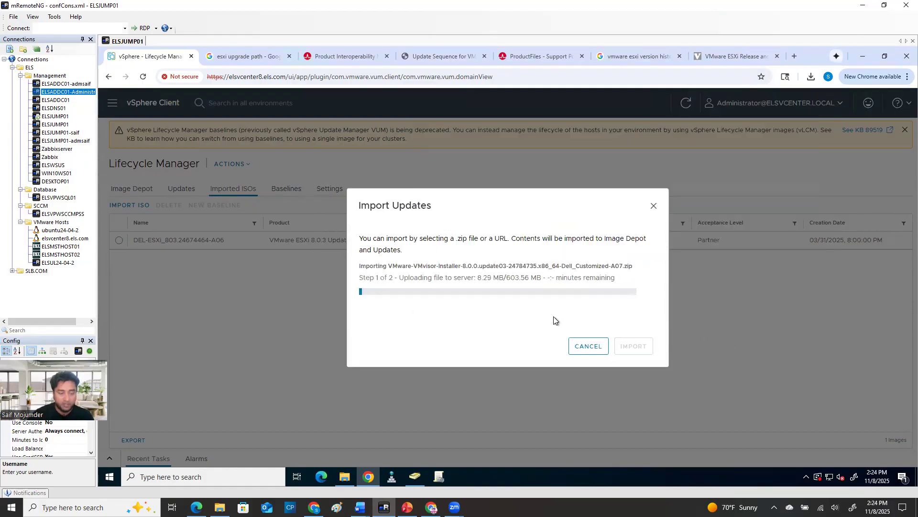
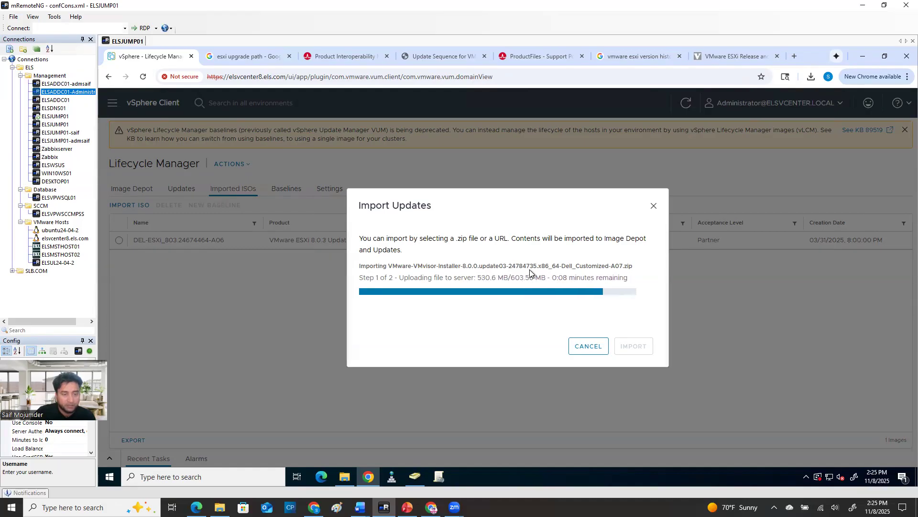
Locate ESXi 8.0 Update 3f in the release history and compare its build with the Dell image file names on Broadcom and in Downloads
click(740, 58)
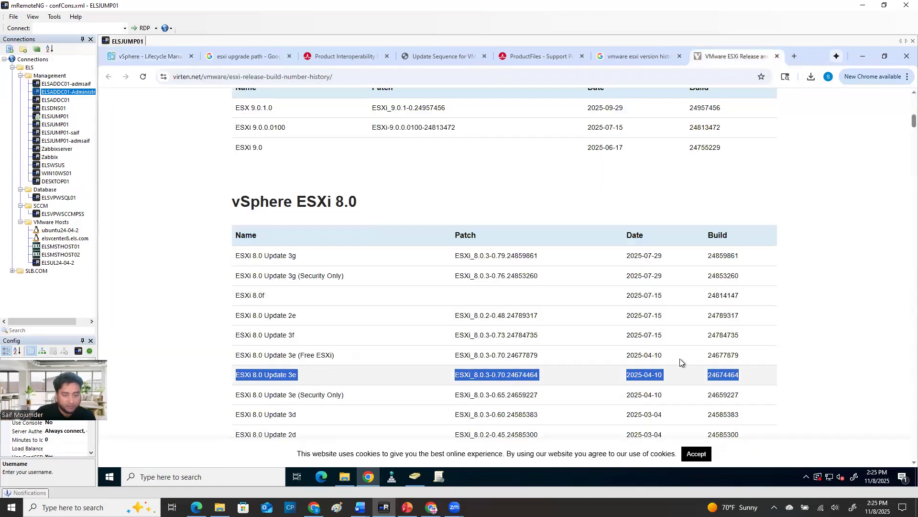
drag(295, 335, 236, 337)
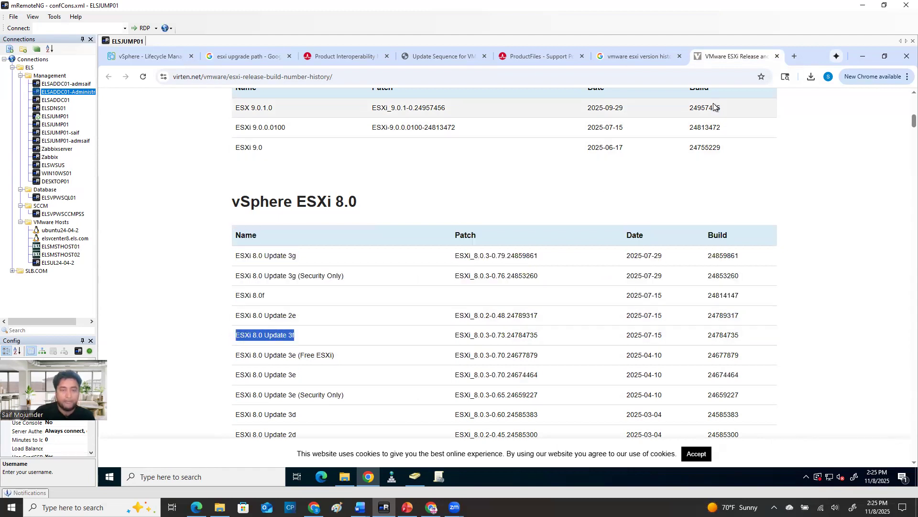
click(532, 56)
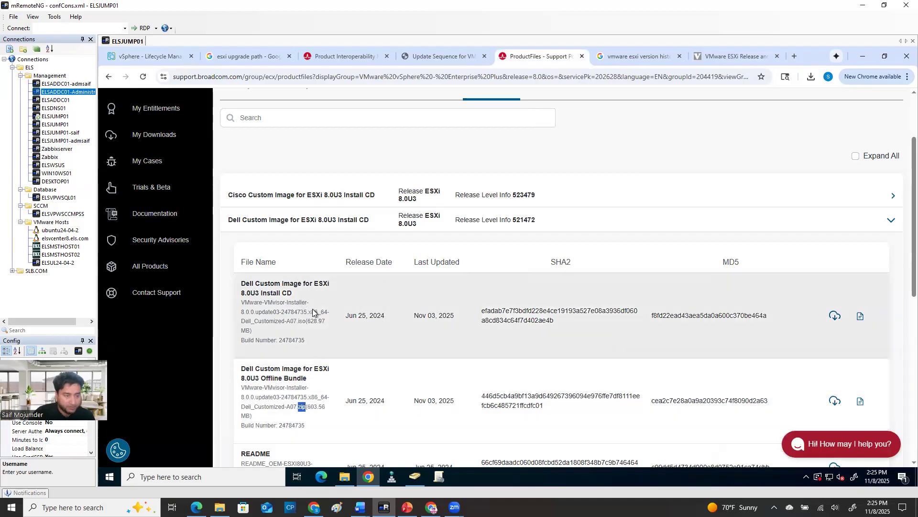
drag(309, 312, 239, 317)
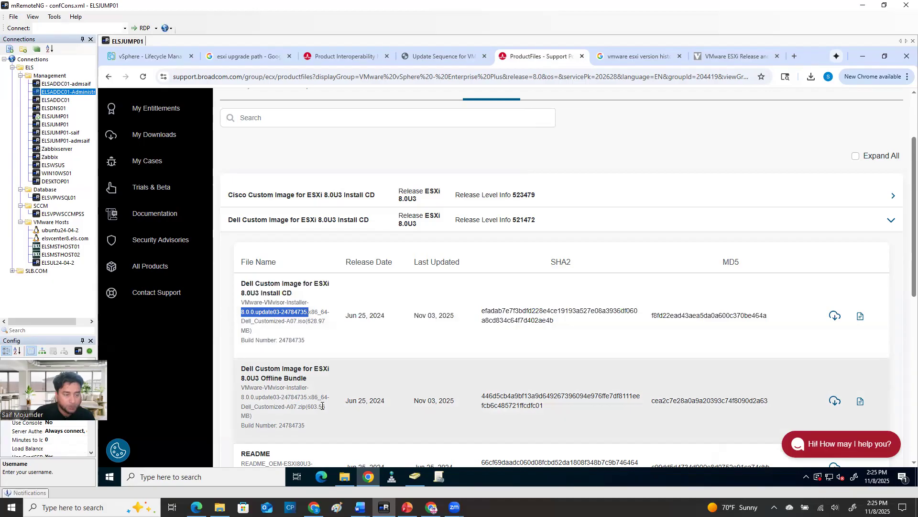
click(306, 313)
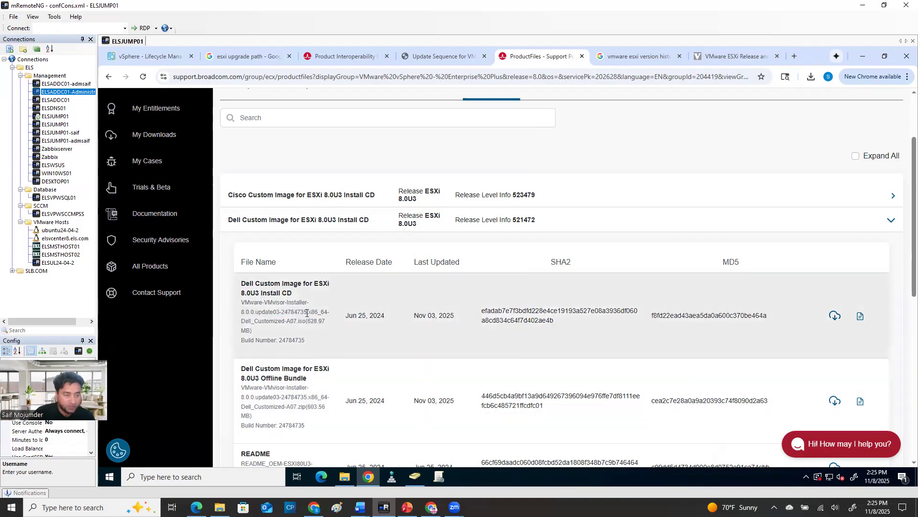
drag(306, 312, 241, 313)
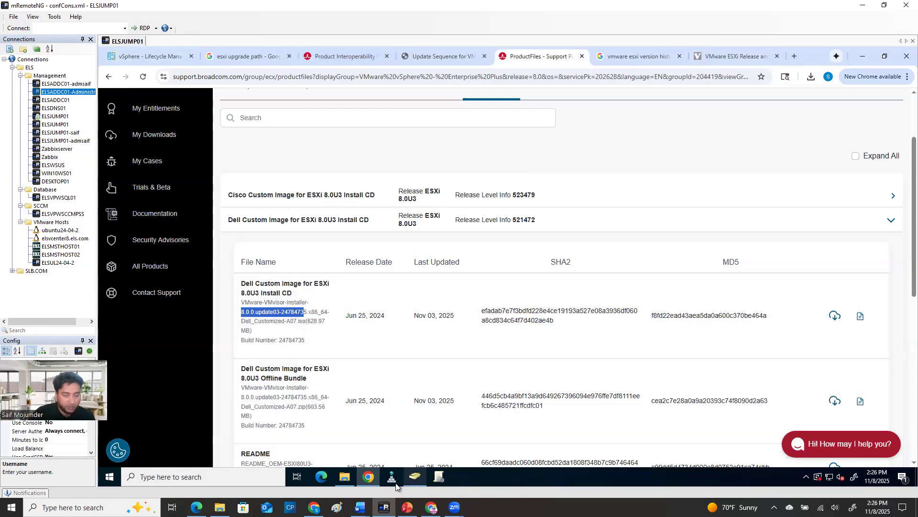
click(343, 481)
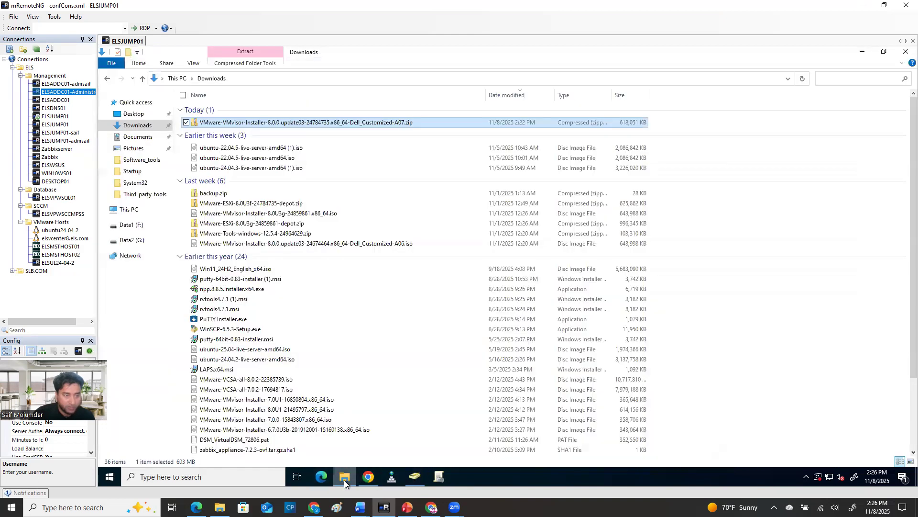
click(344, 480)
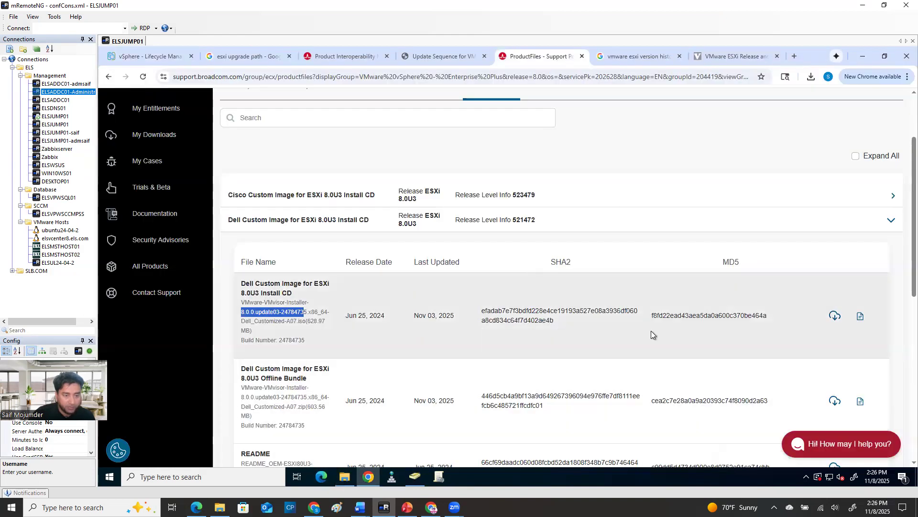
drag(301, 408, 258, 409)
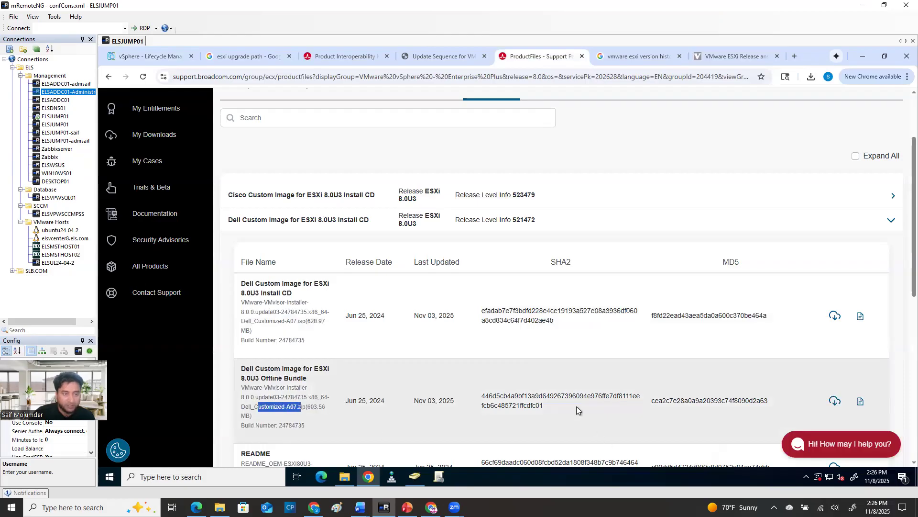
Return to the vSphere Client, view Lifecycle Manager's updates with a wider Name column, and examine the Dell A07 rollup bulletin's ID
click(145, 55)
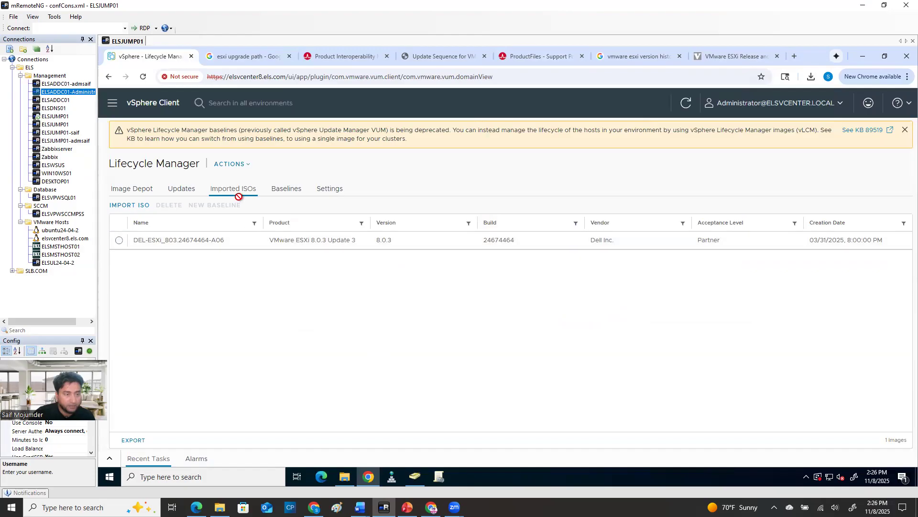
click(176, 190)
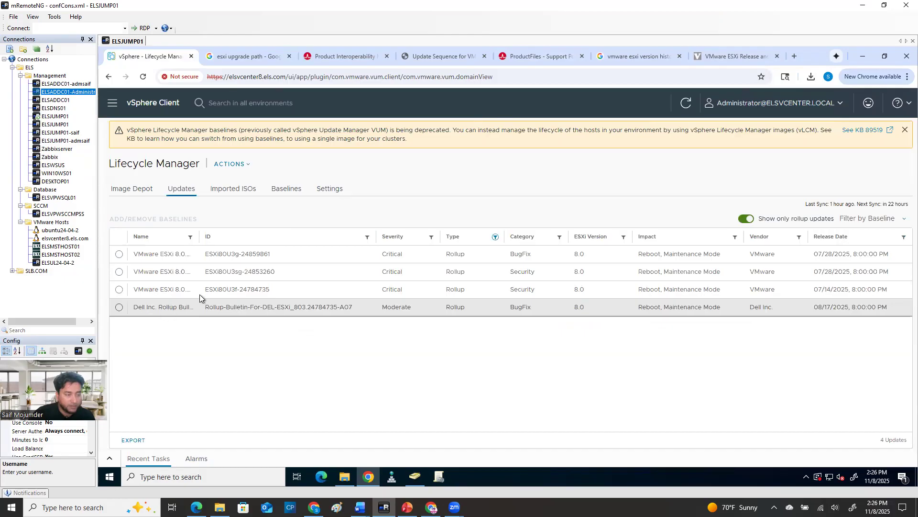
drag(200, 232, 244, 236)
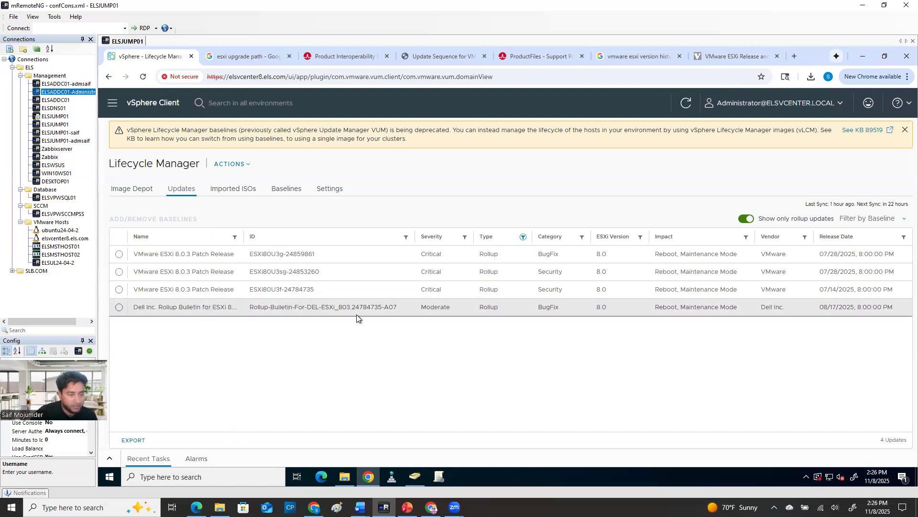
click(381, 309)
drag(383, 307, 323, 302)
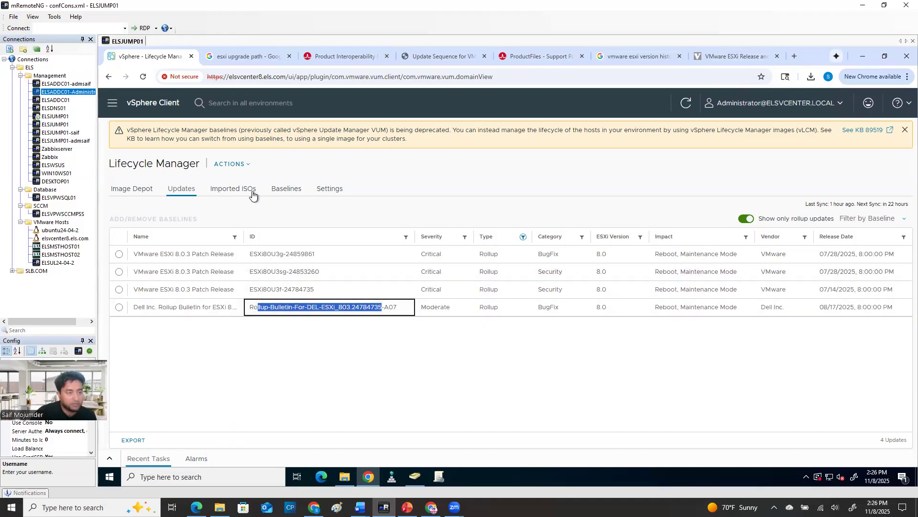
Delete the custom upgrade baseline DEL-ESXi_803.24674464-A06 from Lifecycle Manager
click(286, 191)
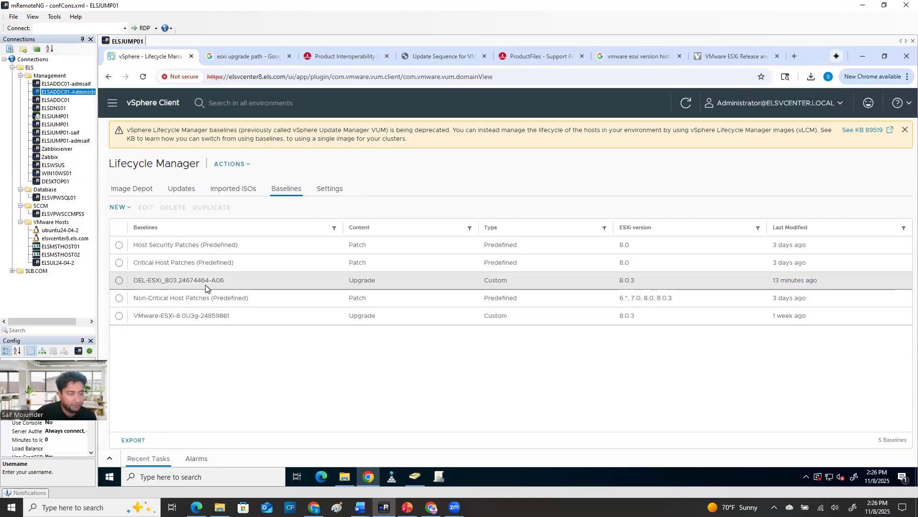
click(228, 283)
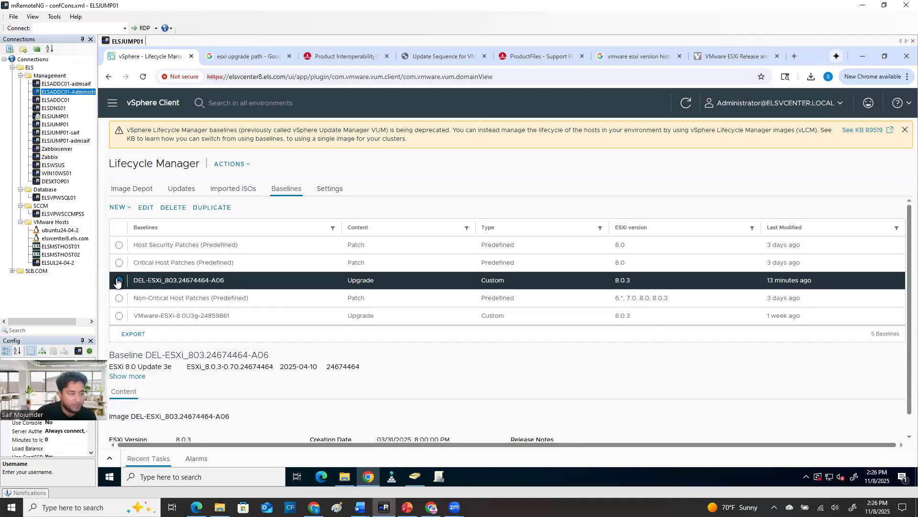
click(122, 208)
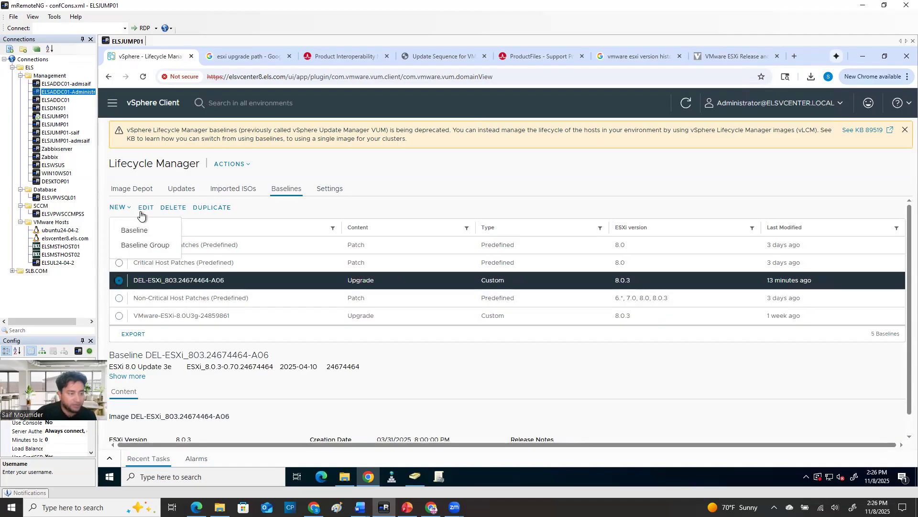
click(136, 231)
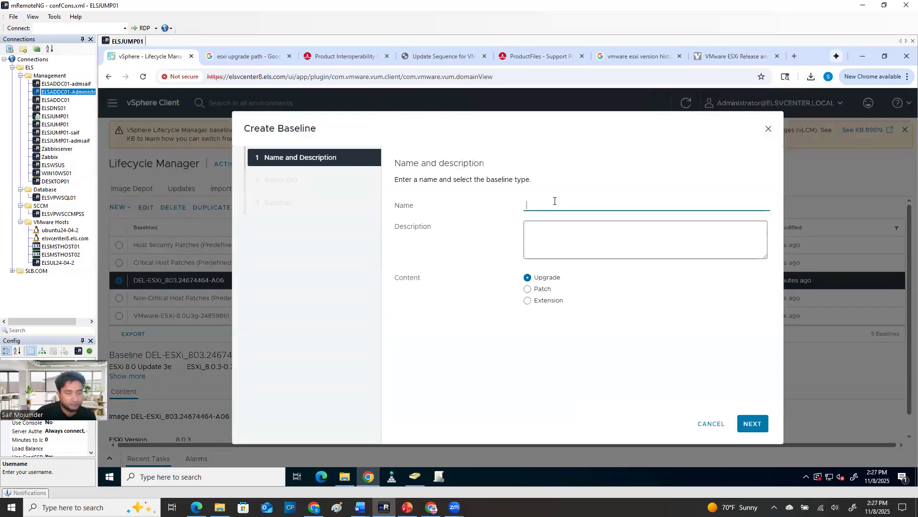
click(709, 425)
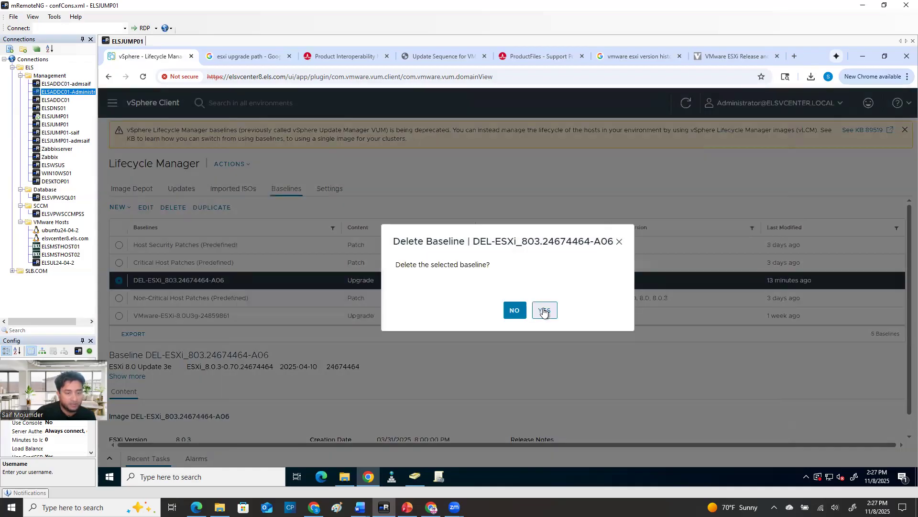
click(542, 312)
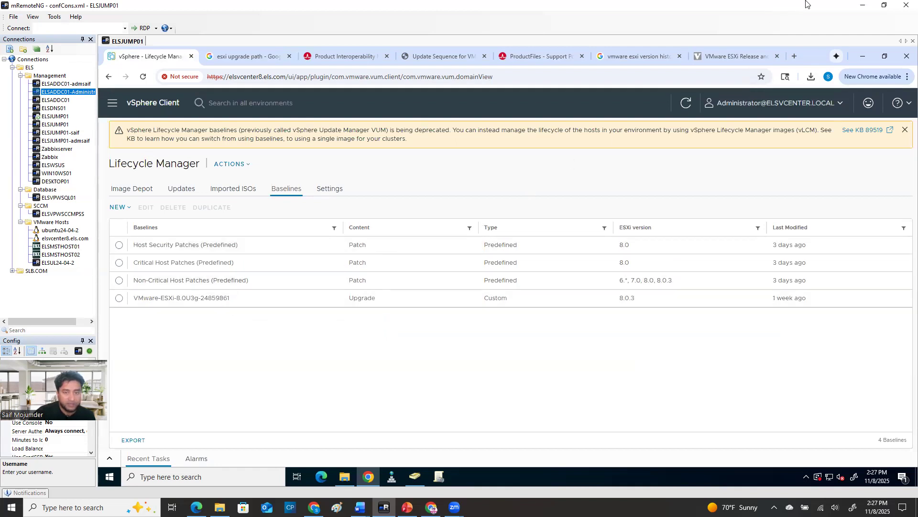
Compare the Dell ESXi 8.0U3 Install CD with the A06 ISO in Downloads, and download the A07 ISO from the Broadcom page
click(553, 57)
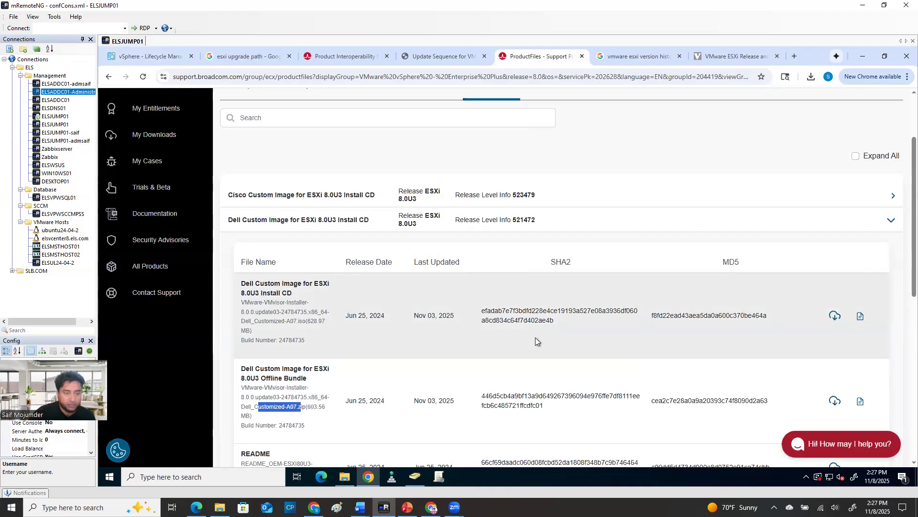
drag(308, 320, 241, 312)
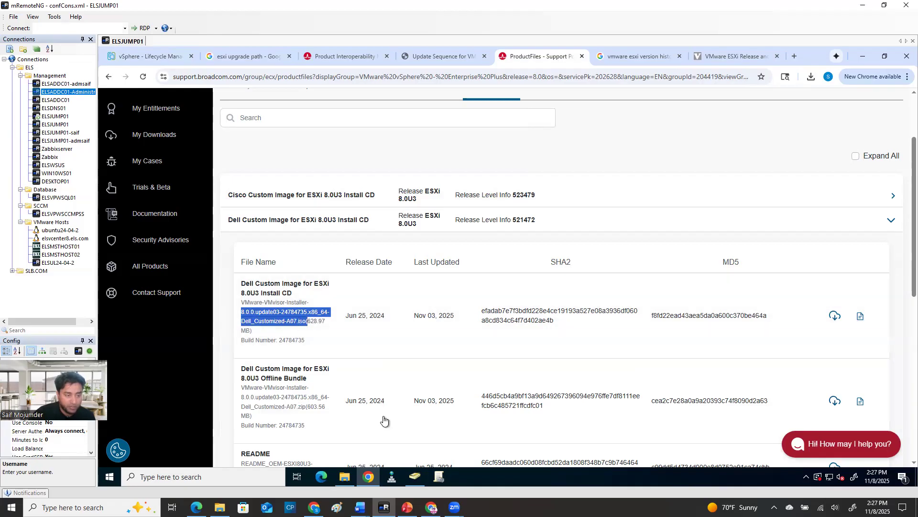
click(351, 475)
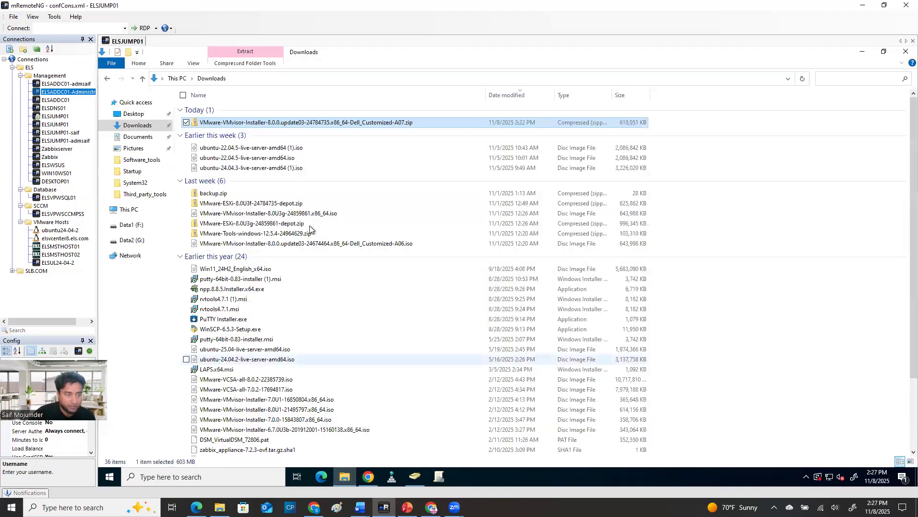
click(304, 244)
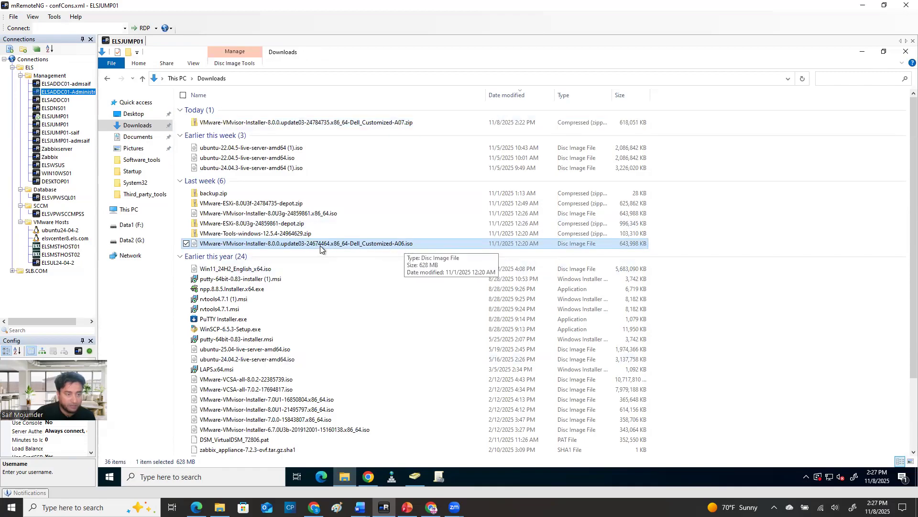
click(861, 53)
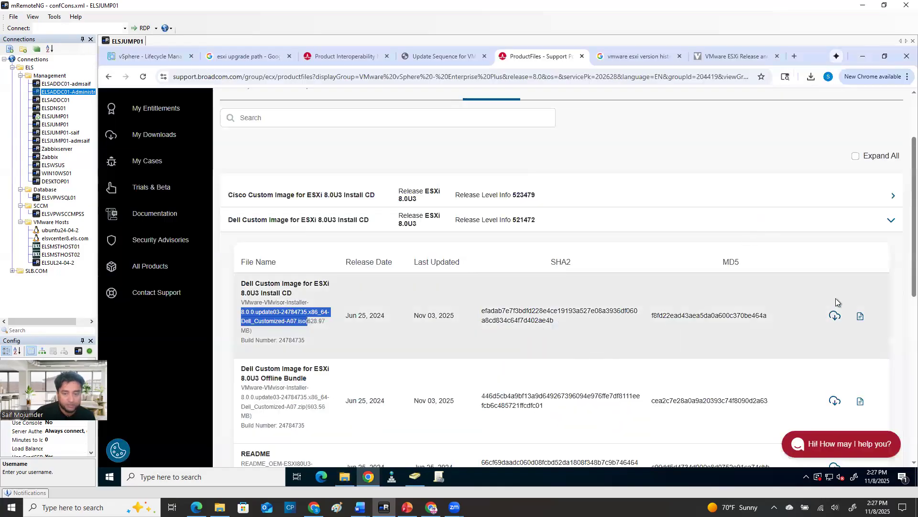
click(835, 315)
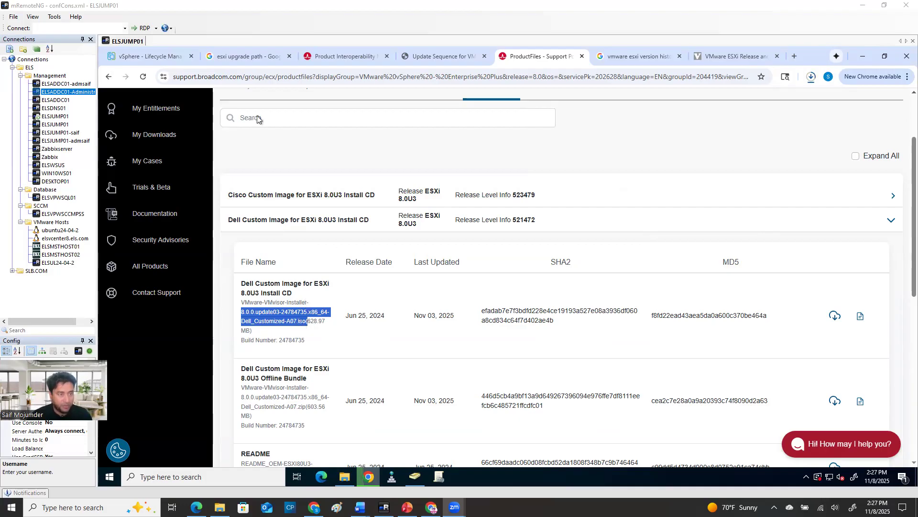
Import VMware-VMvisor-Installer-8.0.0.update03-24784735.x86_64-Dell_Customized-A07.iso from Downloads into Lifecycle Manager's imported ISOs
click(145, 56)
click(242, 190)
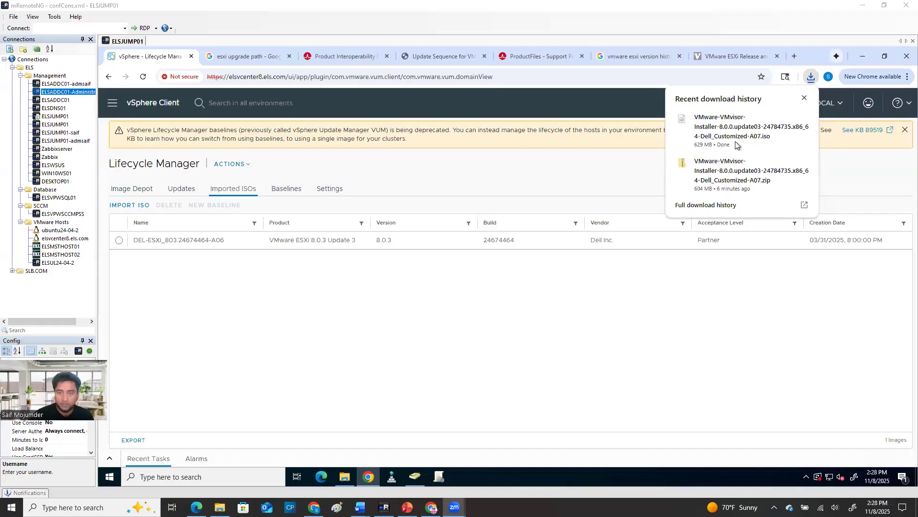
click(803, 99)
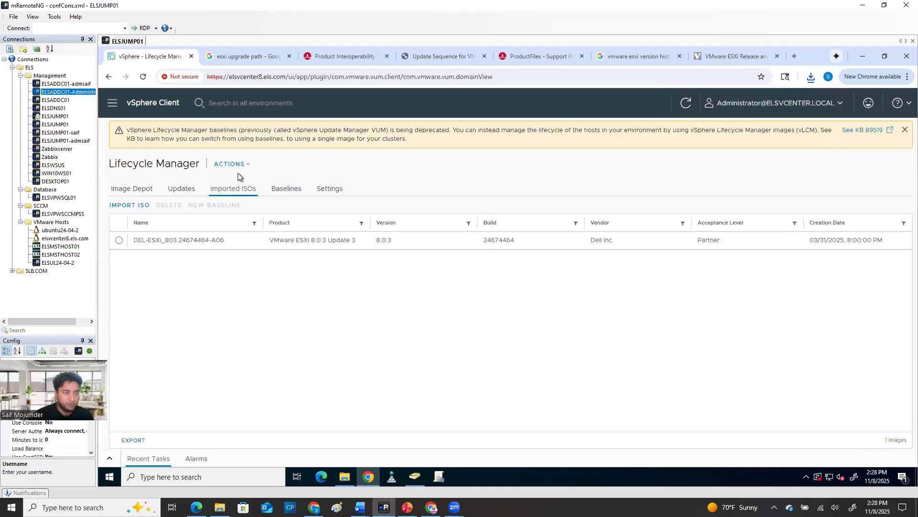
click(137, 206)
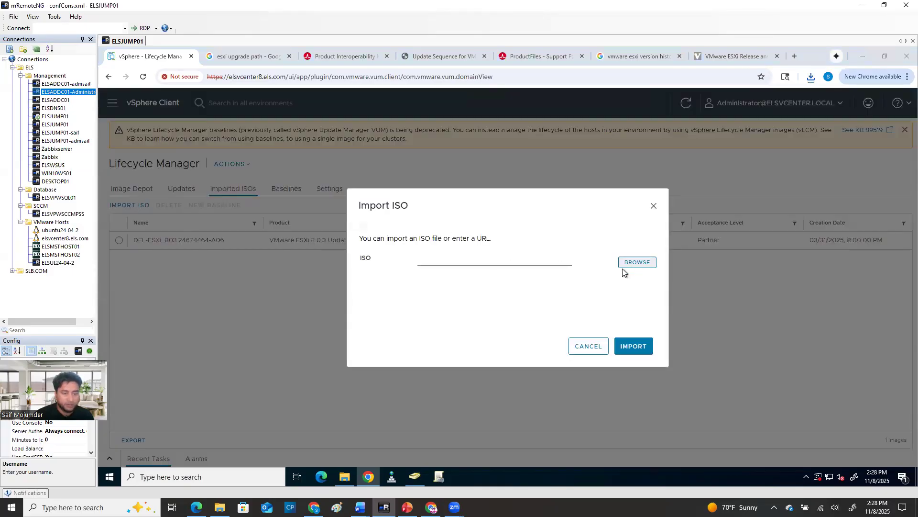
click(622, 267)
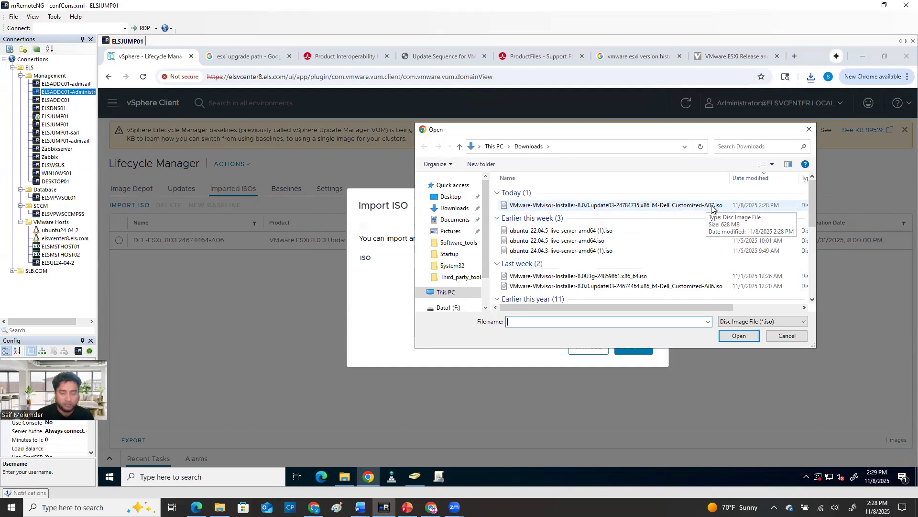
click(712, 205)
click(739, 336)
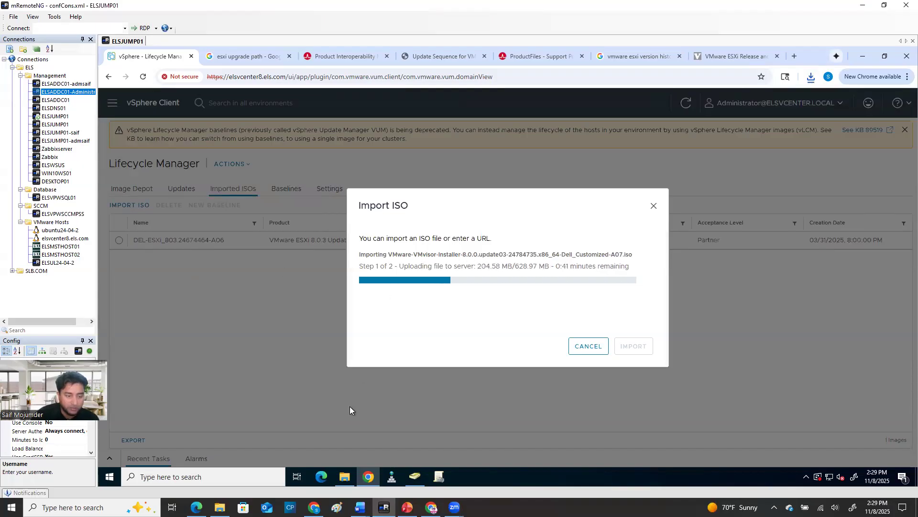
Select the 8.0.0.update03-24784735.x86_64-Dell_Customized-A07 part of the new ISO's file name in Downloads without renaming it, and return to the vSphere Client
click(344, 478)
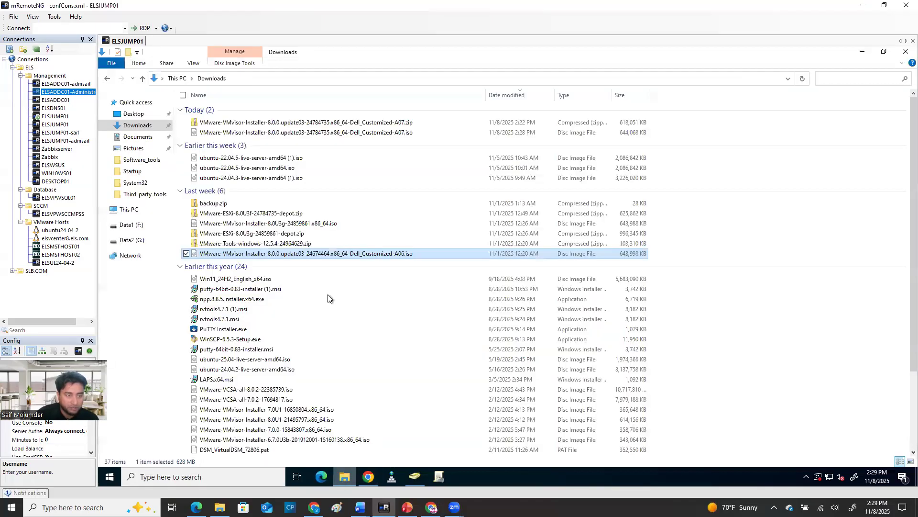
click(314, 133)
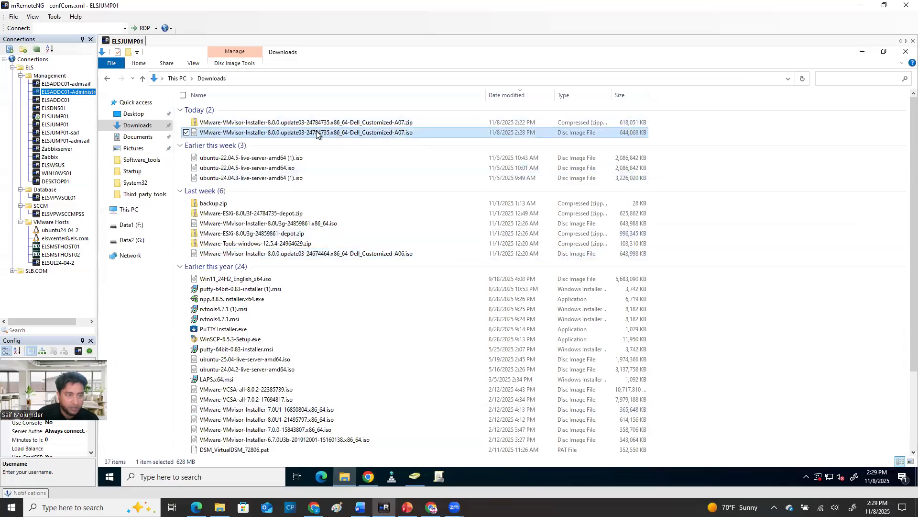
key(F2)
drag(404, 132, 267, 139)
key(ctrl+c)
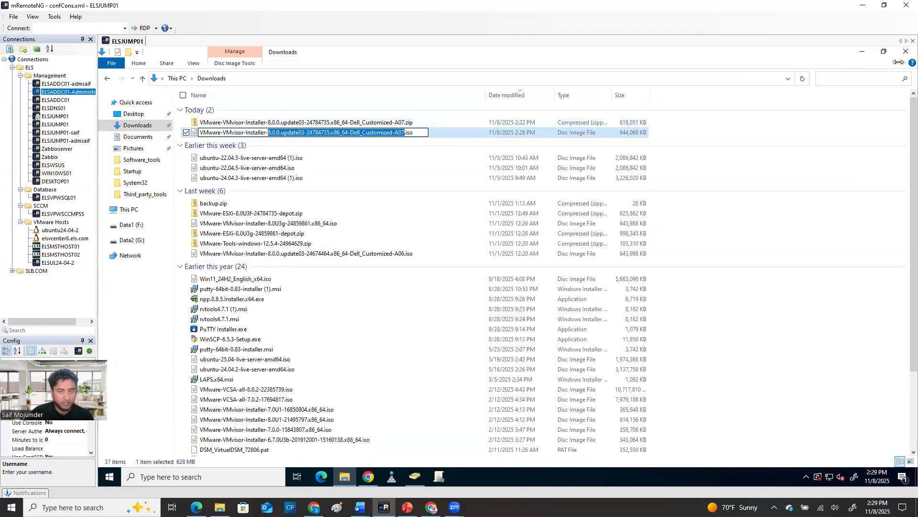
click(862, 51)
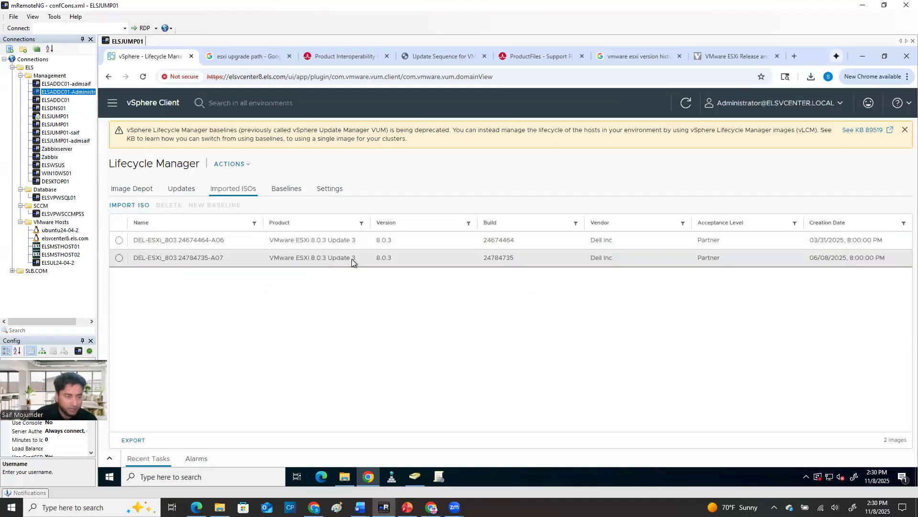
Check the existing baselines in Lifecycle Manager and the update image of host elsmsthost02.els.com in the inventory
click(286, 188)
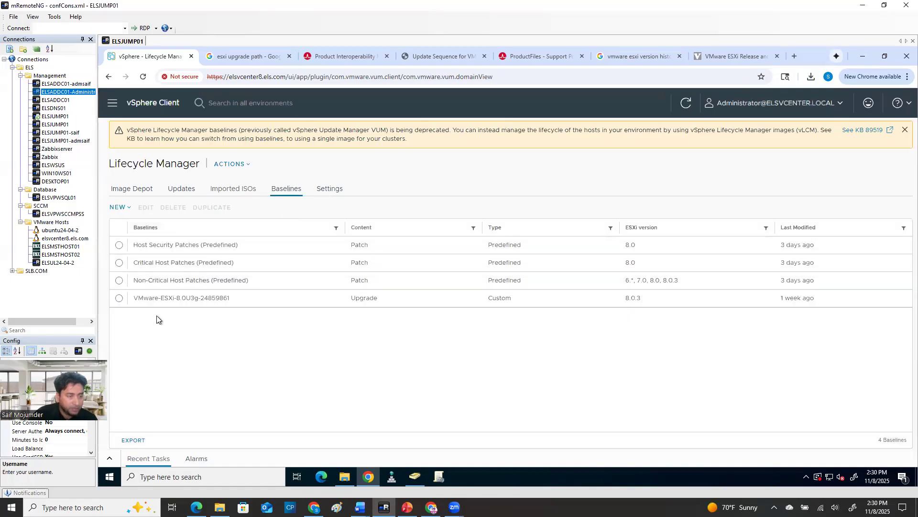
click(112, 103)
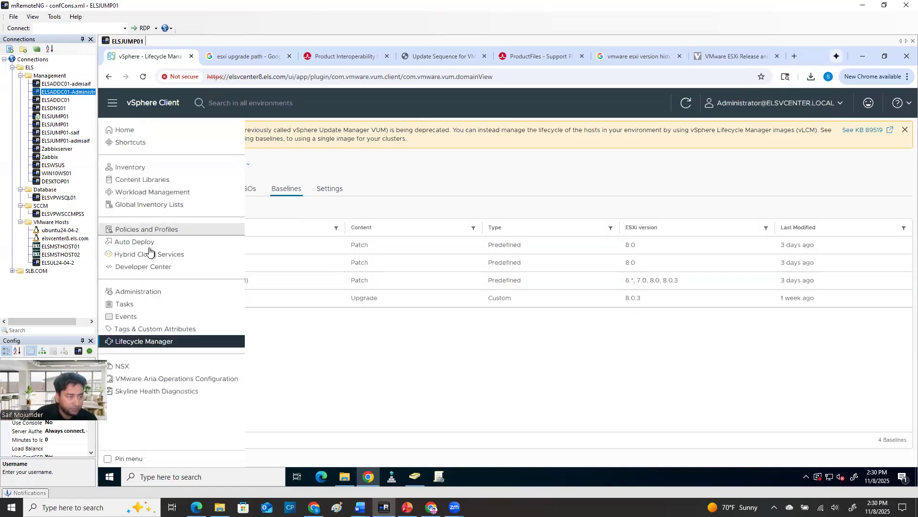
click(635, 297)
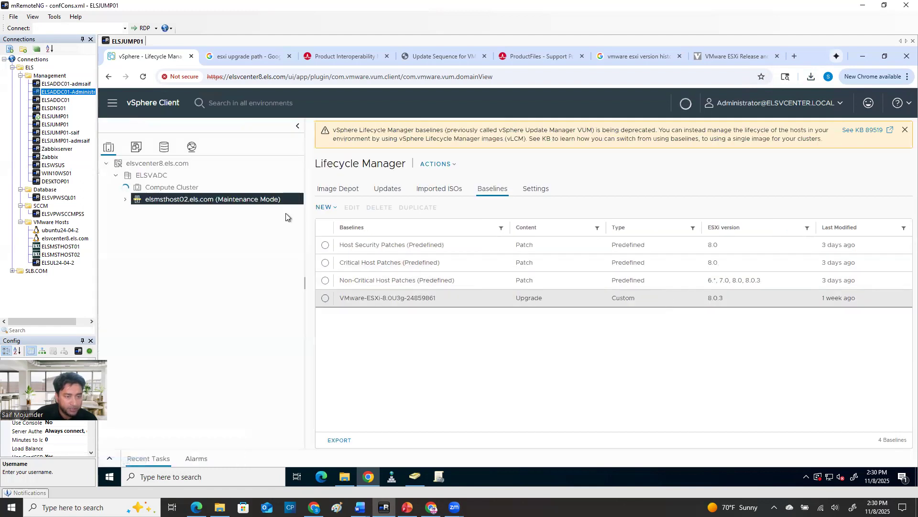
click(285, 215)
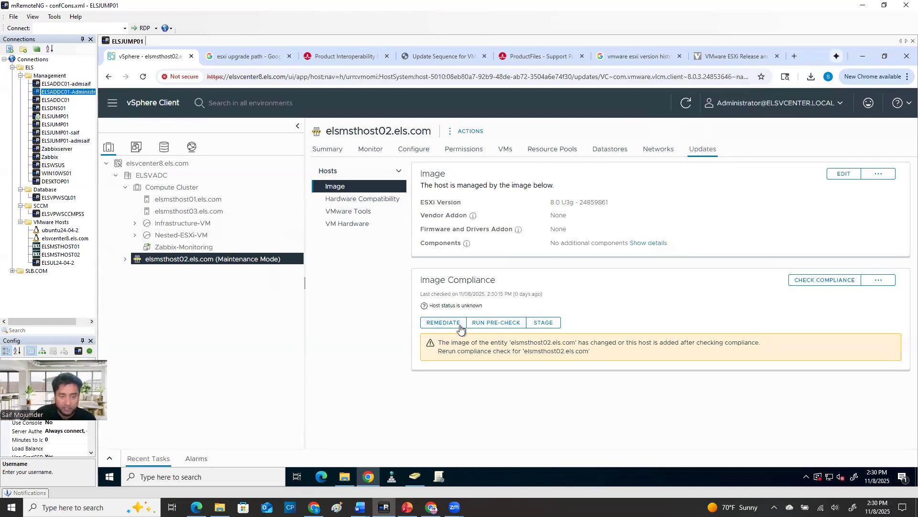
Start a new upgrade baseline in Lifecycle Manager named 8.0.0.update03-24784735.x86_64-Dell_Customized-A07
click(111, 105)
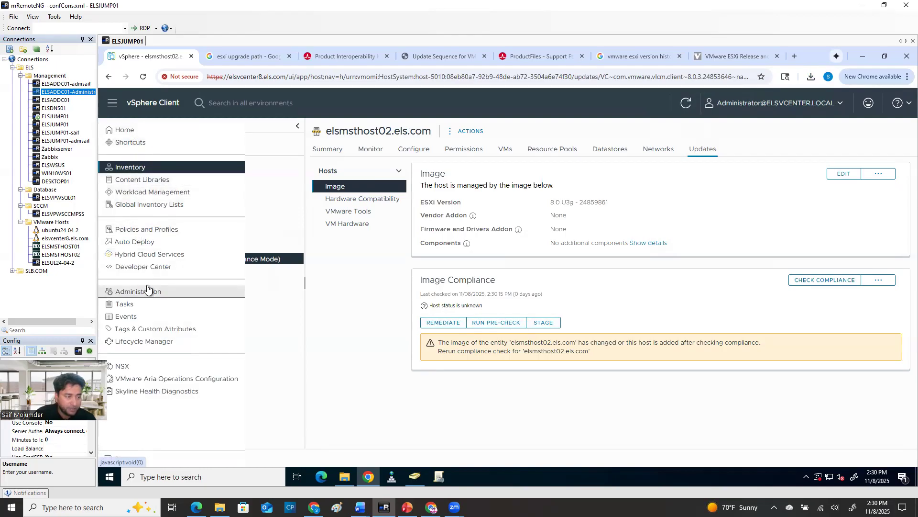
click(146, 341)
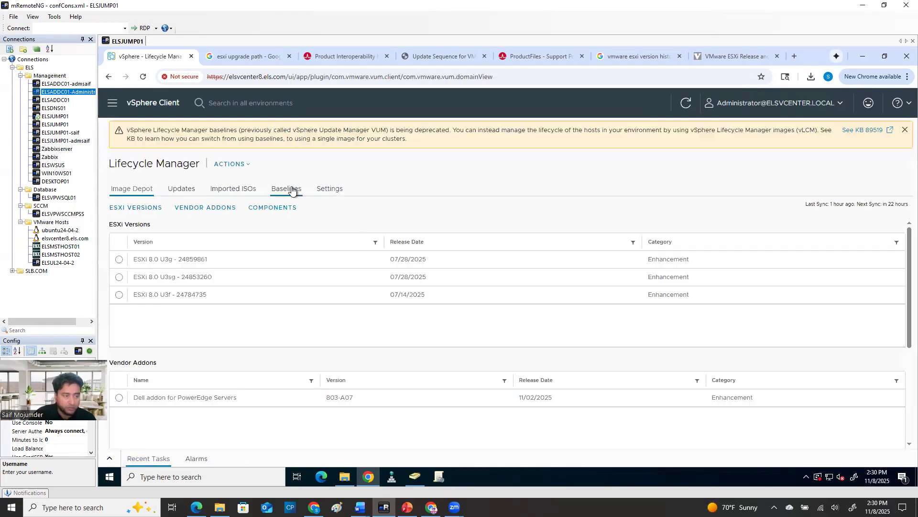
click(292, 191)
click(118, 207)
click(135, 230)
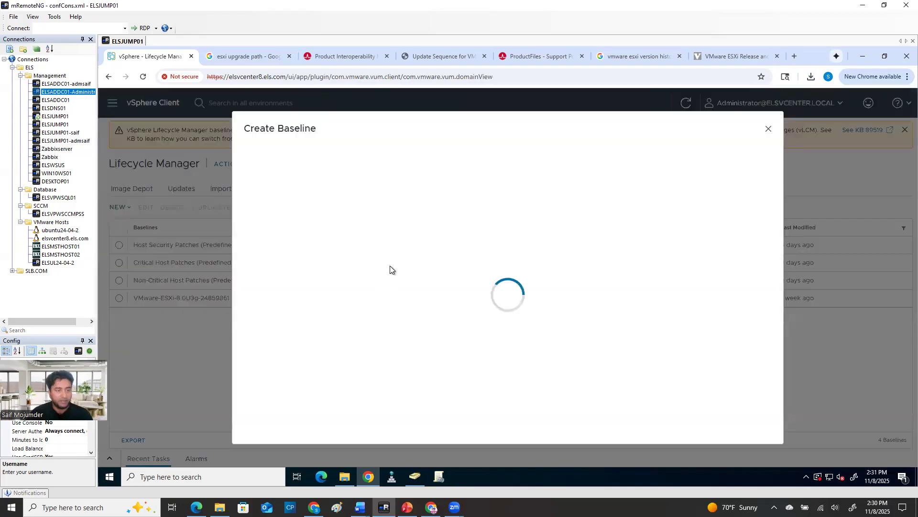
key(ctrl+v)
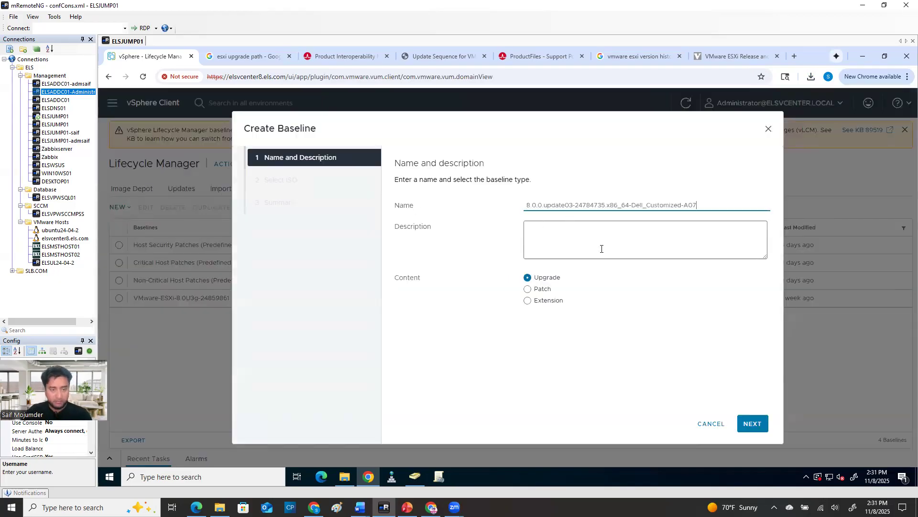
Select the DEL-ESXi_803.24784735-A07 ISO for the new baseline and finish creating it
click(762, 426)
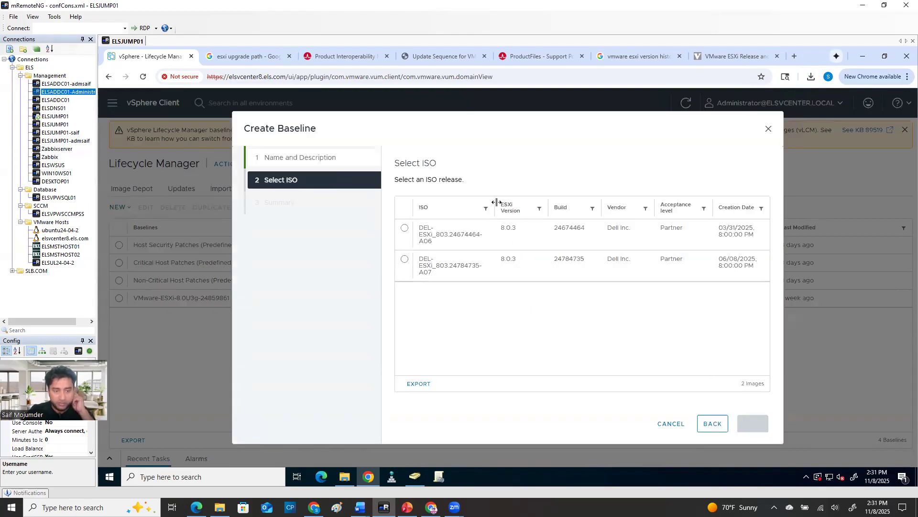
drag(495, 205, 554, 206)
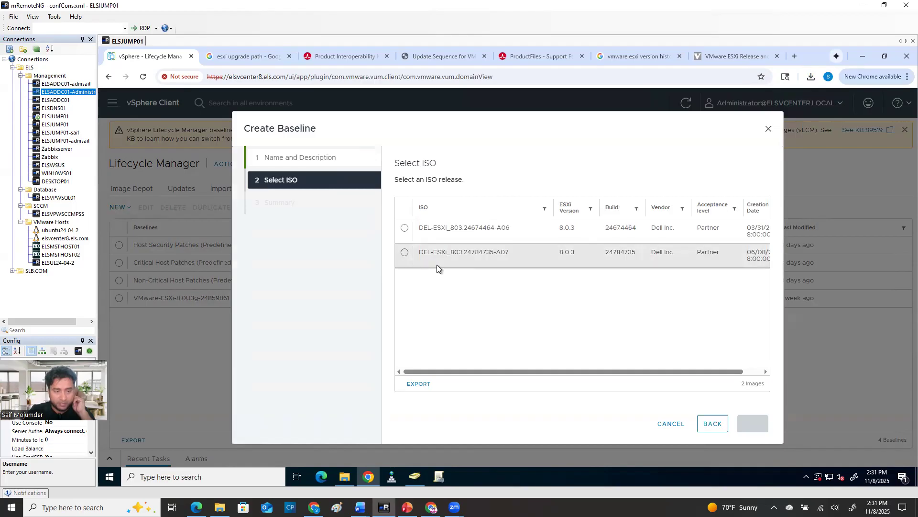
click(405, 252)
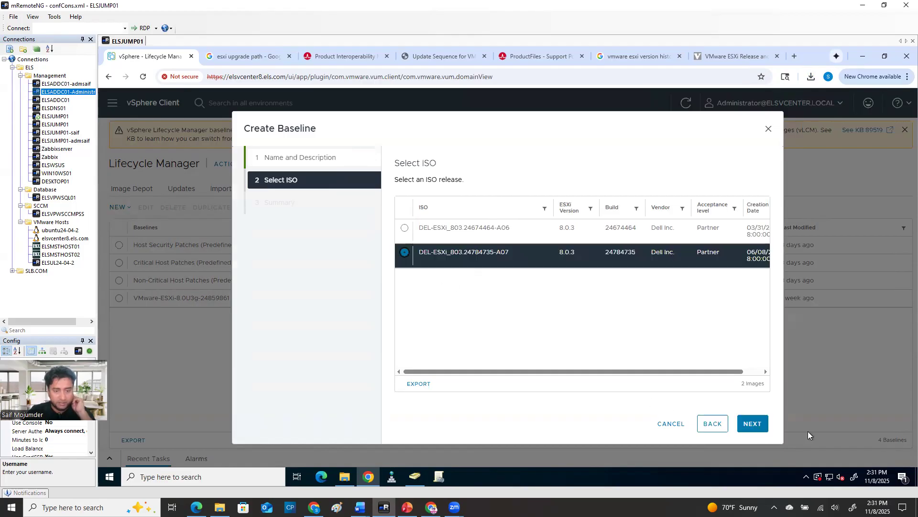
click(762, 429)
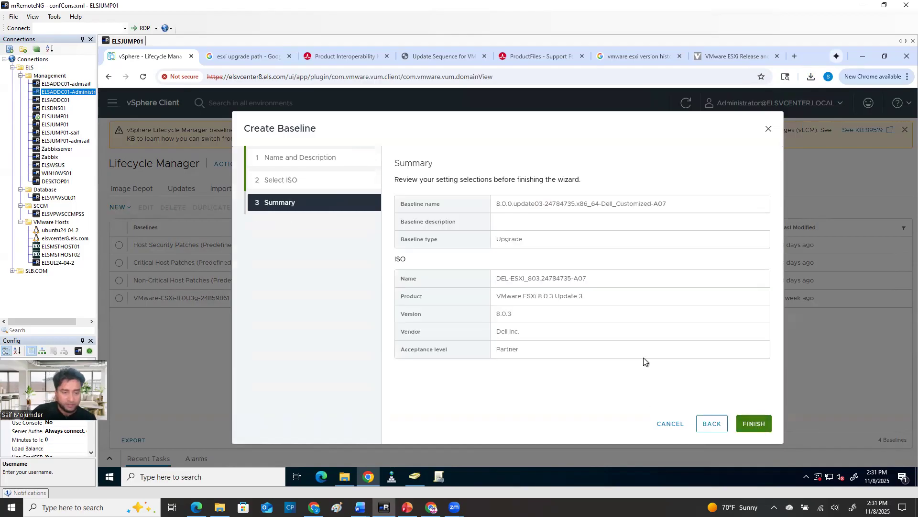
click(744, 426)
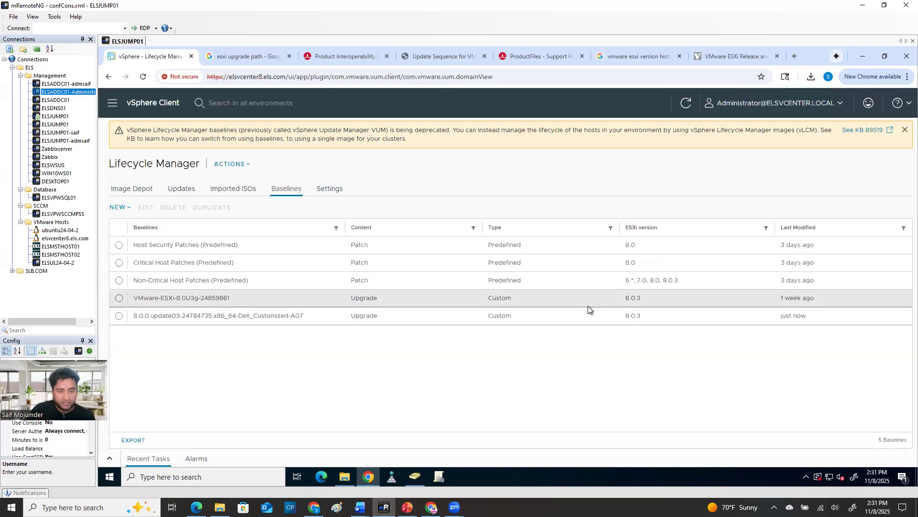
Resume editing the draft image of host elsmsthost02.els.com and set its ESXi version to 8.0 U3f - 24784735
click(113, 103)
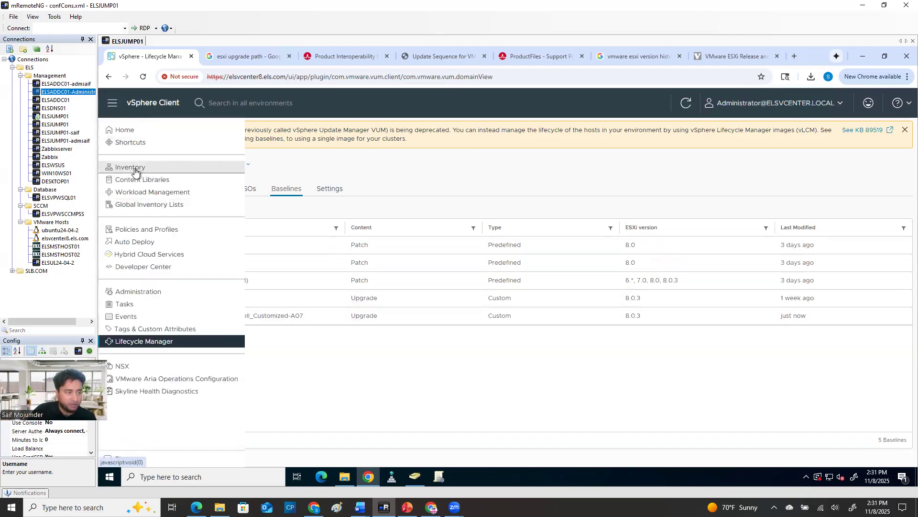
click(135, 169)
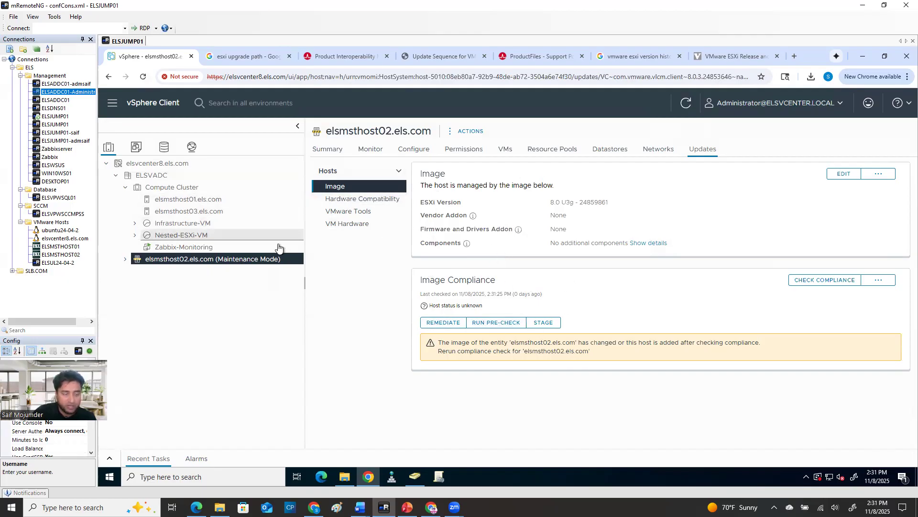
click(112, 102)
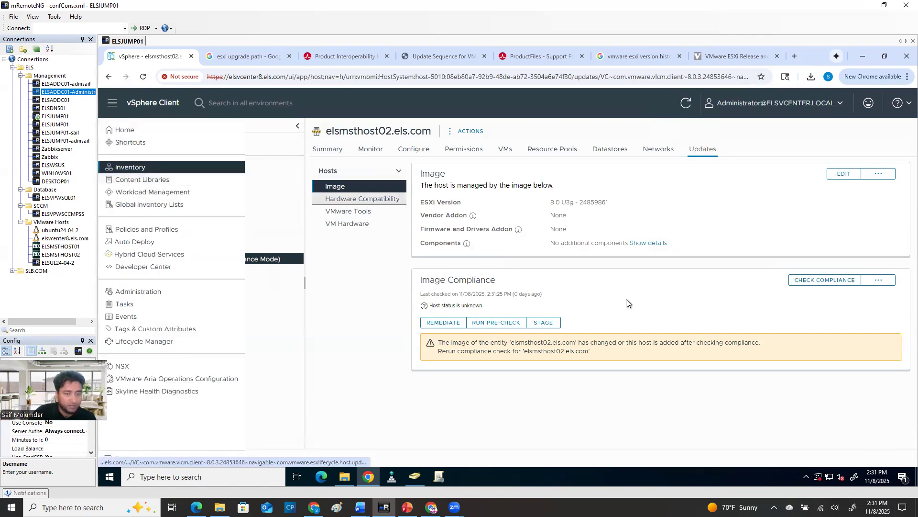
click(699, 187)
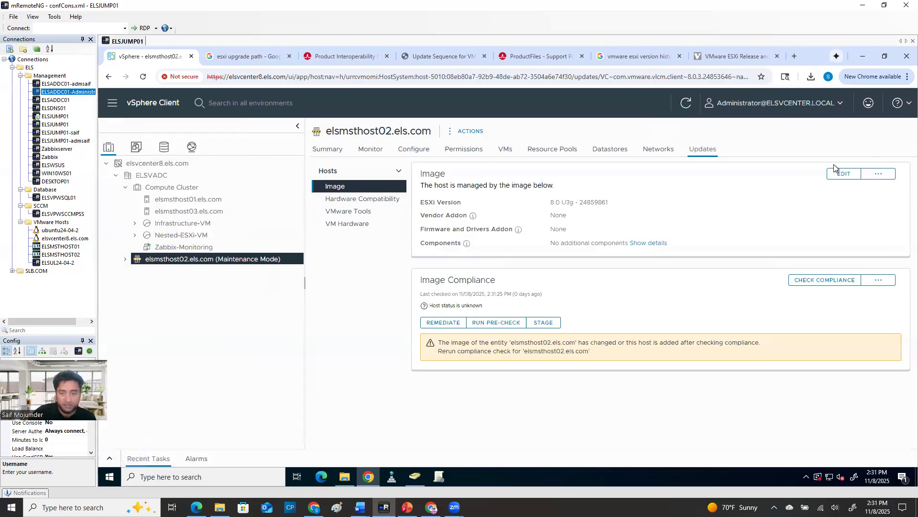
click(843, 175)
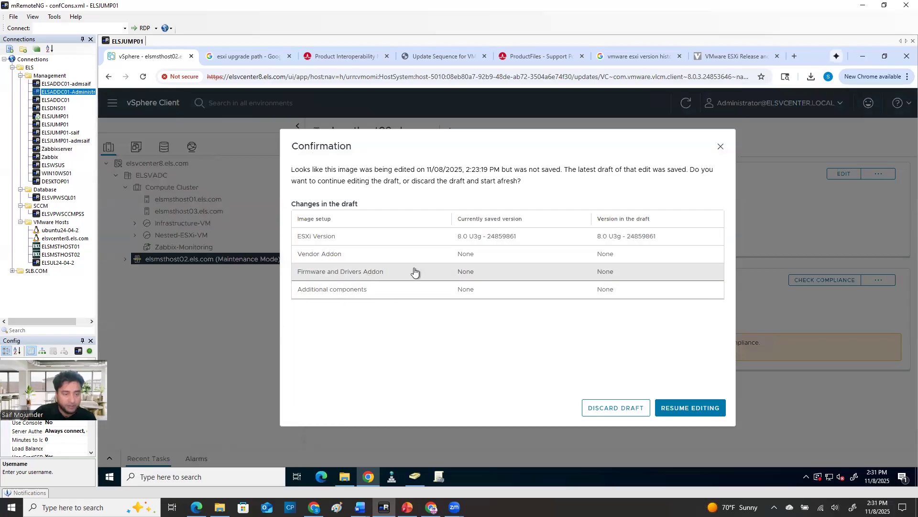
click(689, 409)
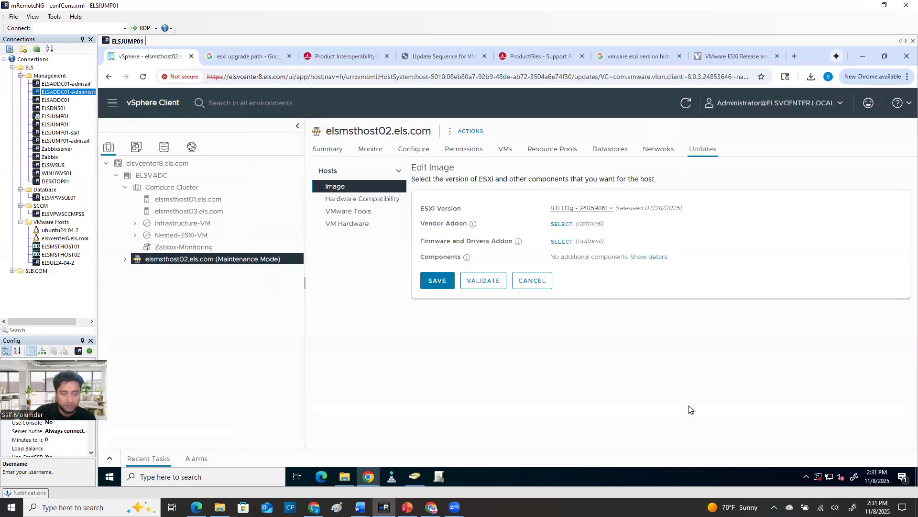
click(576, 209)
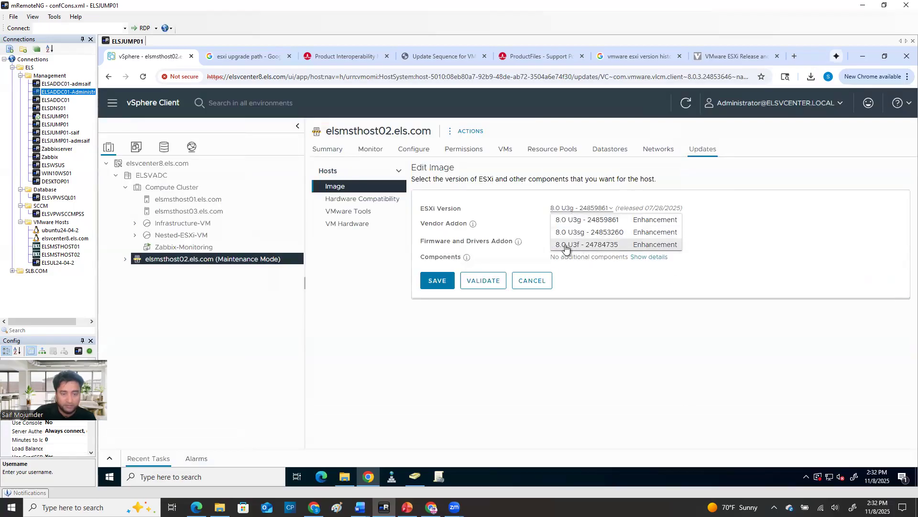
click(618, 246)
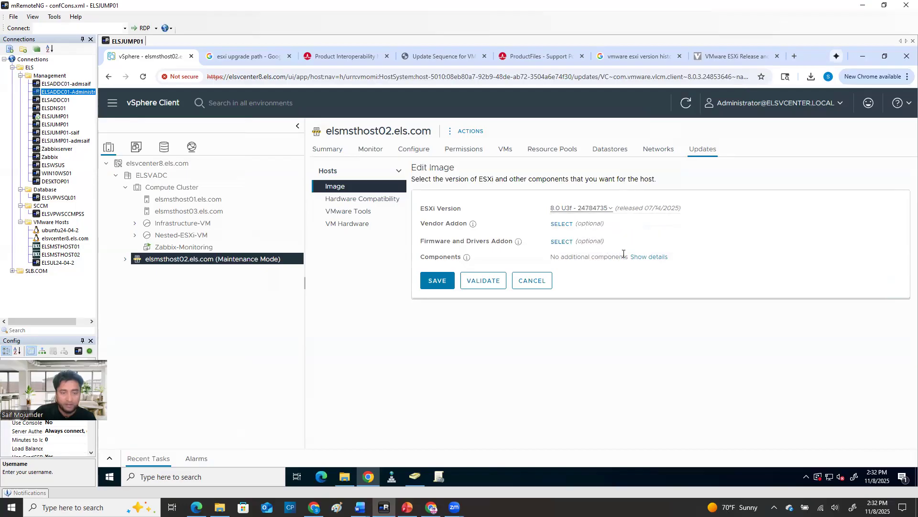
Add the Dell addon for PowerEdge Servers, version 803-A07, as the image's vendor addon
click(563, 225)
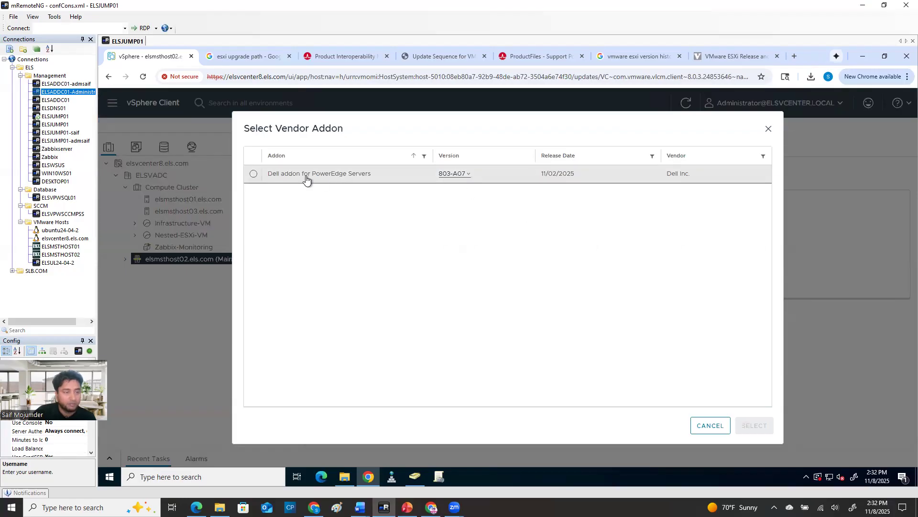
click(457, 174)
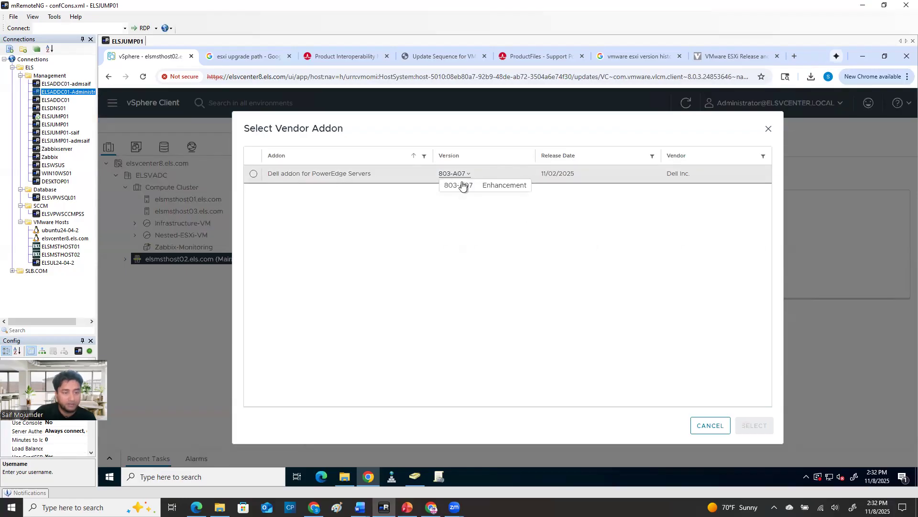
click(459, 186)
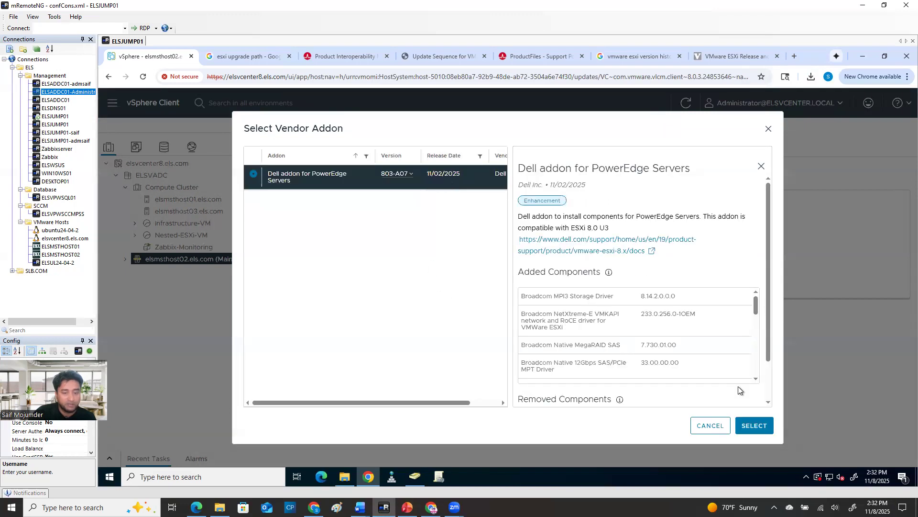
click(755, 425)
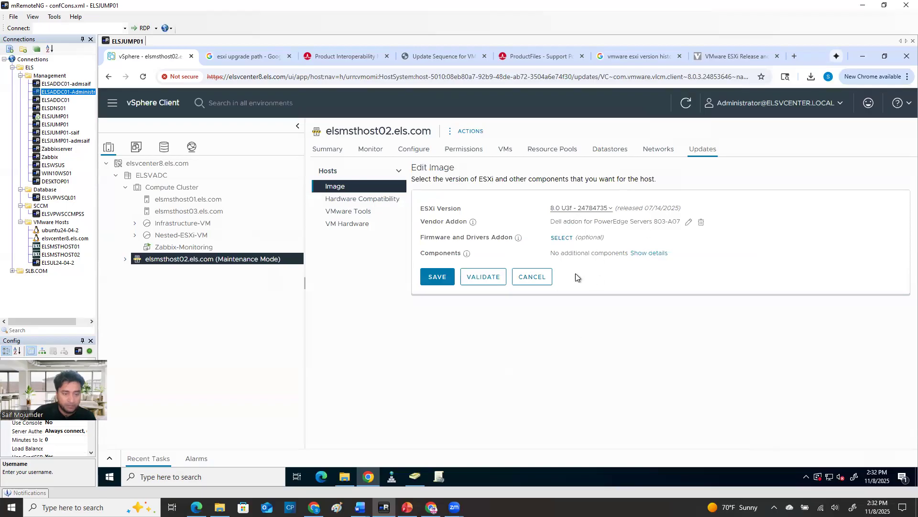
Validate and save the edited host image, and review the host's compliance notices and software comparison
click(483, 277)
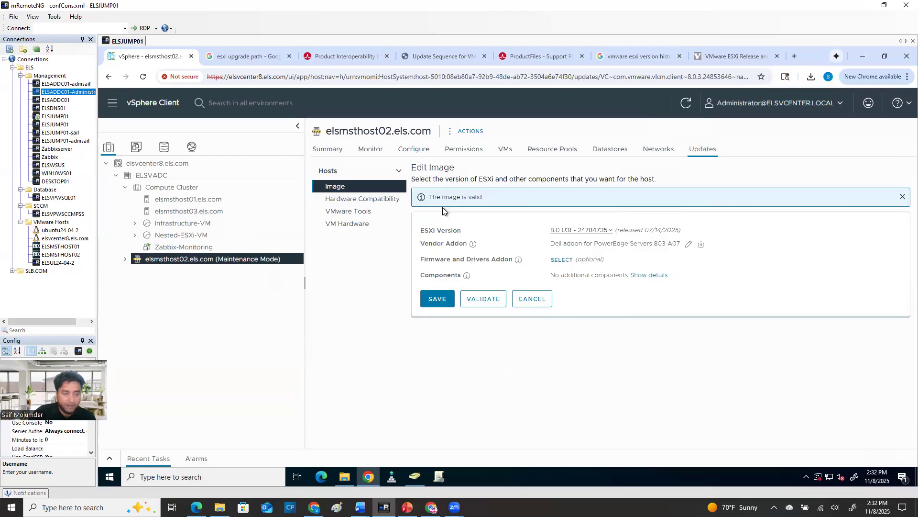
click(435, 300)
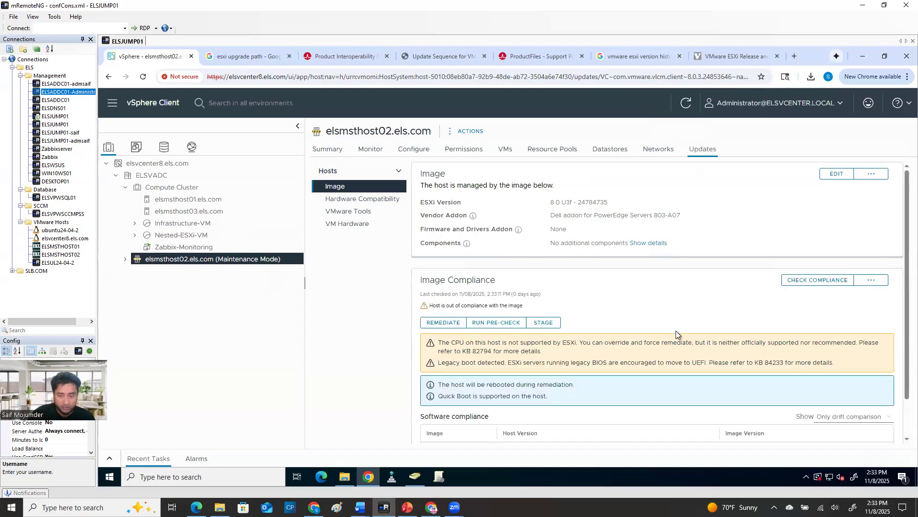
scroll(676, 331, down, 1)
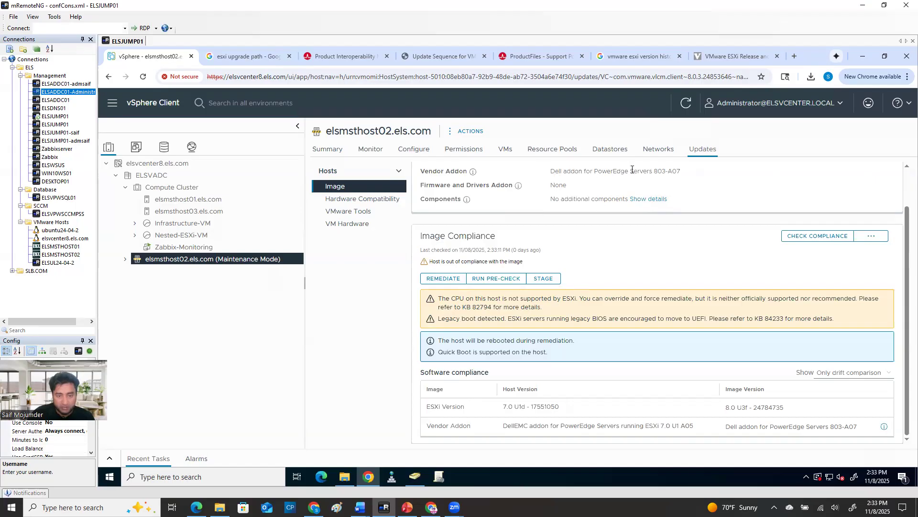
drag(548, 171, 675, 169)
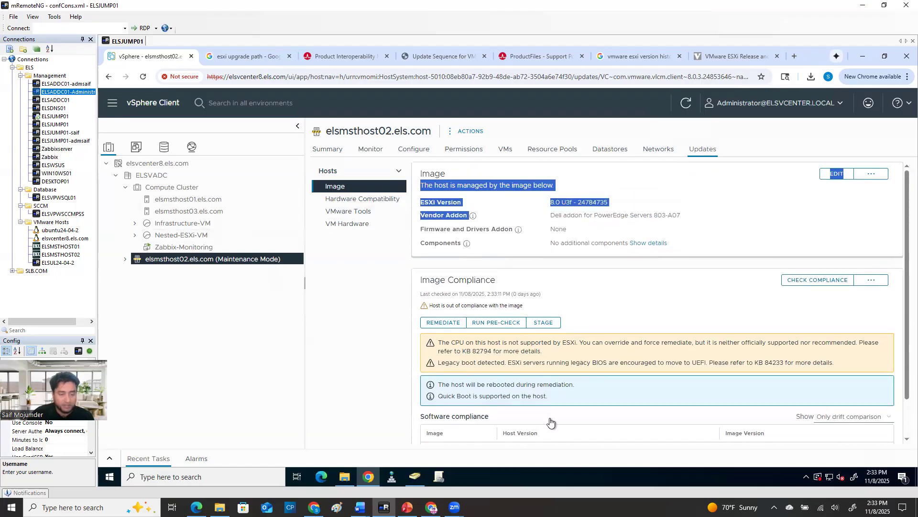
scroll(550, 421, down, 1)
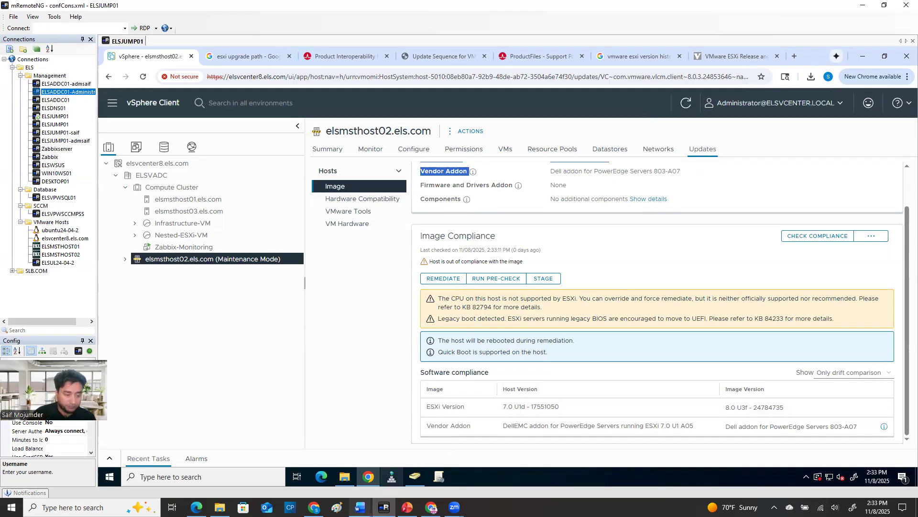
Switch to the Word document on ESXi host VIB file removal and read what VIBs are and why upgrades require removing them
mouse_move(360, 508)
click(397, 484)
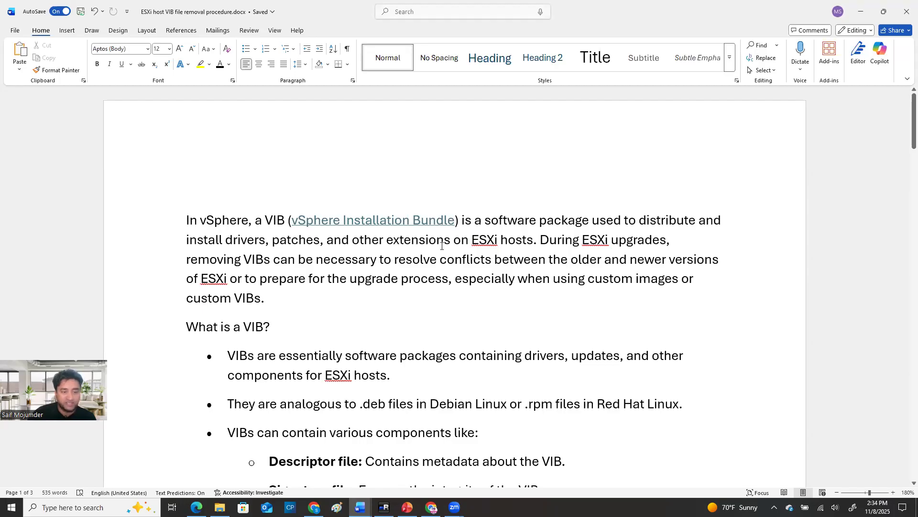
scroll(479, 318, down, 2)
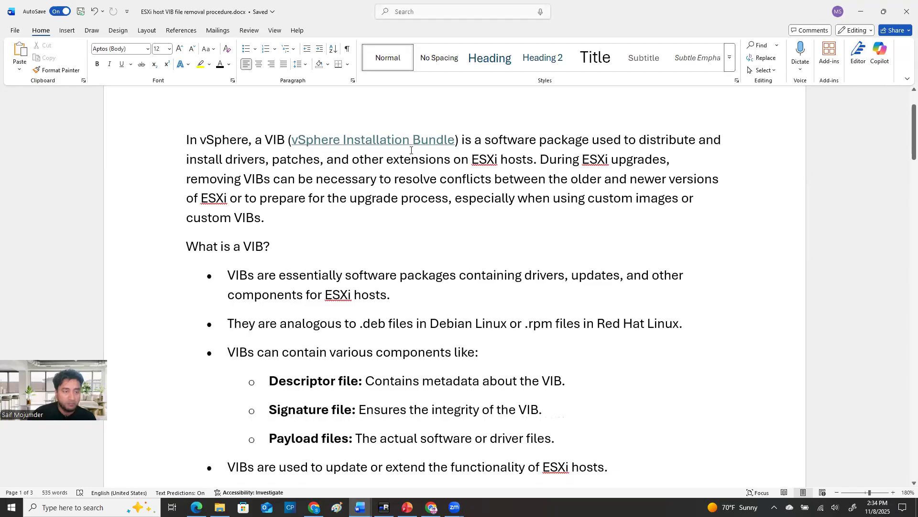
scroll(430, 191, down, 6)
scroll(477, 261, up, 3)
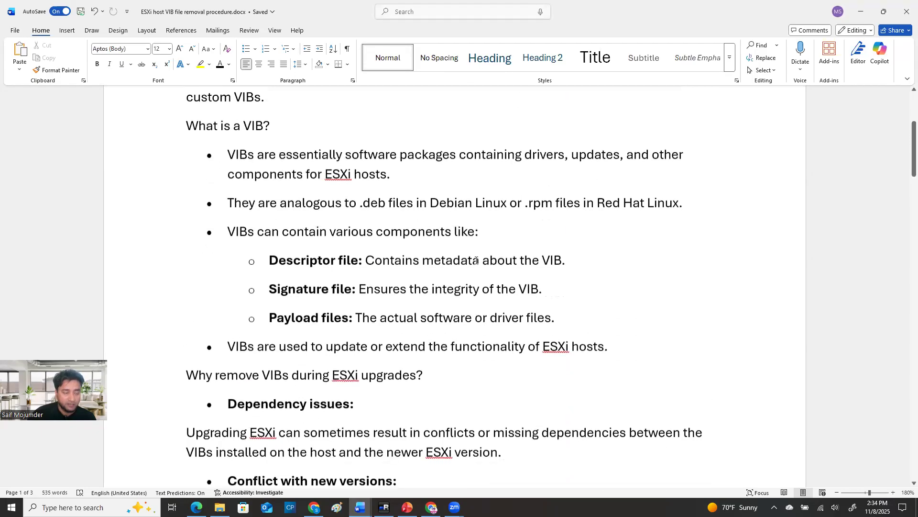
scroll(670, 356, up, 1)
scroll(616, 354, down, 4)
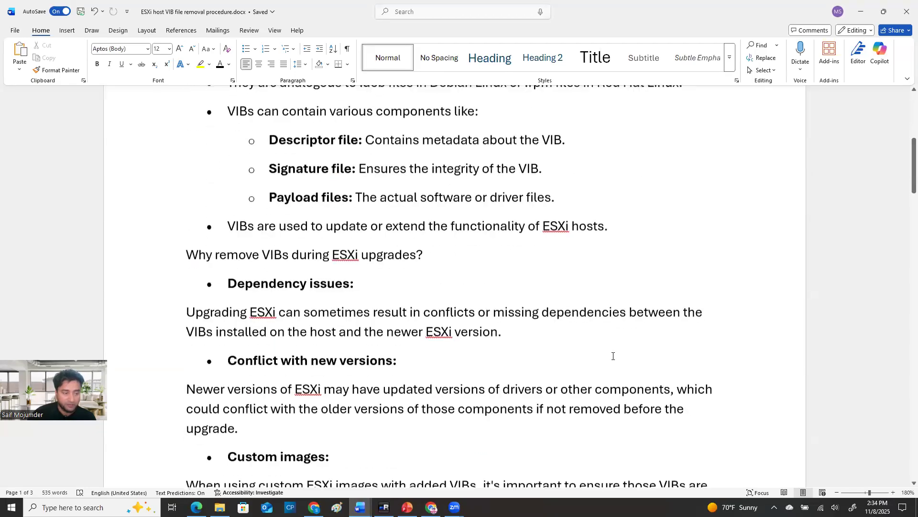
scroll(607, 360, down, 12)
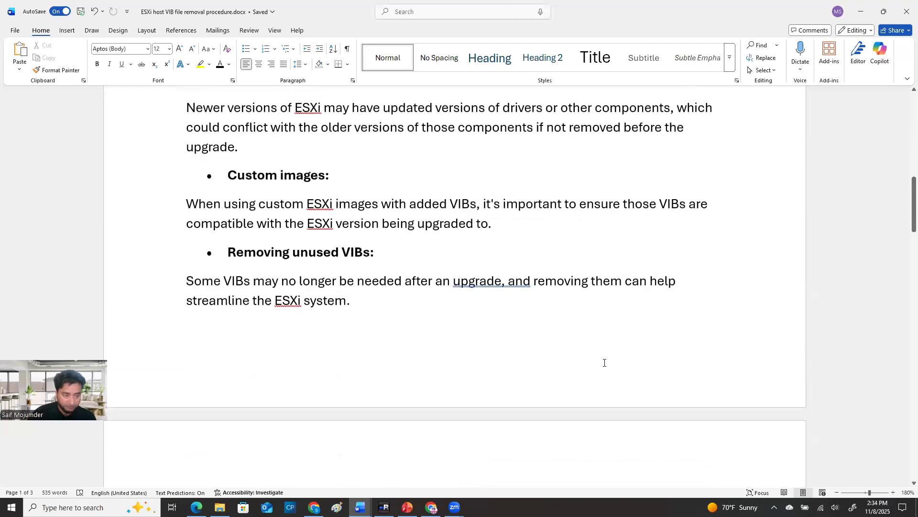
Examine the document's sample upgrade error, removal procedure and esxcli VIB removal commands, and return to mRemoteNG
scroll(604, 364, down, 12)
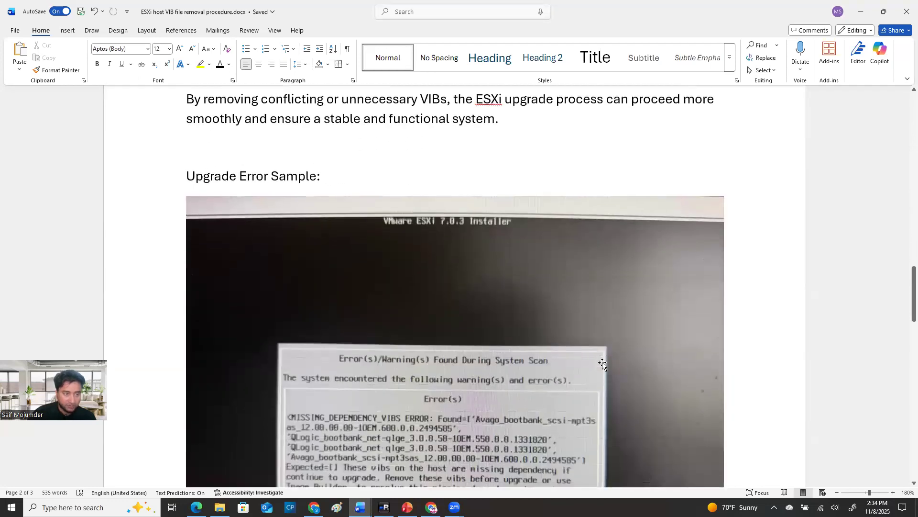
scroll(502, 330, up, 2)
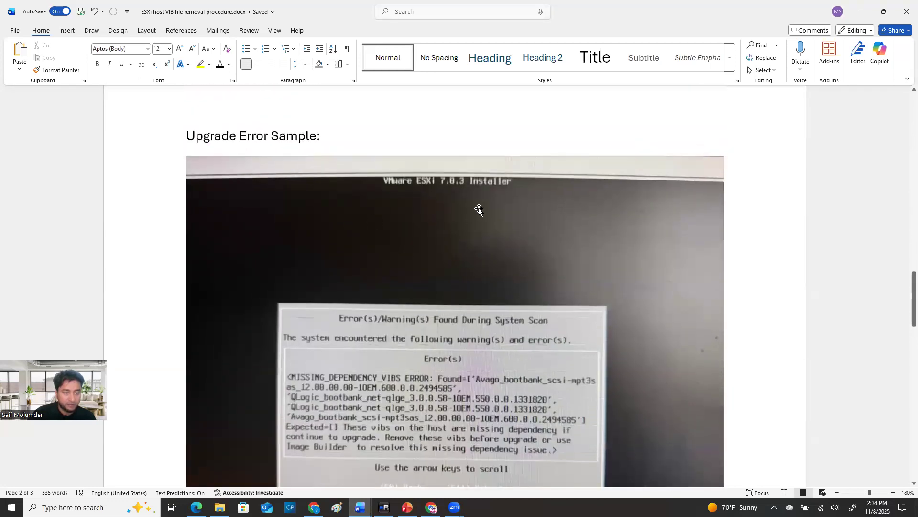
scroll(509, 323, down, 3)
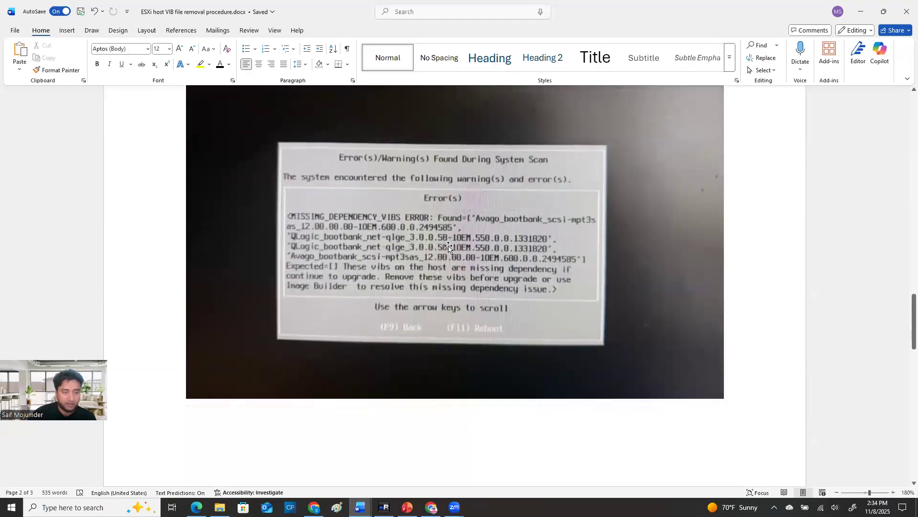
scroll(423, 249, up, 2)
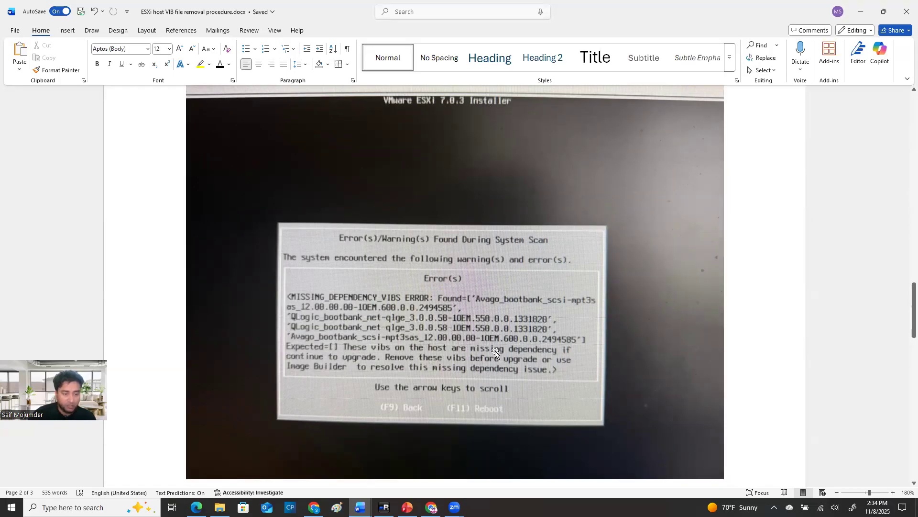
scroll(497, 352, down, 2)
scroll(507, 332, down, 15)
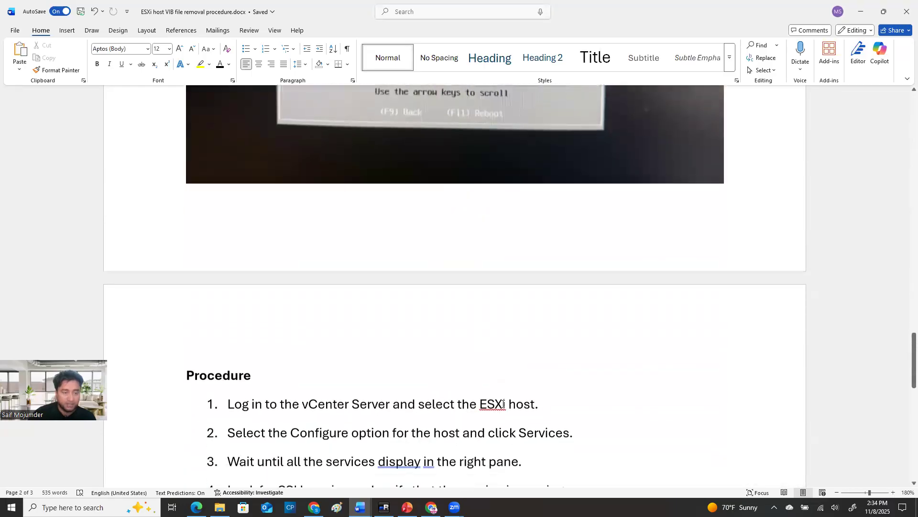
scroll(503, 403, down, 3)
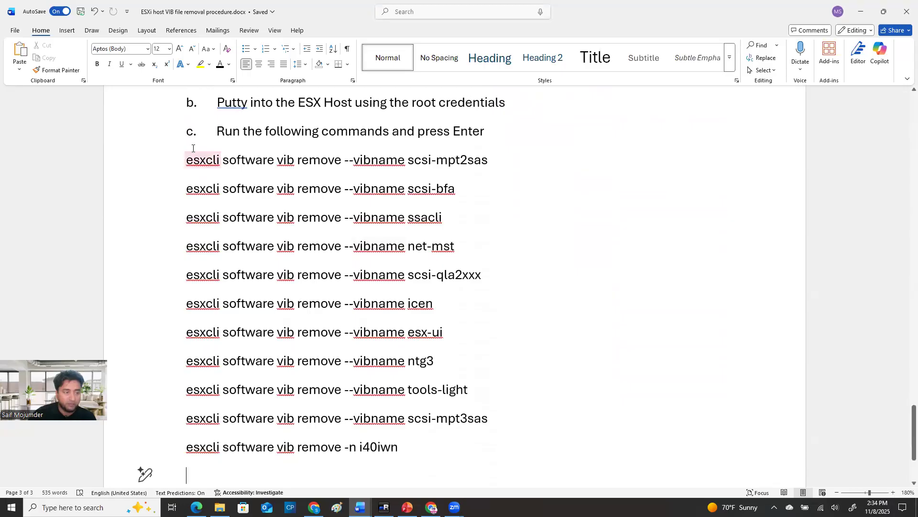
drag(149, 166, 152, 460)
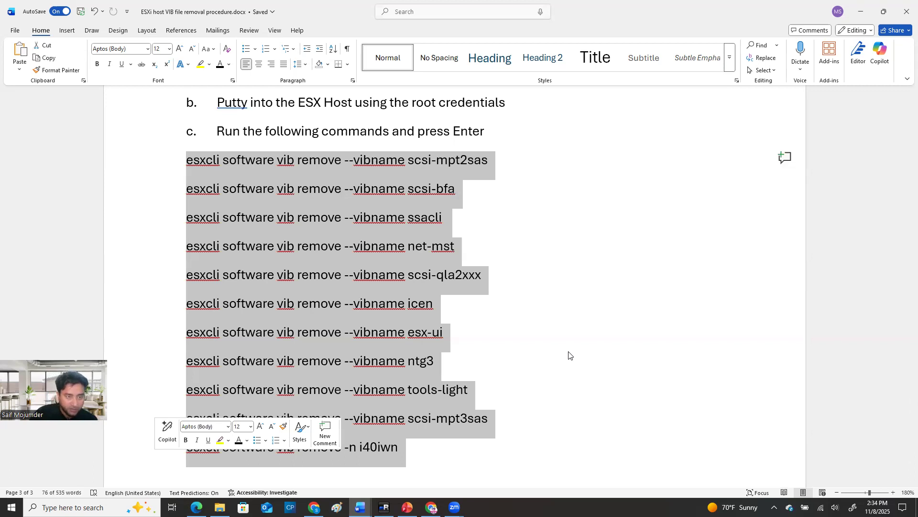
scroll(560, 298, down, 1)
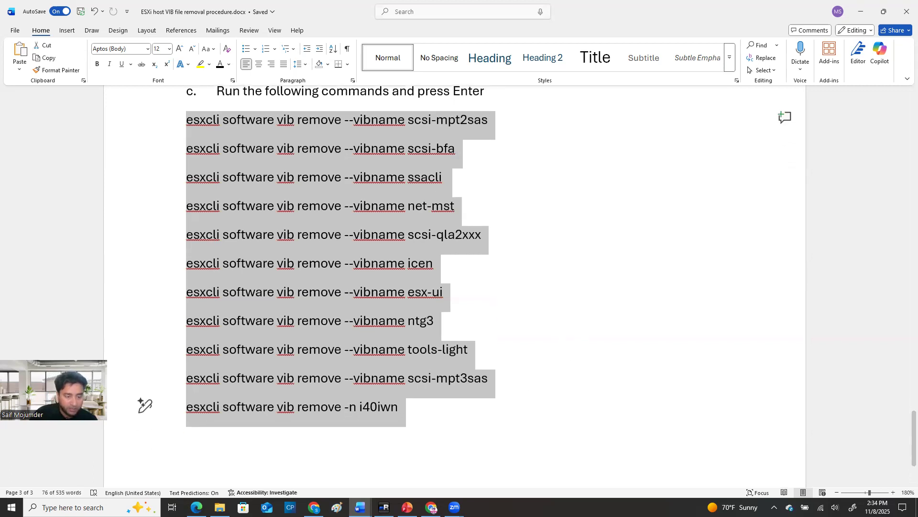
click(407, 507)
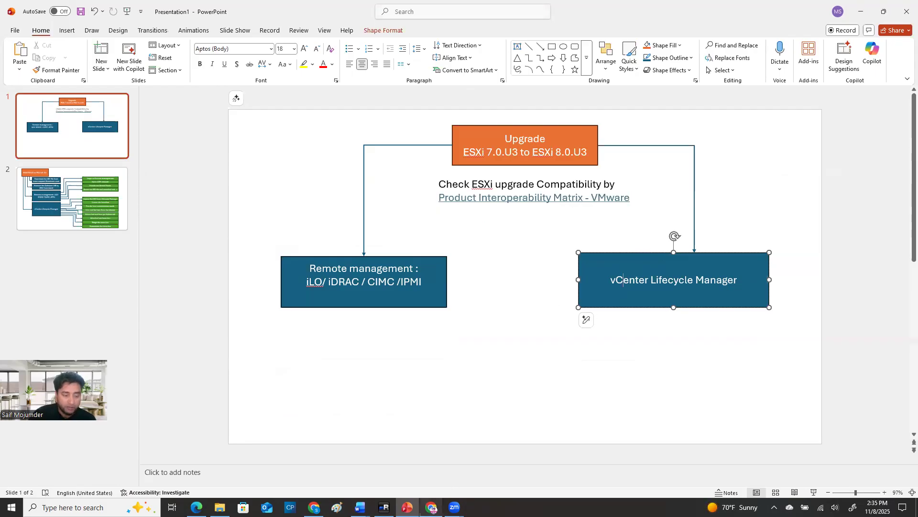
click(384, 507)
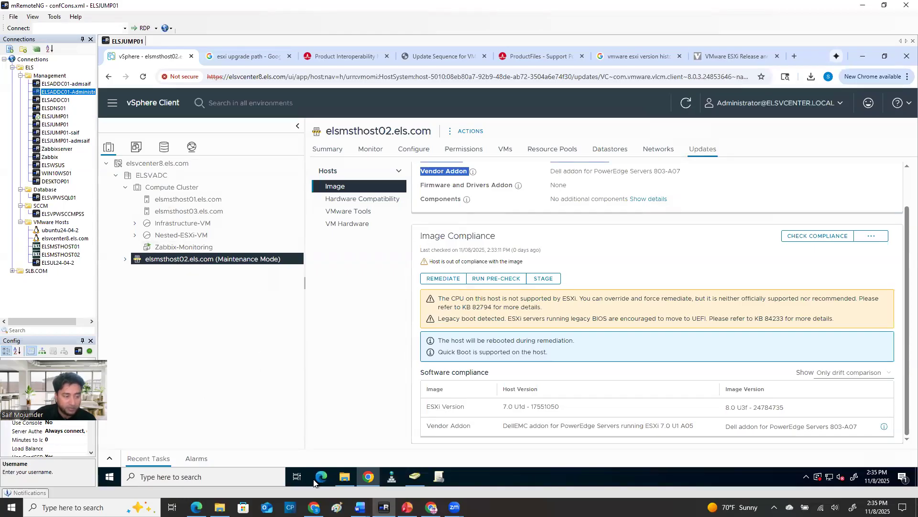
click(176, 478)
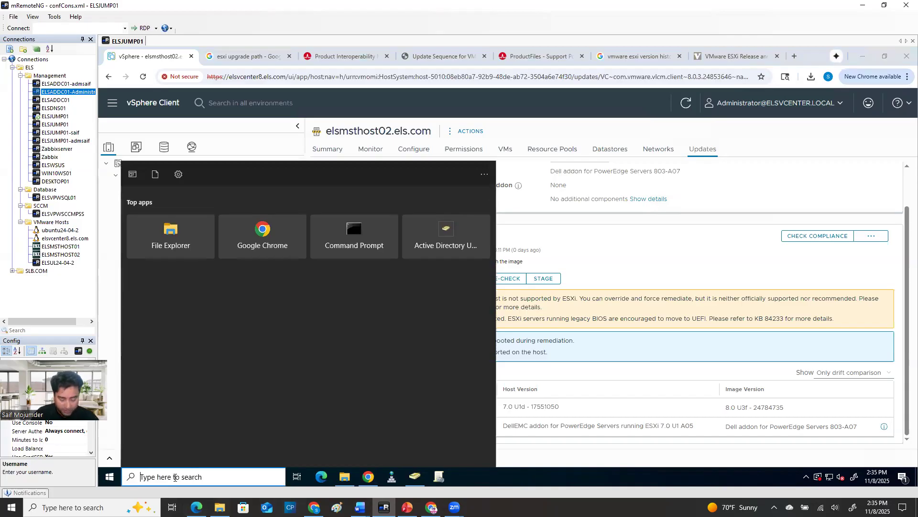
text(pu)
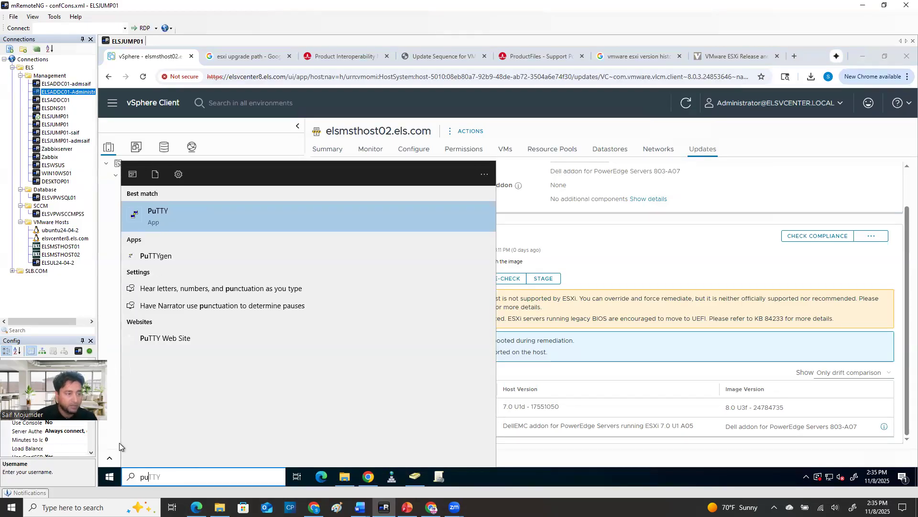
right_click(166, 216)
click(189, 227)
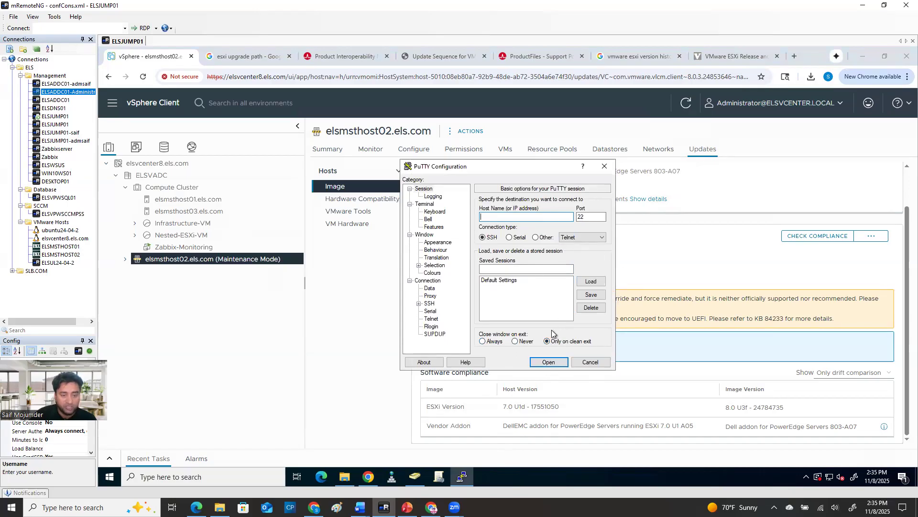
click(590, 362)
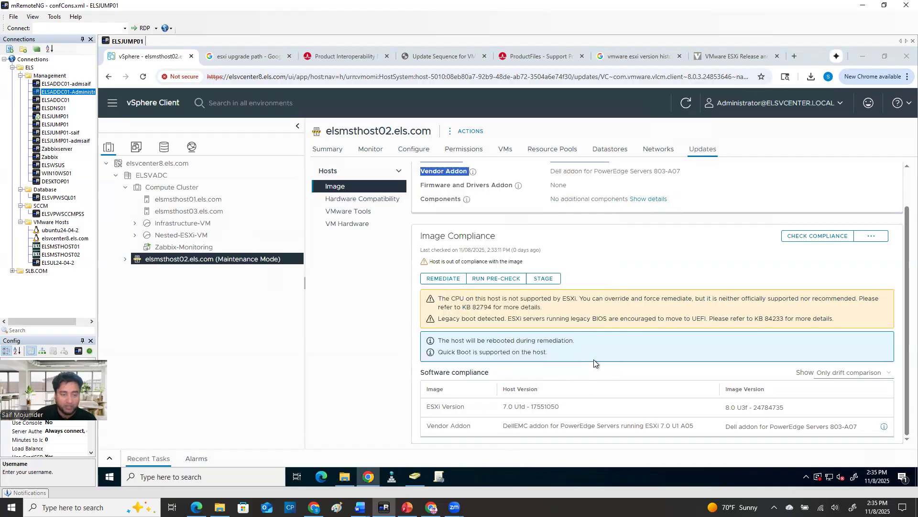
Start the SSH service in the configuration of host elsmsthost02.els.com
click(417, 152)
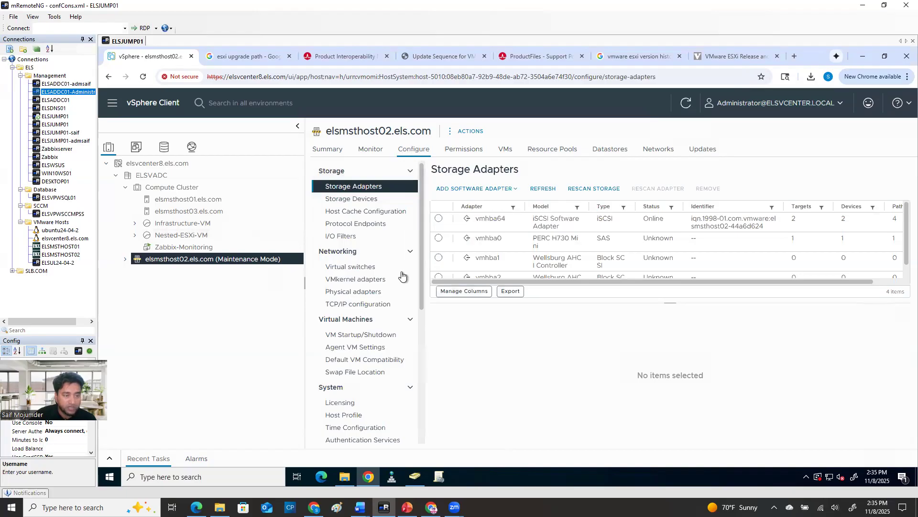
scroll(384, 351, down, 5)
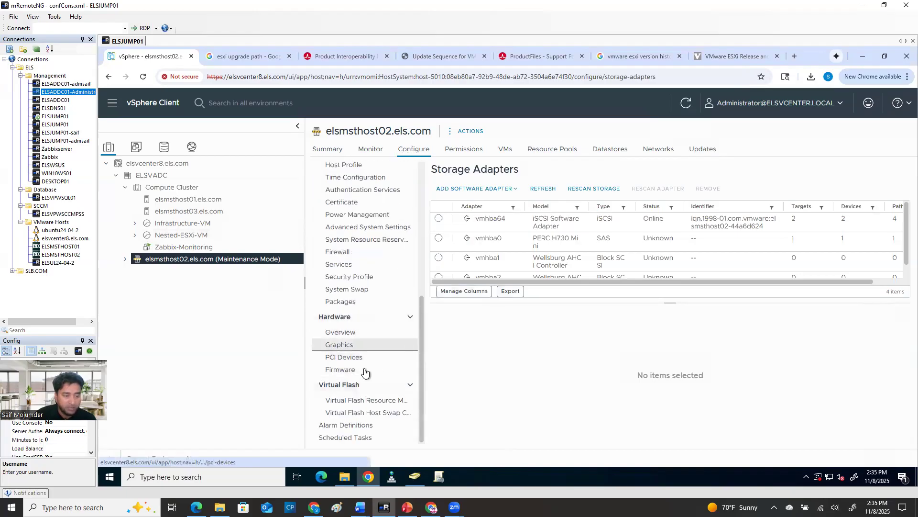
click(350, 267)
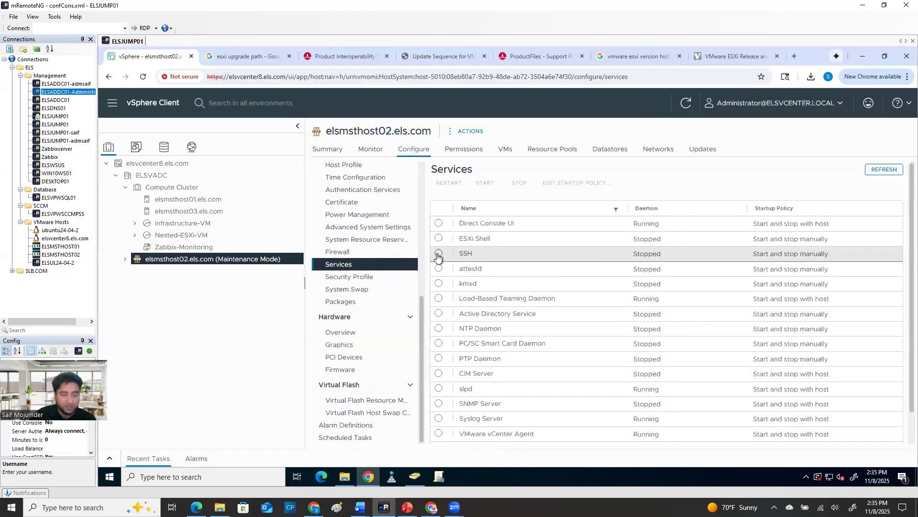
click(438, 253)
click(484, 184)
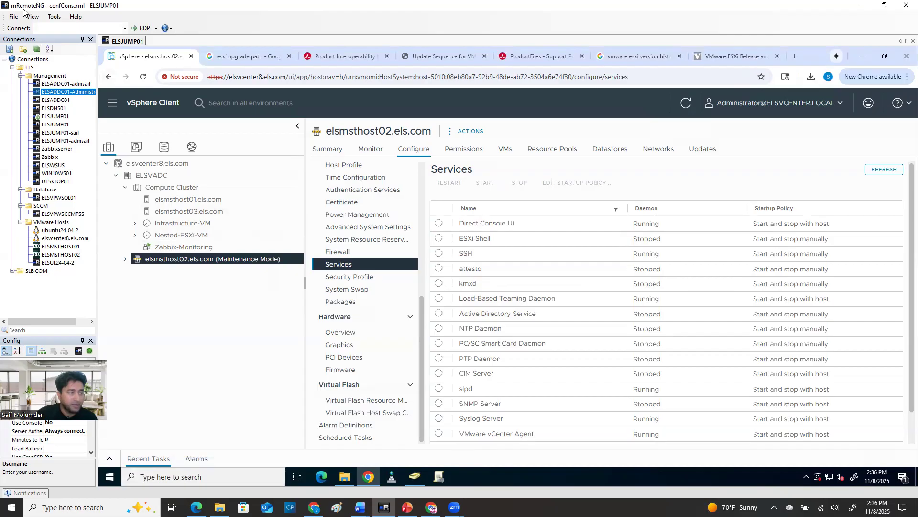
Connect to the saved ELSMSTHOST02 session over SSH and accept the server's new host key
click(60, 254)
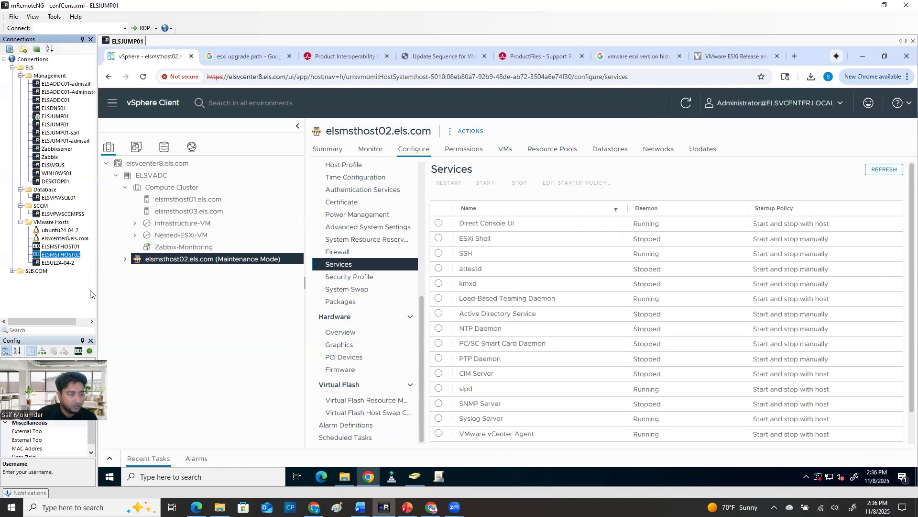
double_click(69, 256)
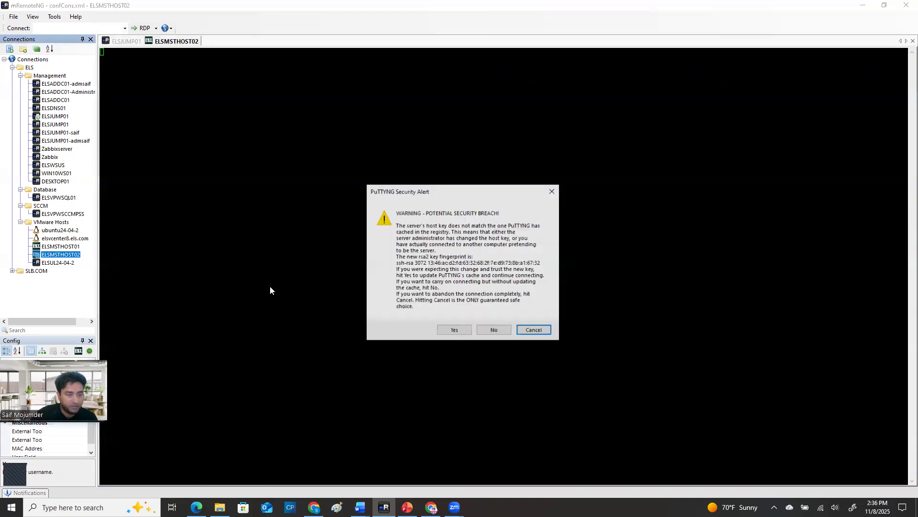
click(453, 330)
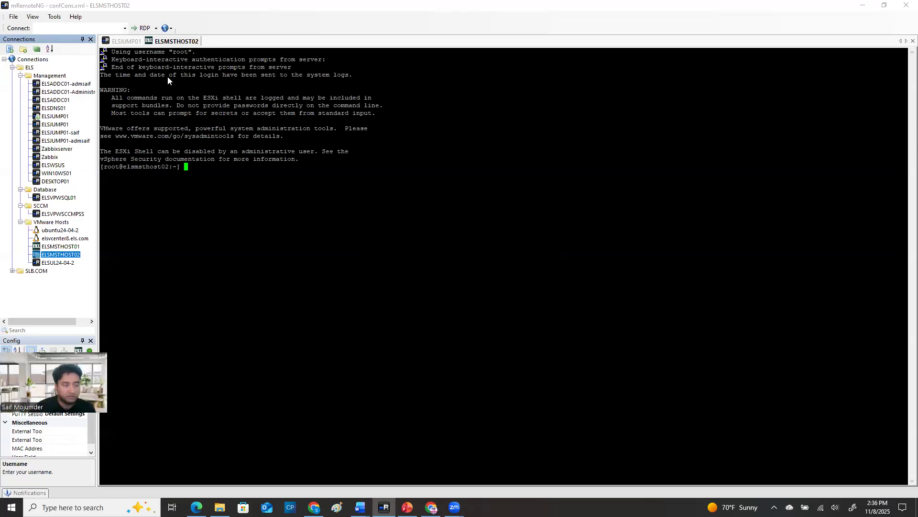
Copy "esxcli software vib remove --vibname scsi-mpt2sas" from the Word document, run it in the ELSMSTHOST02 session and inspect the response
click(361, 507)
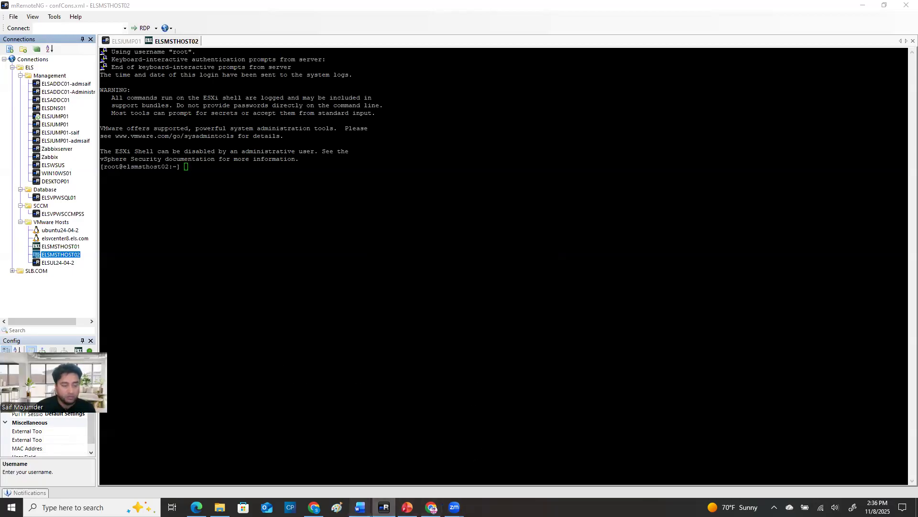
click(385, 488)
click(493, 124)
drag(493, 124, 202, 117)
key(ctrl+c)
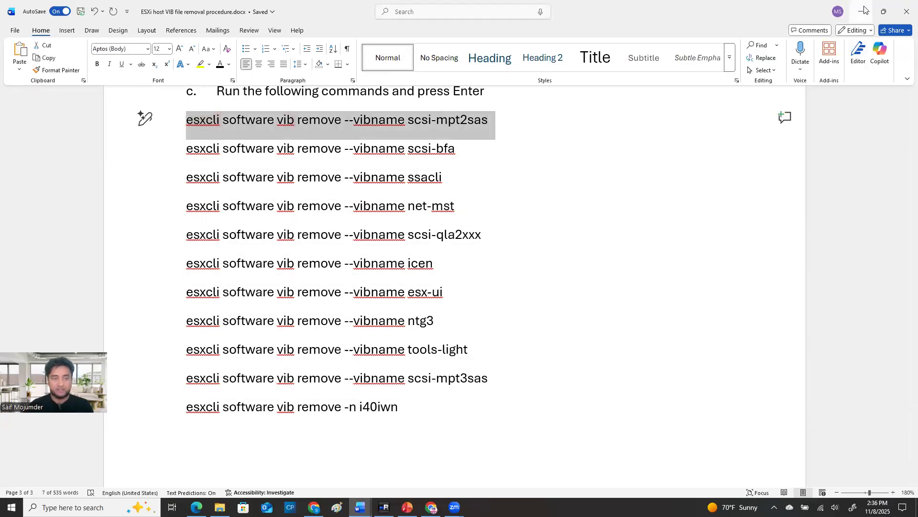
click(860, 11)
right_click(281, 191)
key(Return)
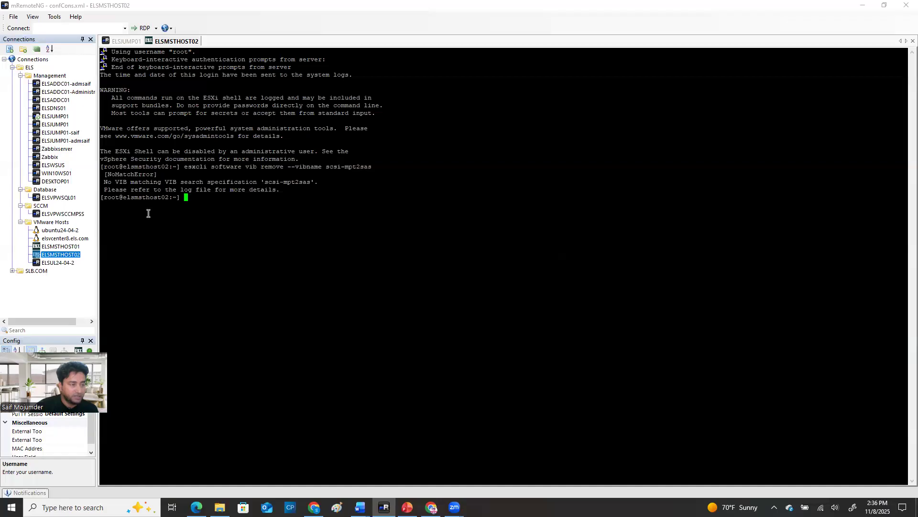
drag(101, 182, 305, 185)
Copy the scsi-bfa removal command from the Word document and run "esxcli software vib remove --vibname scsi-bfa" in the ELSMSTHOST02 session
click(360, 507)
click(410, 463)
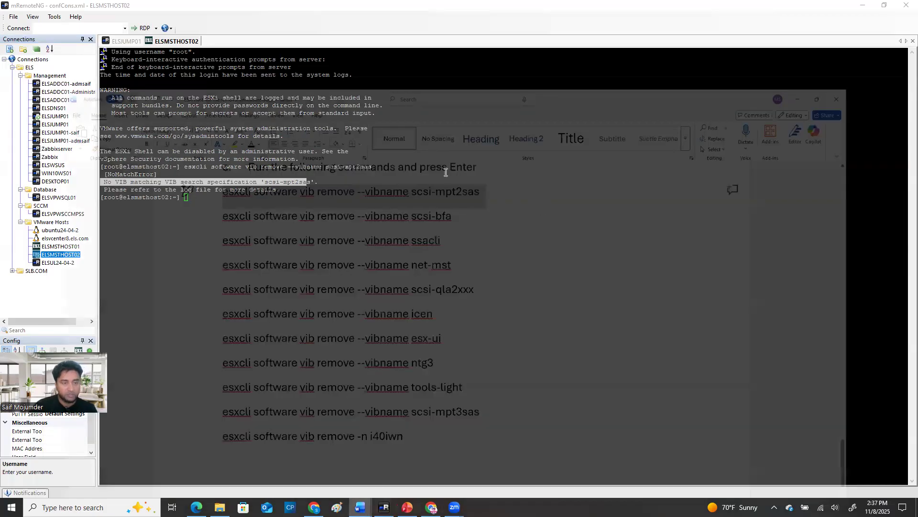
drag(457, 149, 194, 149)
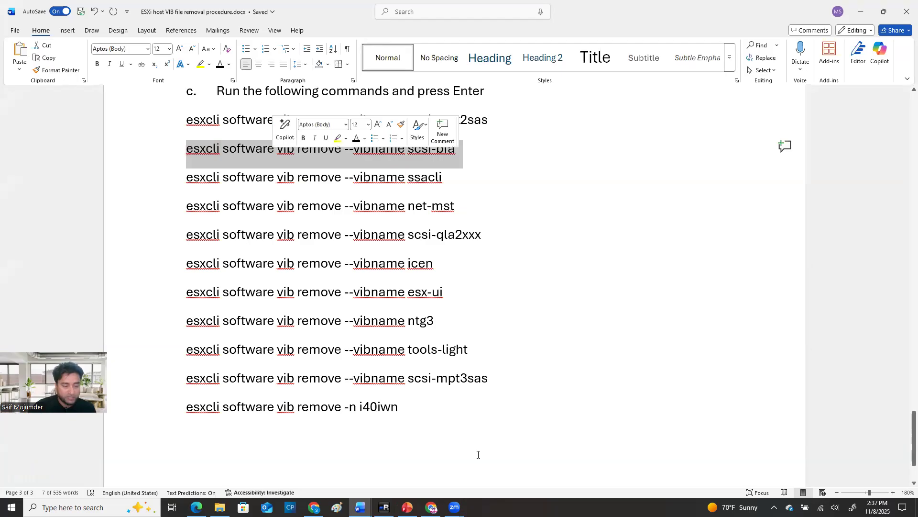
click(407, 507)
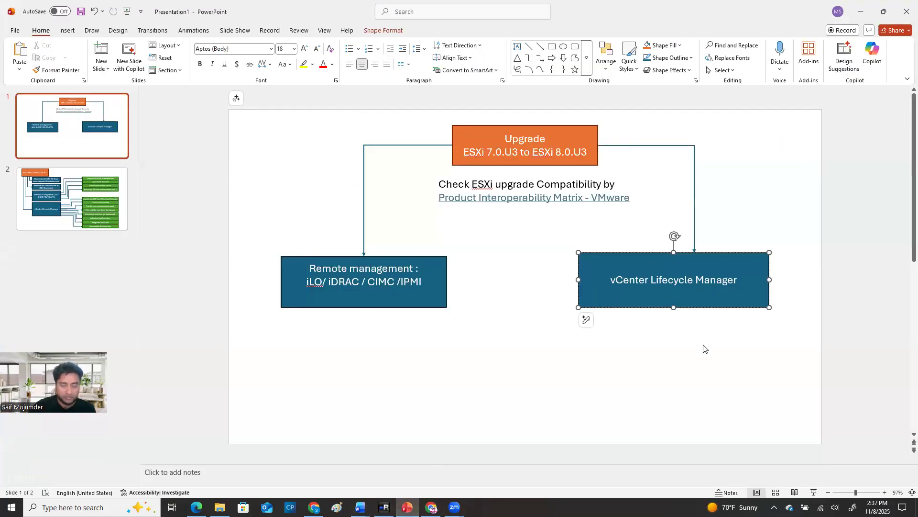
click(861, 11)
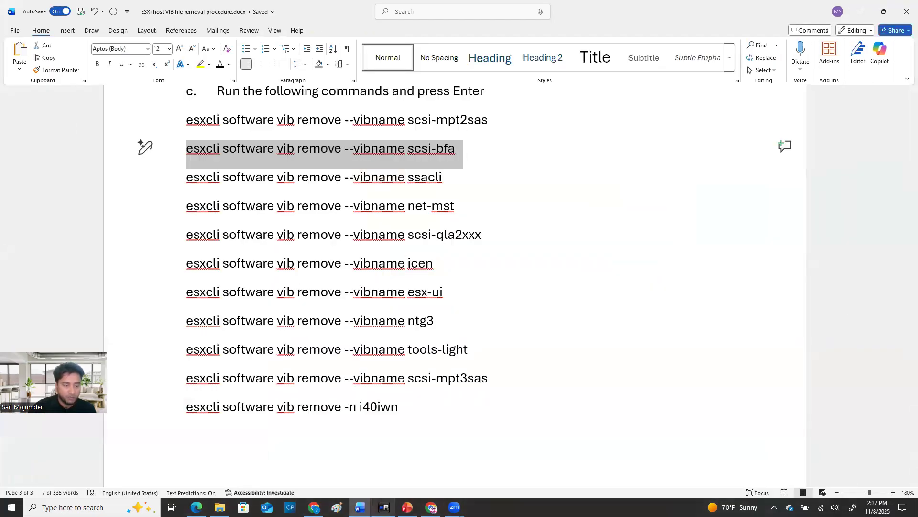
click(385, 507)
key(Up)
key(Up)
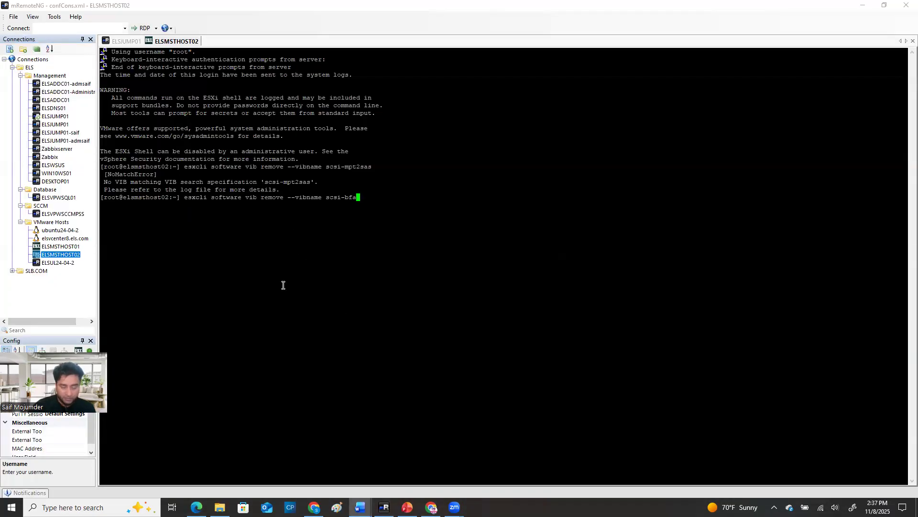
key(Return)
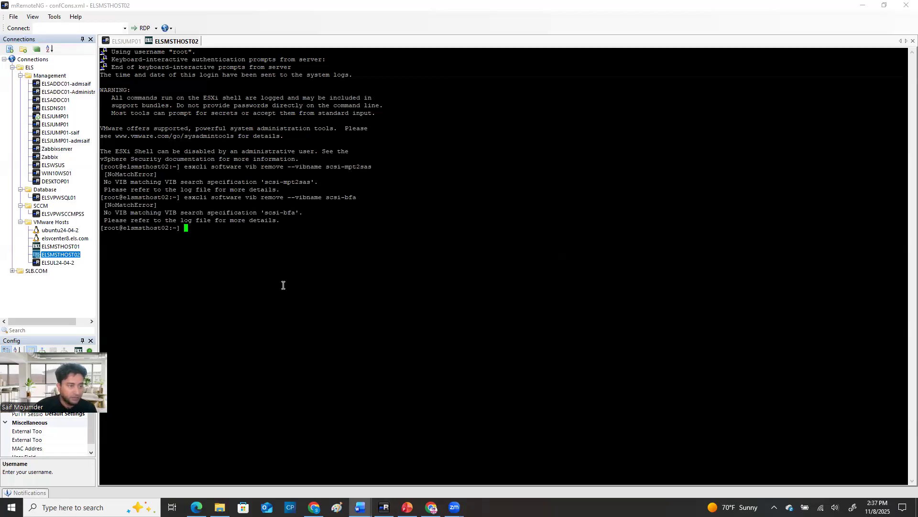
Copy the ssacli removal command from the Word document and run "esxcli software vib remove --vibname ssacli" in the ELSMSTHOST02 session
mouse_move(364, 506)
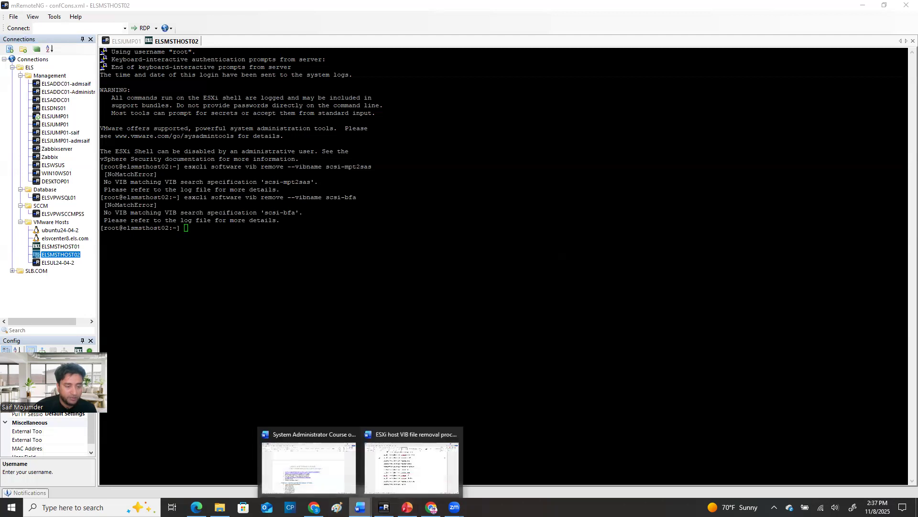
click(426, 467)
triple_click(450, 165)
drag(450, 176, 189, 179)
key(ctrl+c)
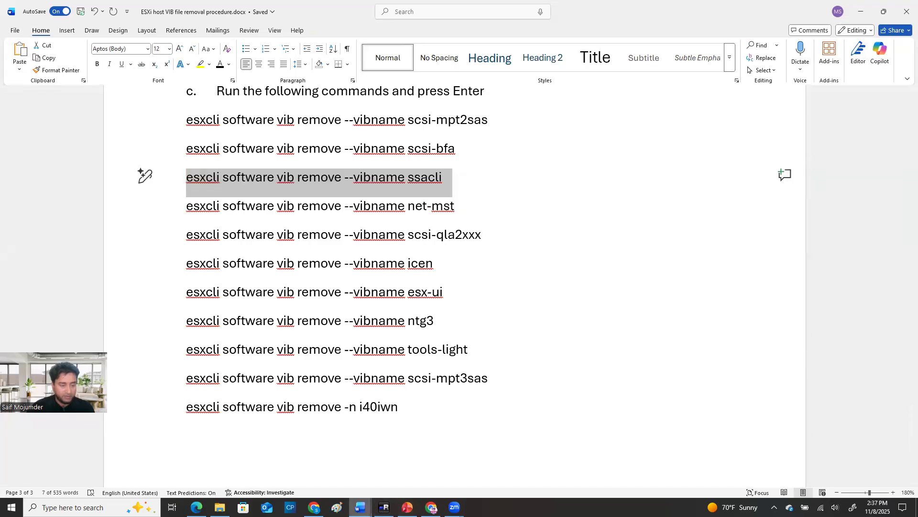
click(384, 507)
right_click(249, 268)
key(Return)
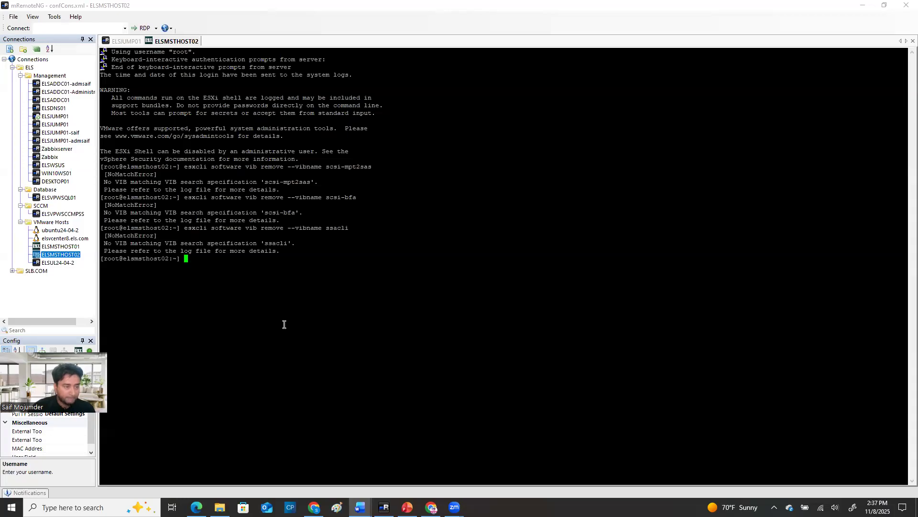
Copy the net-mst removal command from the VIB removal document and run "esxcli software vib remove --vibname net-mst" in the ELSMSTHOST02 session
click(407, 507)
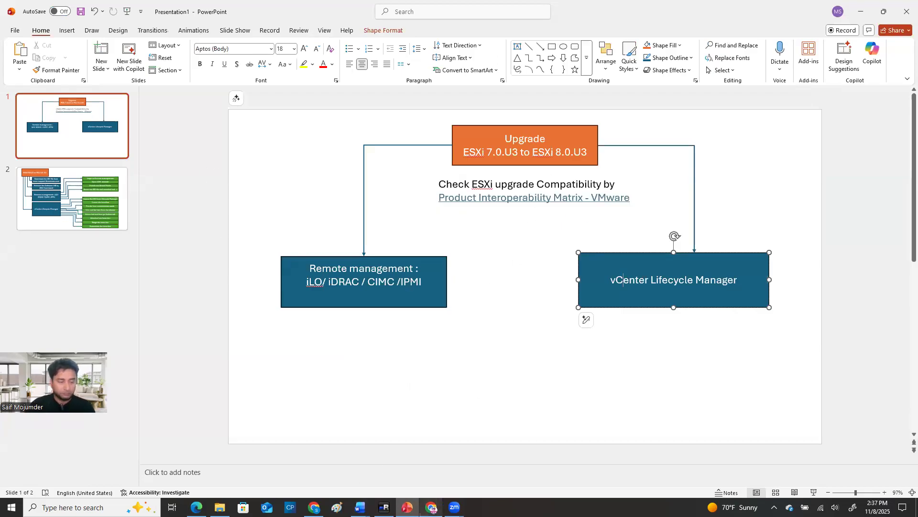
mouse_move(432, 508)
click(360, 507)
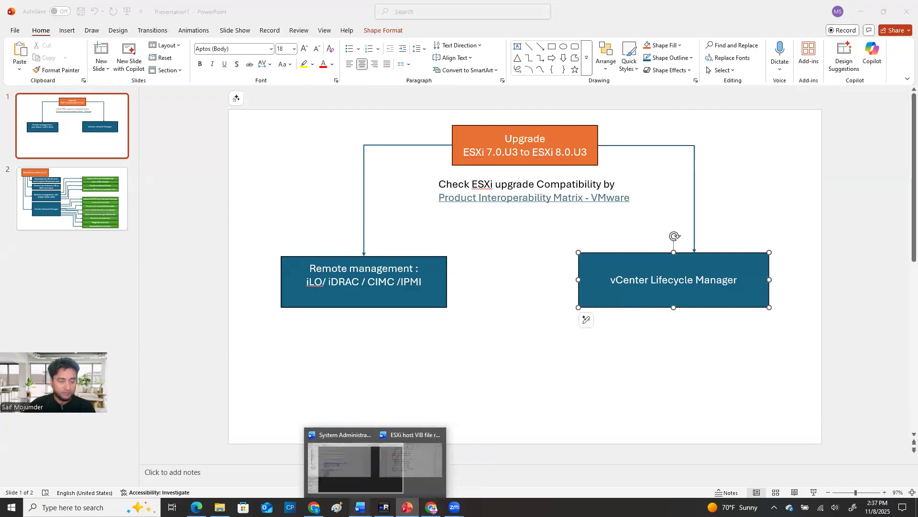
click(395, 433)
drag(463, 203, 171, 213)
key(ctrl+c)
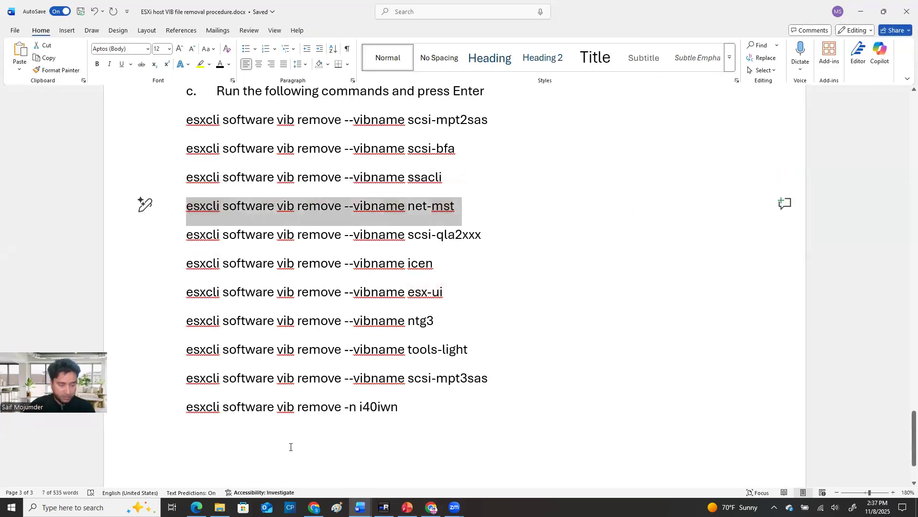
click(313, 507)
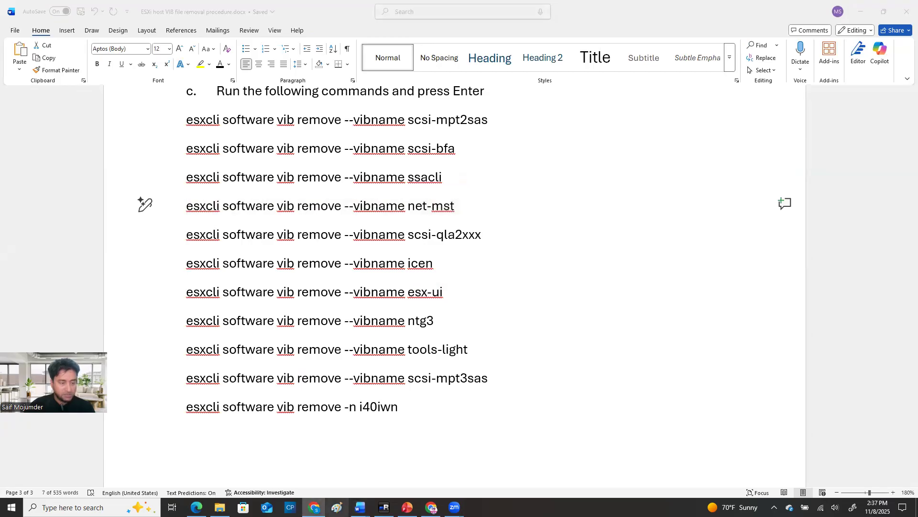
click(384, 507)
right_click(215, 279)
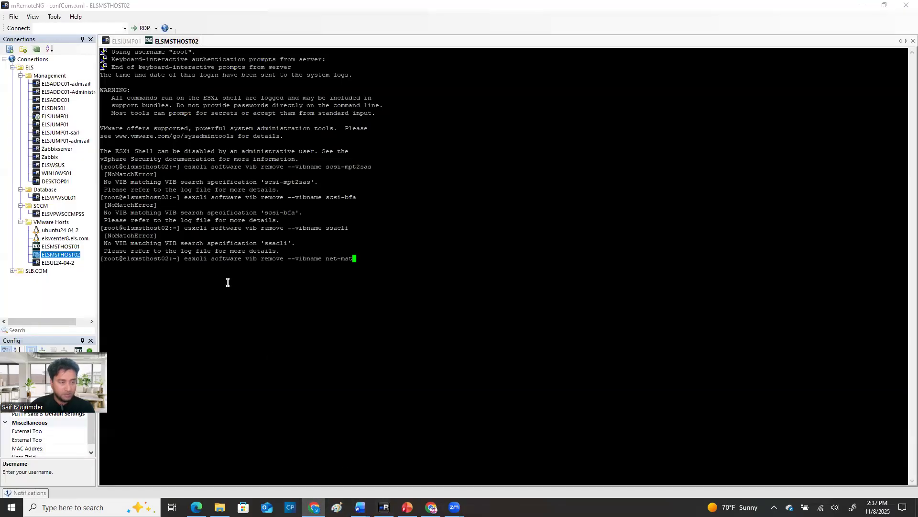
key(Return)
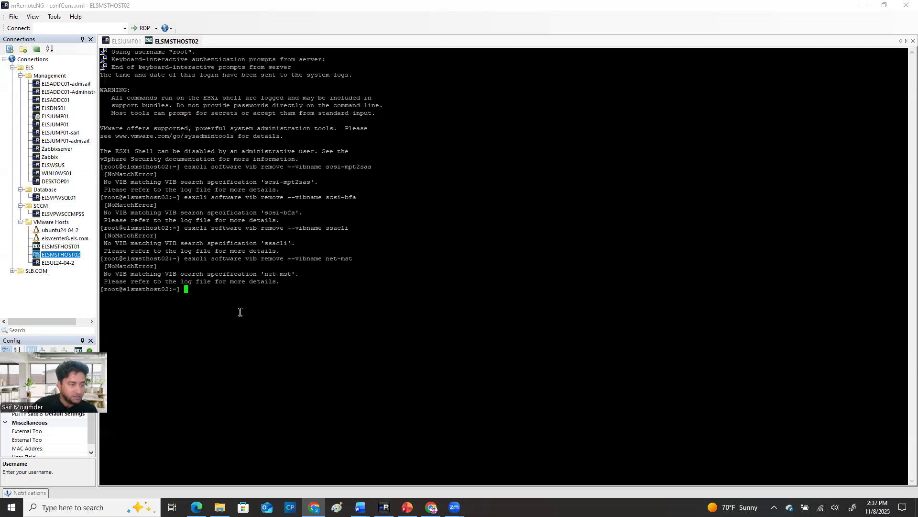
Copy the scsi-qla2xxx removal command from the Word document and run "esxcli software vib remove --vibname scsi-qla2xxx" on ELSMSTHOST02
click(360, 507)
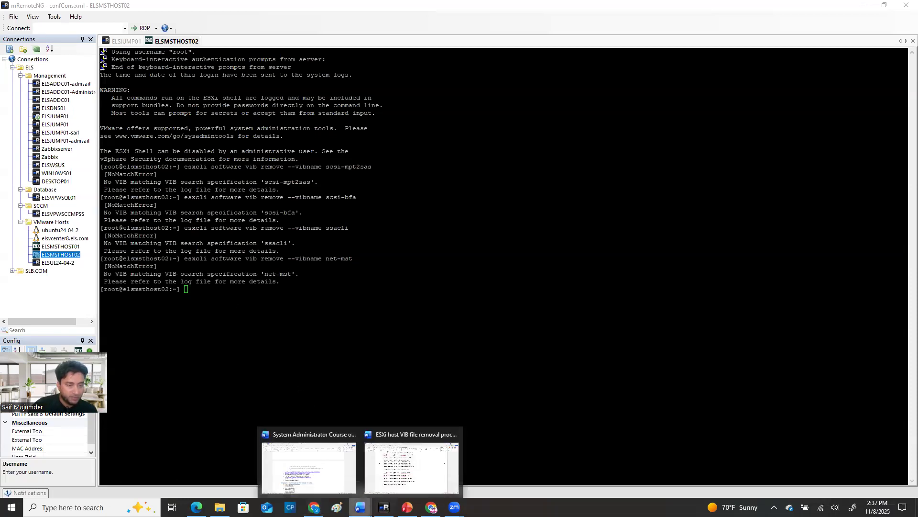
click(400, 473)
drag(484, 234, 175, 227)
key(ctrl+c)
click(384, 507)
right_click(328, 339)
key(Return)
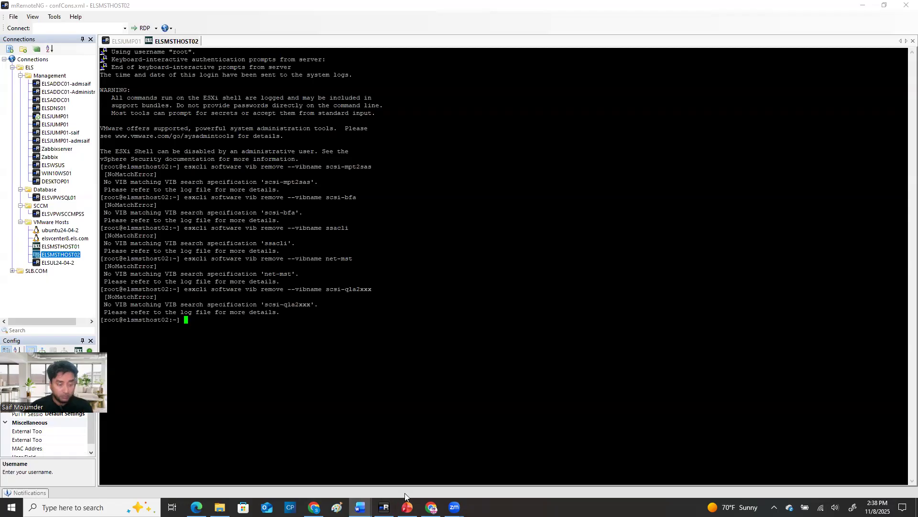
Copy "esxcli software vib remove --vibname icen" from the Word document, run it in the ELSMSTHOST02 session and check its reboot requirement
click(431, 507)
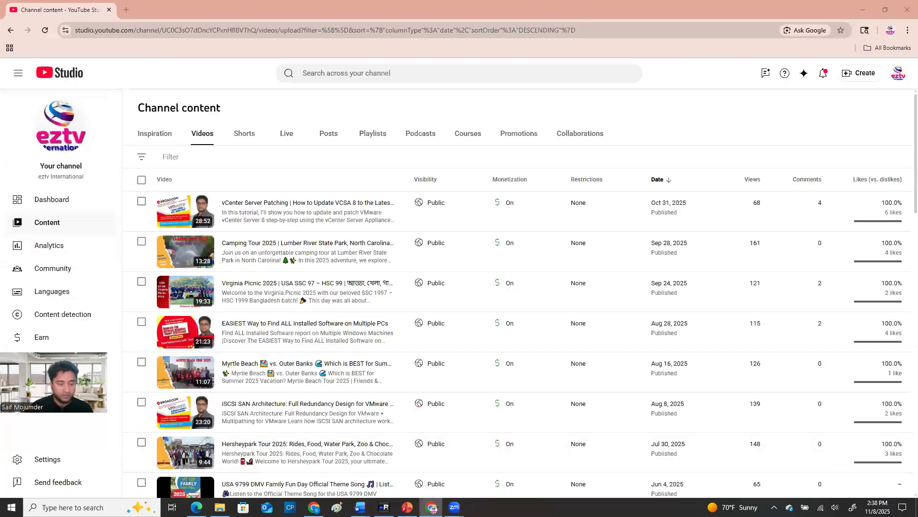
click(384, 507)
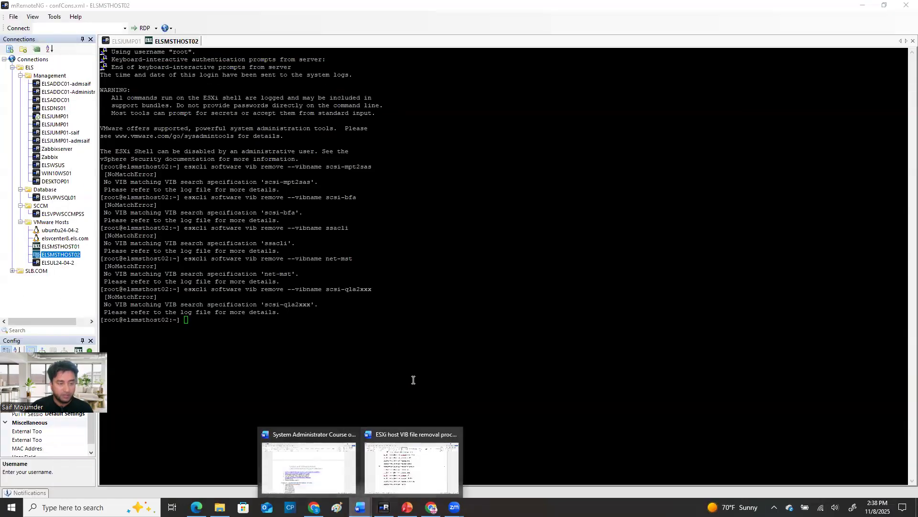
click(397, 468)
drag(440, 267, 188, 275)
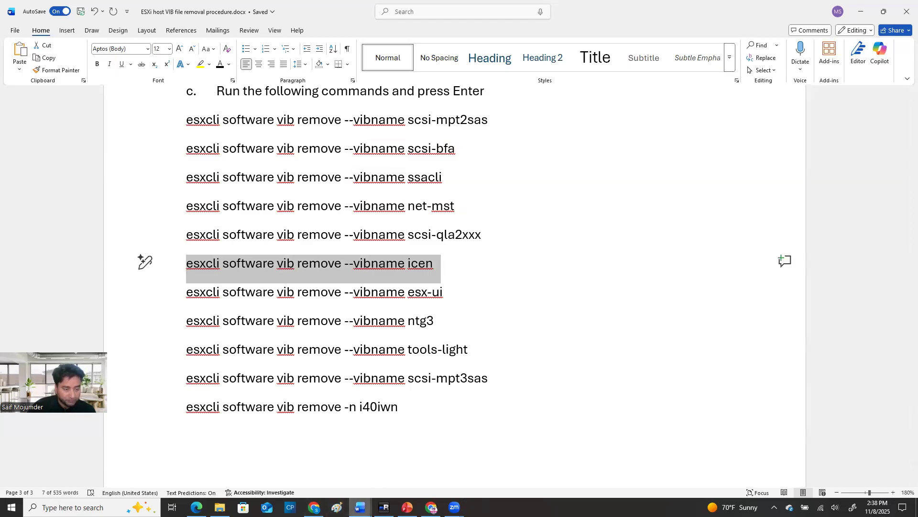
click(383, 507)
right_click(263, 327)
key(Return)
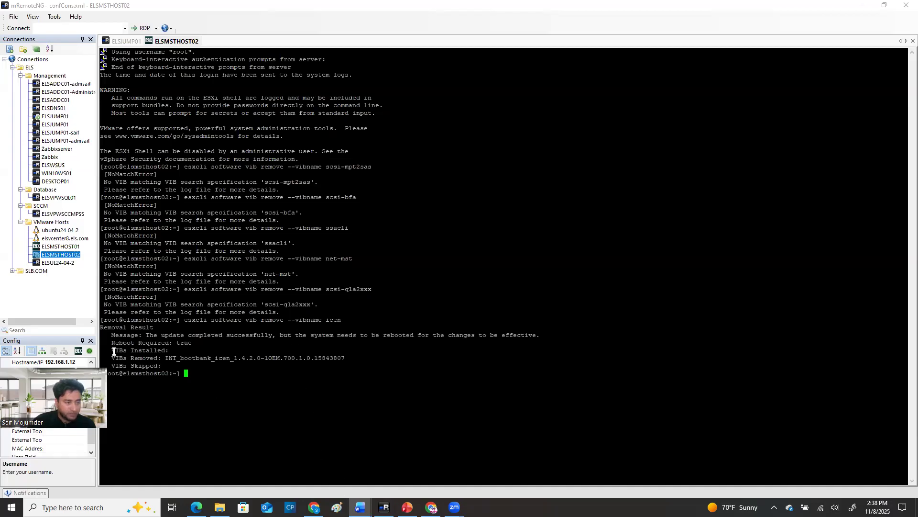
drag(110, 349, 191, 343)
click(126, 340)
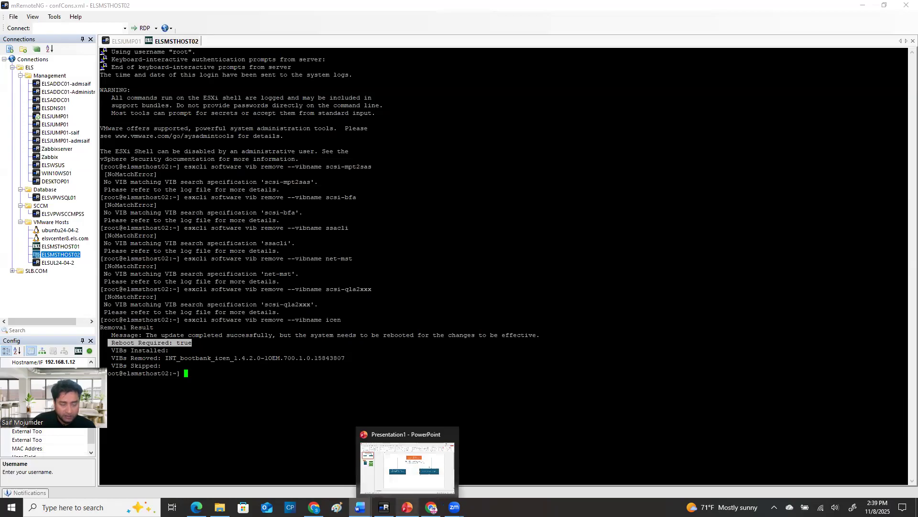
Copy "esxcli software vib remove --vibname esx-ui" from the Word document, run it on ELSMSTHOST02 and check the removed VIBs
click(415, 505)
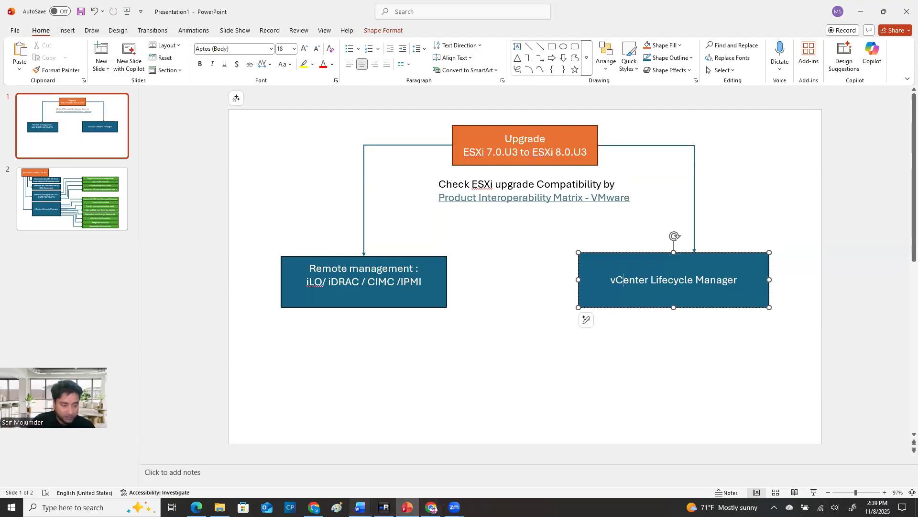
click(360, 507)
click(387, 487)
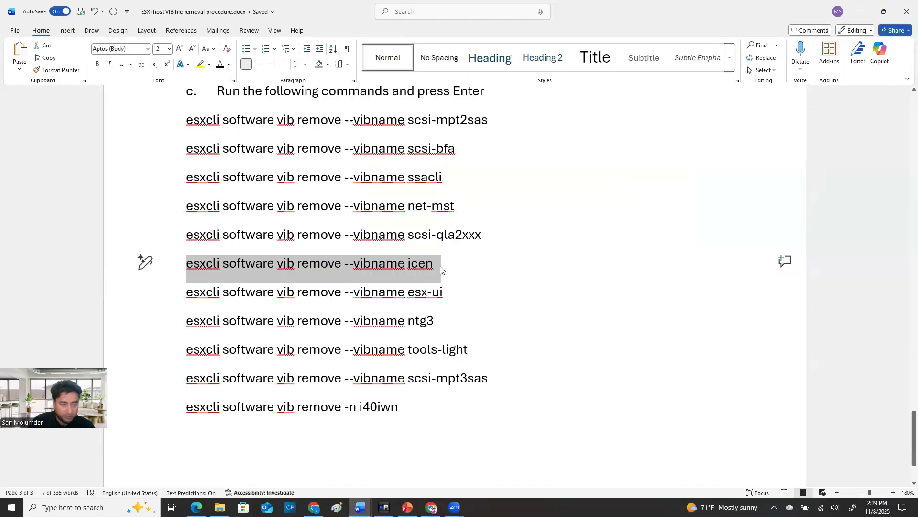
drag(453, 293, 168, 292)
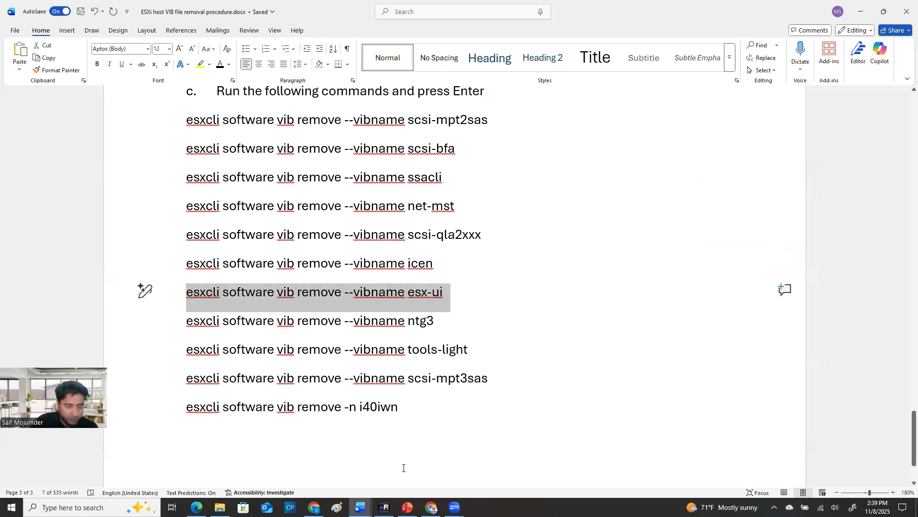
click(383, 507)
right_click(385, 410)
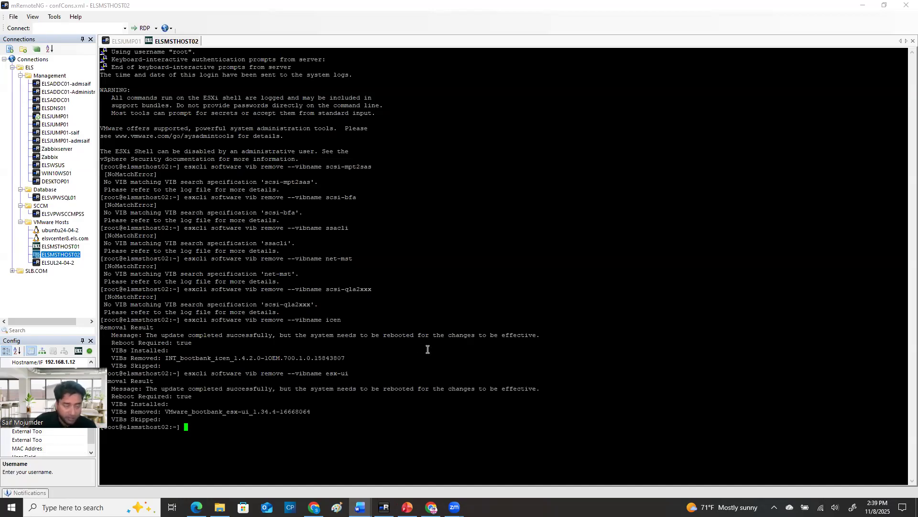
drag(111, 404, 180, 410)
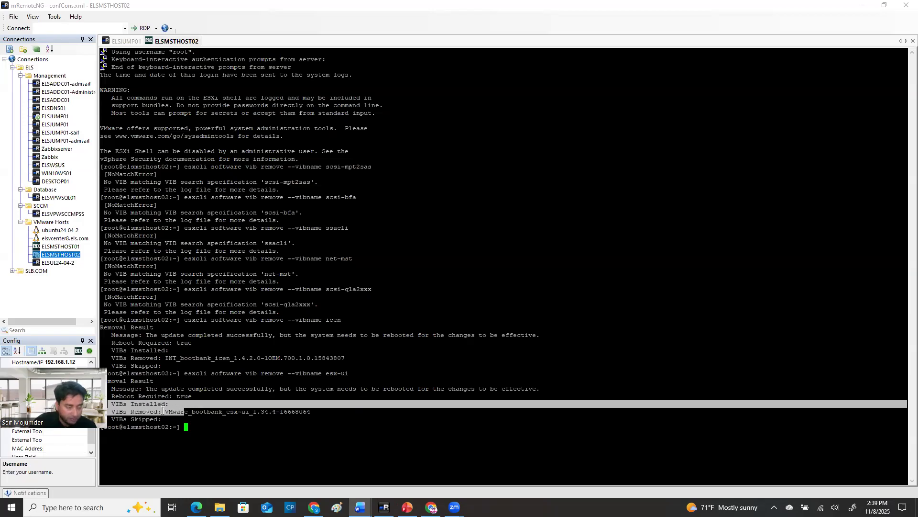
click(163, 410)
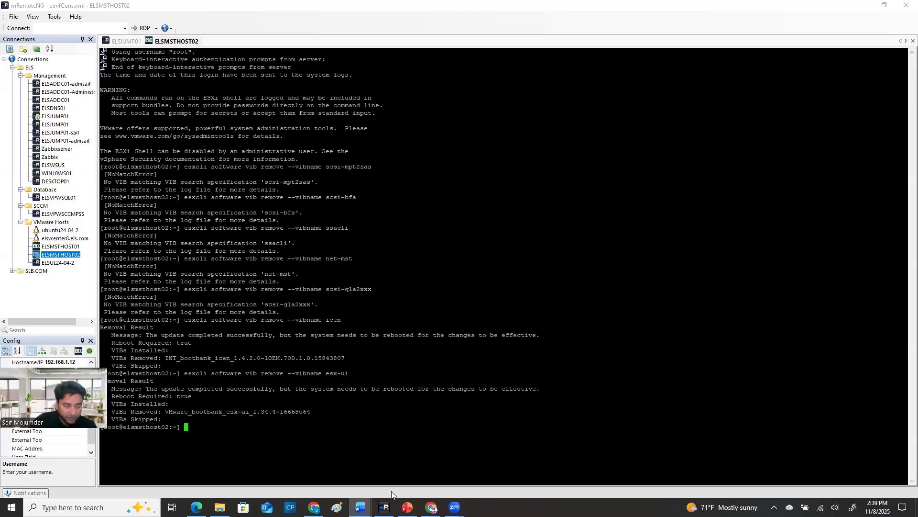
Copy "esxcli software vib remove --vibname ntg3" from the Word document, run it on ELSMSTHOST02 and review the removal result
mouse_move(360, 507)
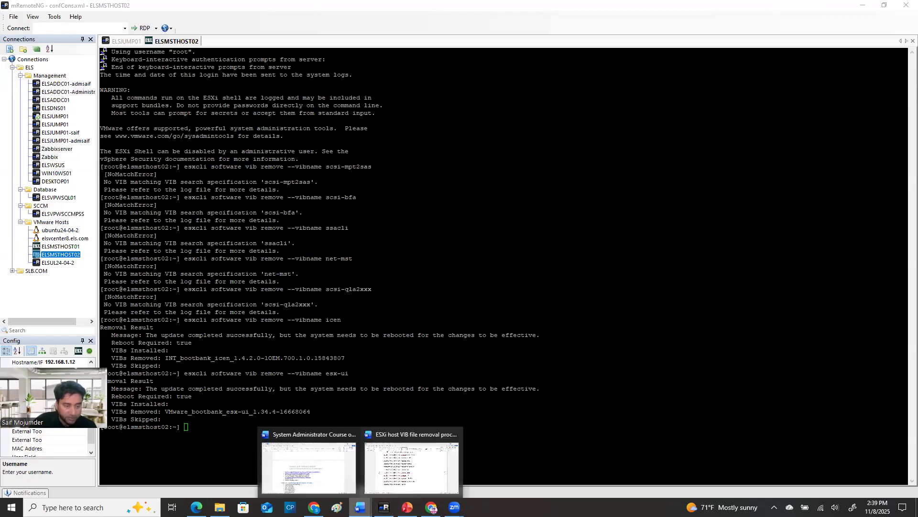
click(400, 481)
drag(443, 321, 186, 321)
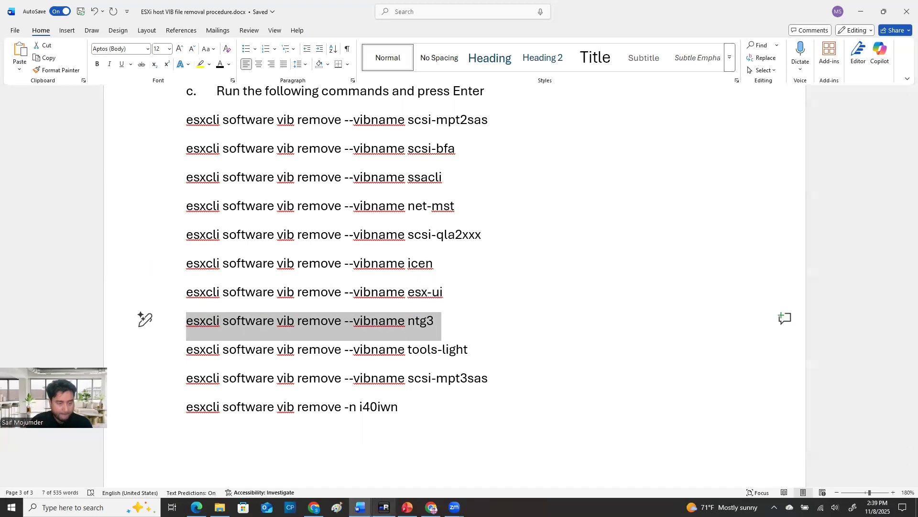
click(383, 507)
right_click(222, 336)
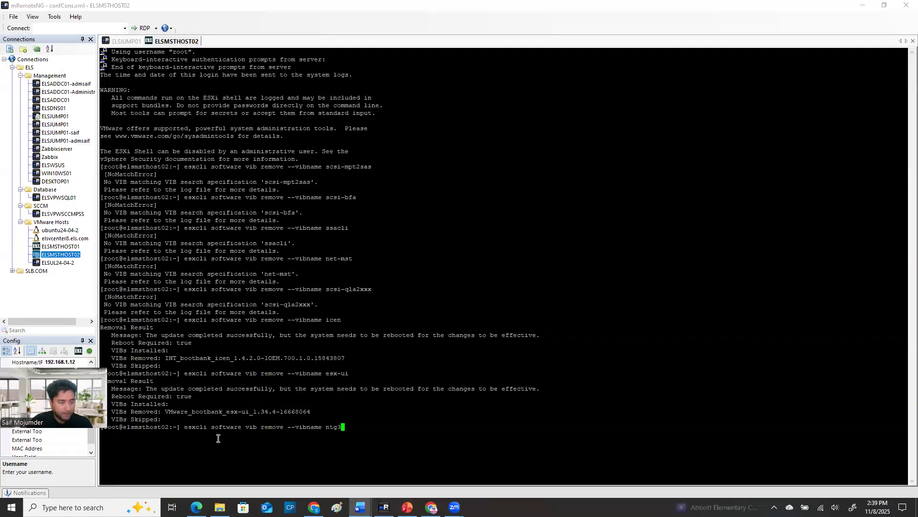
key(Return)
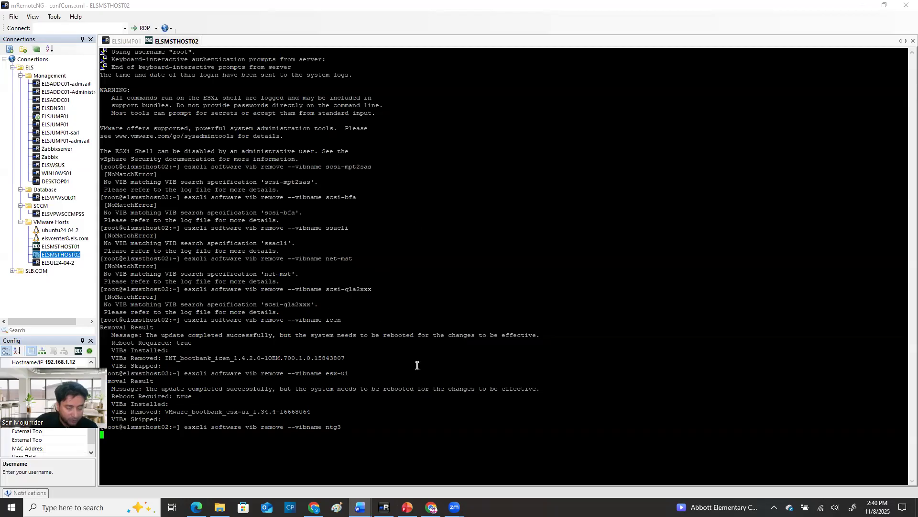
mouse_move(360, 508)
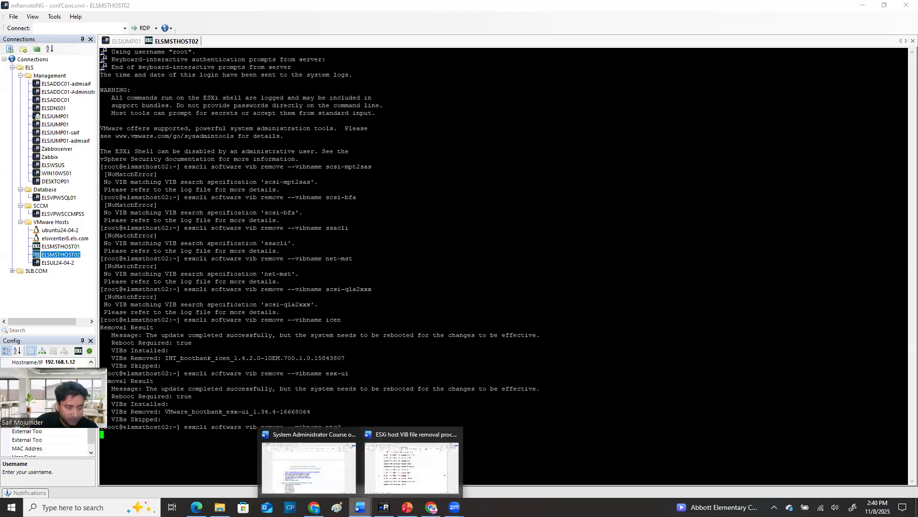
click(388, 479)
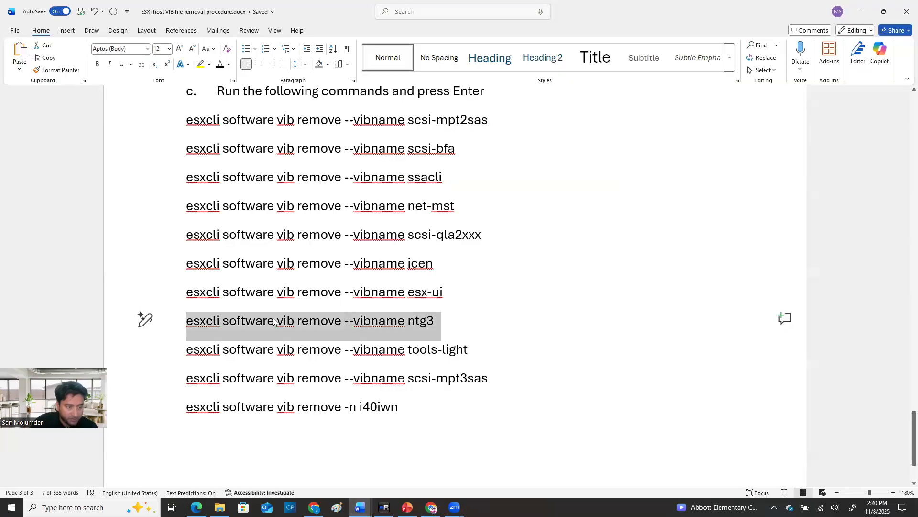
click(861, 14)
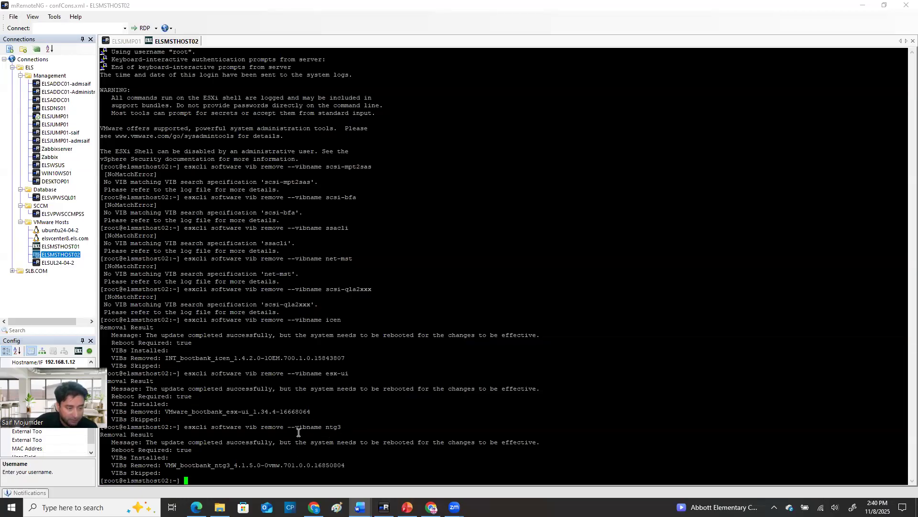
drag(328, 425, 344, 426)
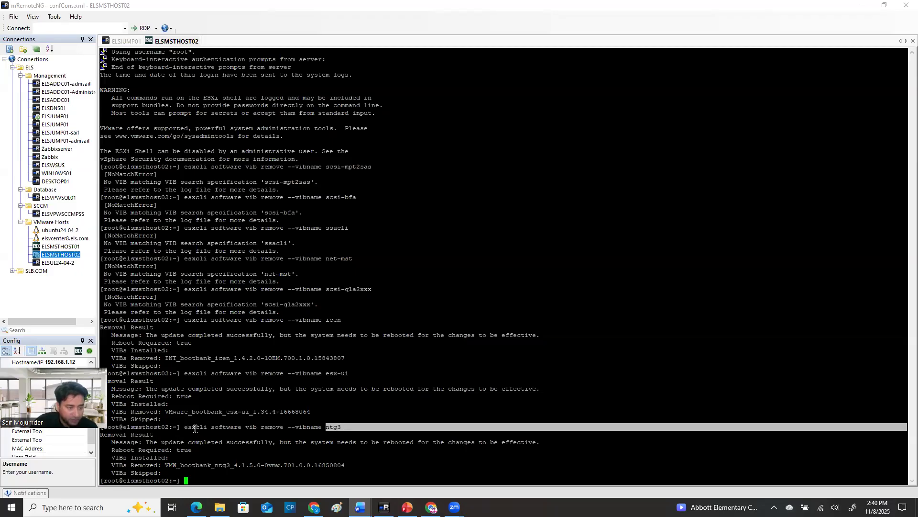
click(326, 426)
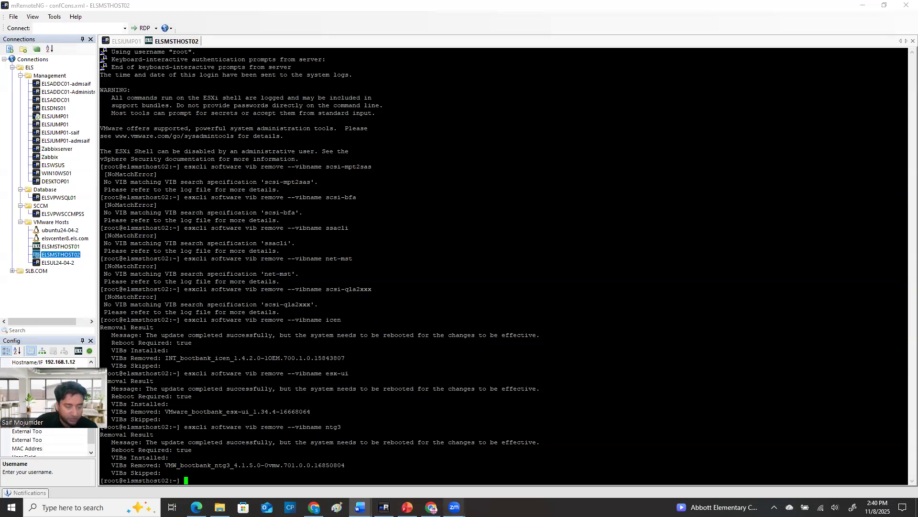
Copy "esxcli software vib remove --vibname tools-light" from the Word document, run it on ELSMSTHOST02 and check its reboot requirement
click(361, 507)
click(412, 461)
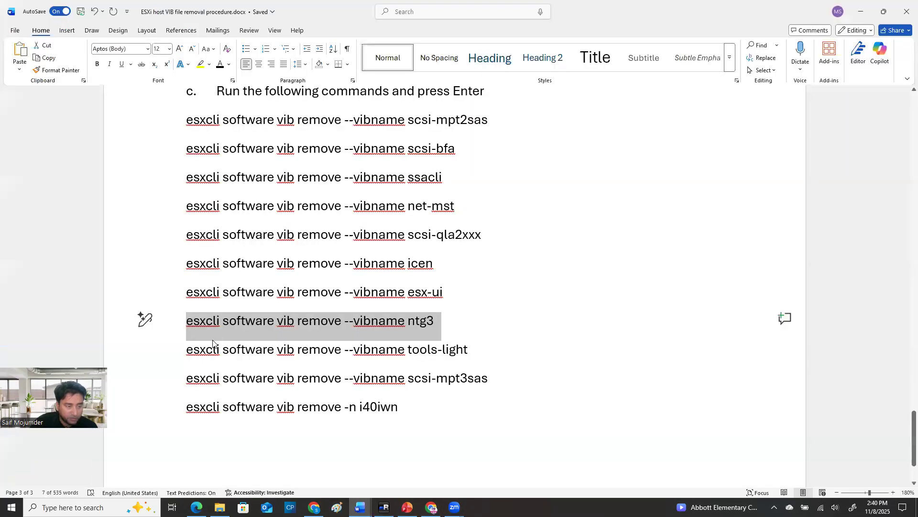
drag(188, 350, 477, 357)
key(ctrl+c)
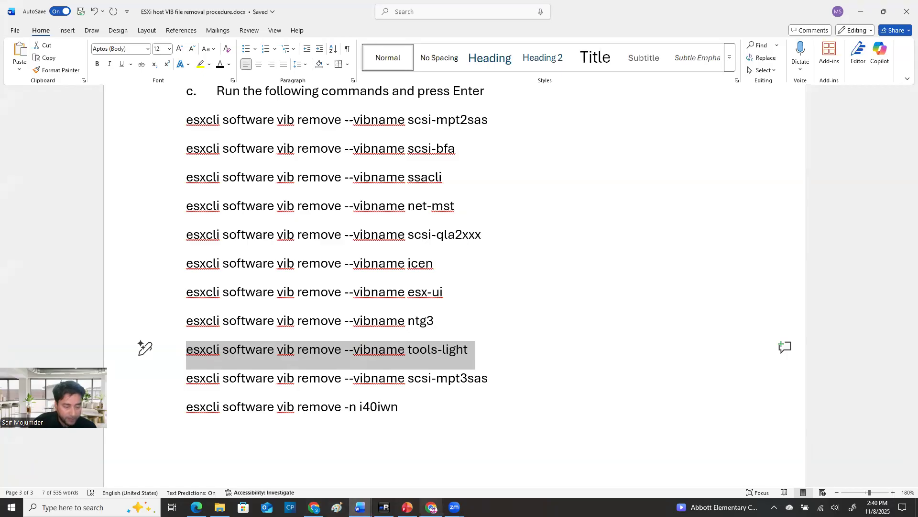
click(384, 507)
right_click(272, 476)
key(Return)
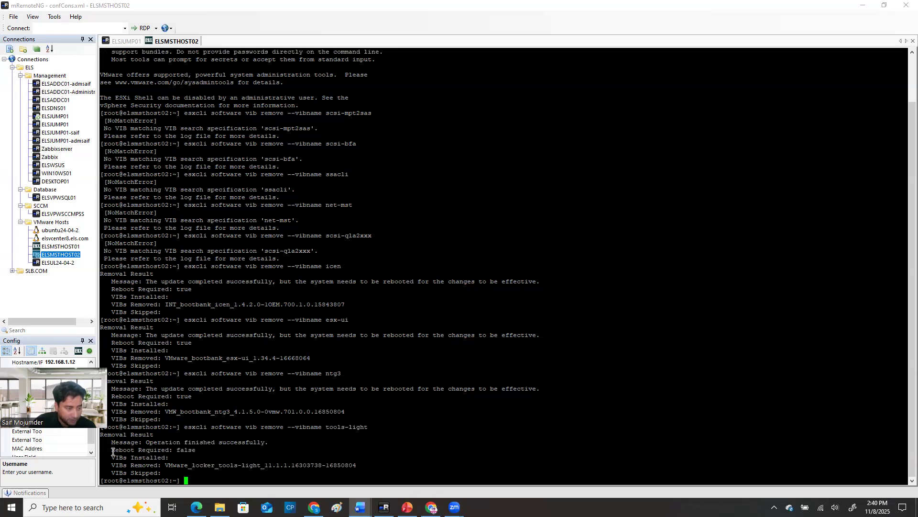
drag(111, 452, 196, 449)
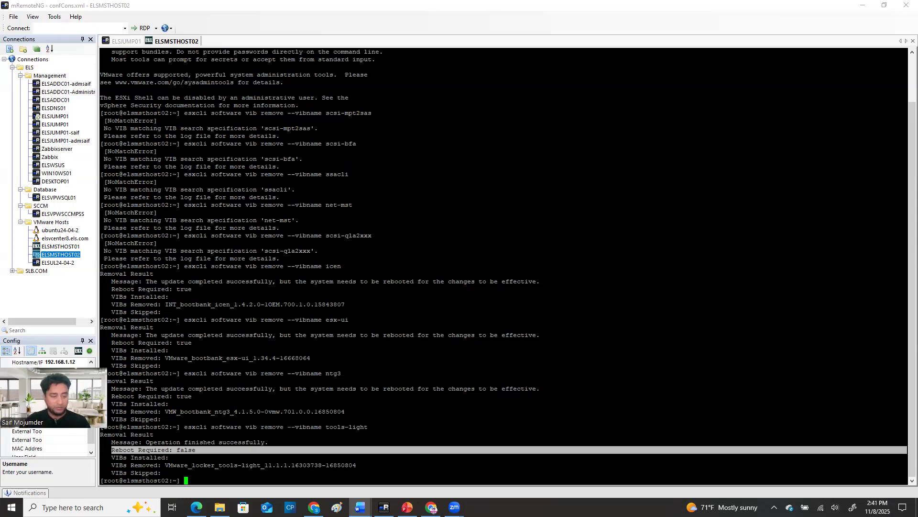
Copy "esxcli software vib remove --vibname scsi-mpt3sas" from the Word document and run it in the ELSMSTHOST02 session
mouse_move(360, 507)
click(412, 459)
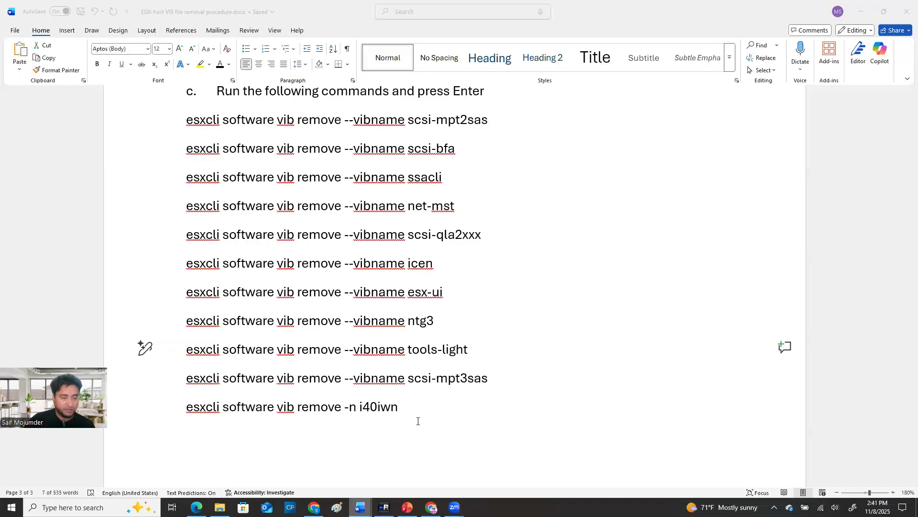
click(143, 377)
key(ctrl+c)
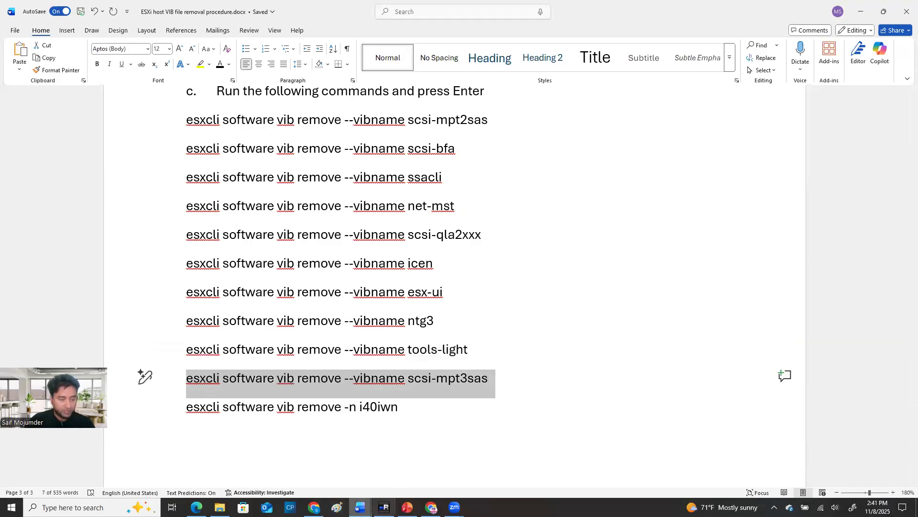
click(384, 507)
right_click(301, 460)
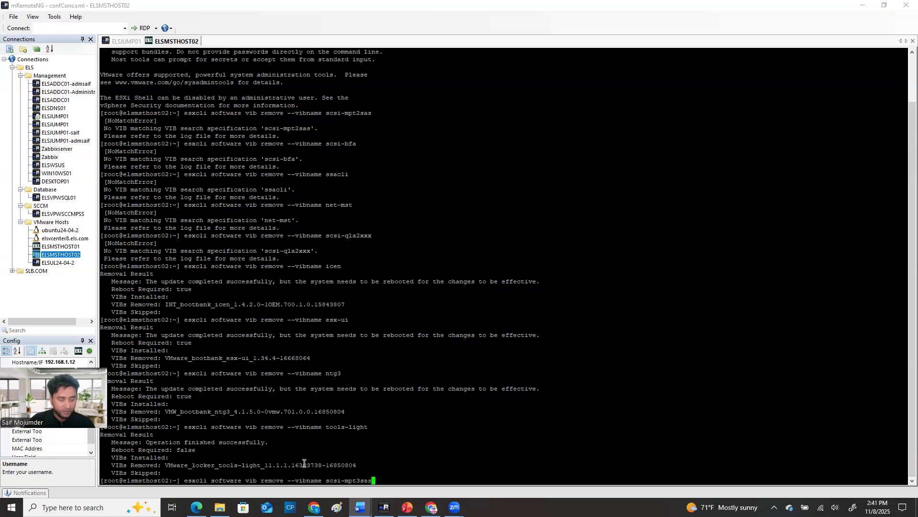
key(Return)
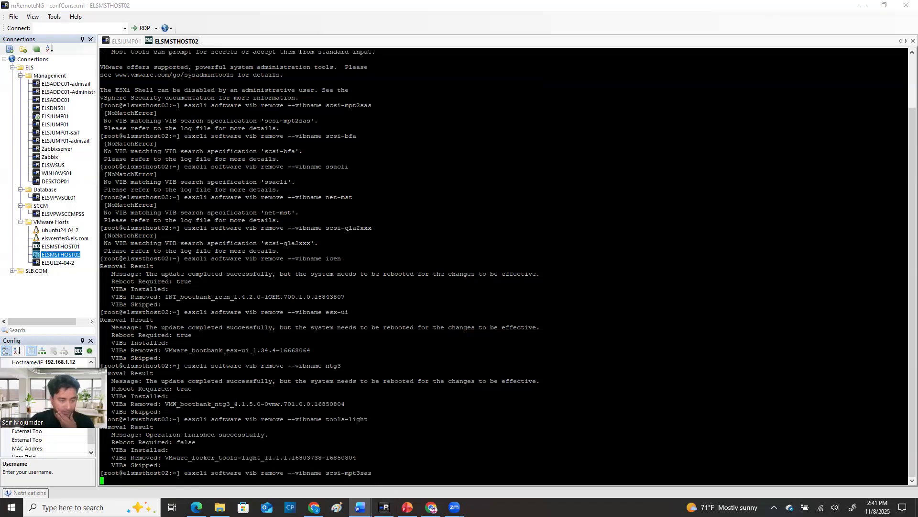
Copy "esxcli software vib remove -n i40iwn" from the Word document, run it on ELSMSTHOST02 and exit the SSH session
mouse_move(360, 507)
click(416, 466)
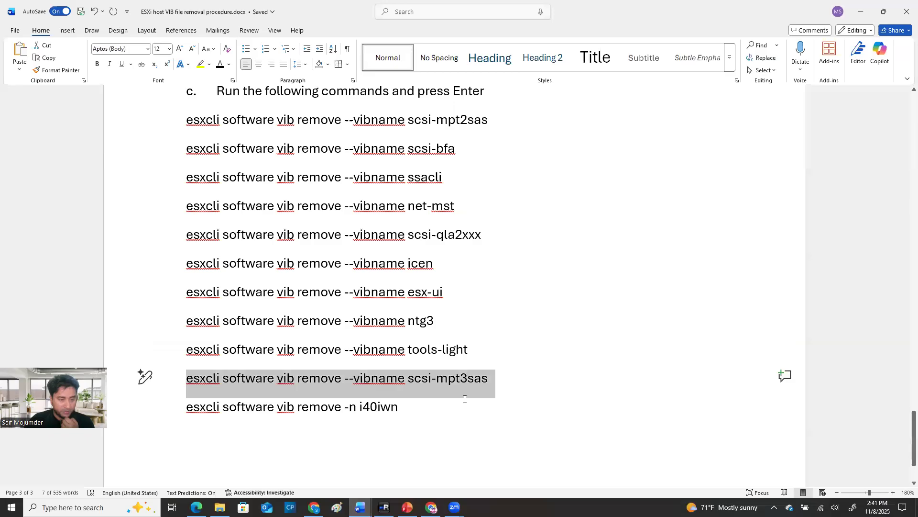
drag(405, 409, 200, 419)
key(ctrl+c)
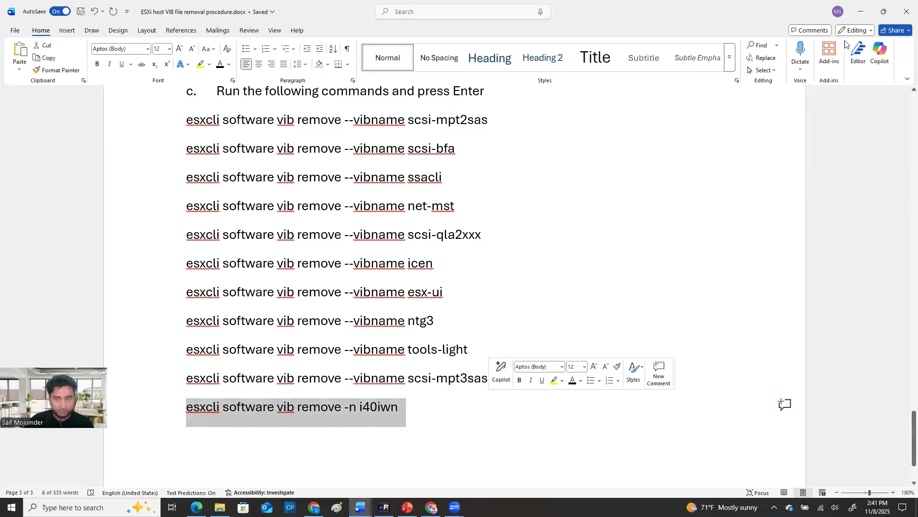
click(860, 15)
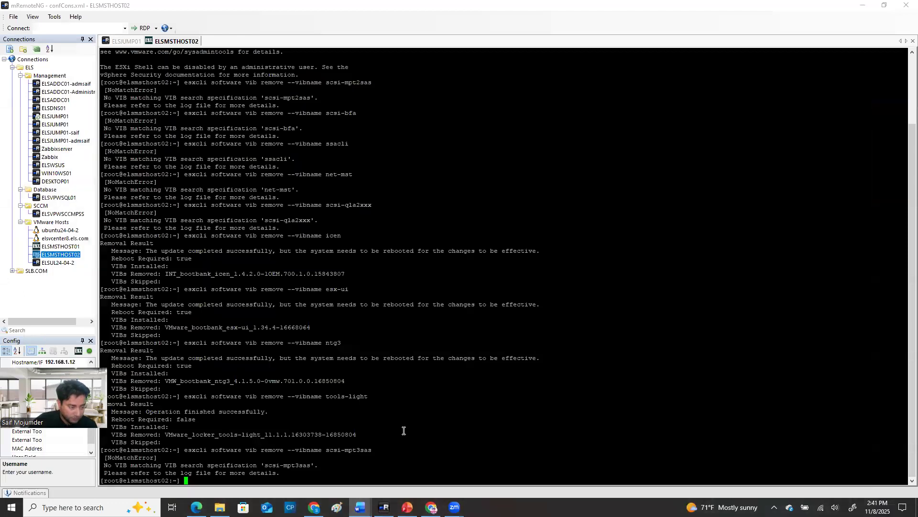
right_click(235, 474)
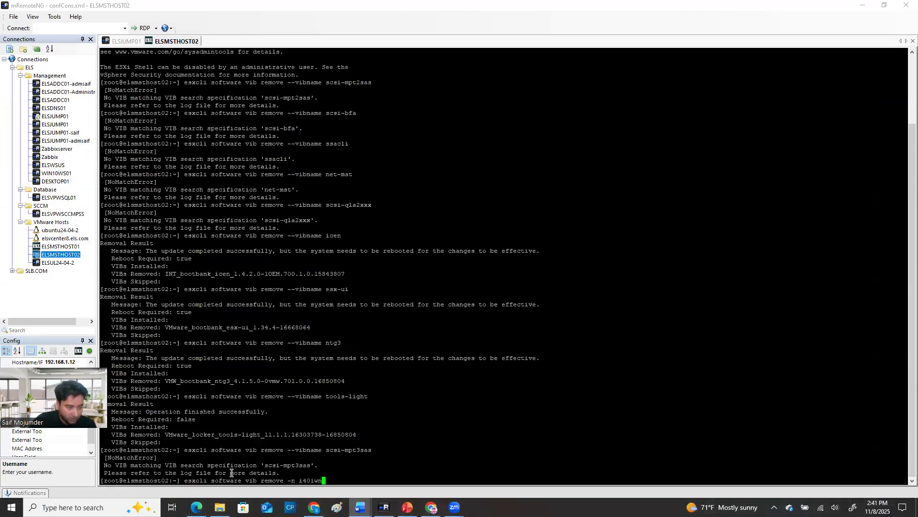
key(Return)
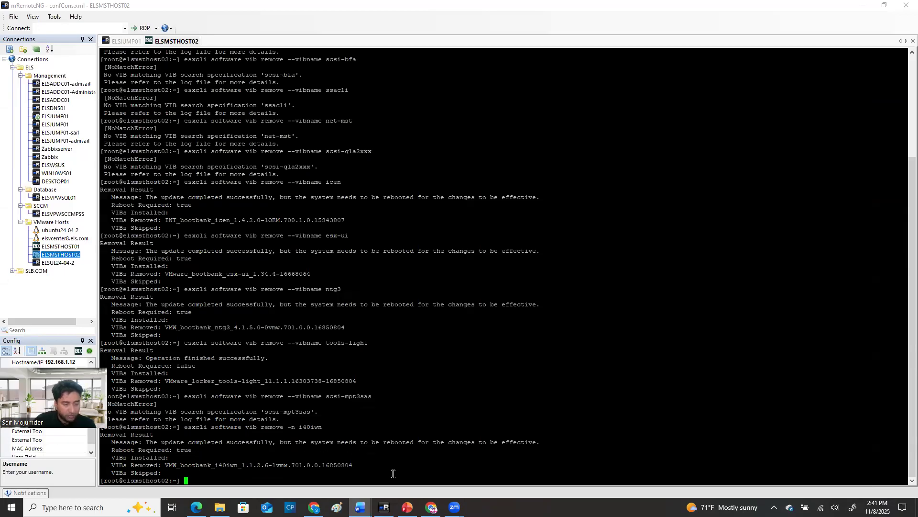
text(exit)
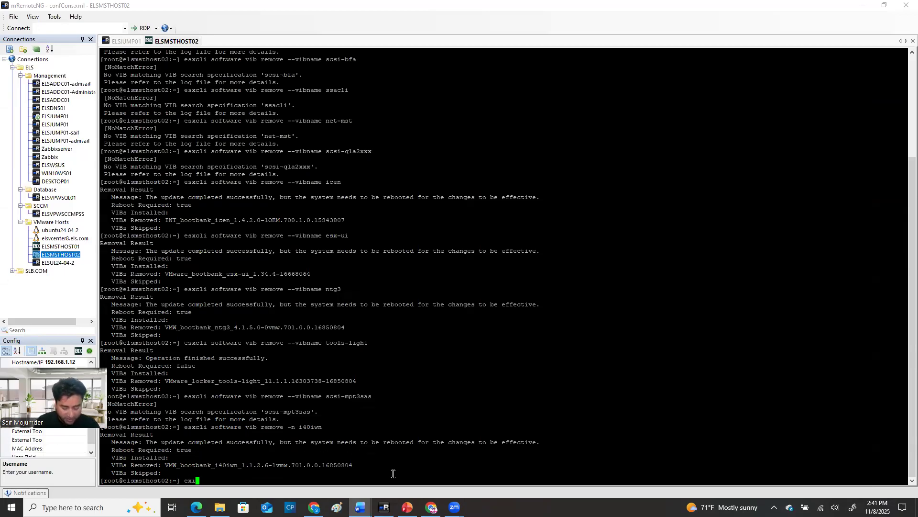
key(Return)
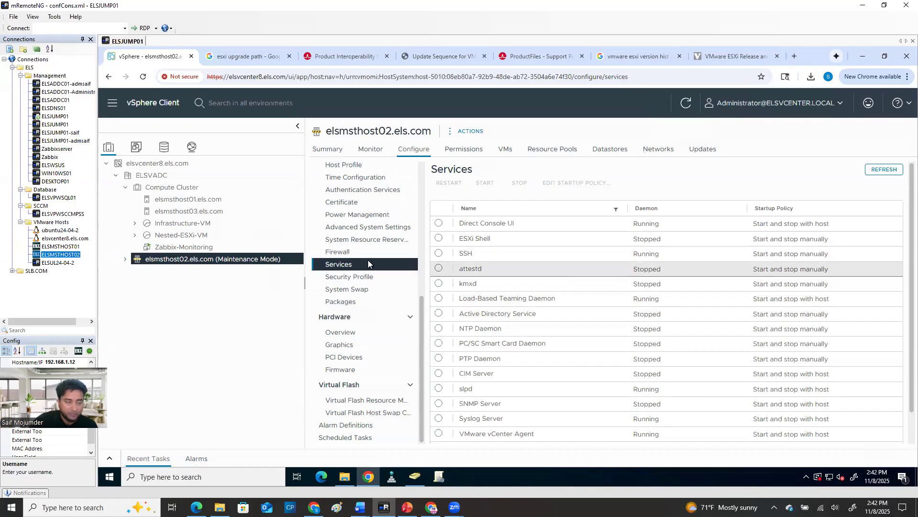
Request a reboot of host elsmsthost02.els.com in the vSphere Client
right_click(244, 259)
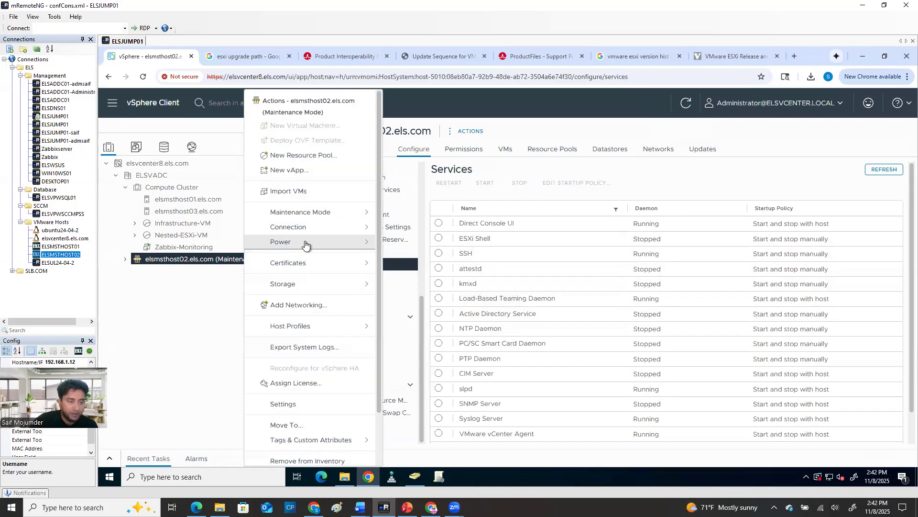
mouse_move(305, 245)
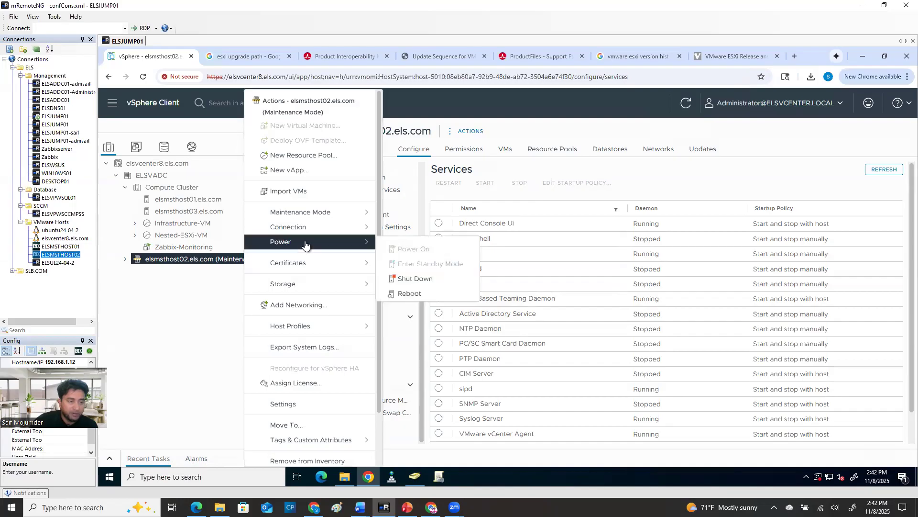
click(415, 295)
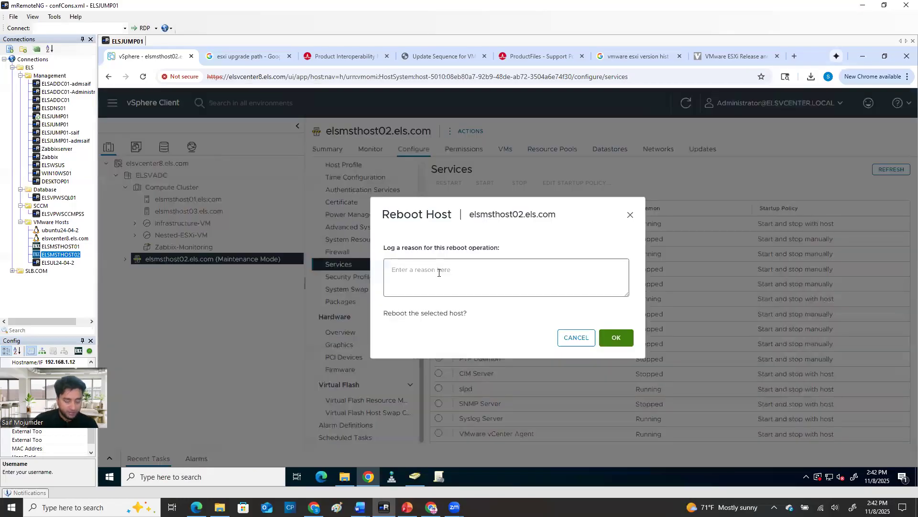
text(R)
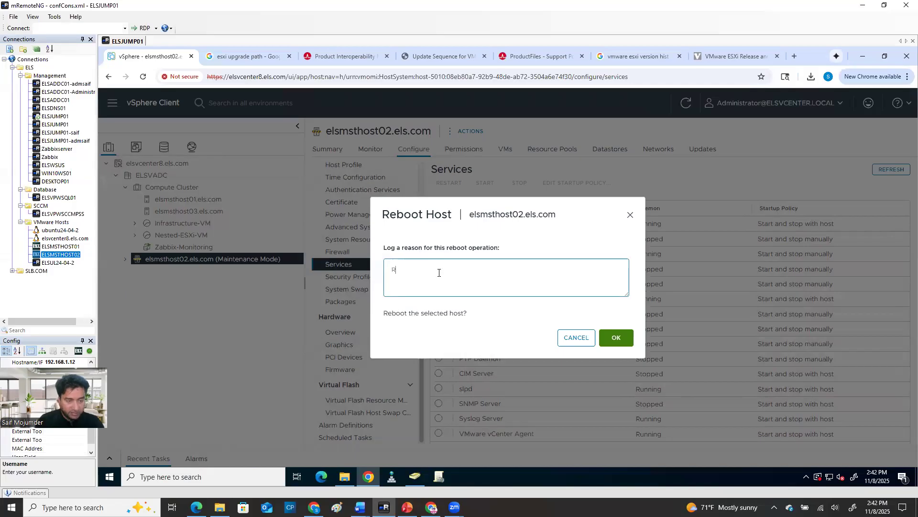
key(BackSpace)
text(asfasdasfasdf)
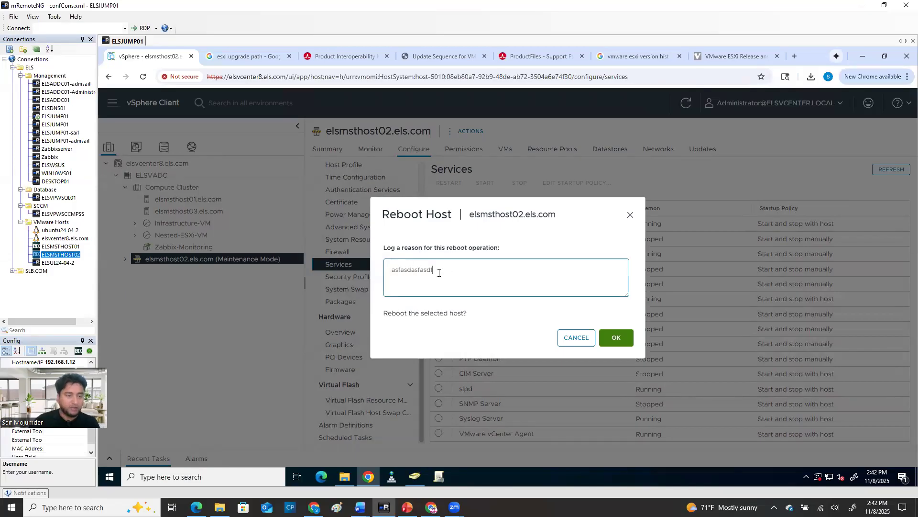
key(BackSpace)
key(BackSpace)
key(BackSpace)
key(BackSpace)
key(BackSpace)
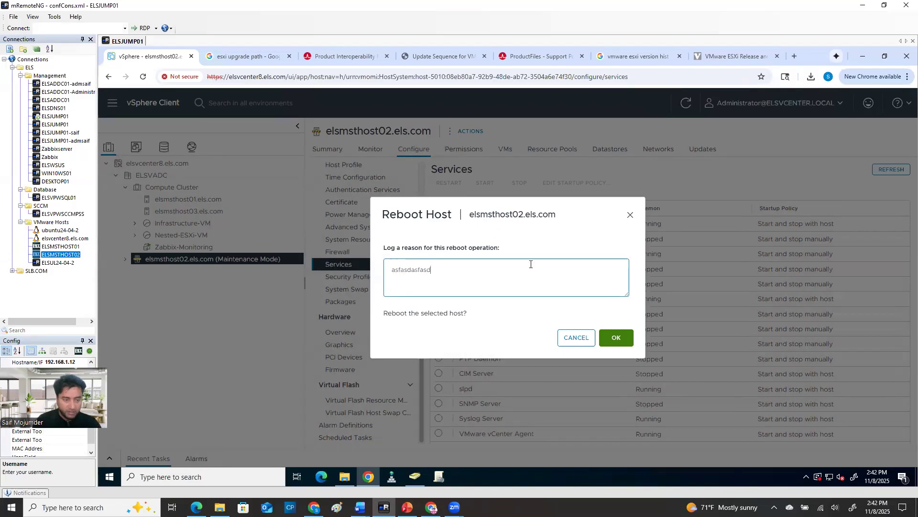
key(BackSpace)
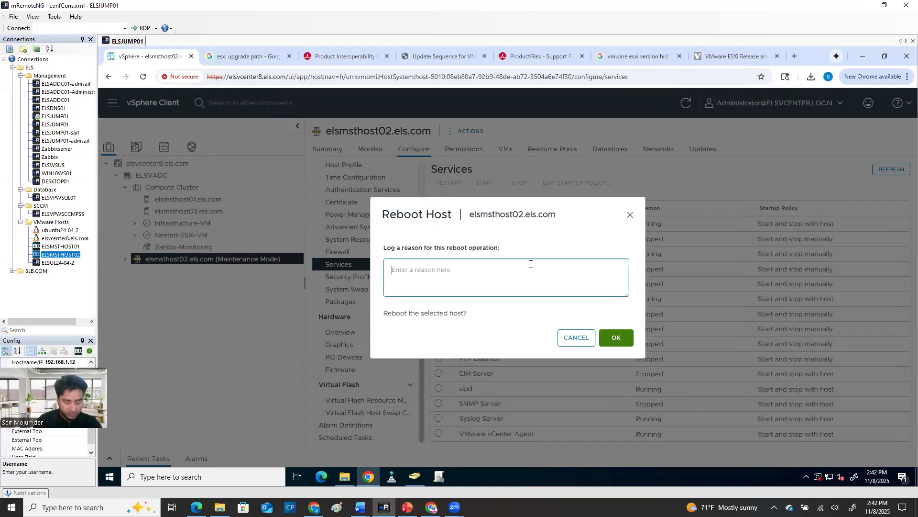
Log "removed VIB files" as the reason for the reboot and confirm rebooting the host
text(removed)
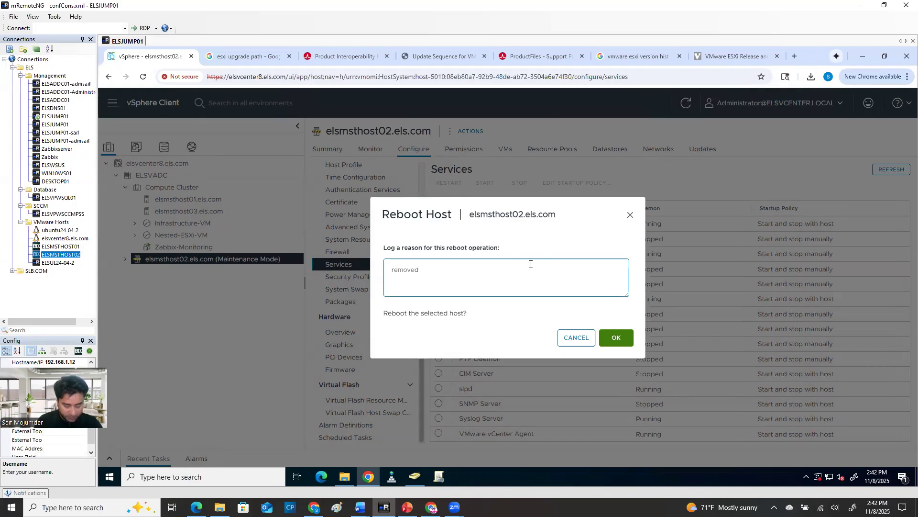
text( BIV)
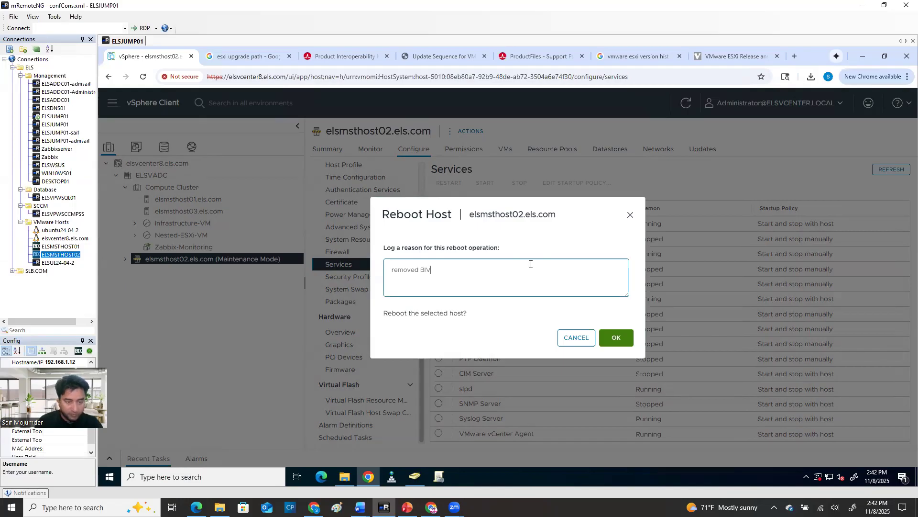
key(BackSpace)
key(BackSpace)
key(BackSpace)
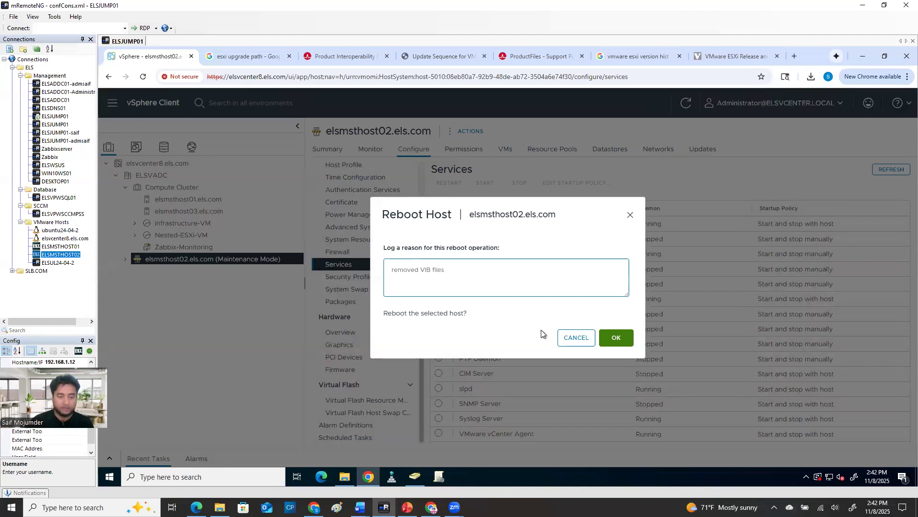
click(616, 337)
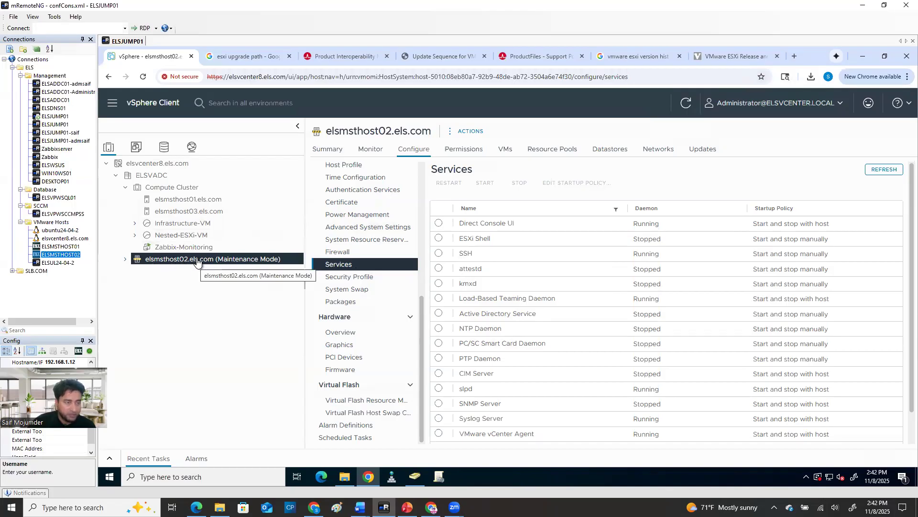
Open the host's iDRAC login page at 192.168.1.8 in a new browser tab
triple_click(372, 129)
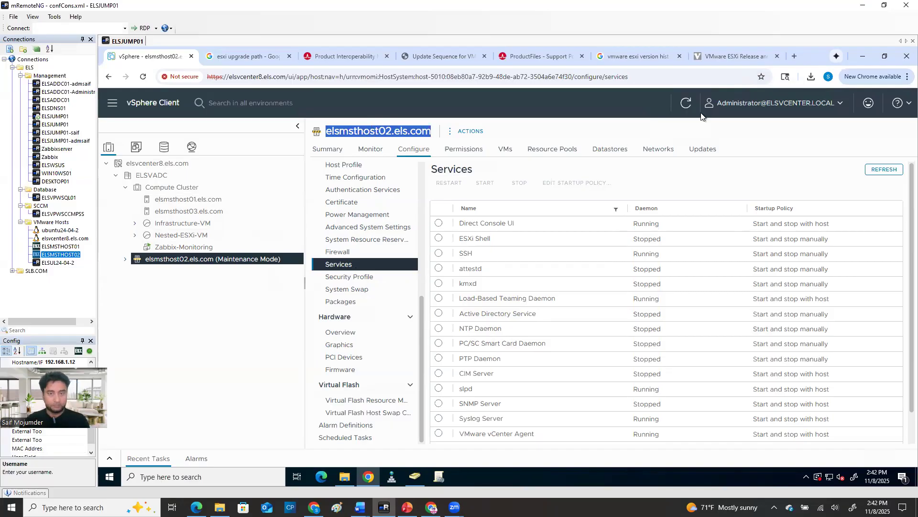
click(795, 56)
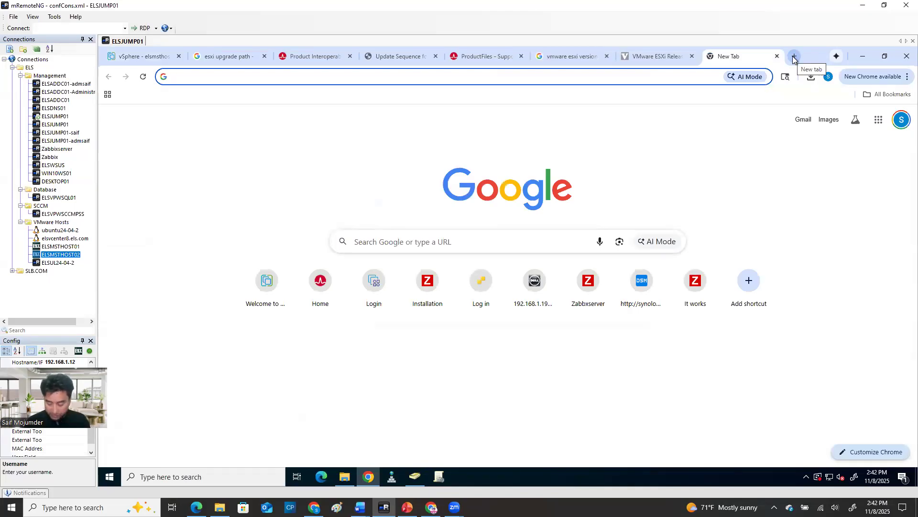
text(192.168.)
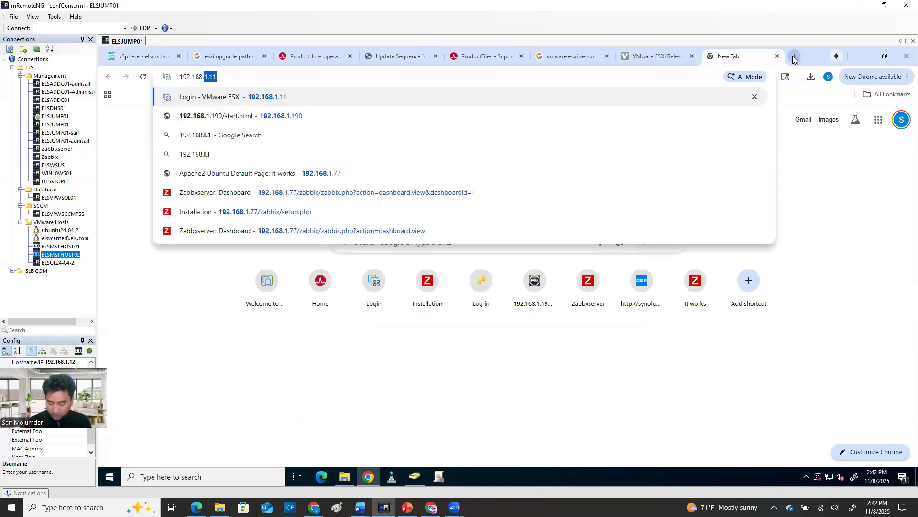
text(1.)
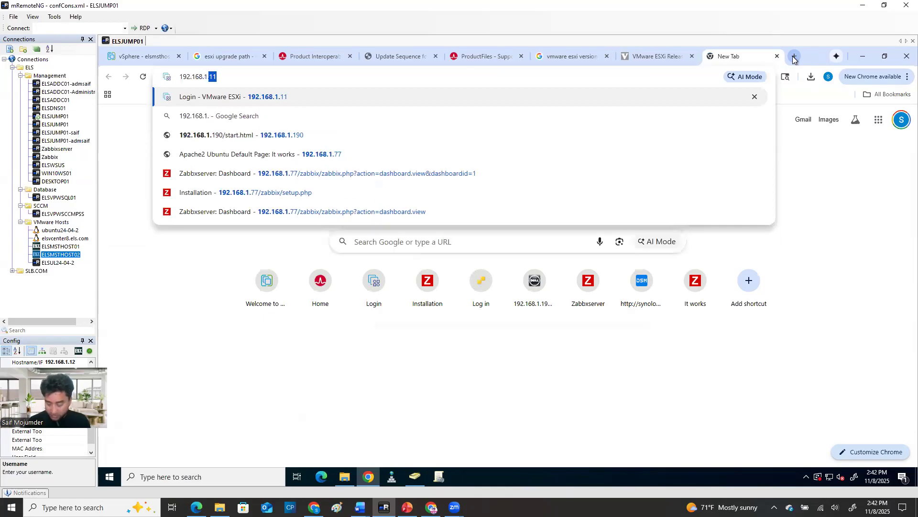
text(8)
key(Return)
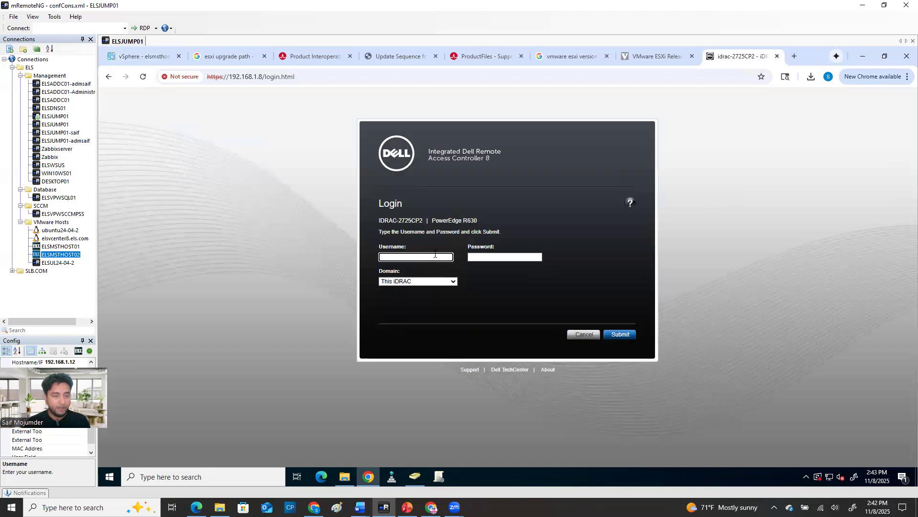
Log in to the iDRAC as root with the account password and launch the server's virtual console
text(root)
key(Tab)
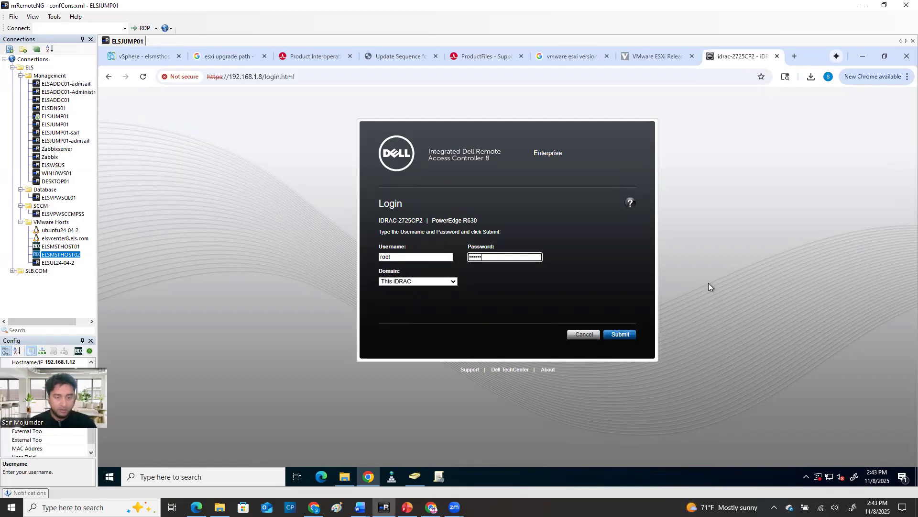
click(618, 334)
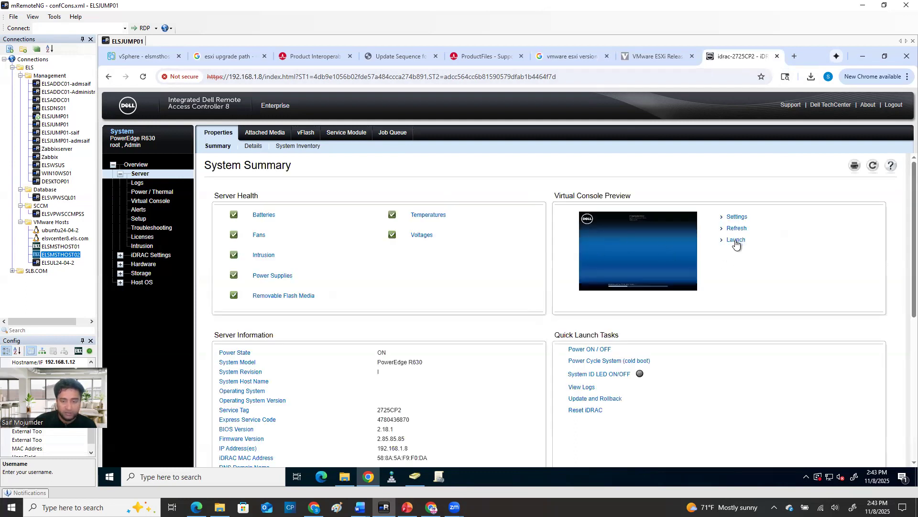
click(736, 241)
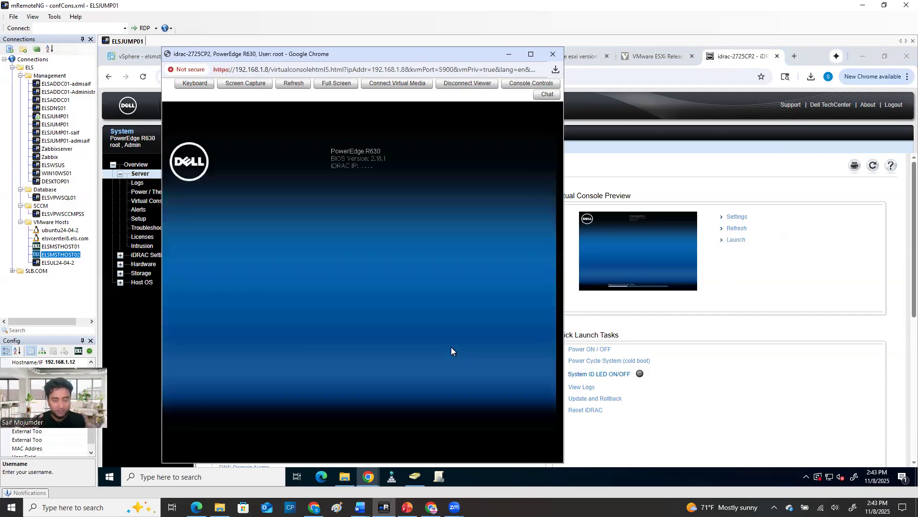
Review the Remote management and vCenter Lifecycle Manager upgrade methods on the PowerPoint slide, then return to the iDRAC virtual console
click(407, 507)
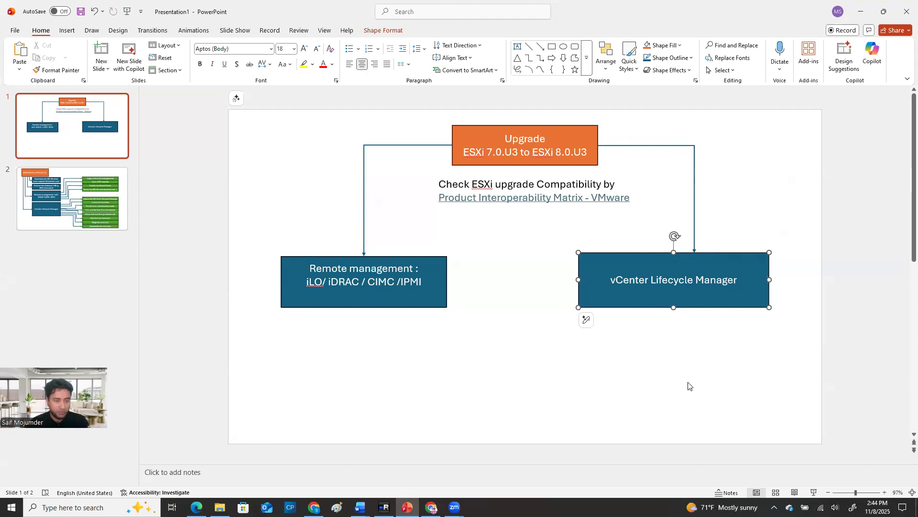
click(401, 262)
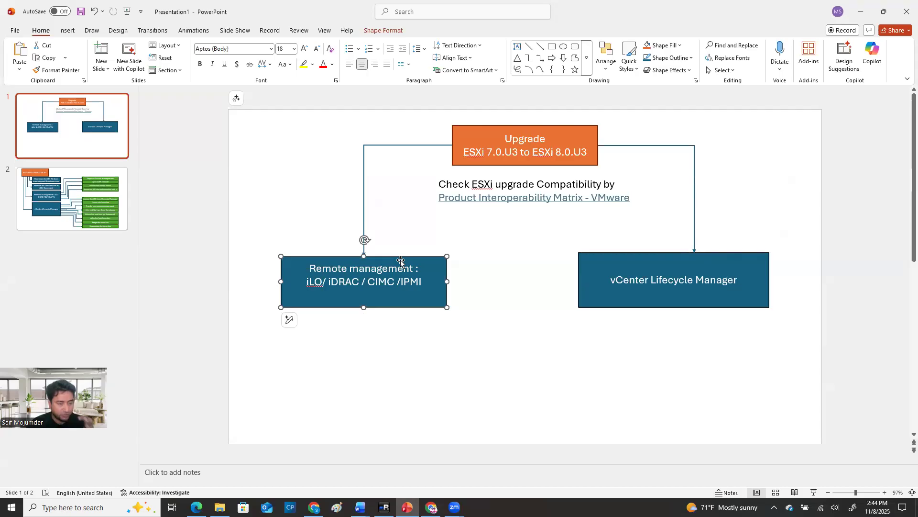
click(616, 259)
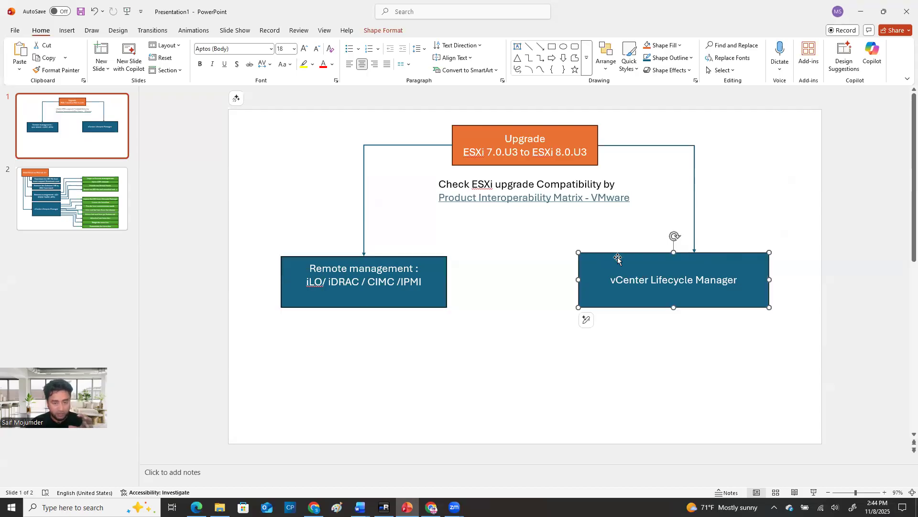
click(401, 262)
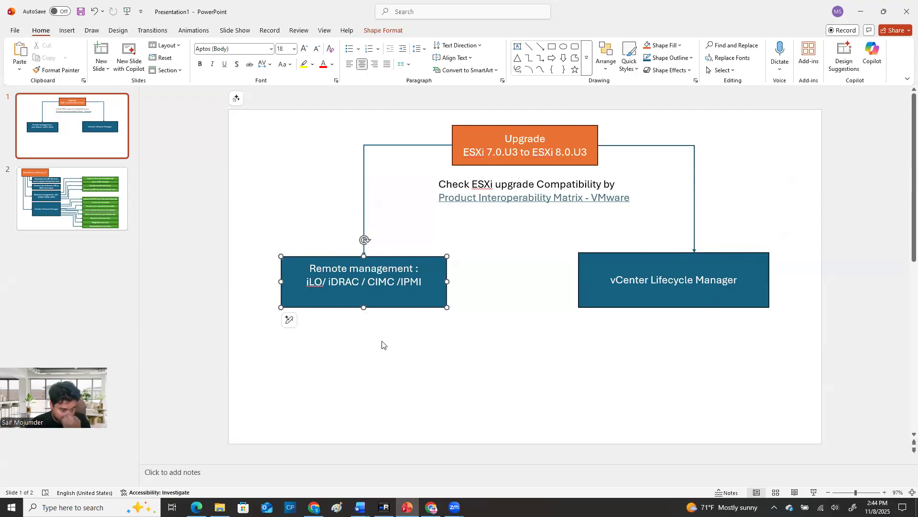
click(384, 507)
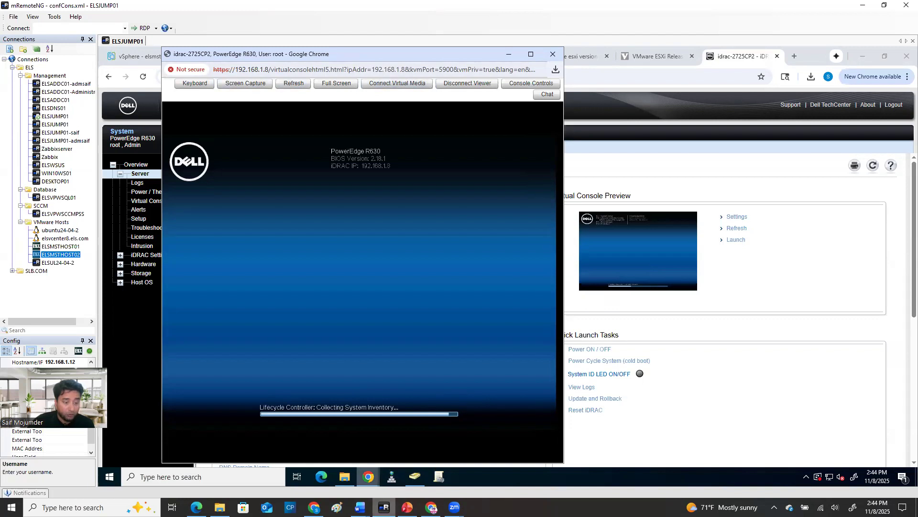
Bring the server's virtual console back to the front and maximize it to watch the host boot
mouse_move(368, 477)
mouse_move(431, 507)
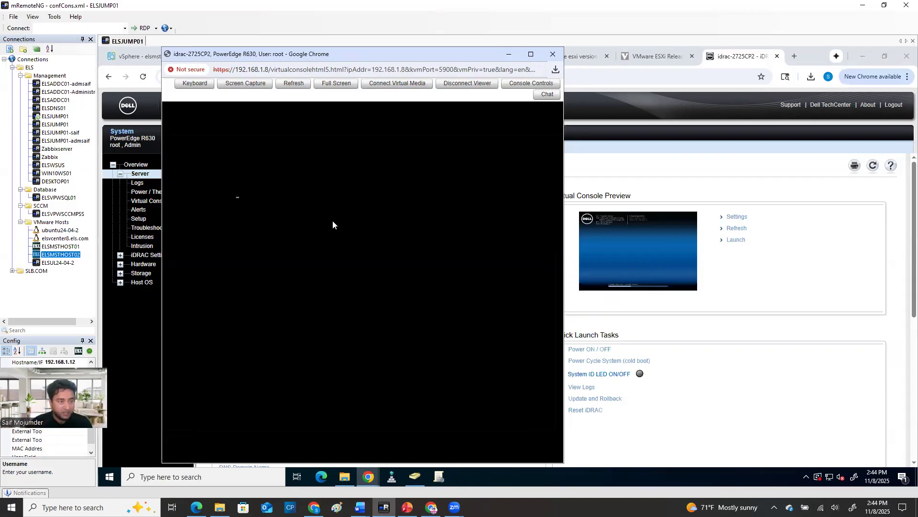
click(828, 239)
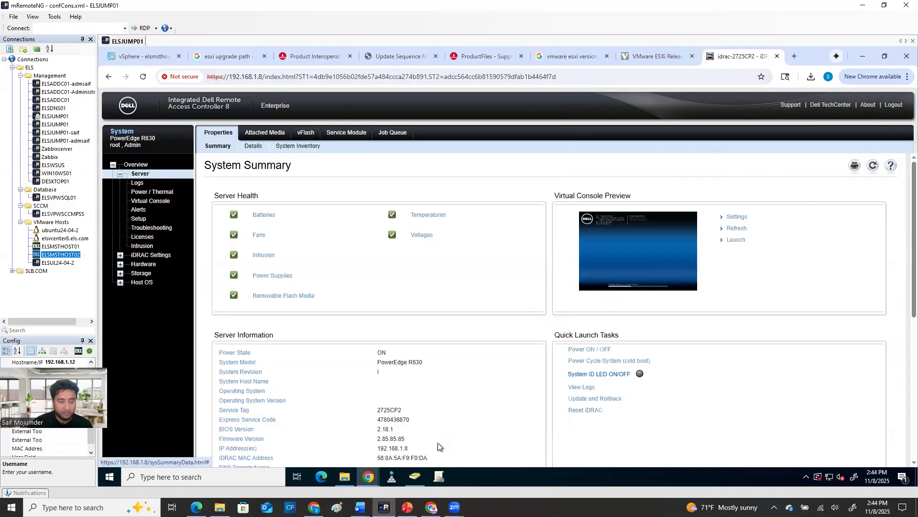
click(415, 442)
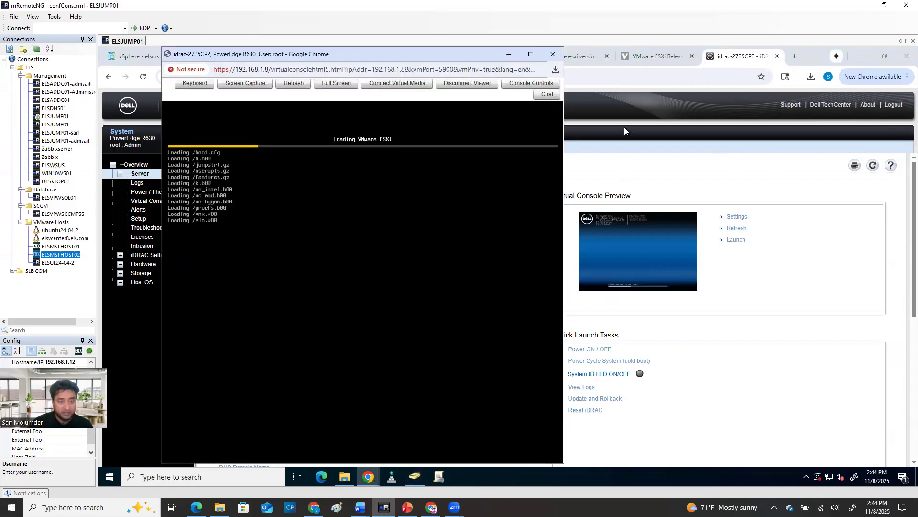
click(531, 54)
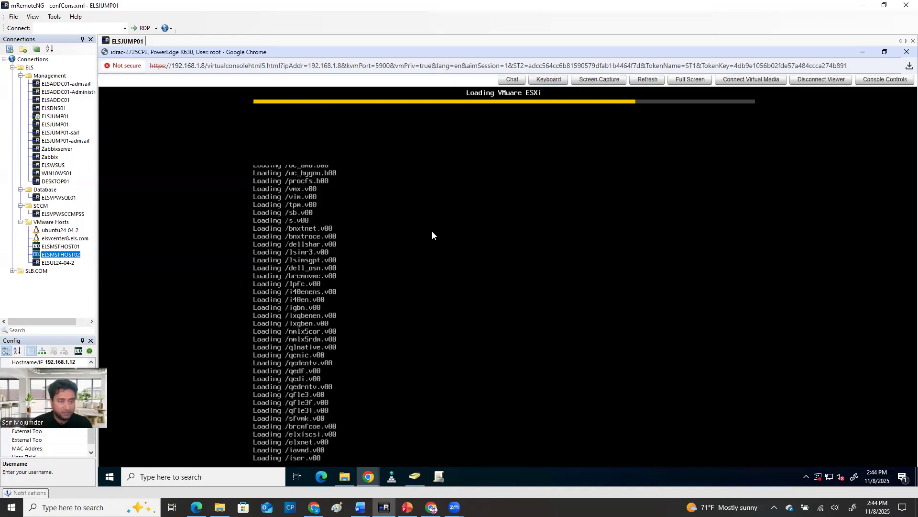
Connect virtual media and map VMware-VMvisor-Installer-8.0.0.update03-24784735.x86_64-Dell_Customized-A07.iso as the read-only CD/DVD image
click(750, 81)
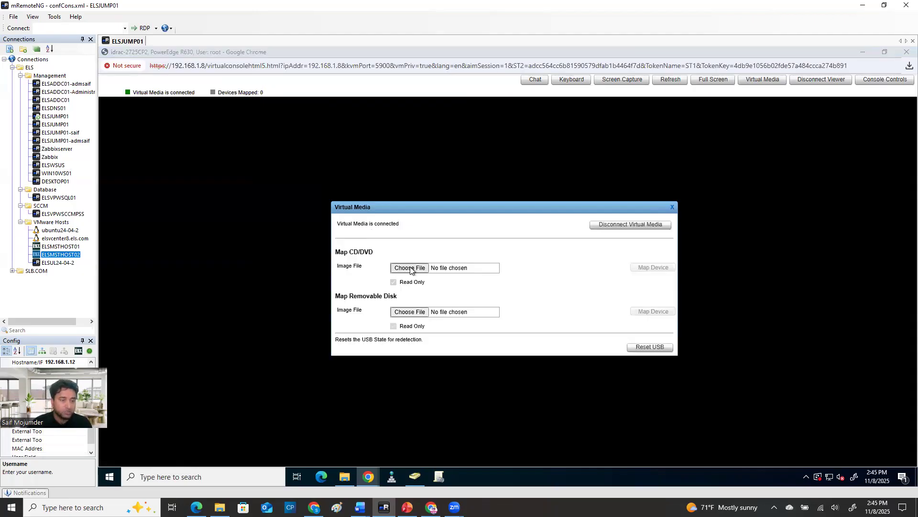
click(408, 269)
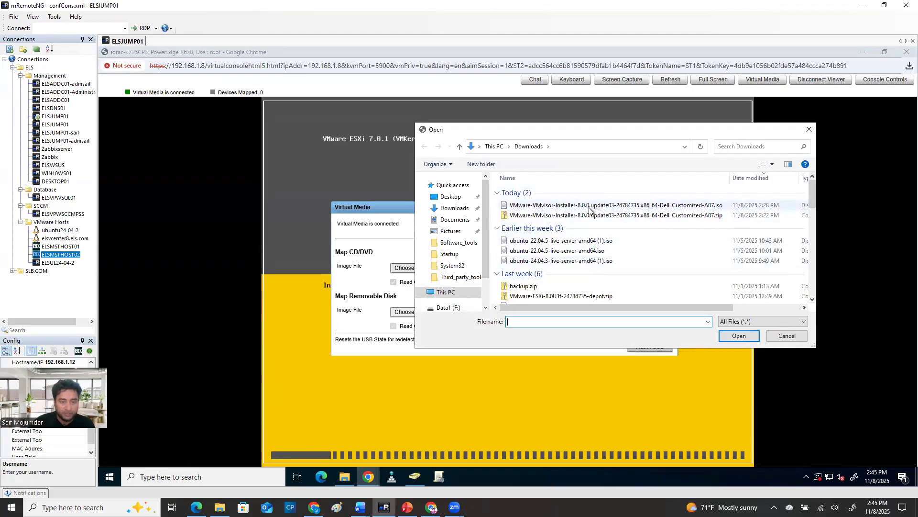
click(650, 206)
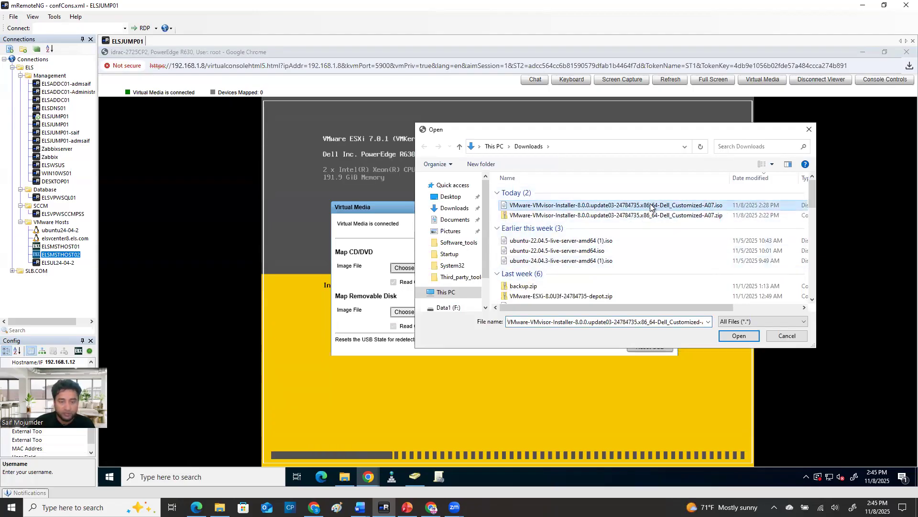
click(742, 337)
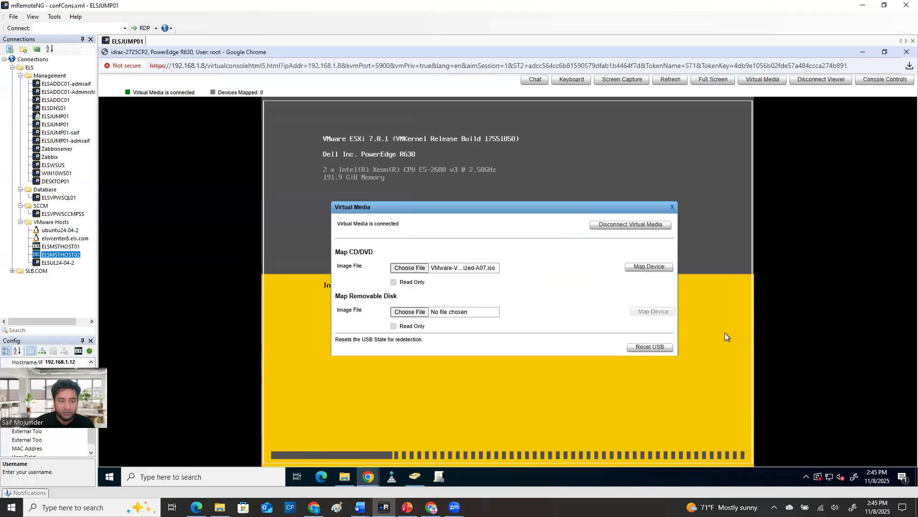
click(658, 269)
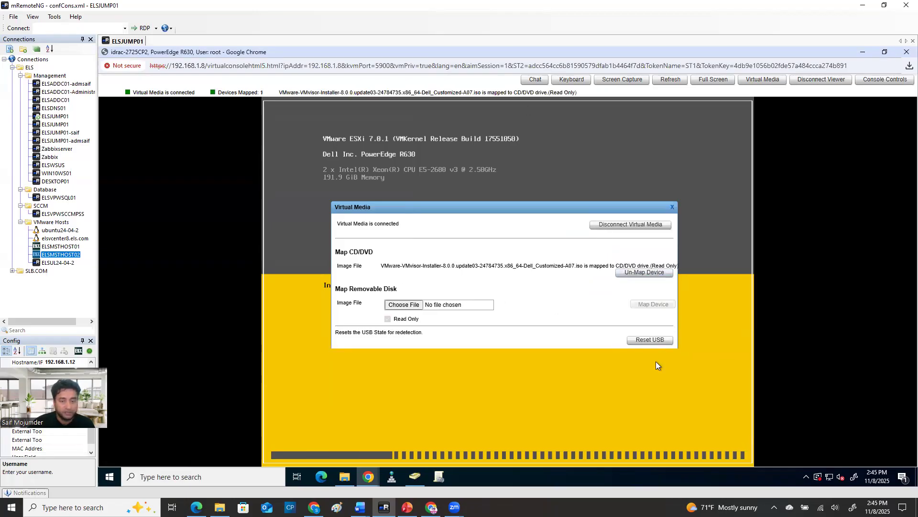
click(674, 206)
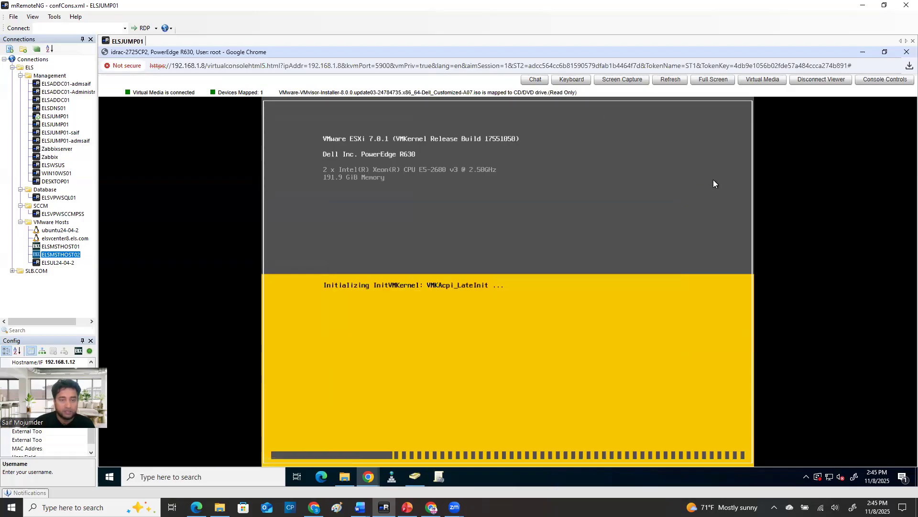
Try to restart the host by sending Ctrl+Alt+Del from the console's virtual keyboard, and close that keyboard
click(567, 80)
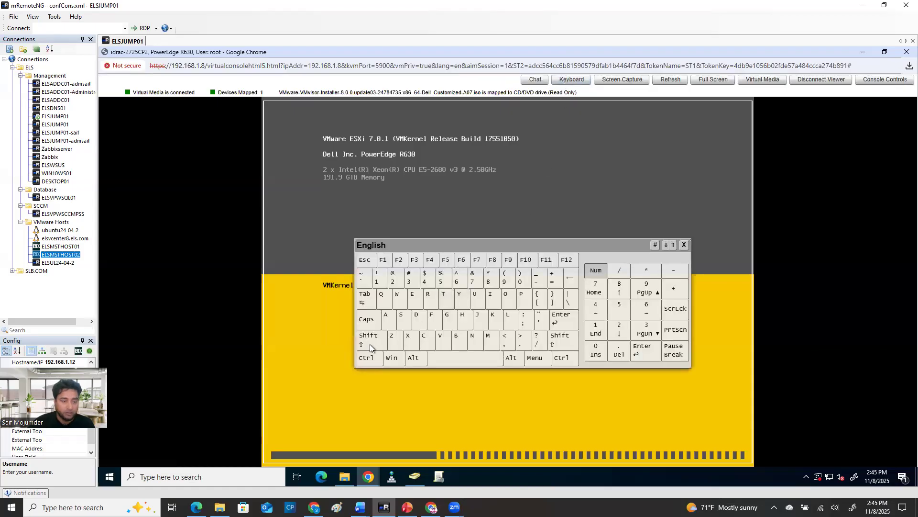
click(367, 359)
click(414, 358)
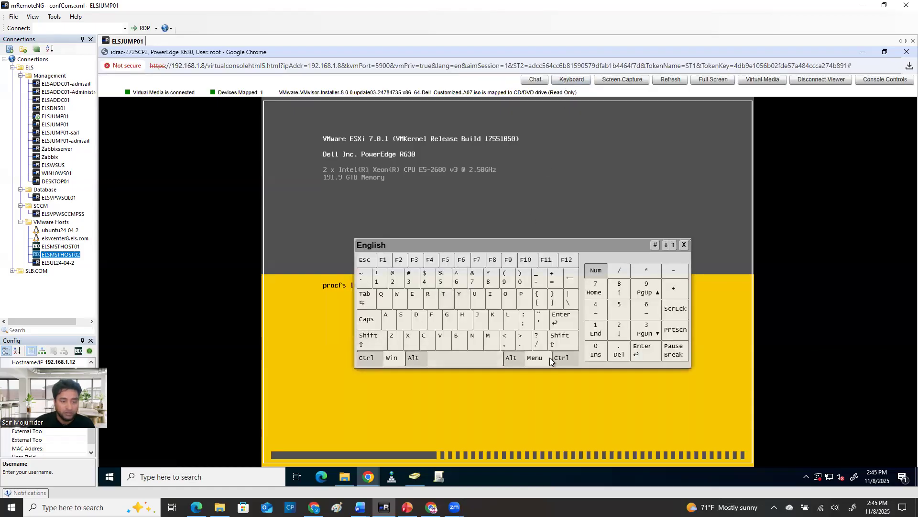
click(618, 352)
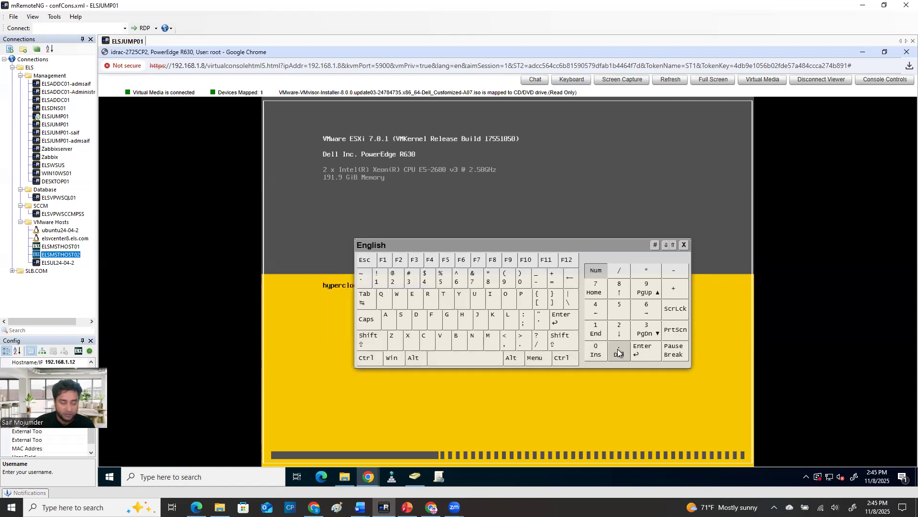
click(685, 246)
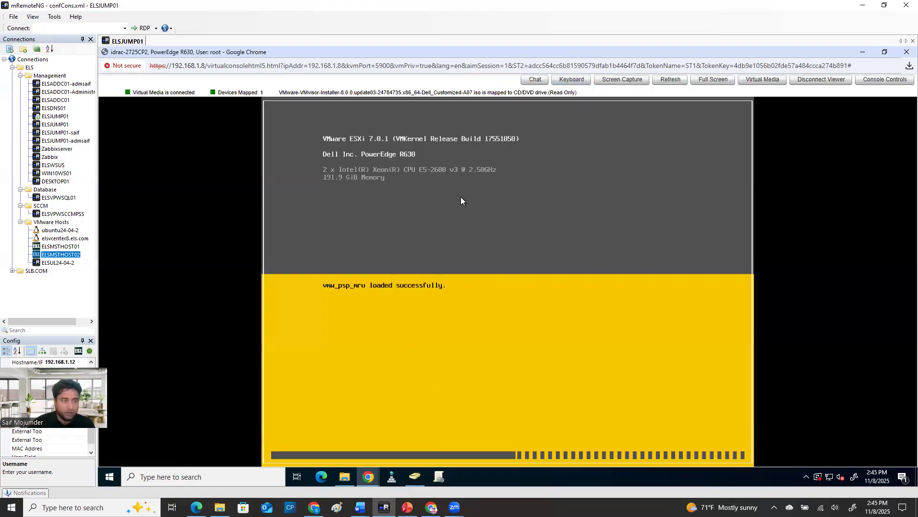
Power cycle the server with a cold boot from the iDRAC system summary and return to the virtual console
click(862, 52)
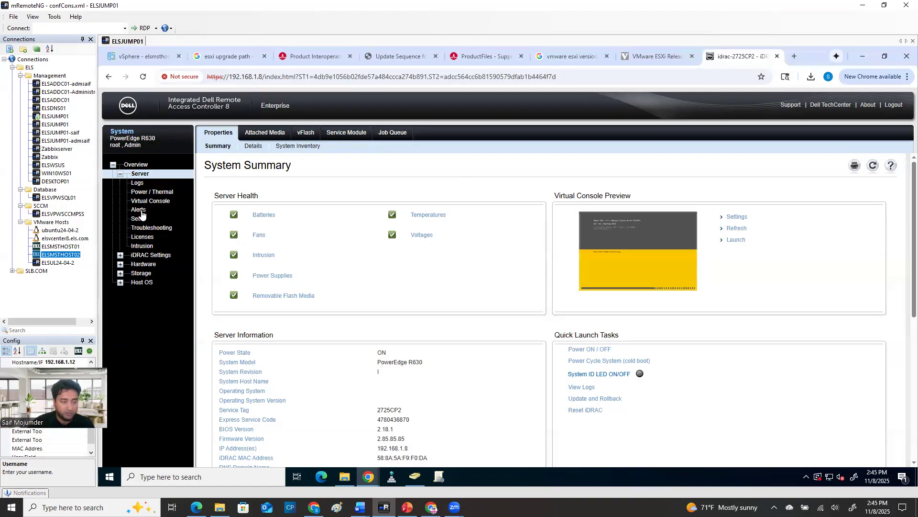
click(618, 365)
click(548, 146)
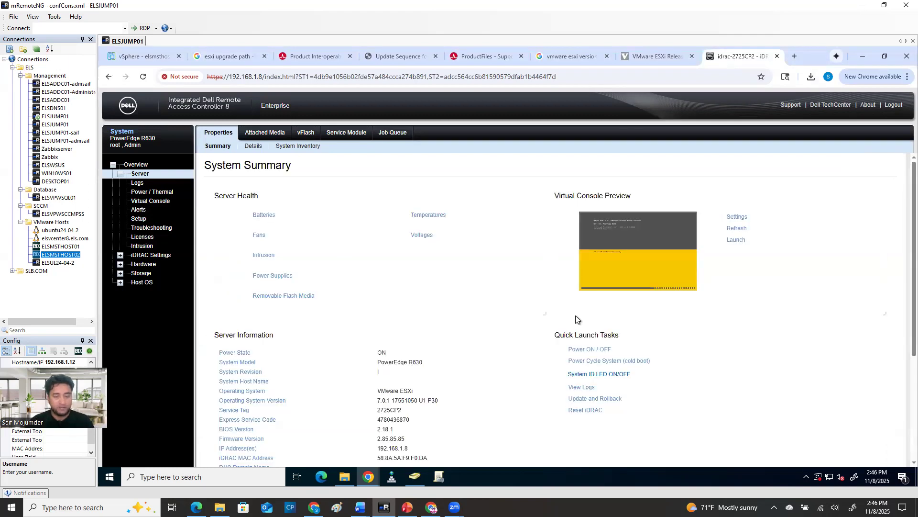
mouse_move(368, 476)
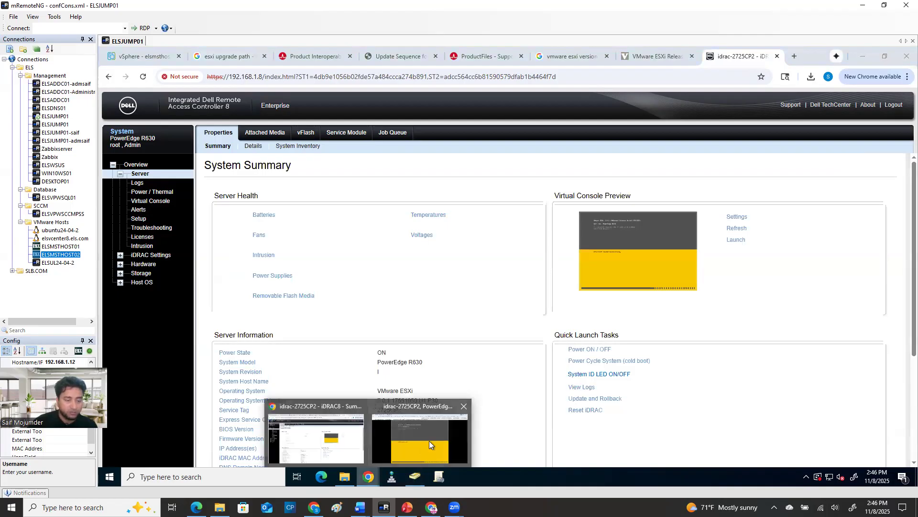
click(429, 441)
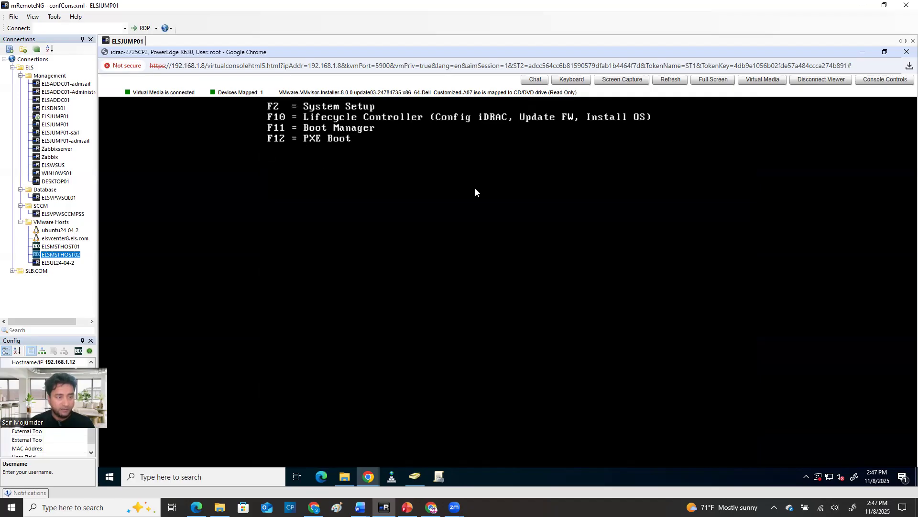
Enter the Boot Manager while the PowerEdge R630 starts up
key(F11)
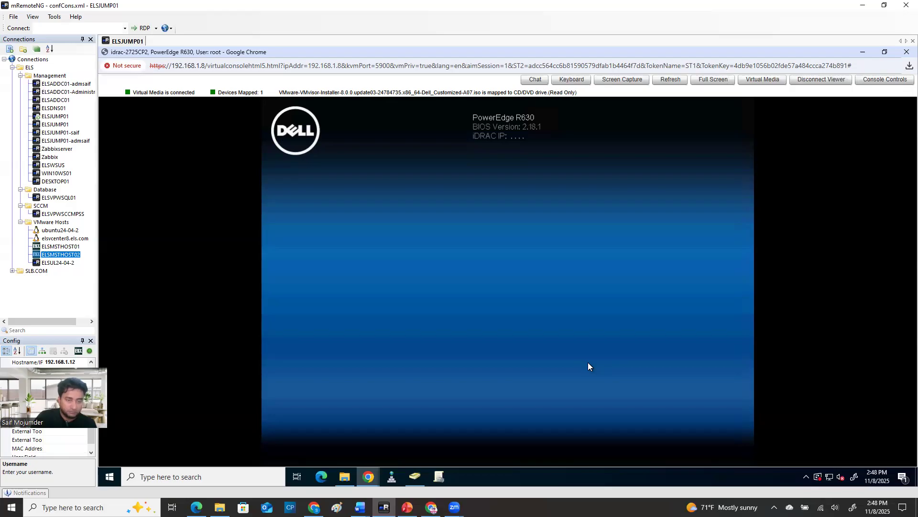
key(F11)
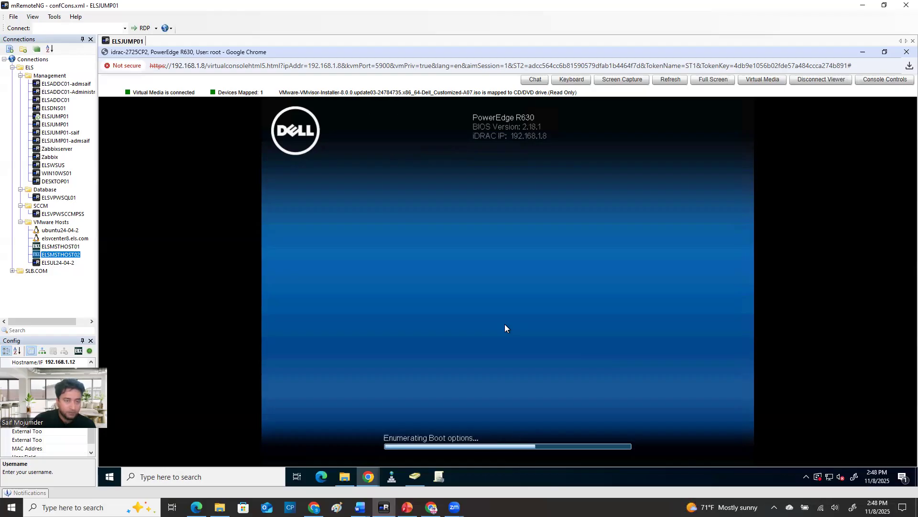
key(Down)
key(Down)
key(Down)
key(Down)
key(Up)
key(Up)
key(Up)
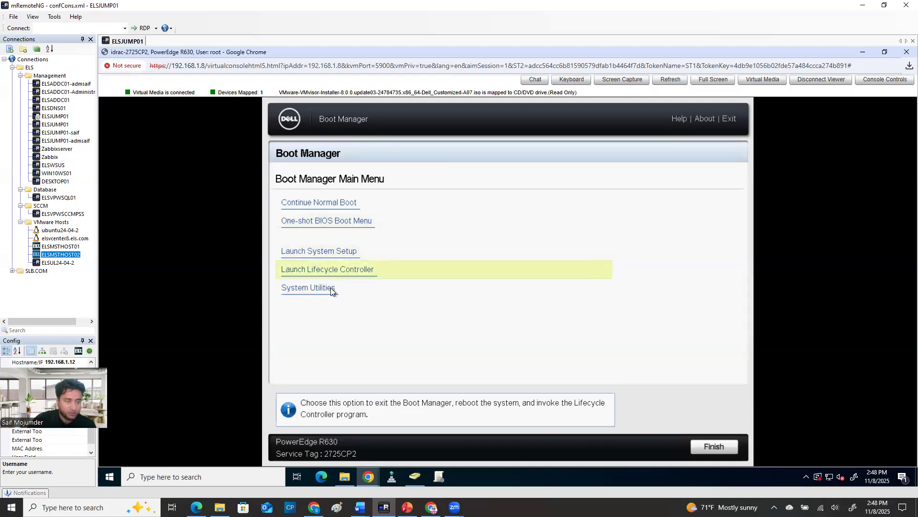
Boot once from the Virtual Optical Drive through the one-shot BIOS boot menu and start the DEL-ESXi_803.24784735-A07 Installer
click(317, 221)
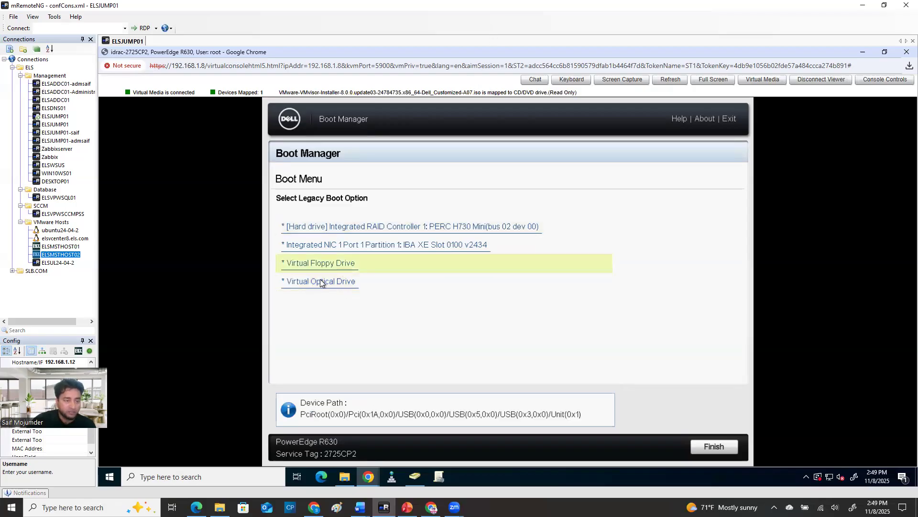
click(321, 282)
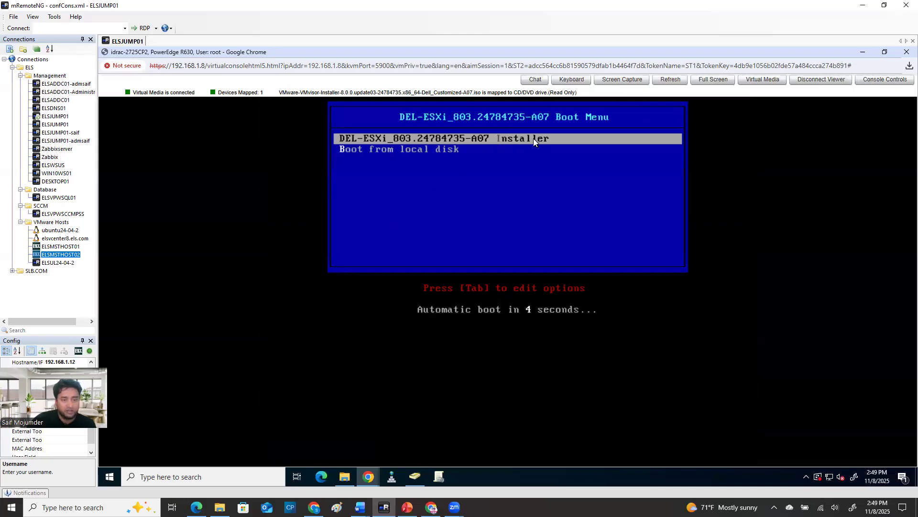
key(Return)
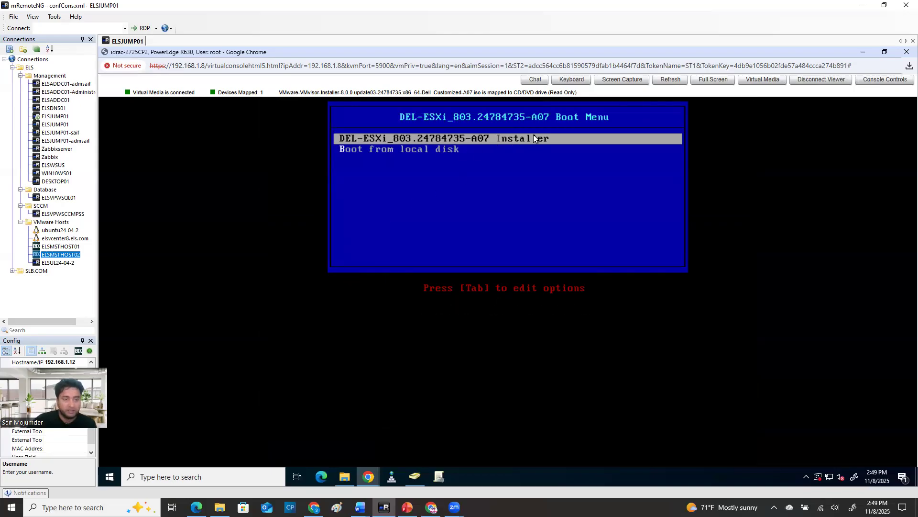
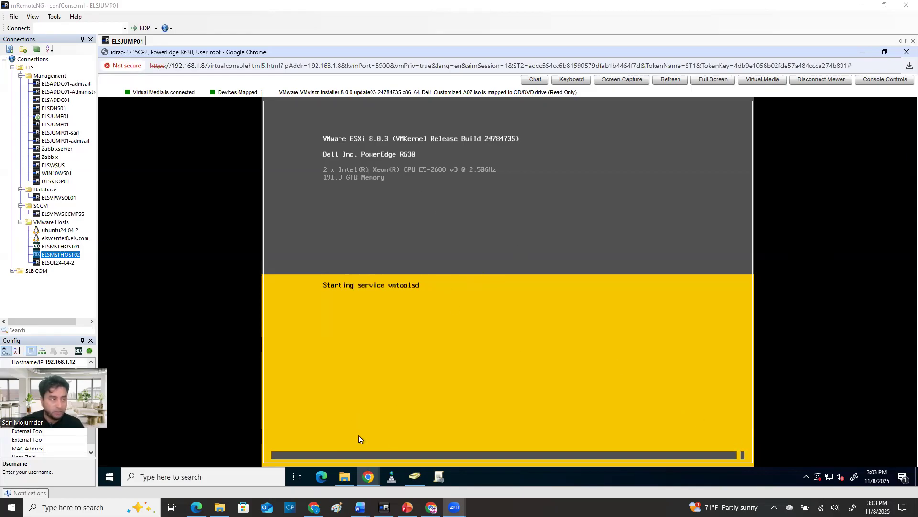
Leave the virtual console for the vSphere Client in the jump host's browser and open elsmsthost03.els.com's services
mouse_move(368, 483)
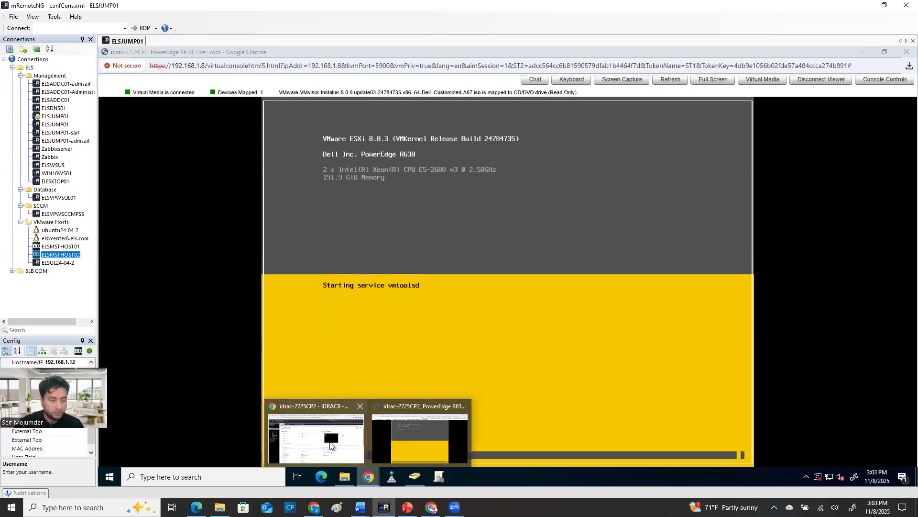
click(316, 436)
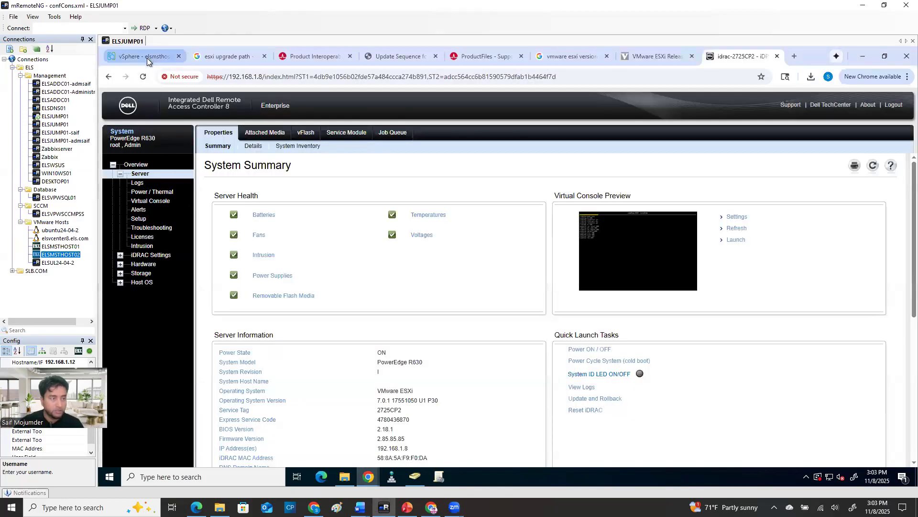
click(148, 58)
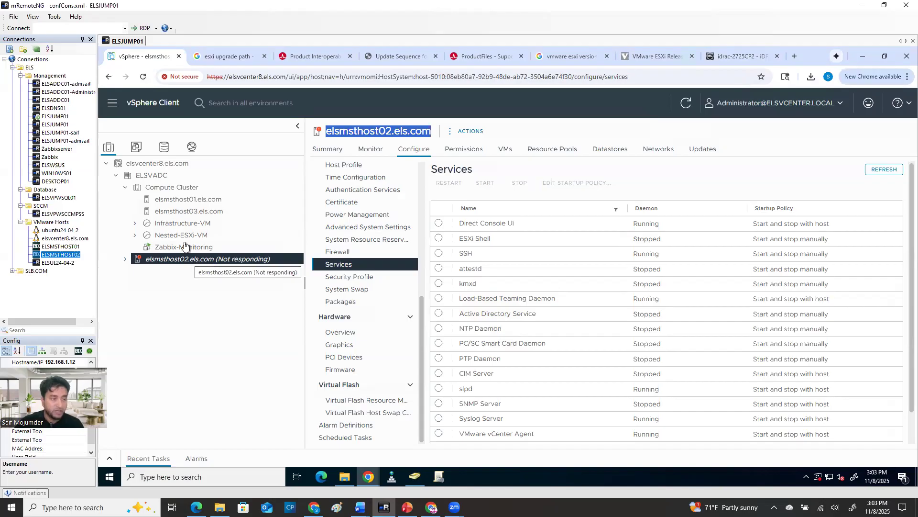
click(191, 211)
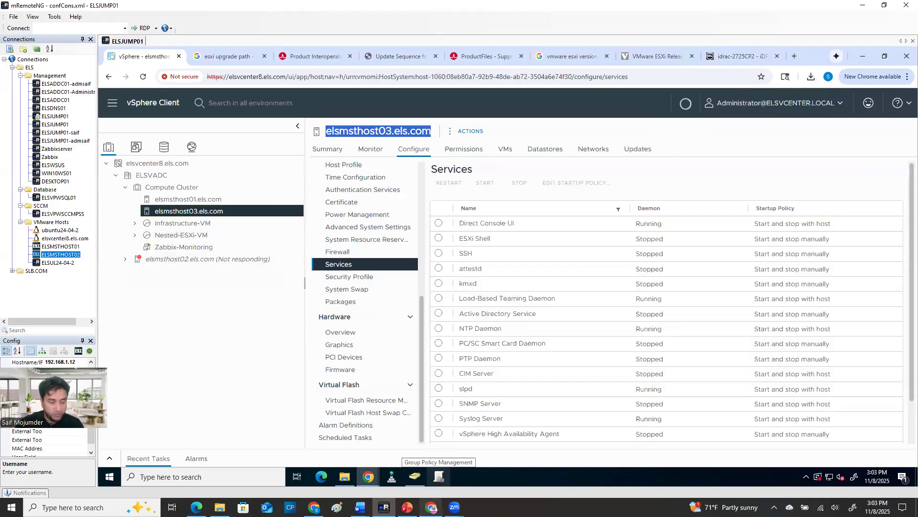
Switch to the PowerPoint upgrade overview and review the remote management and vCenter Lifecycle Manager upgrade methods
click(407, 507)
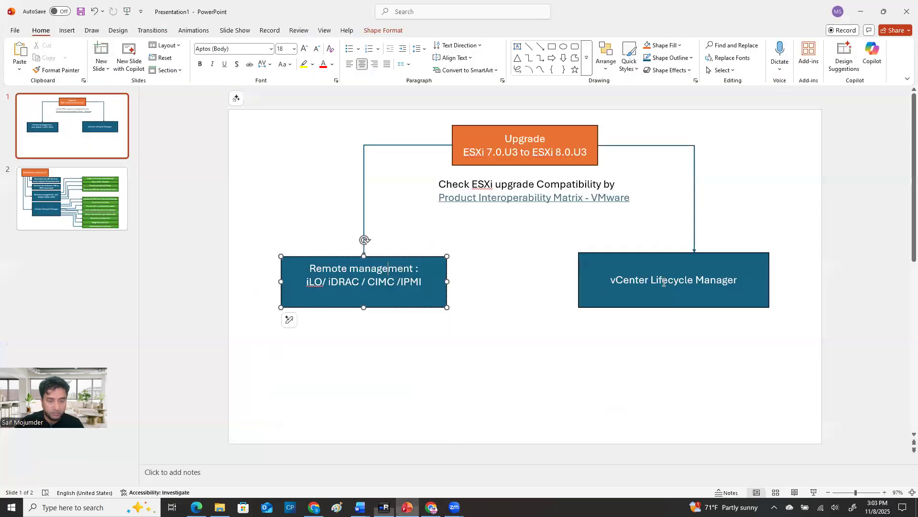
click(431, 507)
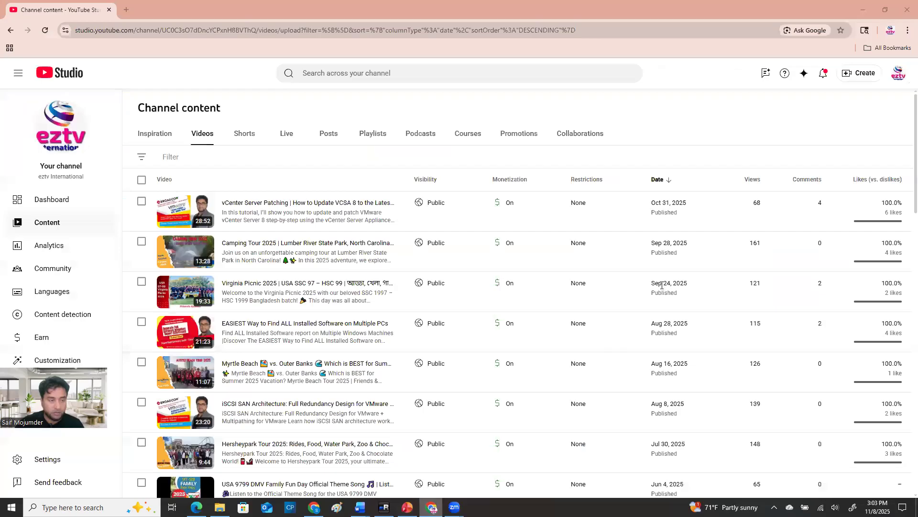
key(alt+Tab)
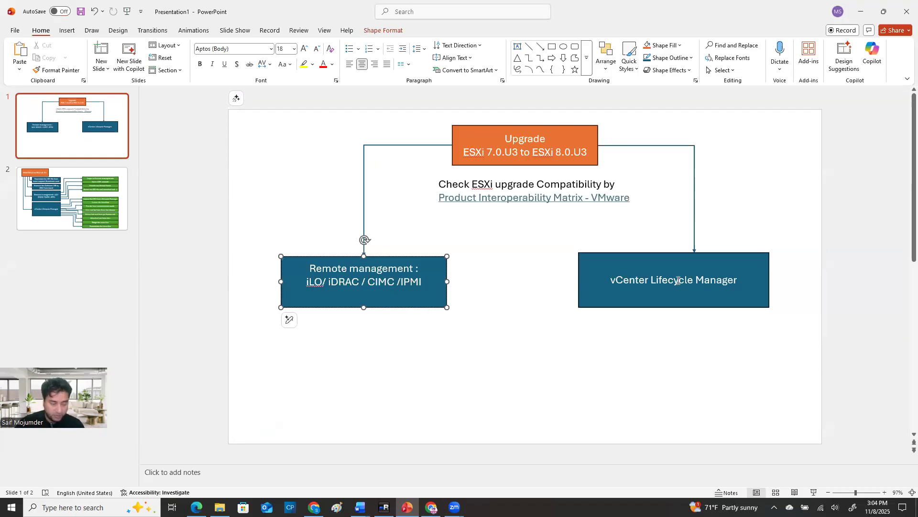
click(432, 507)
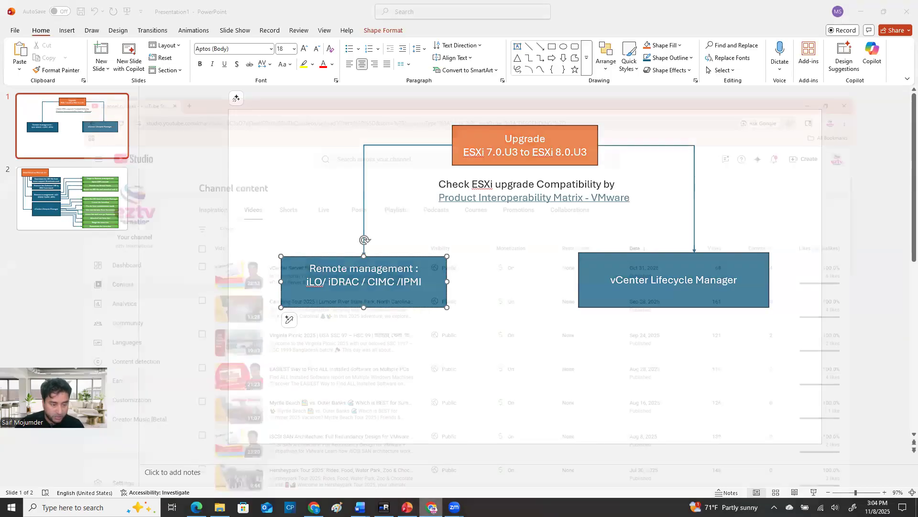
click(432, 507)
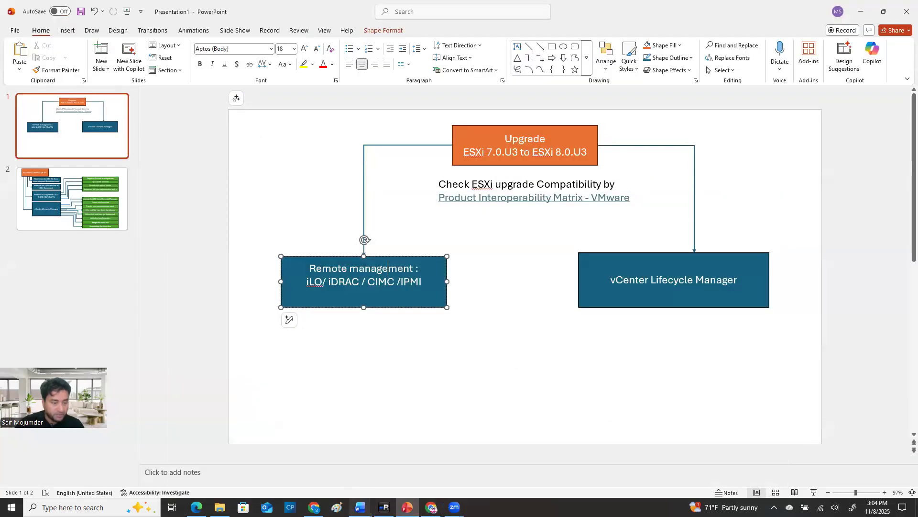
Switch back to mRemoteNG, examine the Lifecycle Manager image depot in the vSphere Client, and return to the inventory
click(384, 507)
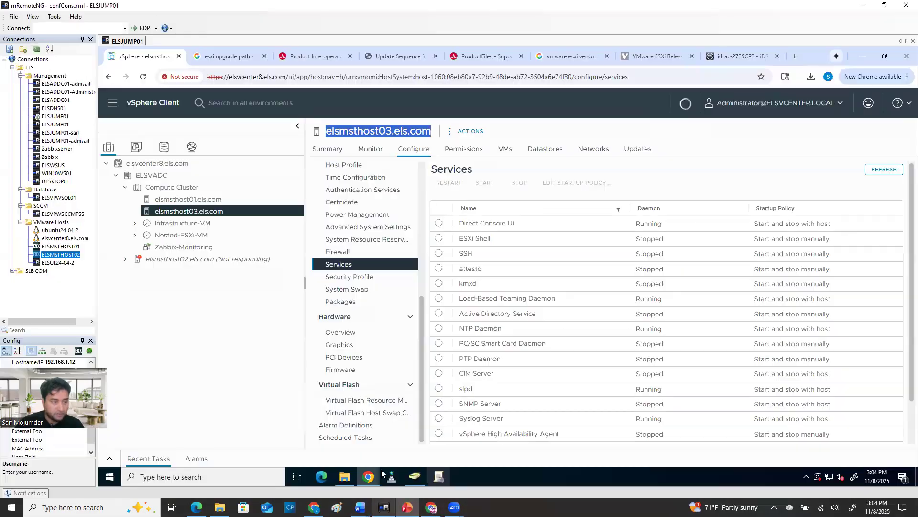
click(112, 102)
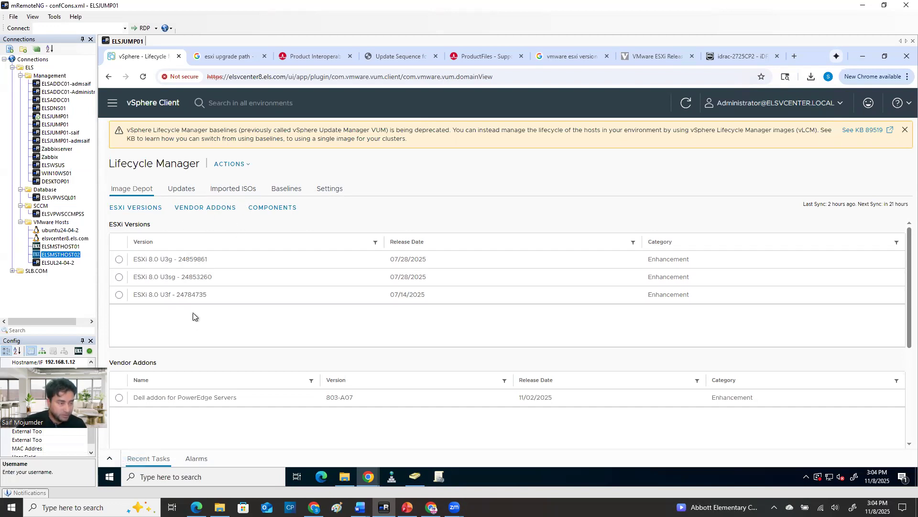
click(112, 103)
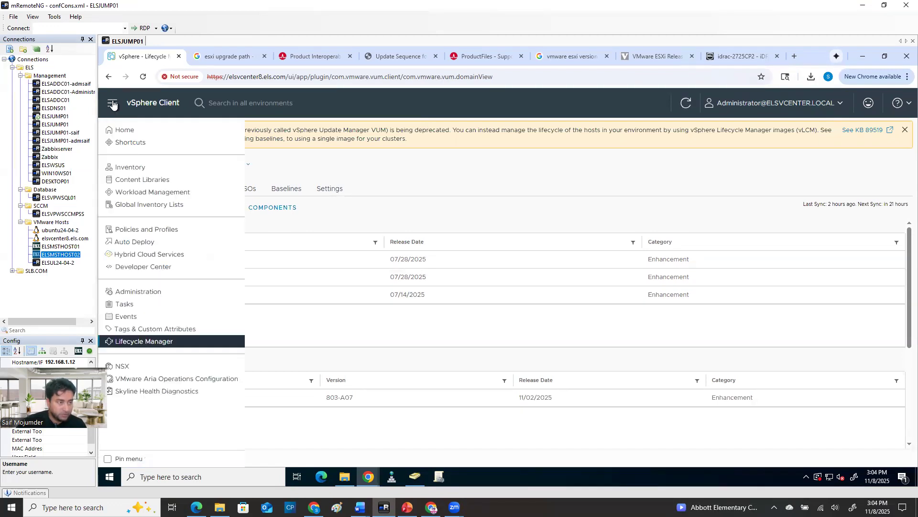
click(124, 168)
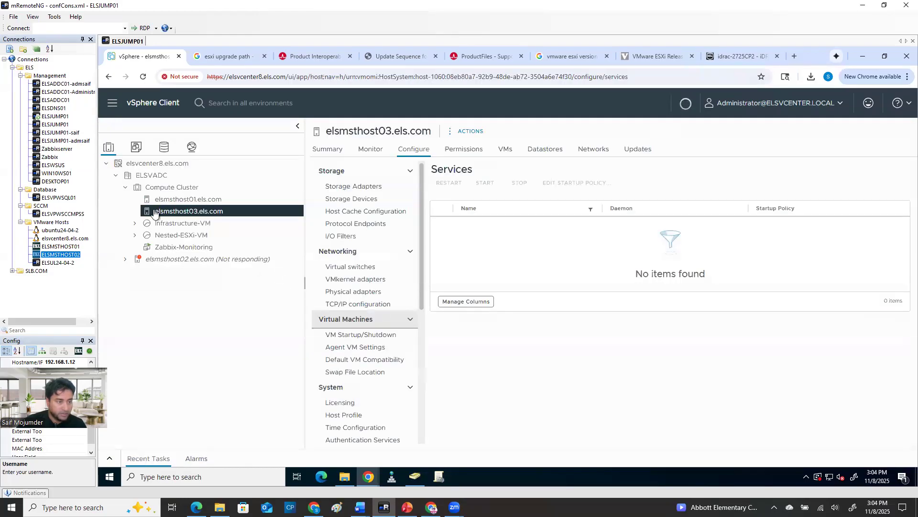
Examine elsmsthost03.els.com's update image compliance and its list of virtual machines
click(627, 153)
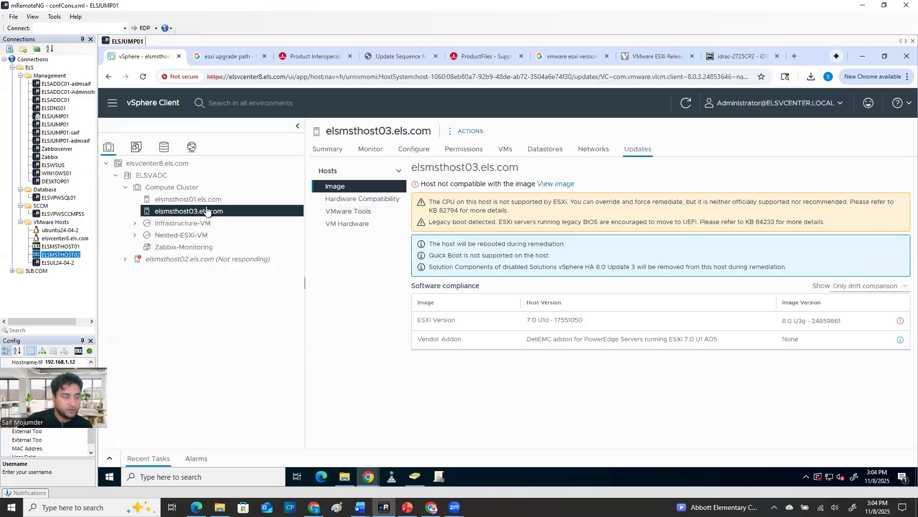
click(184, 188)
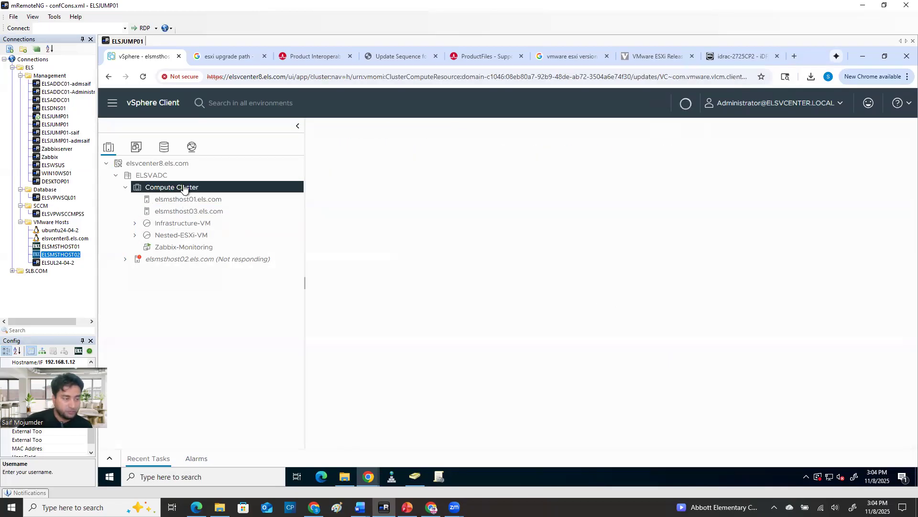
click(208, 217)
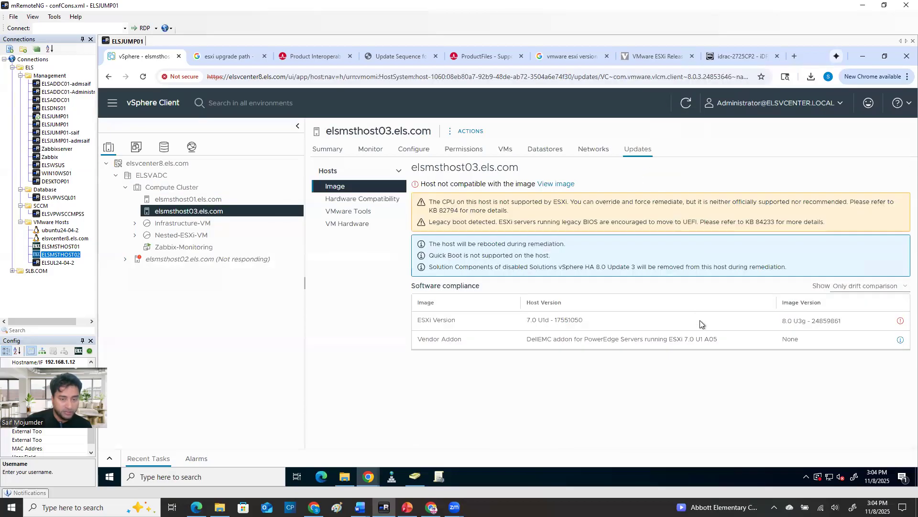
click(506, 151)
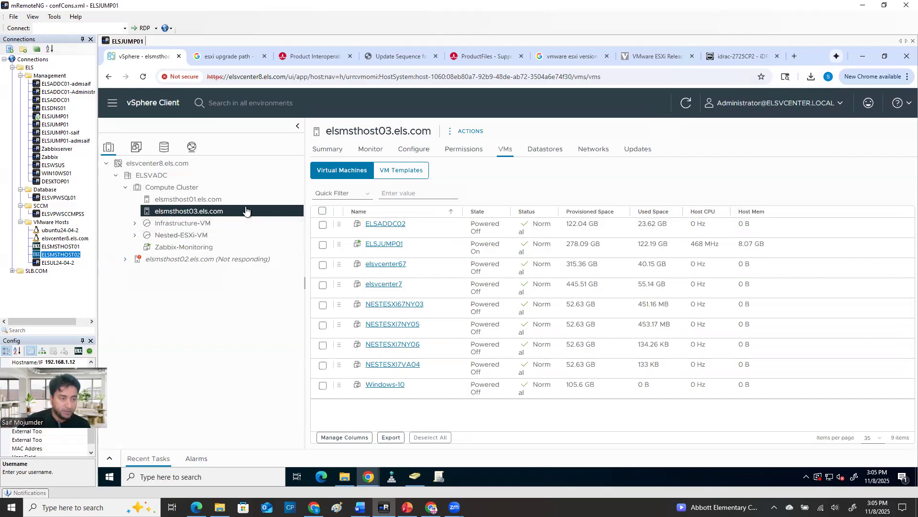
click(641, 158)
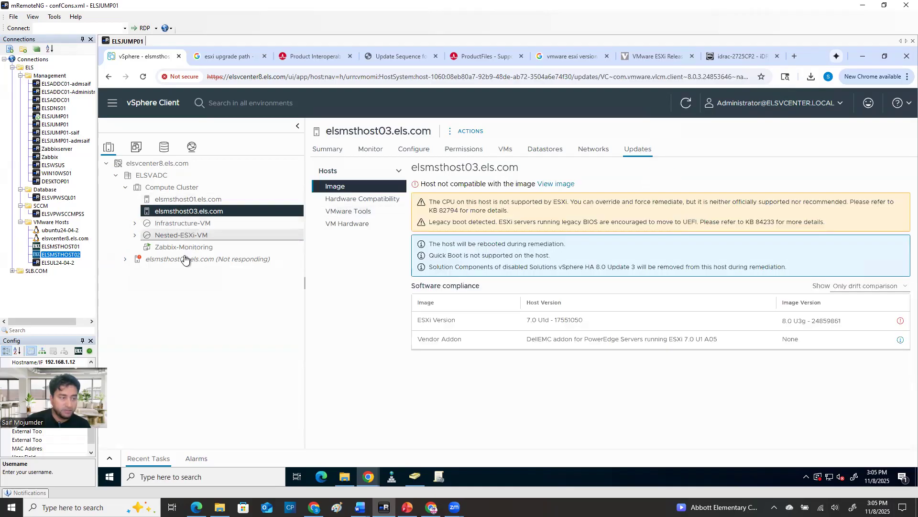
Review the remediation impact of elsmsthost02.els.com's image, and close the review without starting remediation
click(186, 259)
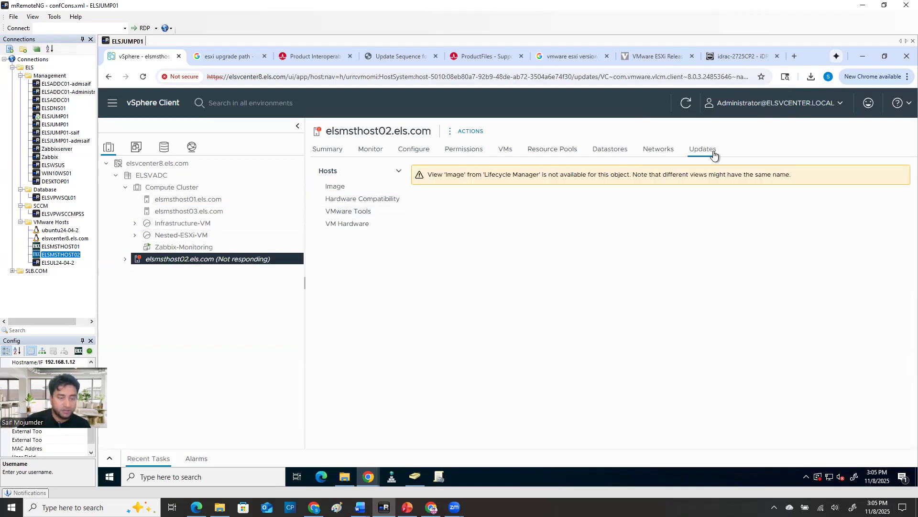
click(404, 190)
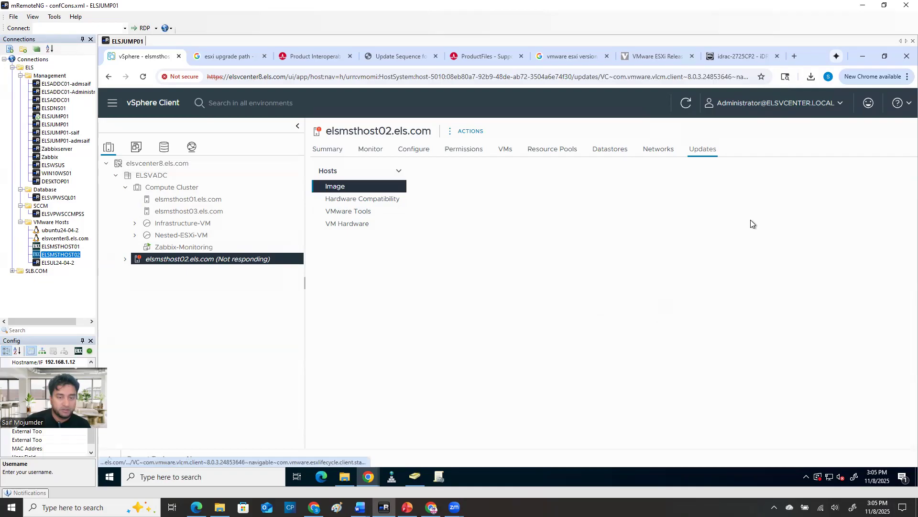
scroll(723, 389, down, 1)
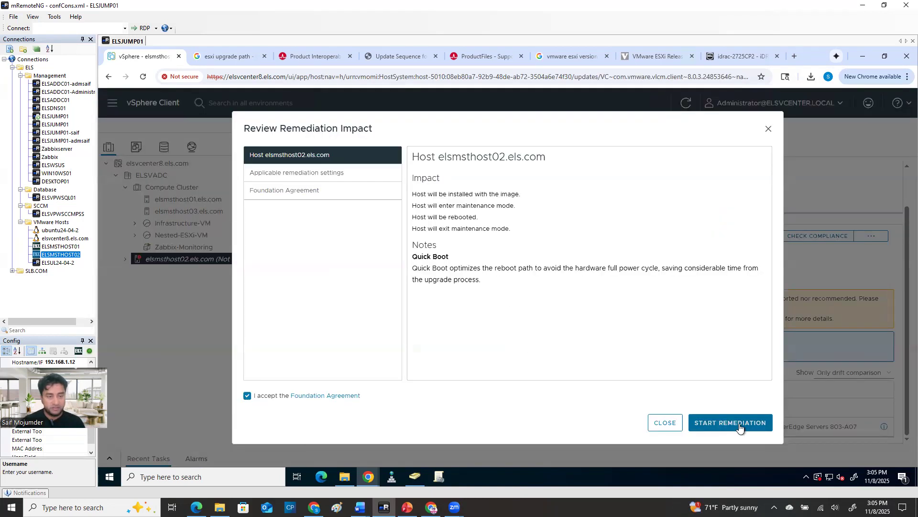
click(771, 130)
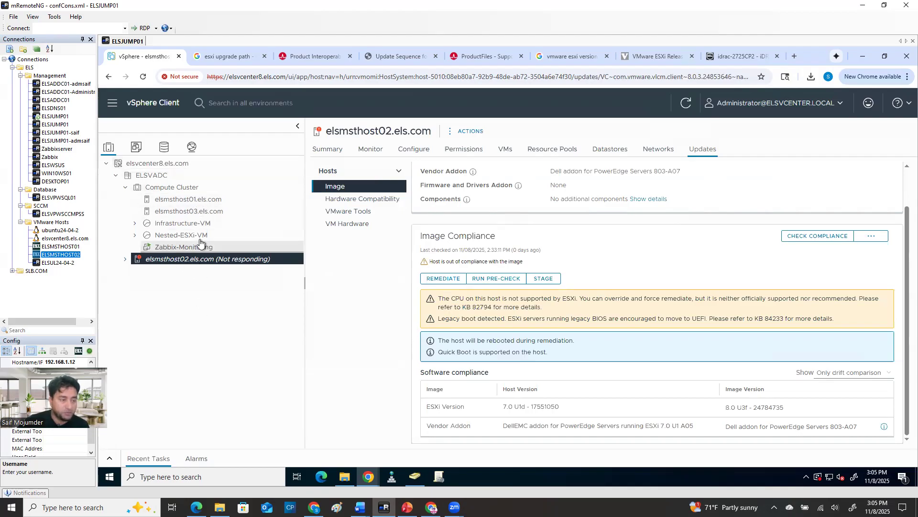
Check the ESXi versions and vendor addons in Lifecycle Manager again, and return to elsmsthost03.els.com in the inventory
click(113, 105)
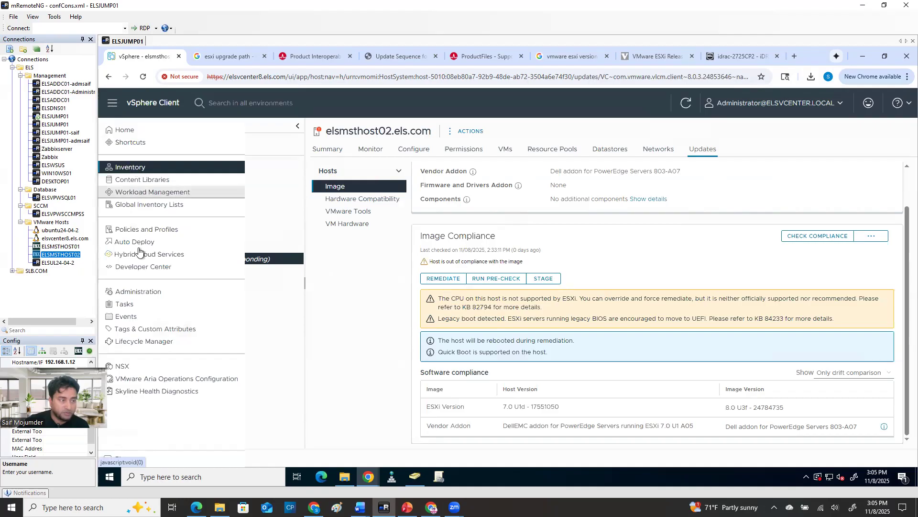
click(144, 338)
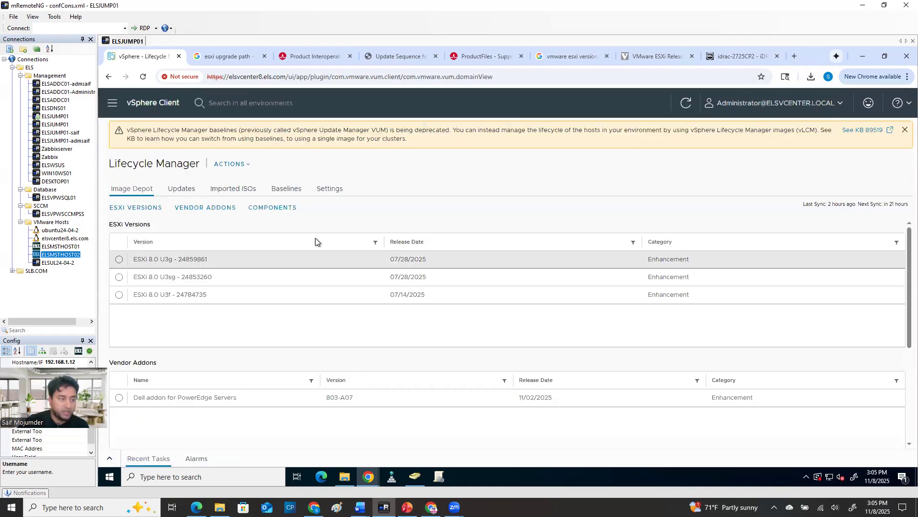
click(107, 105)
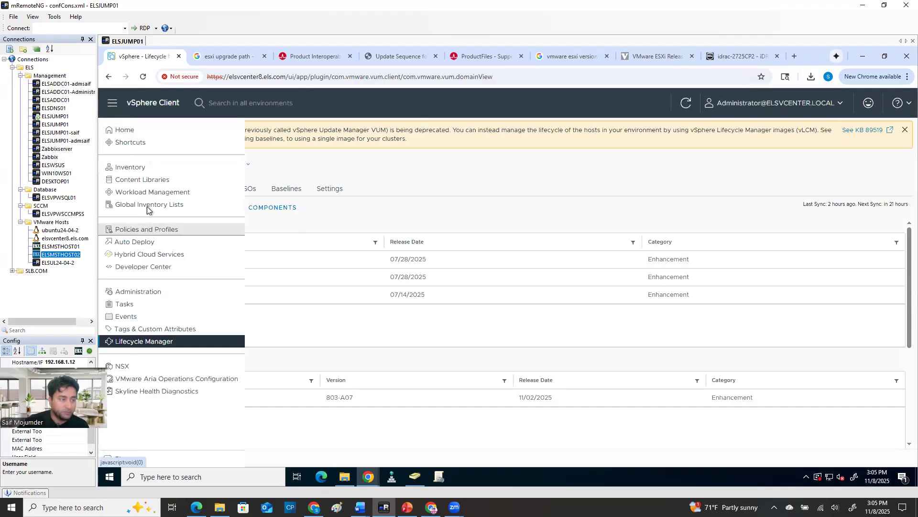
click(127, 167)
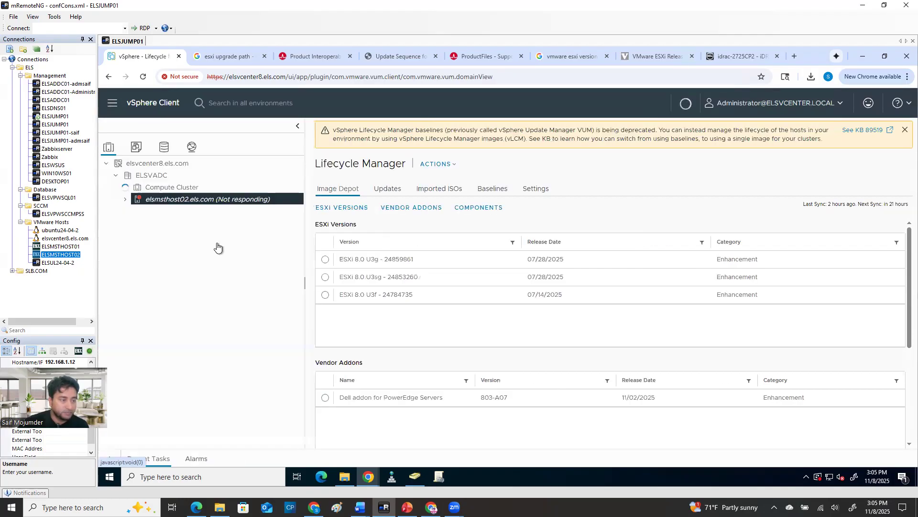
click(189, 212)
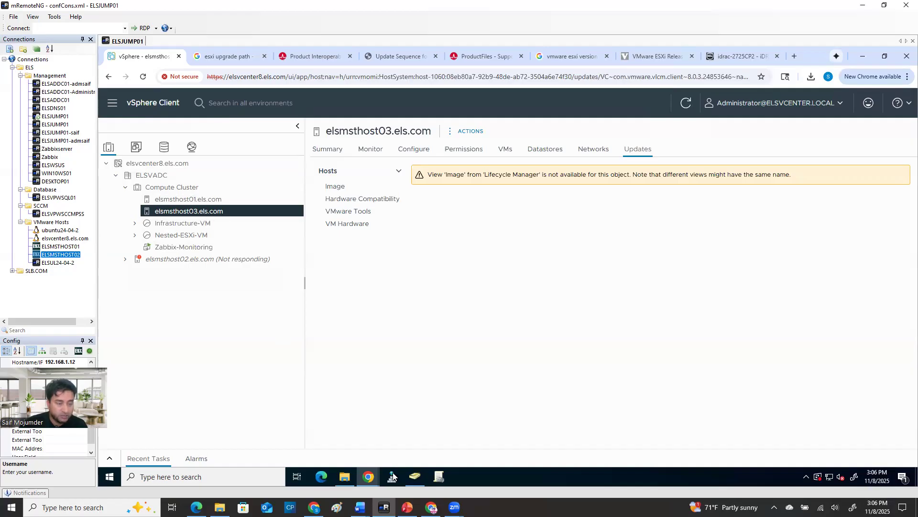
Show the esxcli software vib remove commands in the Word document "ESXi host VIB file removal procedure", highlight them, and minimize the document
mouse_move(360, 507)
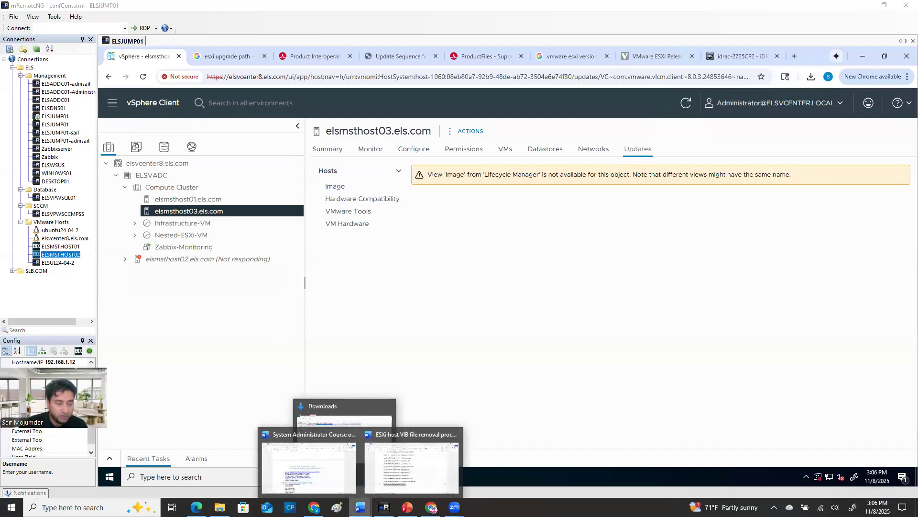
click(401, 485)
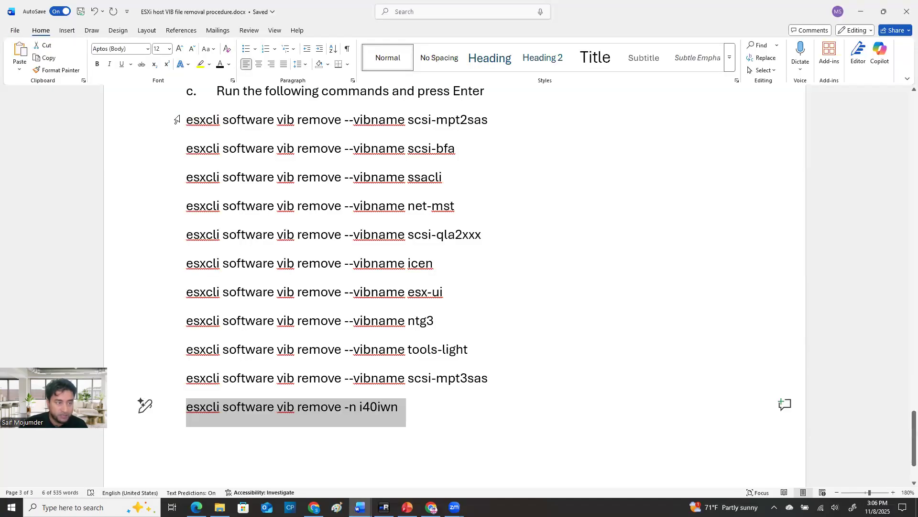
drag(165, 120, 164, 409)
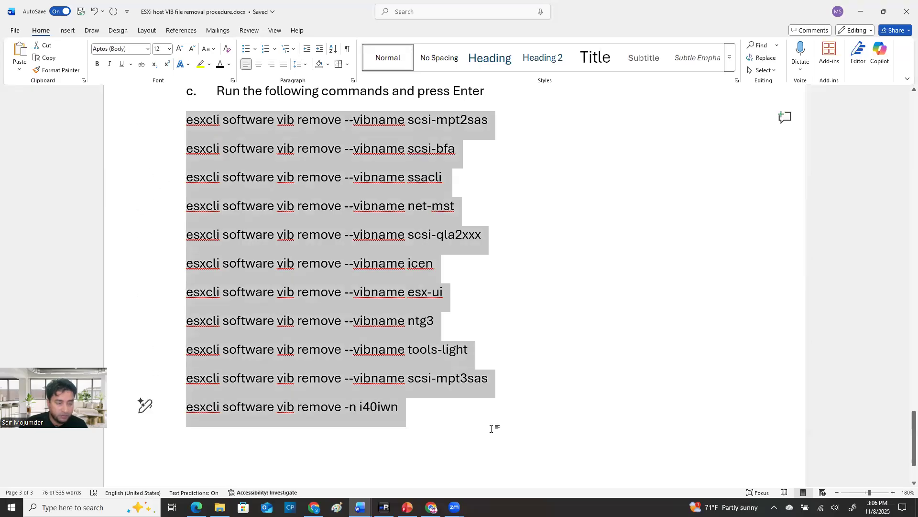
click(860, 11)
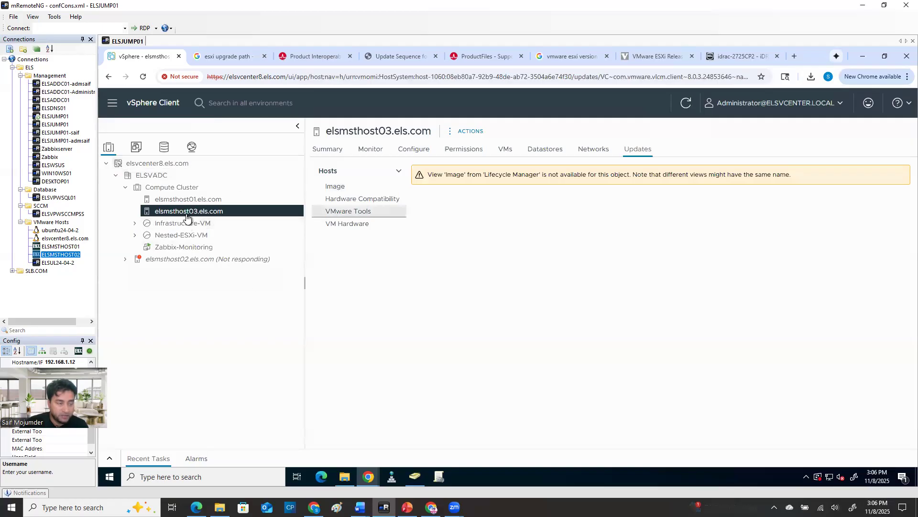
Examine elsmsthost02.els.com's image and software compliance, and open its remediation impact review
click(227, 259)
click(203, 209)
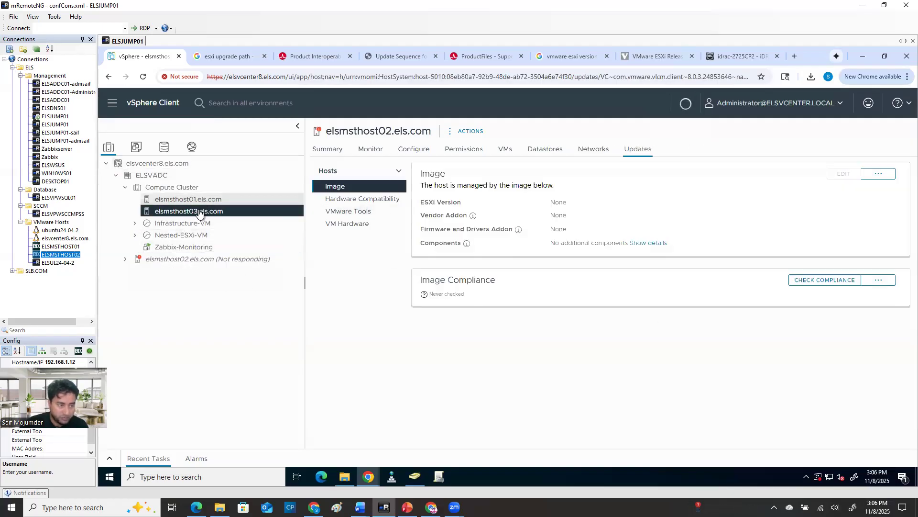
click(186, 262)
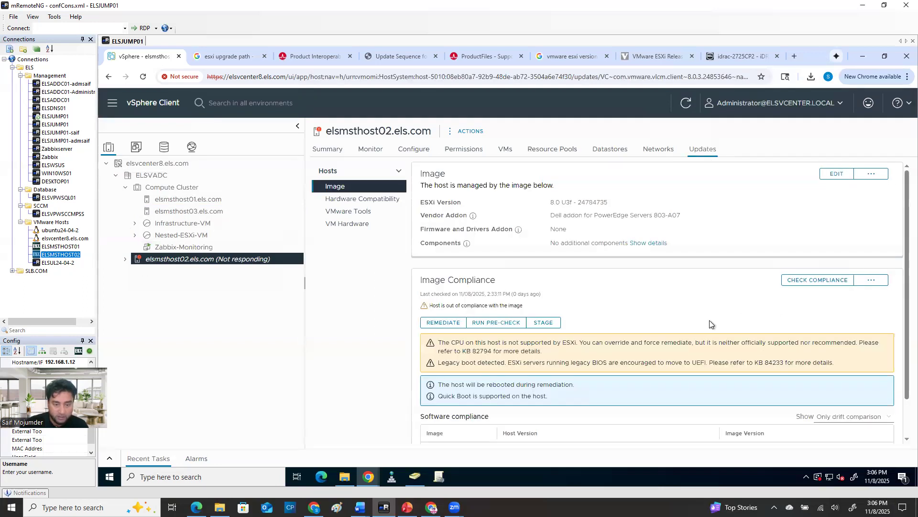
scroll(718, 325, down, 2)
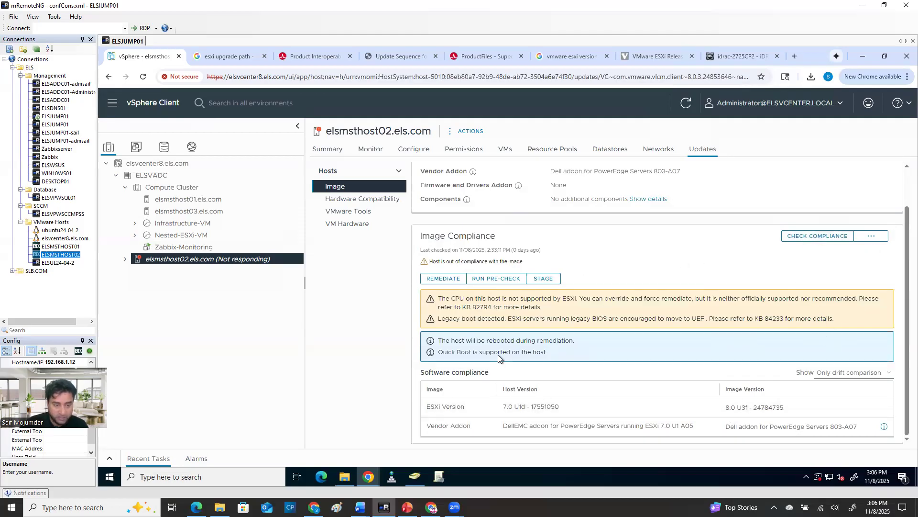
click(481, 282)
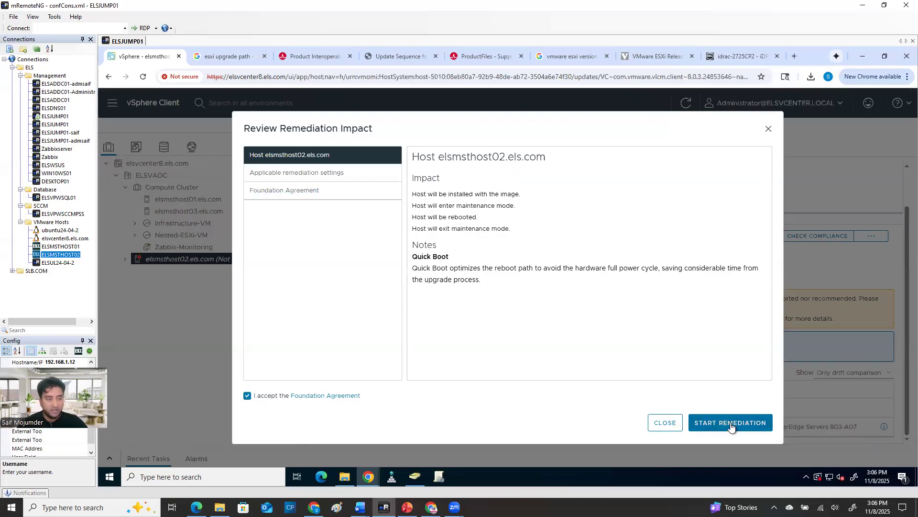
Close the remediation impact review without starting it, and show the summary of elsmsthost02.els.com
click(766, 130)
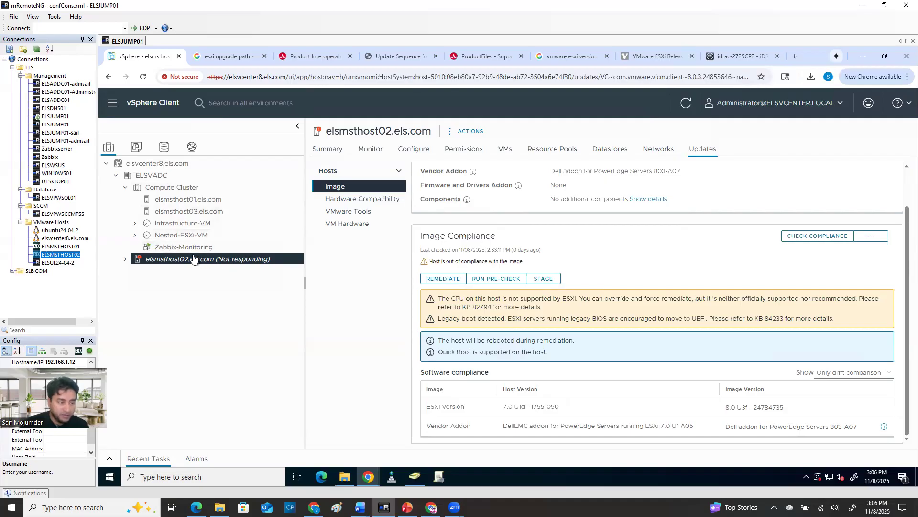
click(328, 149)
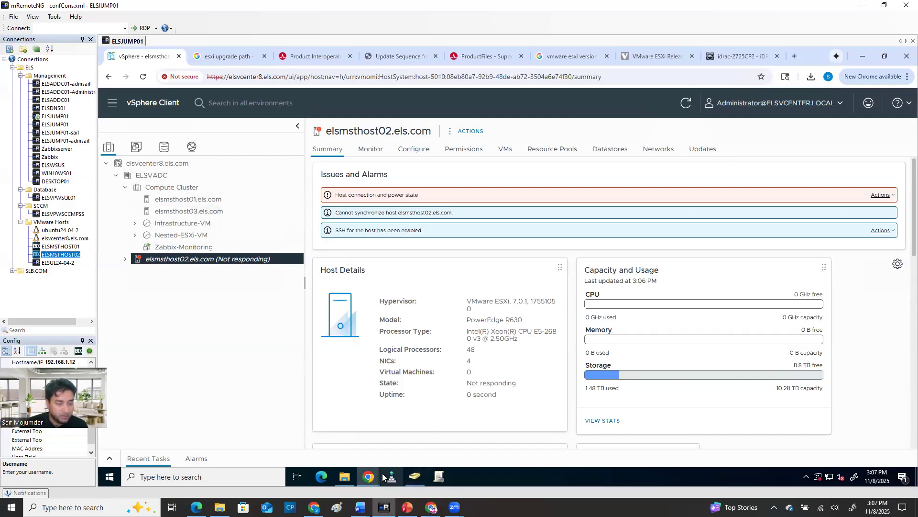
In the iDRAC virtual console, accept the ESXi 8.0.3 installer's license agreement and choose the local DELL PERC H730 Mini disk
mouse_move(371, 478)
click(399, 456)
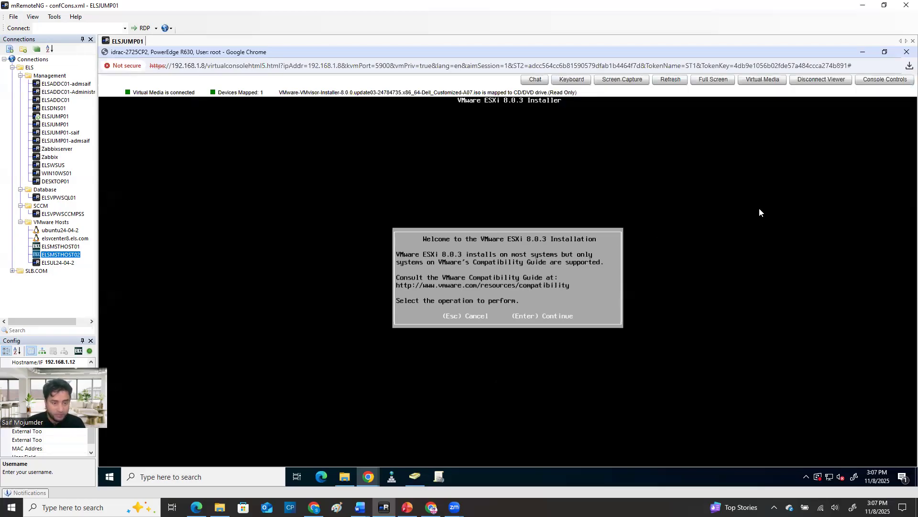
key(Return)
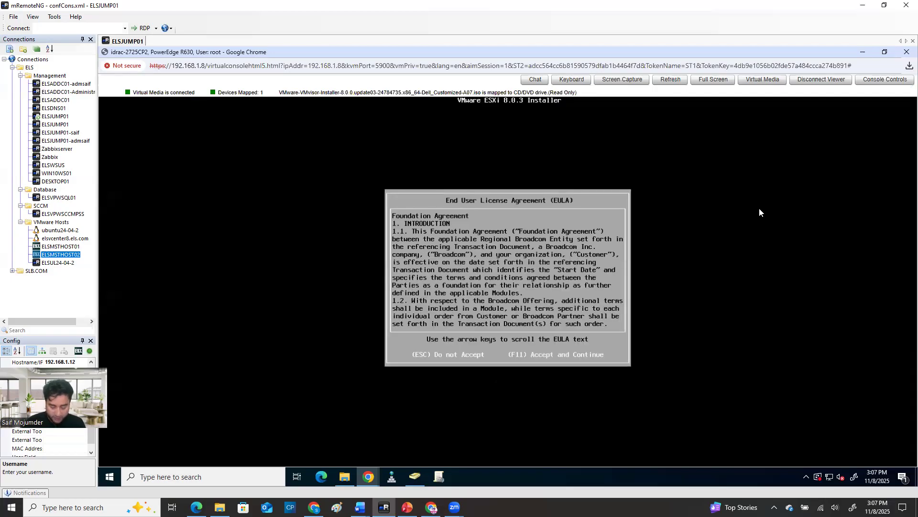
key(F11)
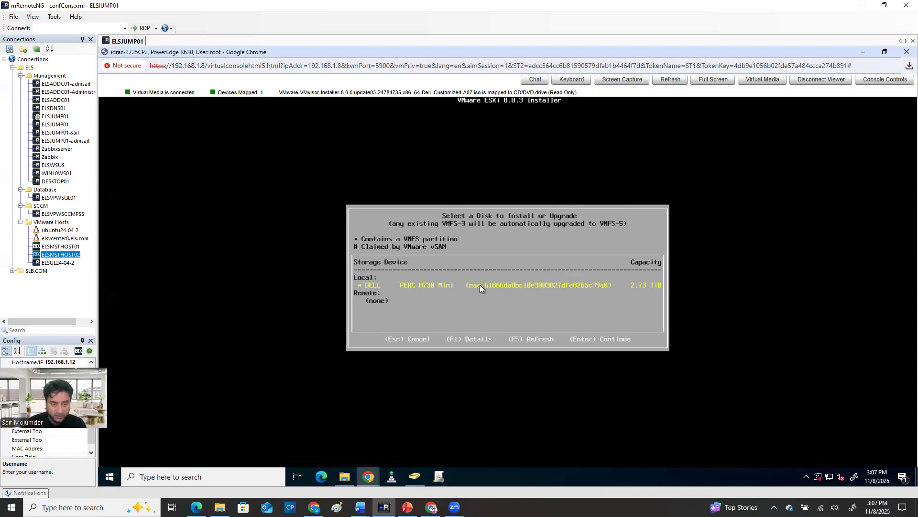
key(Return)
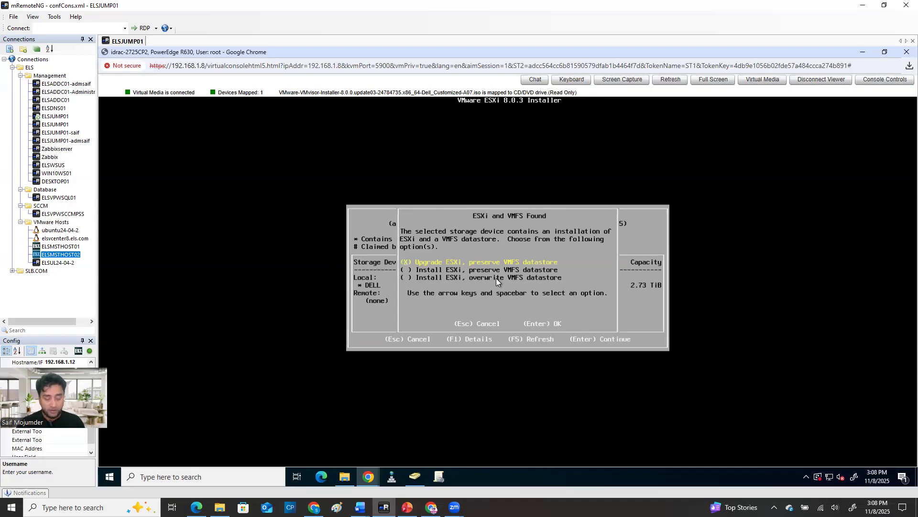
Try the option to install ESXi and overwrite the VMFS datastore, and reselect upgrading ESXi with the VMFS datastore preserved
key(Down)
key(Down)
key(space)
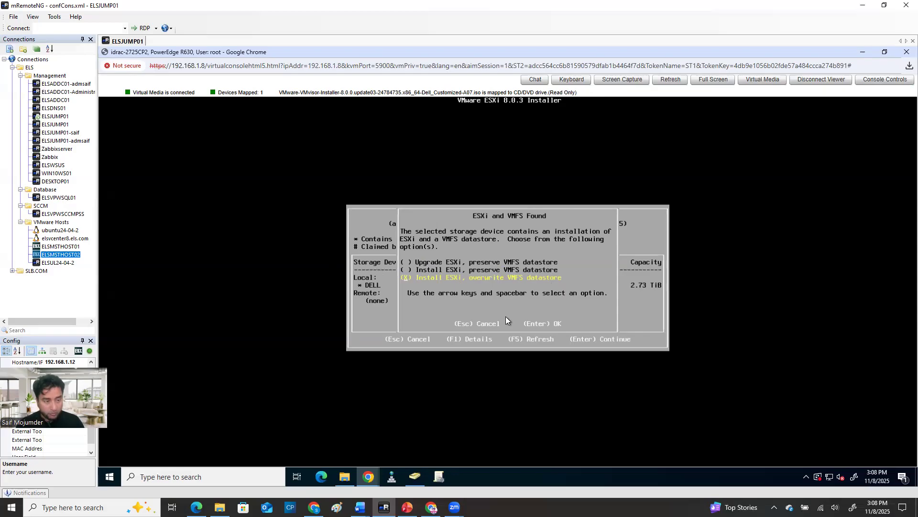
key(Up)
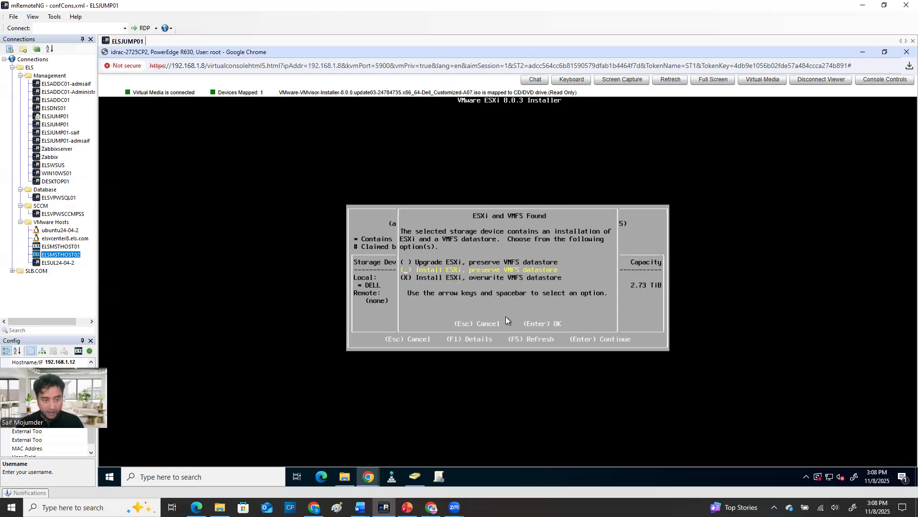
key(Up)
key(space)
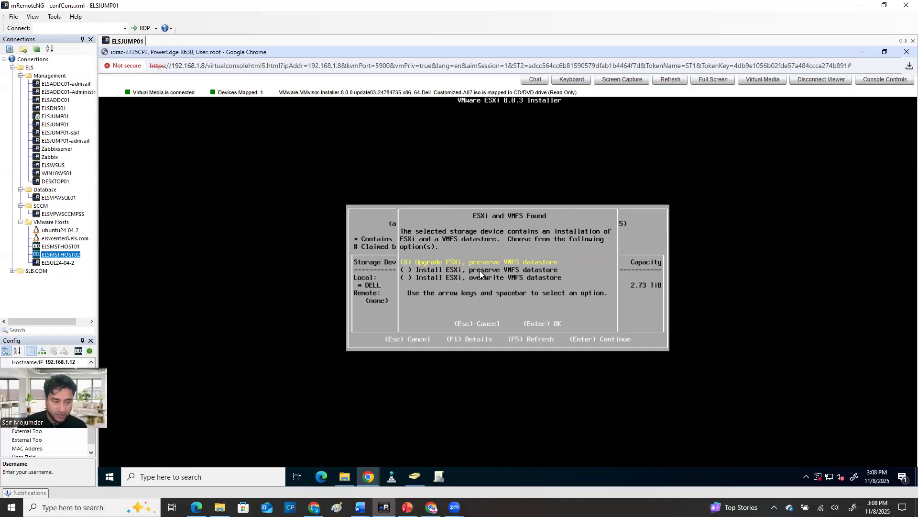
Run the ESXi 8.0.3 upgrade with the VMFS datastore preserved, forcing the unsupported installation, and reboot the server
key(Return)
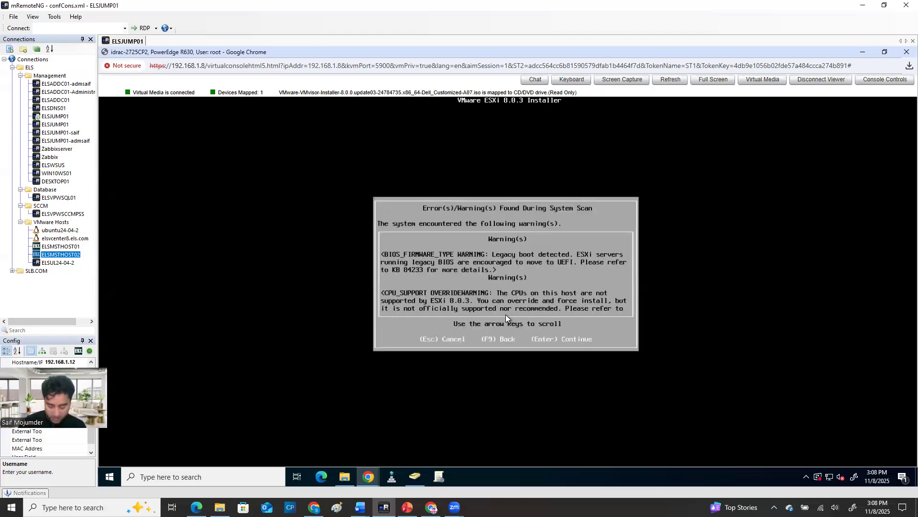
key(Return)
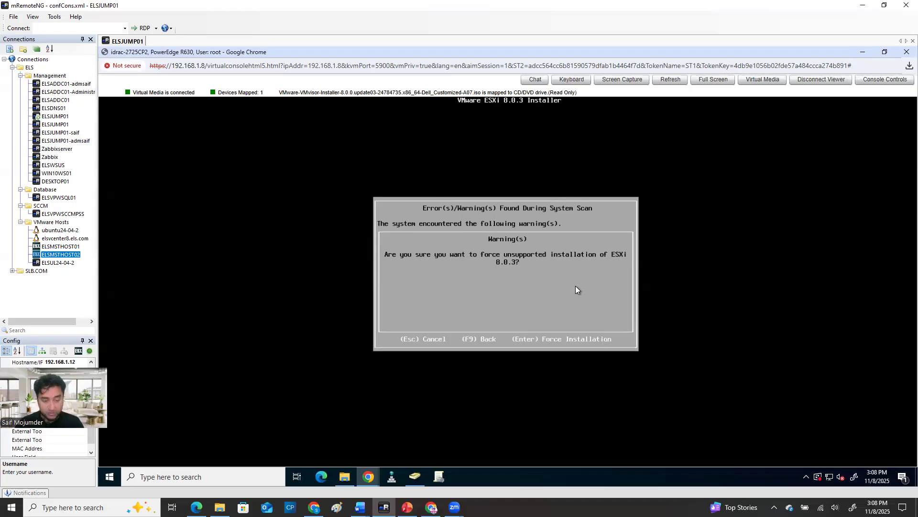
key(Return)
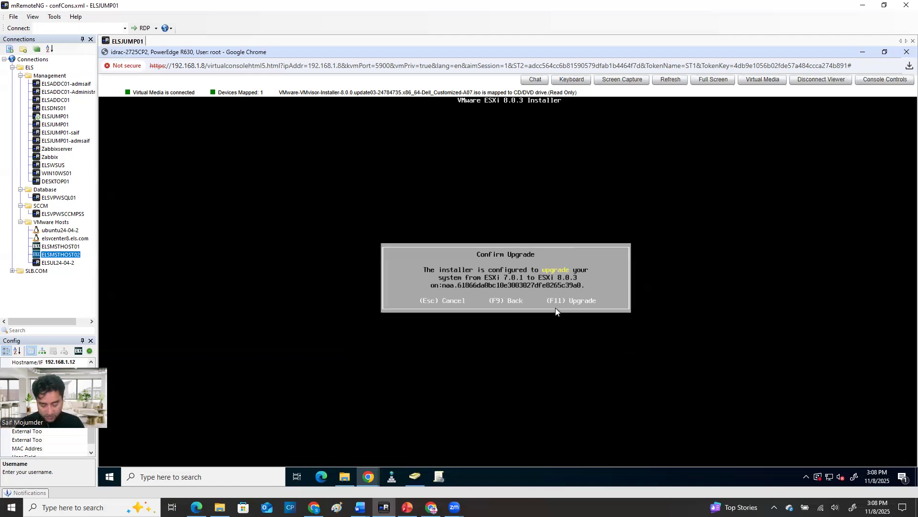
key(F11)
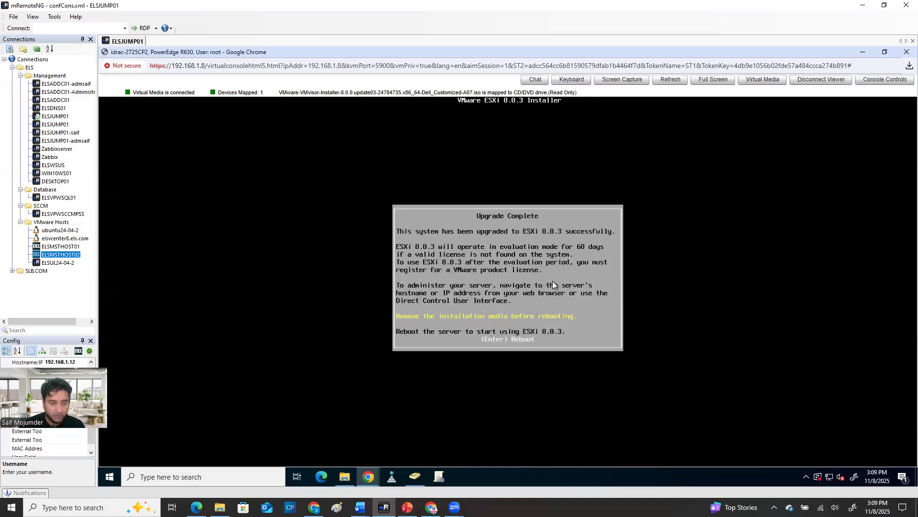
key(Return)
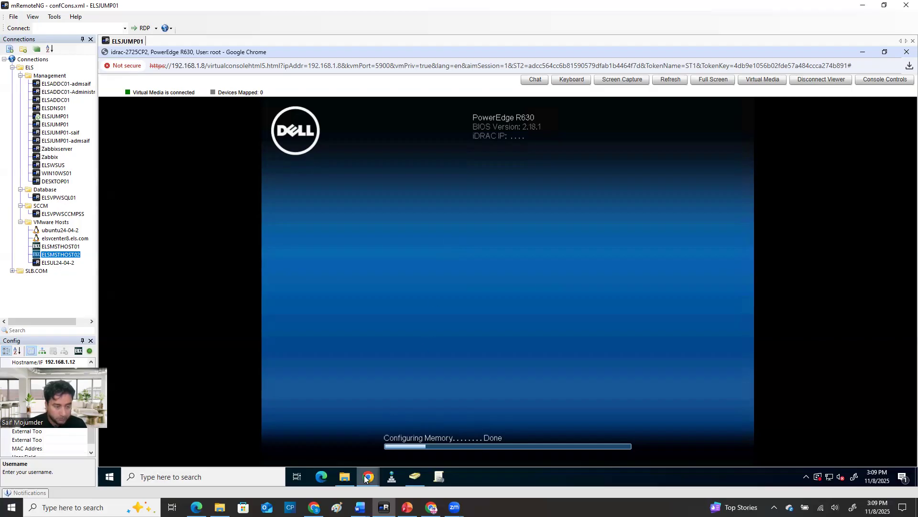
Refresh the vSphere Client's summary of elsmsthost02.els.com, and follow the host's reboot in the iDRAC virtual console
mouse_move(366, 479)
click(325, 443)
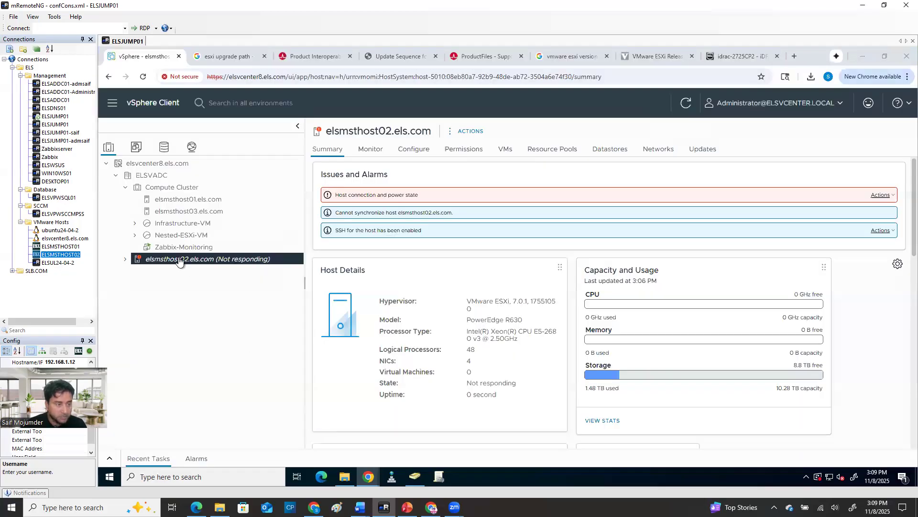
click(686, 103)
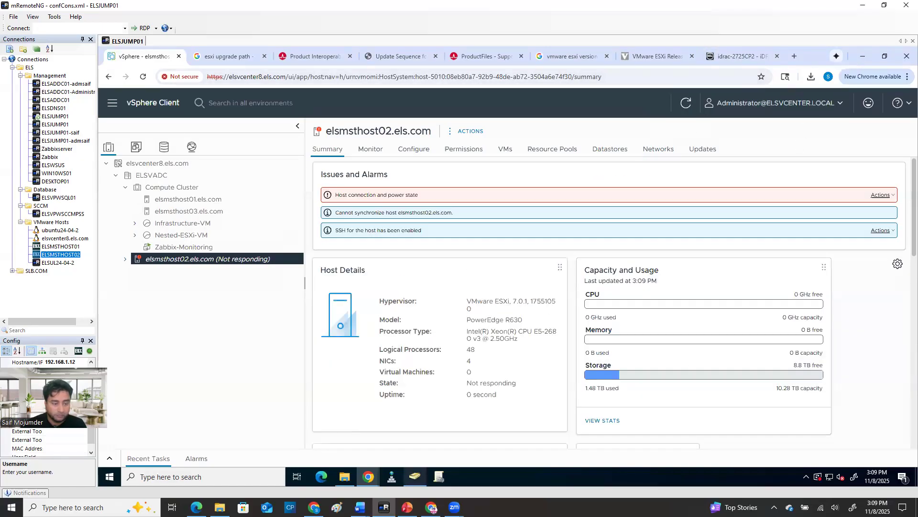
mouse_move(368, 477)
click(417, 450)
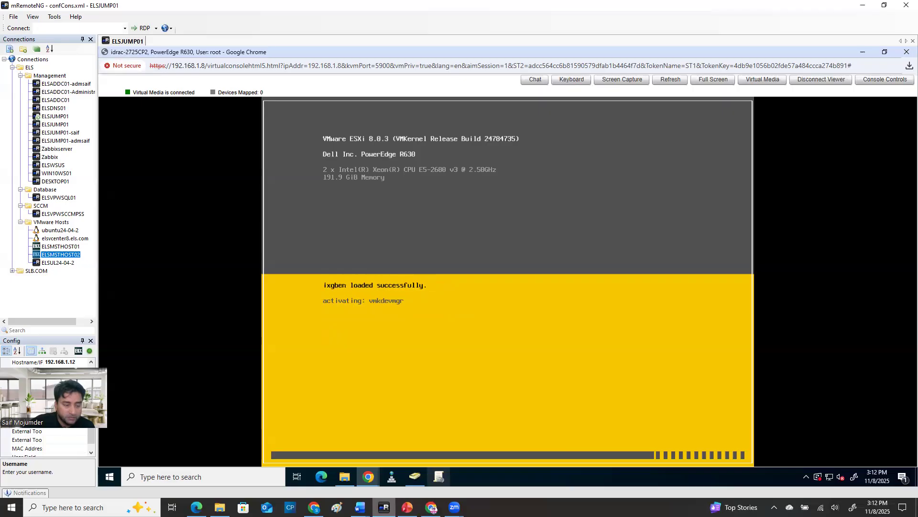
click(384, 507)
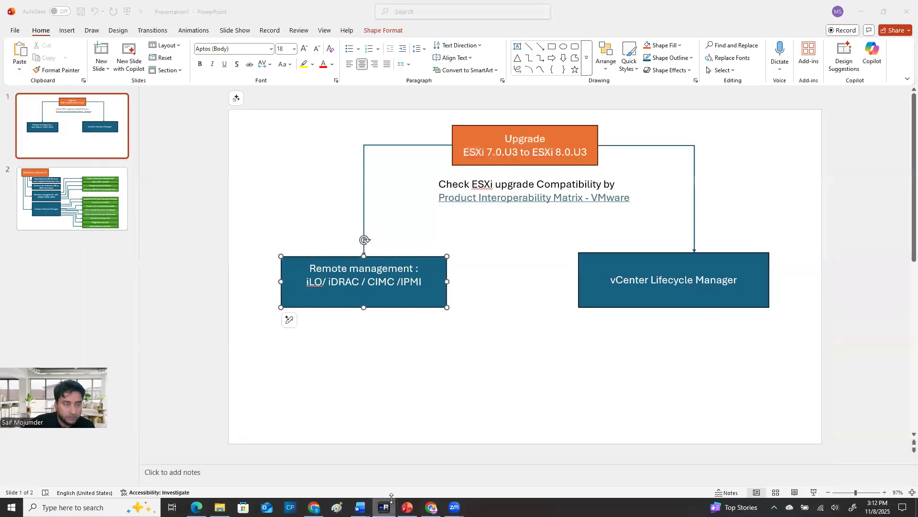
click(384, 507)
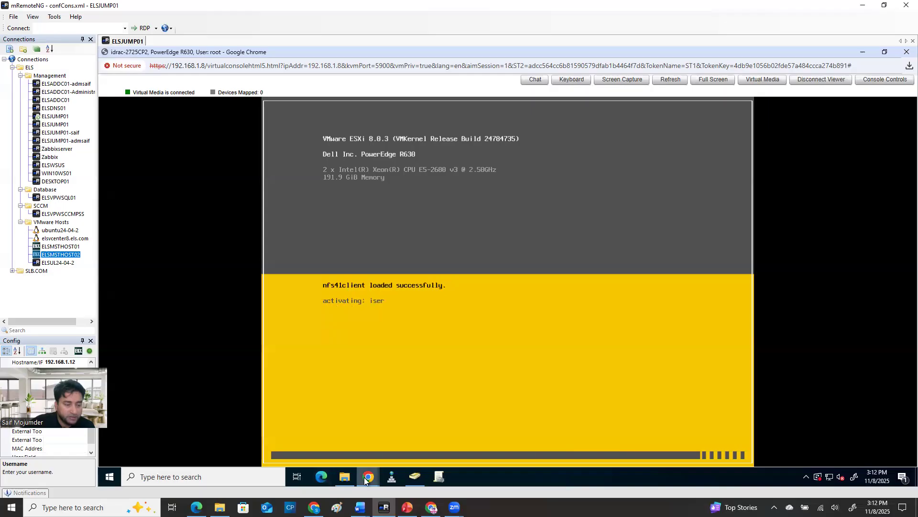
Look up the vSphere ESXi 8.0 releases in the build number history and highlight ESXi 8.0 Update 3g
mouse_move(368, 477)
click(316, 432)
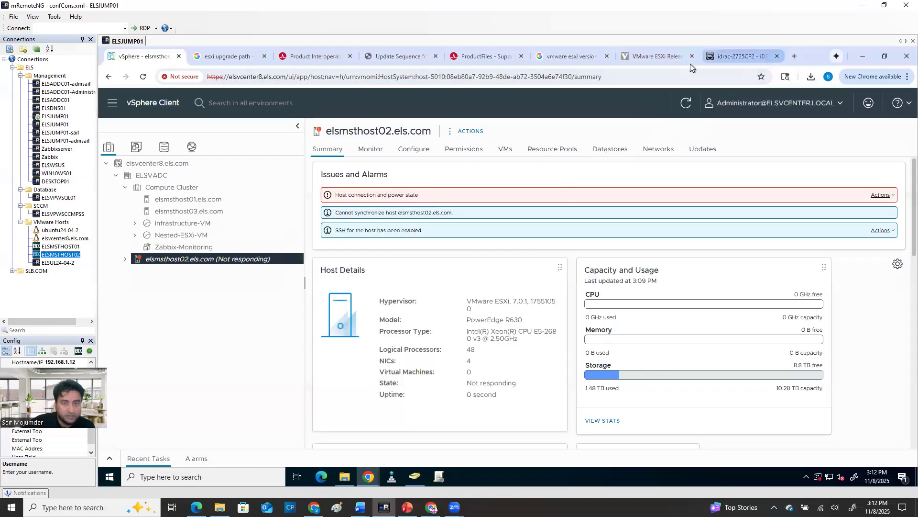
click(656, 55)
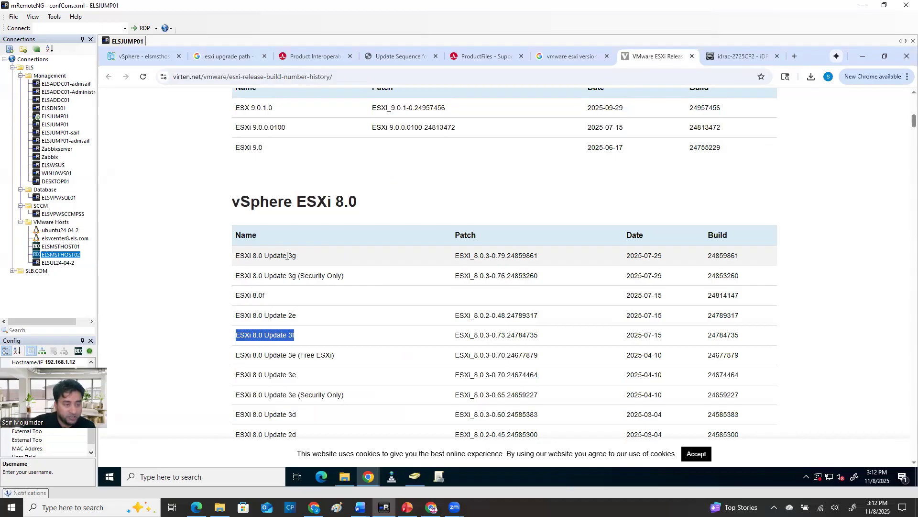
drag(234, 257, 302, 259)
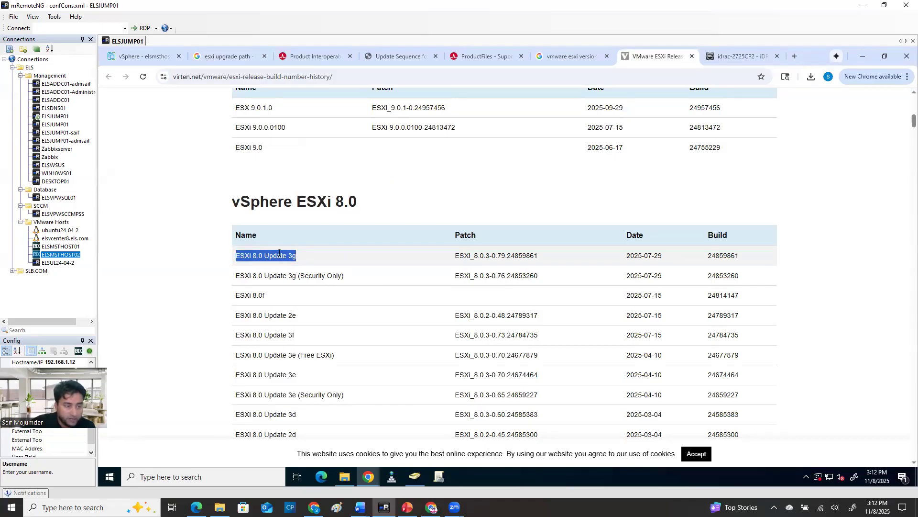
click(300, 259)
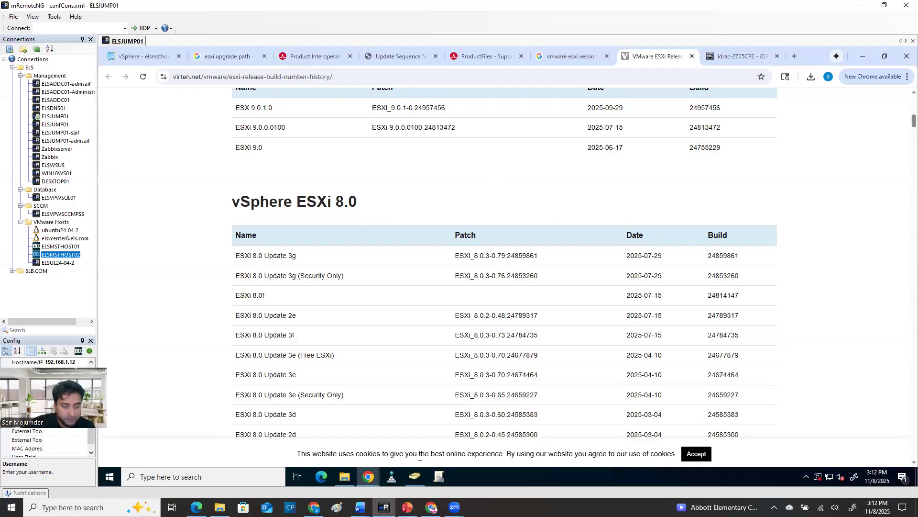
Check the host's boot in the iDRAC virtual console, and return to elsmsthost02.els.com in the vSphere Client
mouse_move(368, 476)
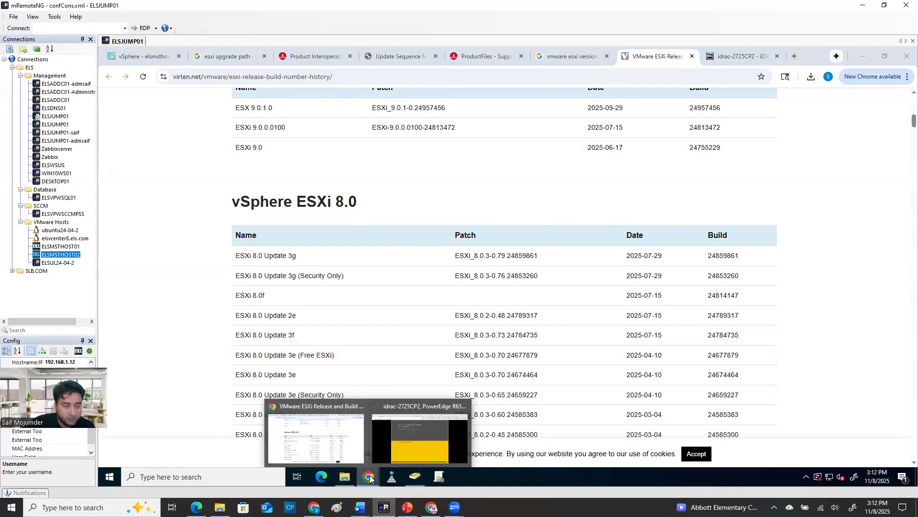
click(420, 440)
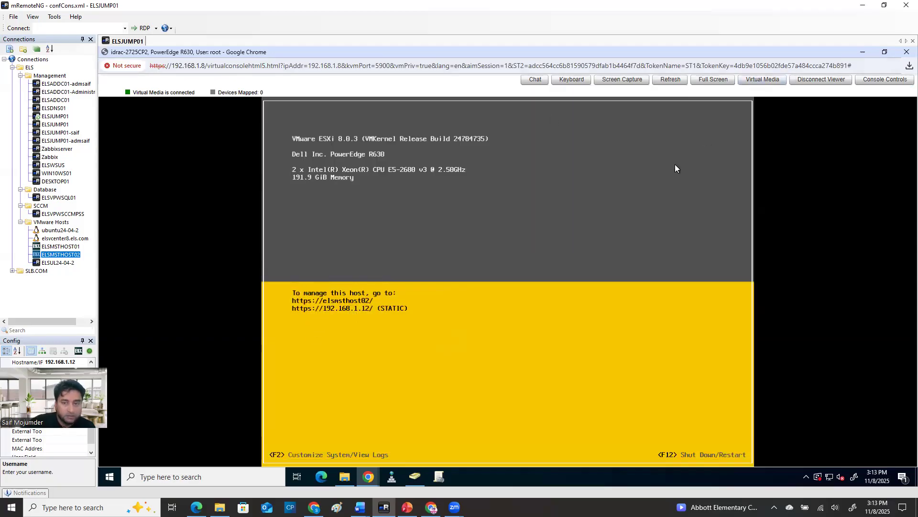
click(865, 53)
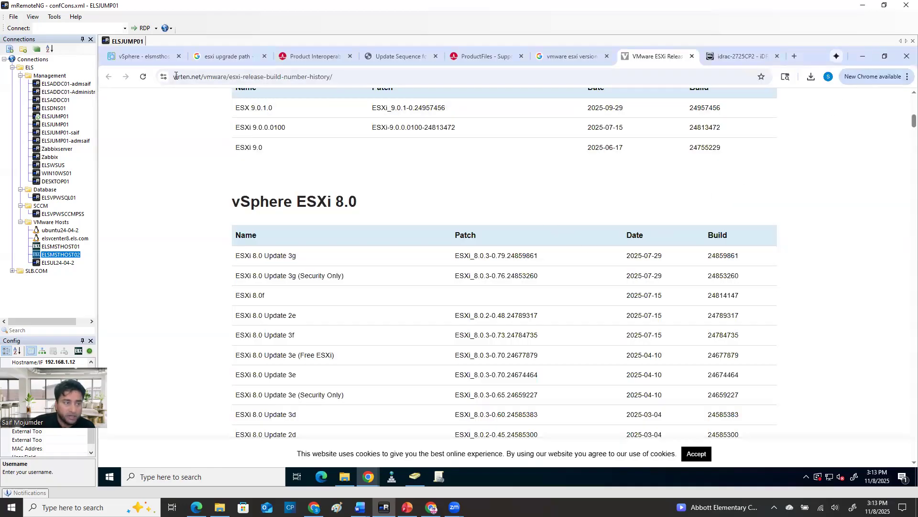
click(141, 56)
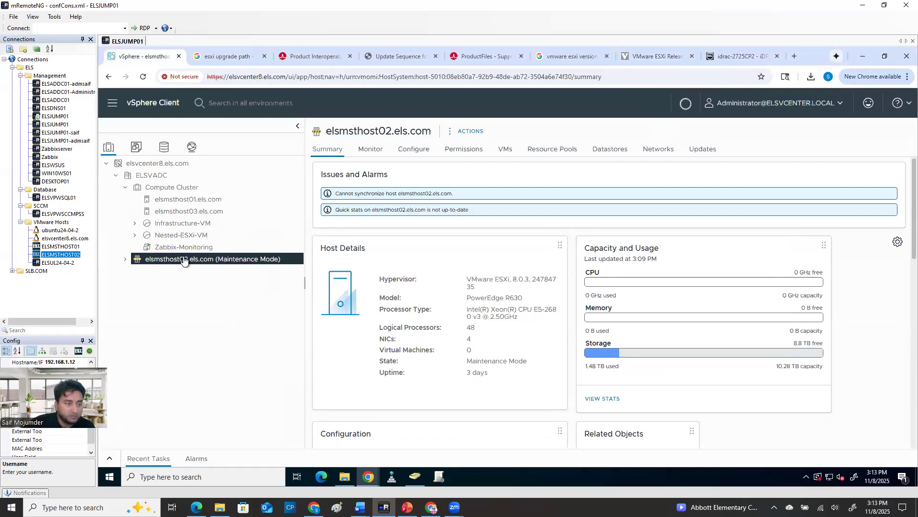
Check elsmsthost02.els.com's storage adapters, virtual switches and VMkernel adapters, and highlight the hypervisor version in its summary
click(411, 149)
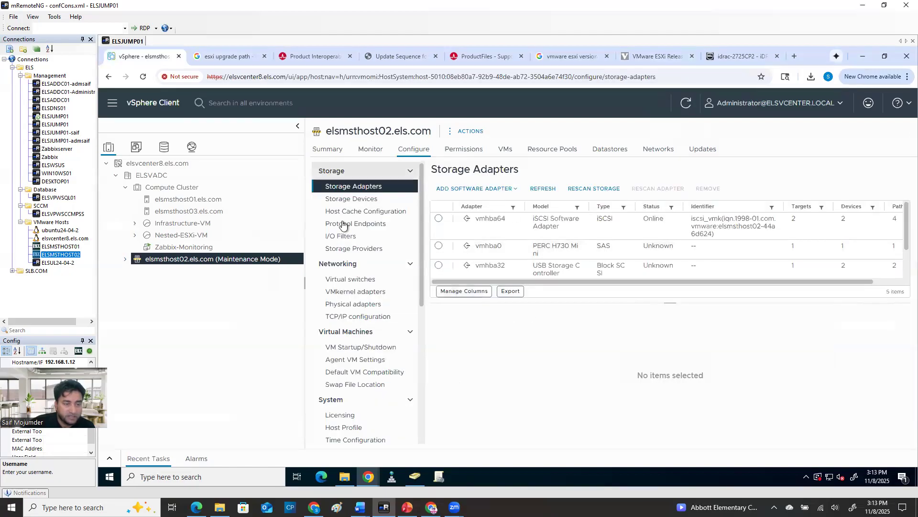
click(353, 280)
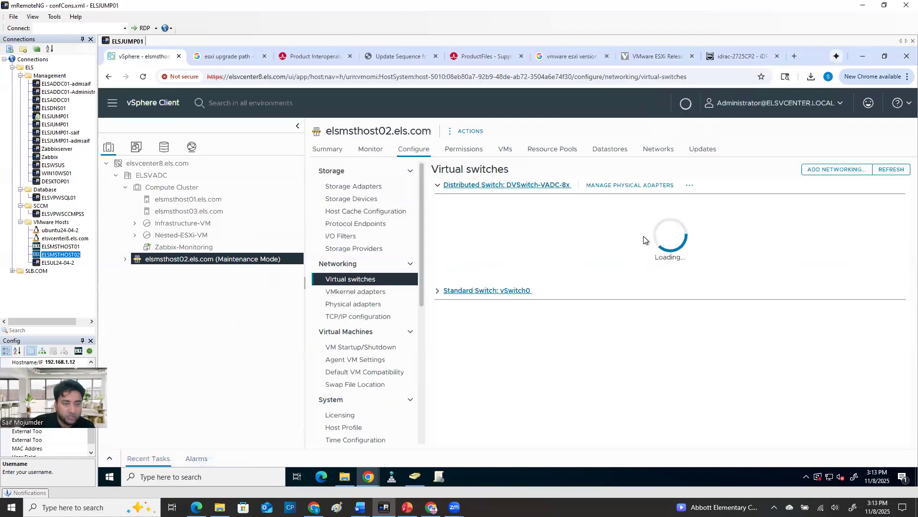
click(354, 293)
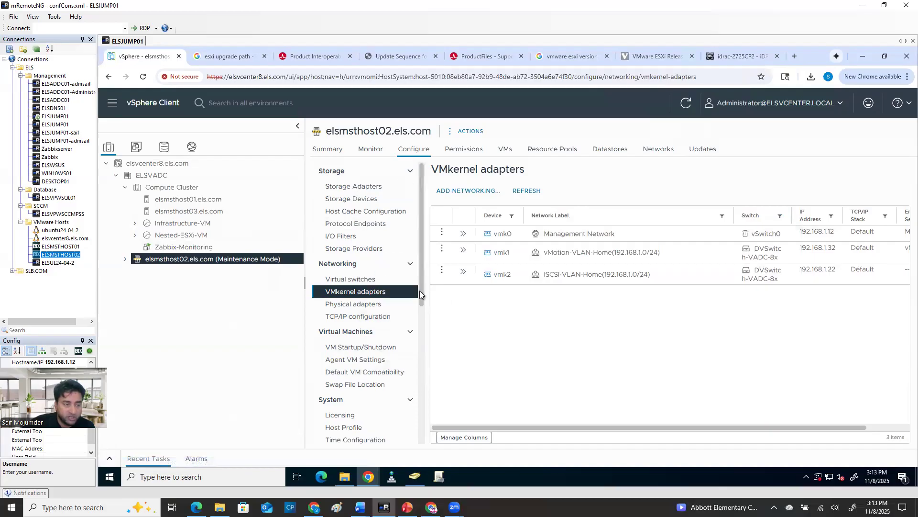
click(321, 149)
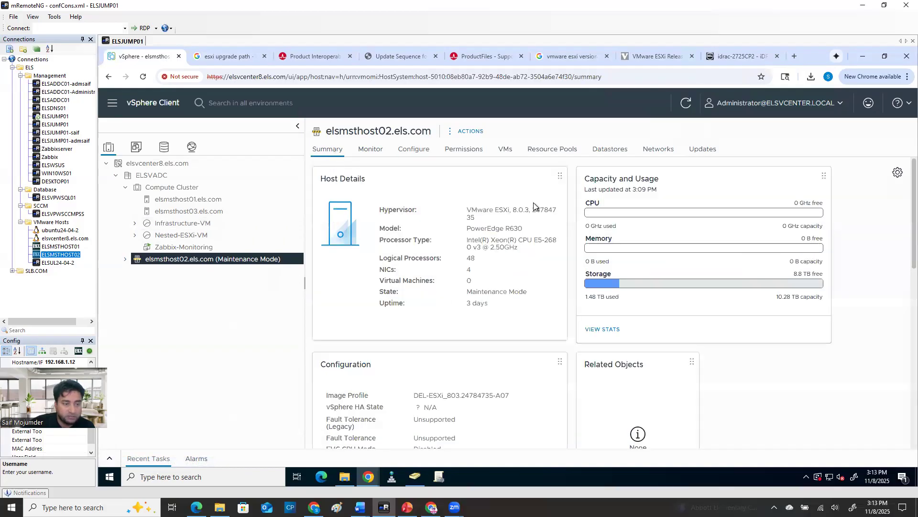
drag(512, 210, 558, 208)
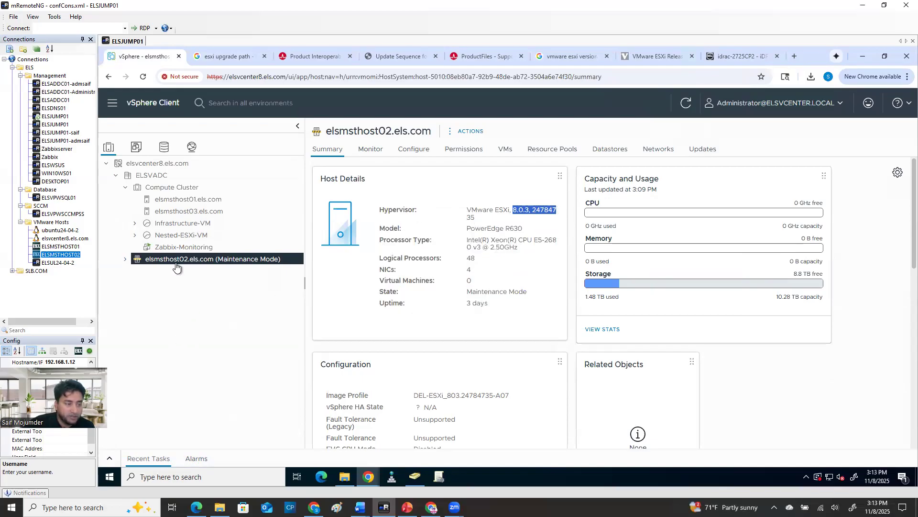
Move elsmsthost02.els.com into Compute Cluster with its virtual machines in the cluster's root resource pool, and select the host there
drag(178, 263, 171, 188)
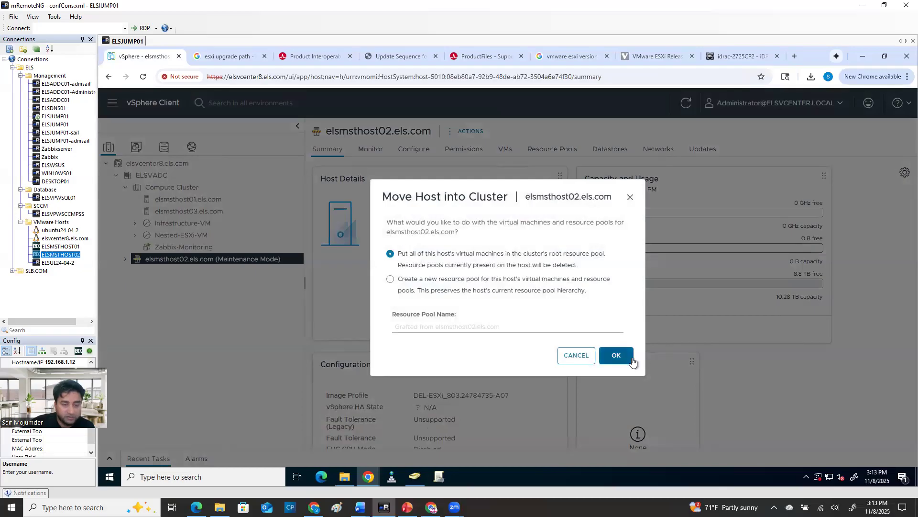
click(616, 355)
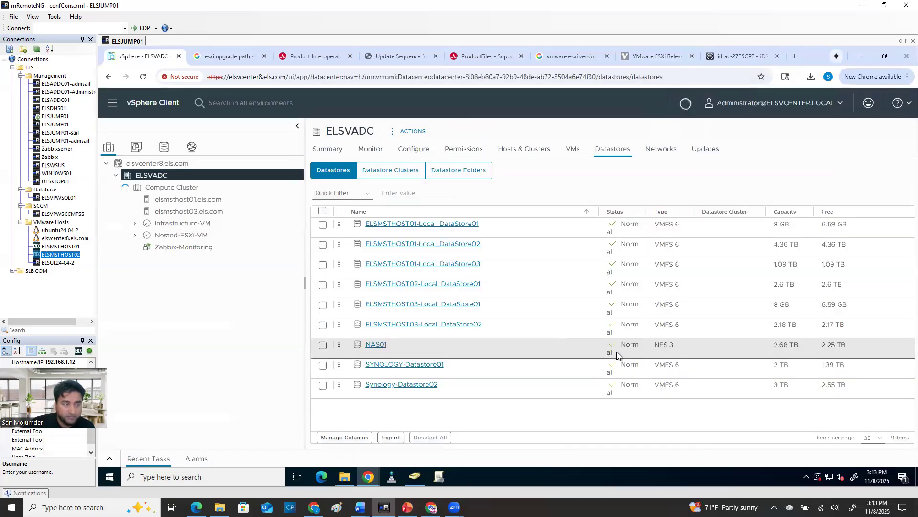
click(254, 211)
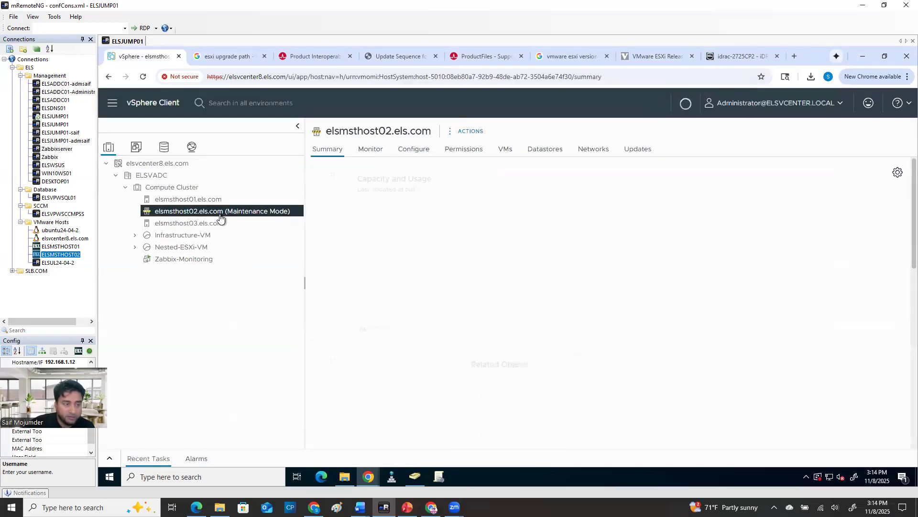
Take elsmsthost02.els.com out of maintenance mode
right_click(245, 212)
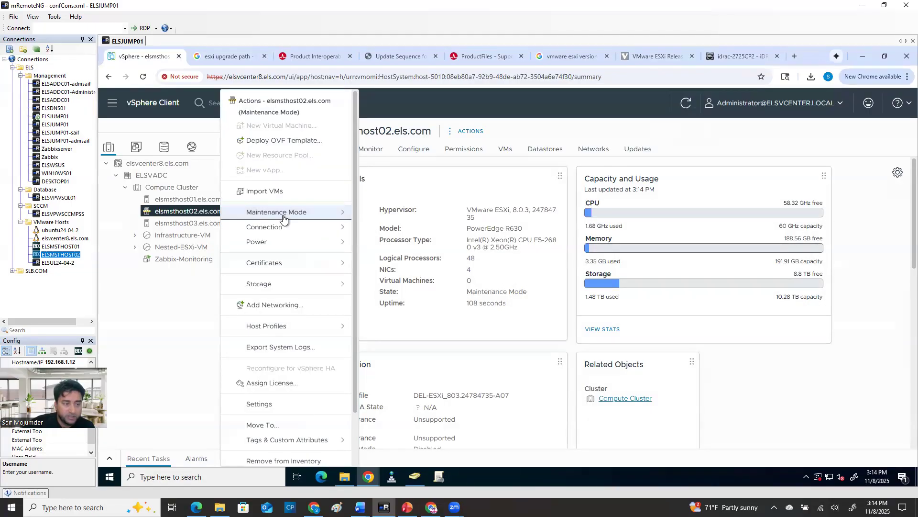
mouse_move(312, 213)
click(399, 234)
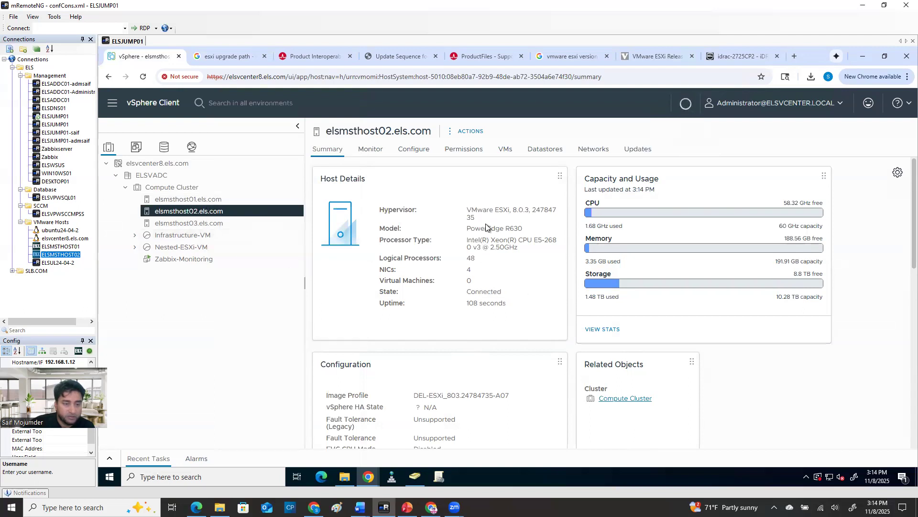
Compare the hypervisor version and build of elsmsthost01.els.com, elsmsthost02.els.com and elsmsthost03.els.com in their summaries
click(220, 199)
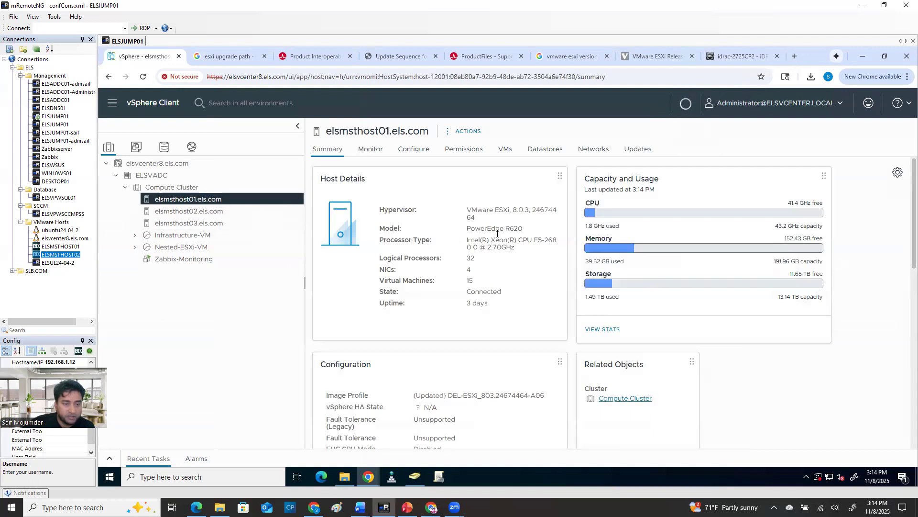
drag(477, 219, 448, 216)
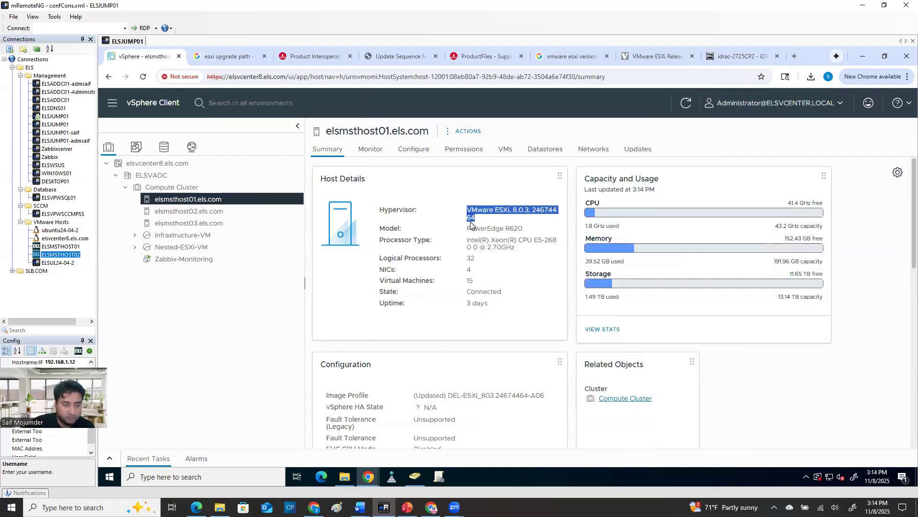
click(217, 212)
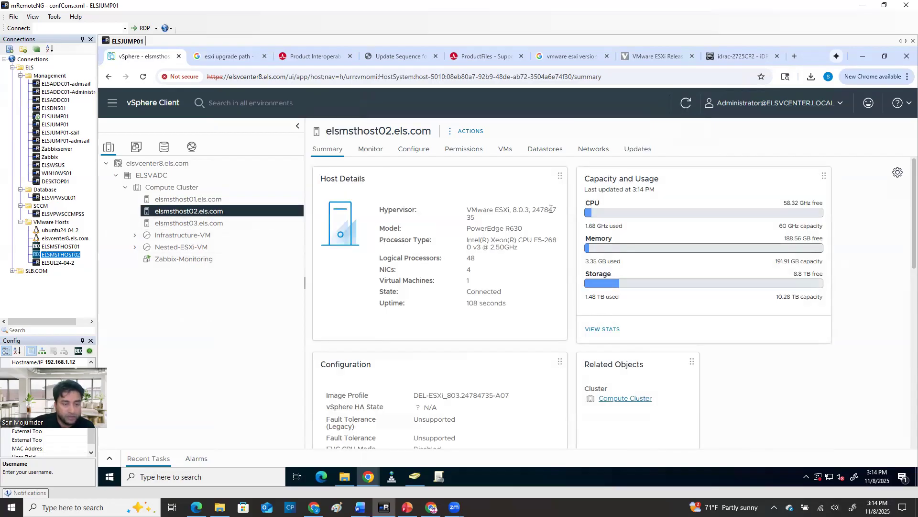
click(219, 199)
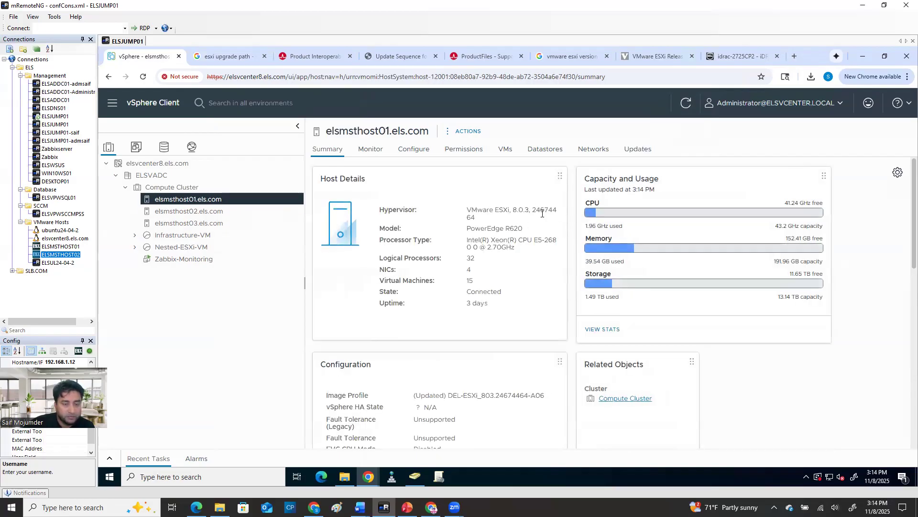
drag(541, 210, 551, 210)
click(471, 215)
click(210, 211)
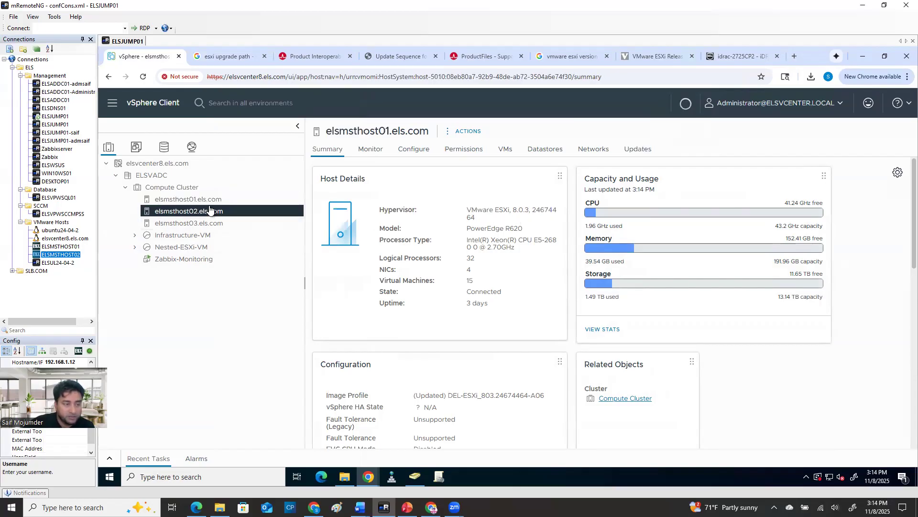
click(210, 199)
click(212, 212)
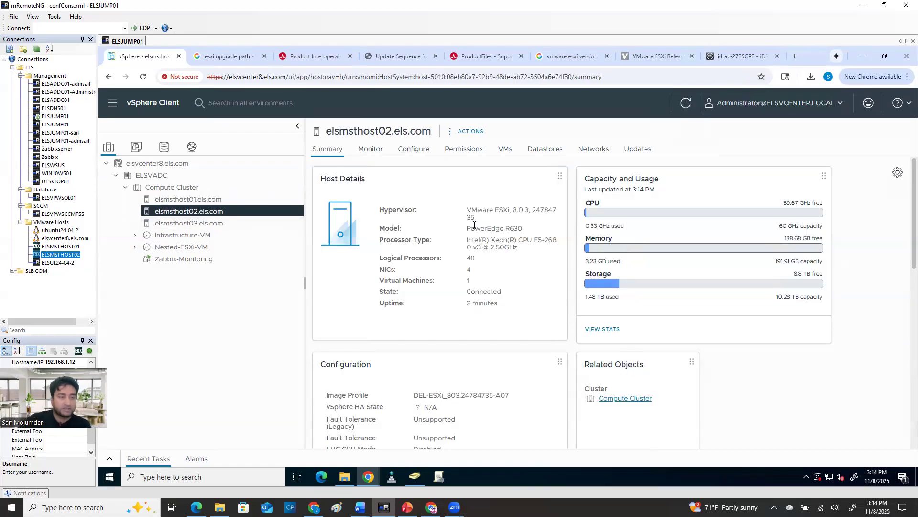
click(204, 224)
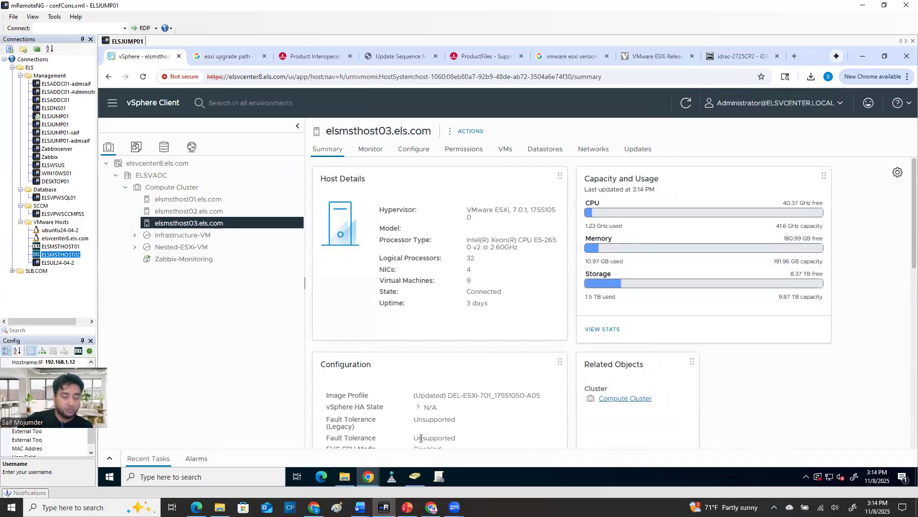
Review the slide with the two ESXi upgrade methods in PowerPoint, and return to the vSphere Client in mRemoteNG
click(408, 507)
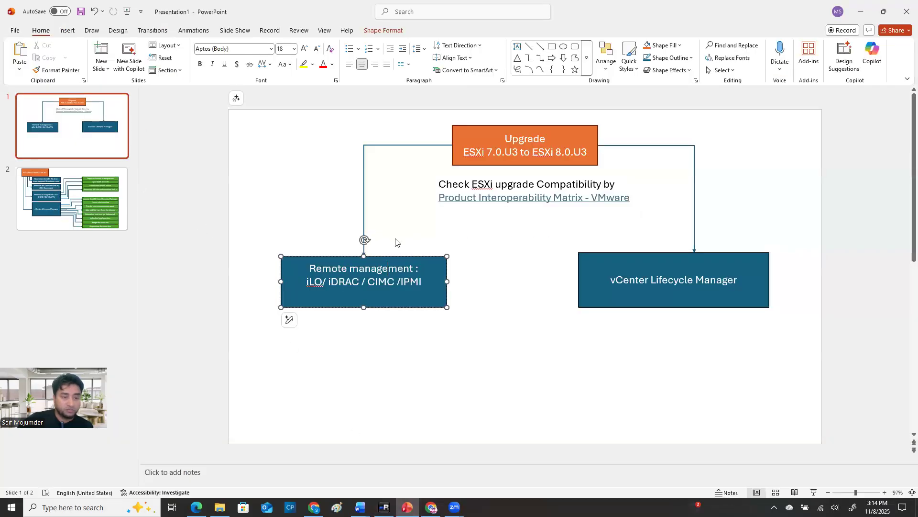
click(291, 203)
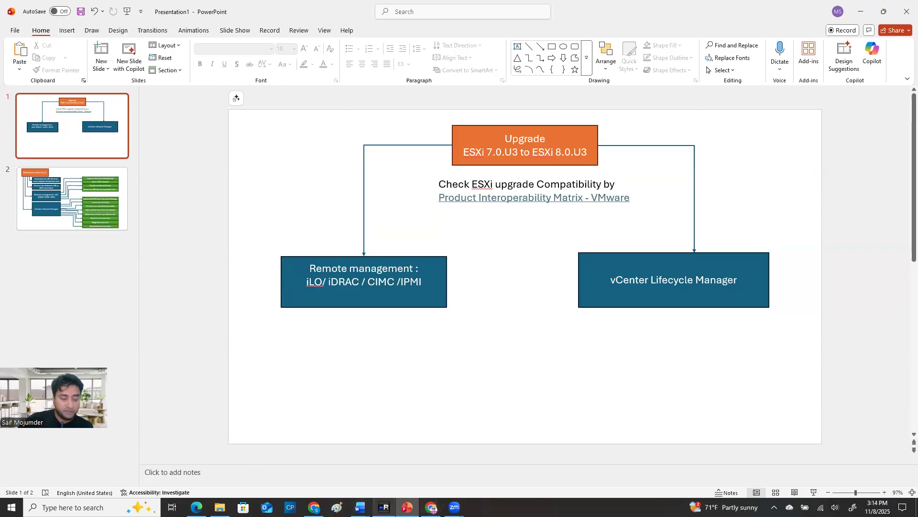
mouse_move(384, 507)
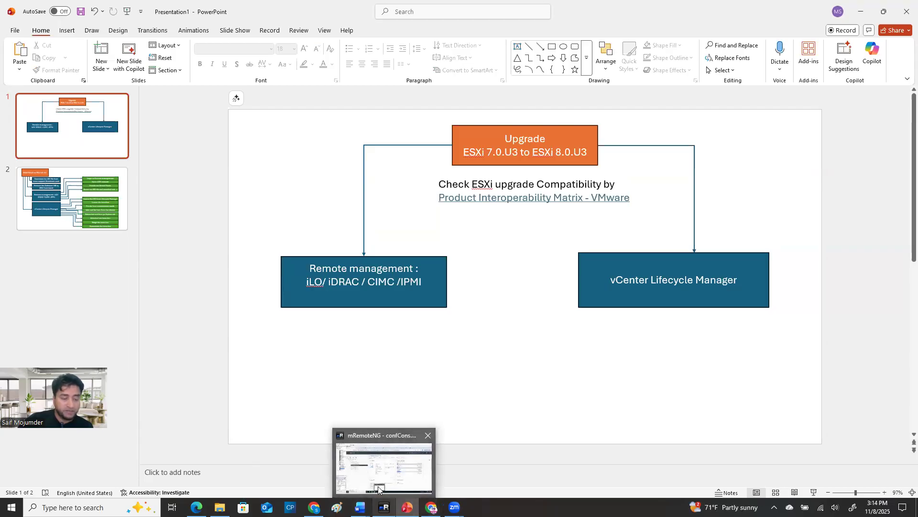
click(369, 472)
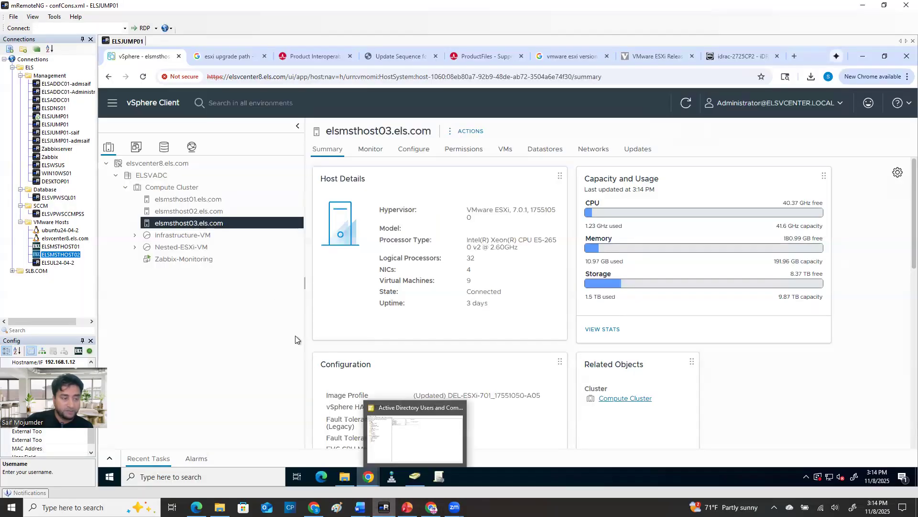
Put elsmsthost03.els.com into maintenance mode, moving its powered-off and suspended virtual machines to other hosts in the cluster
right_click(208, 226)
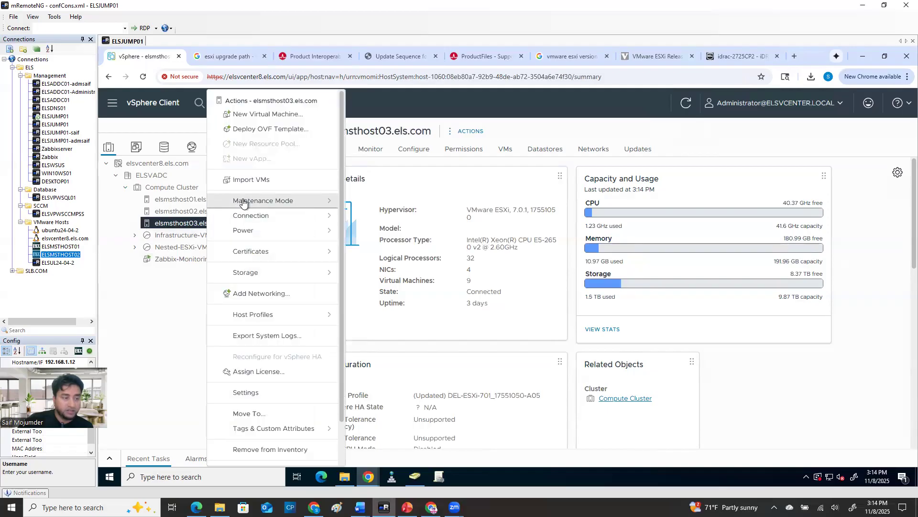
mouse_move(247, 201)
click(406, 209)
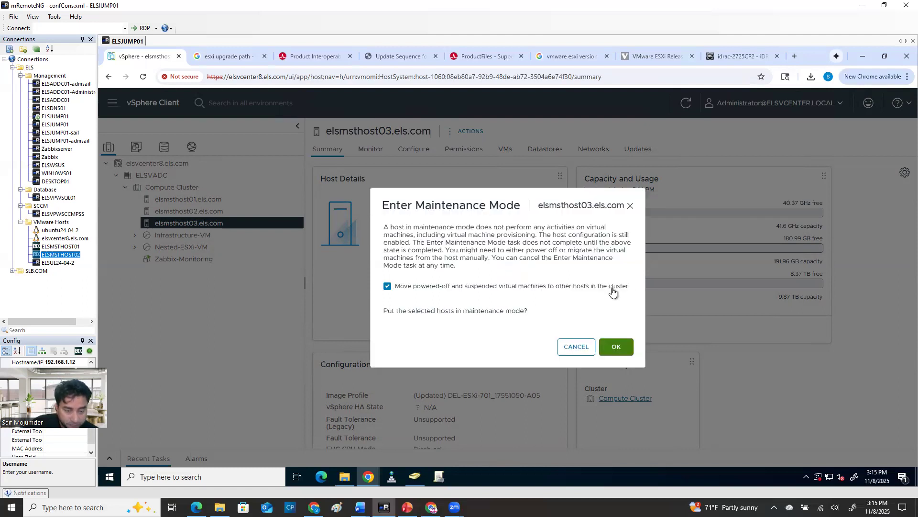
click(619, 354)
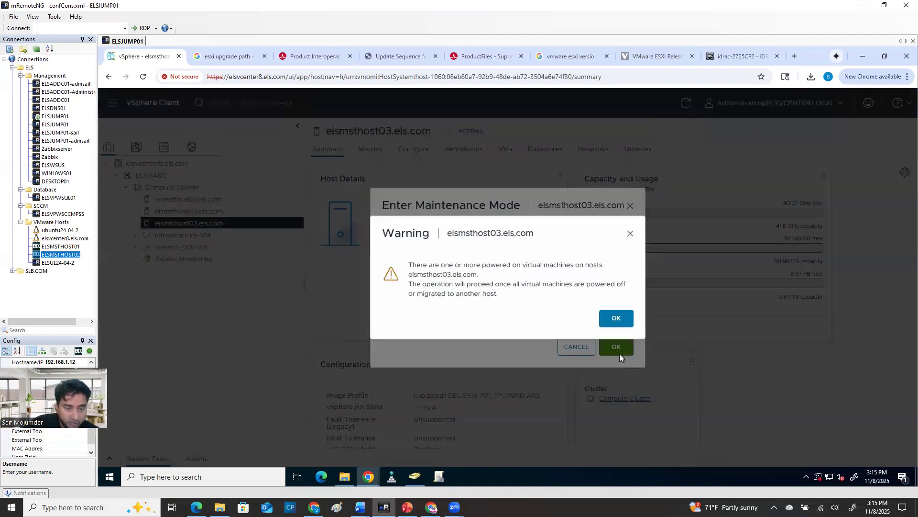
click(616, 318)
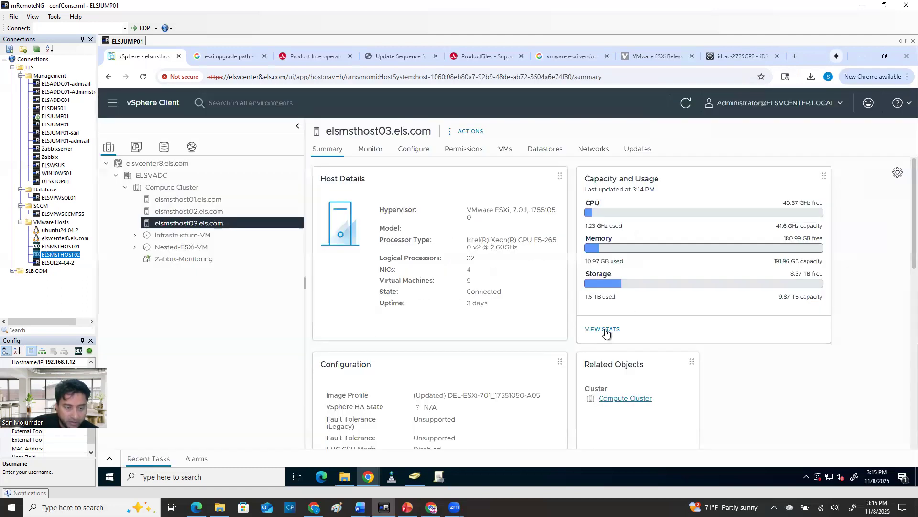
Compare the virtual machines on elsmsthost03.els.com and elsmsthost02.els.com, and check the progress of the maintenance mode task
click(503, 150)
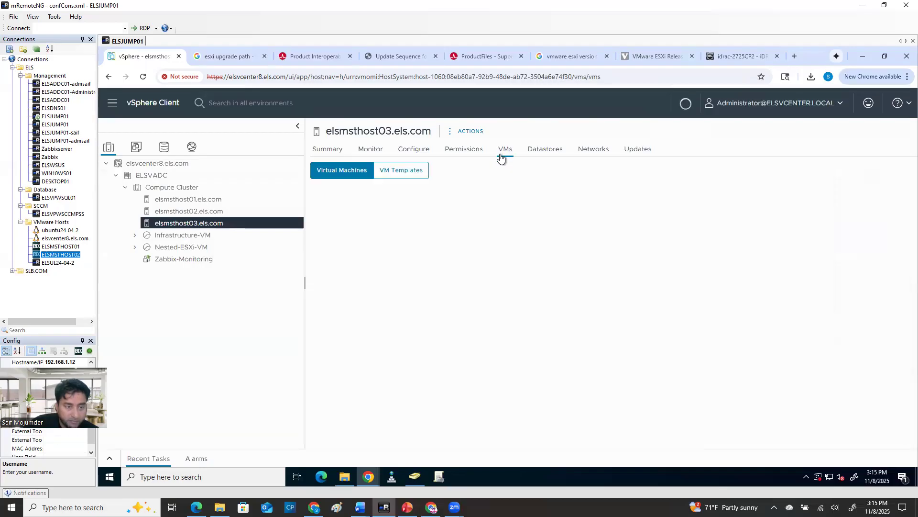
click(186, 215)
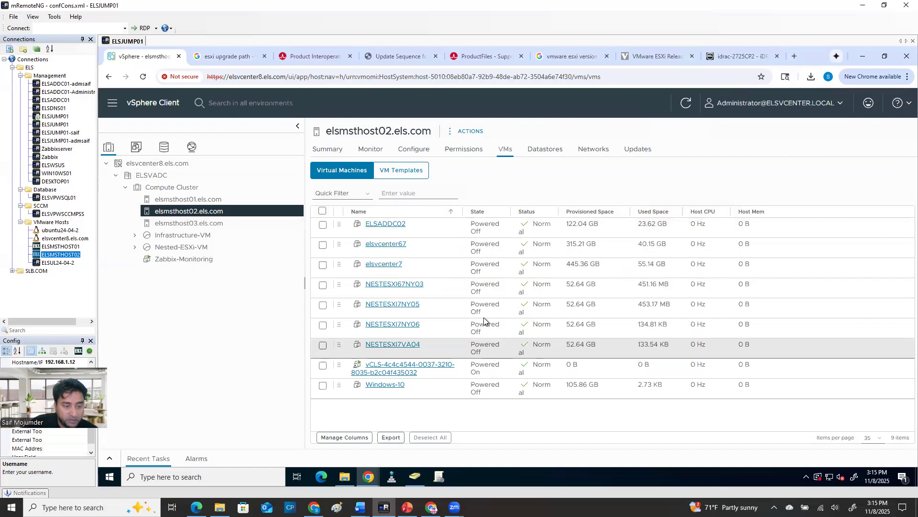
click(199, 227)
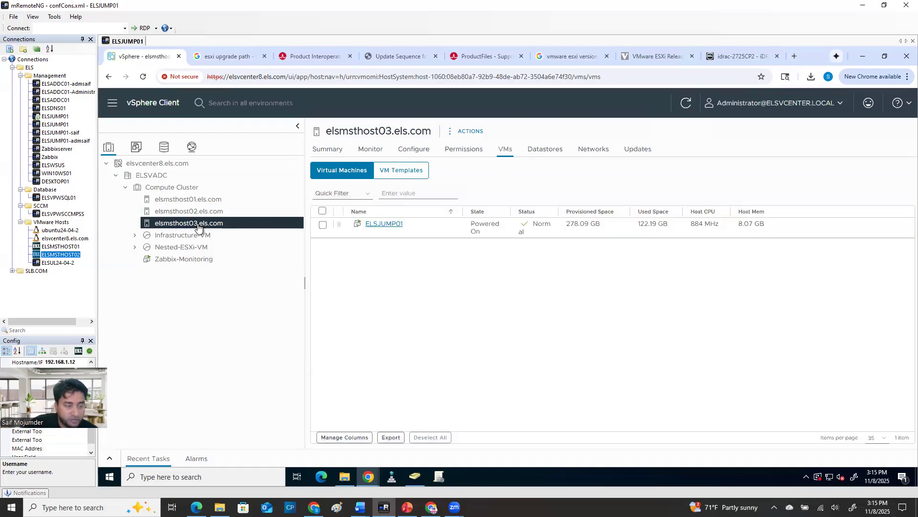
click(216, 212)
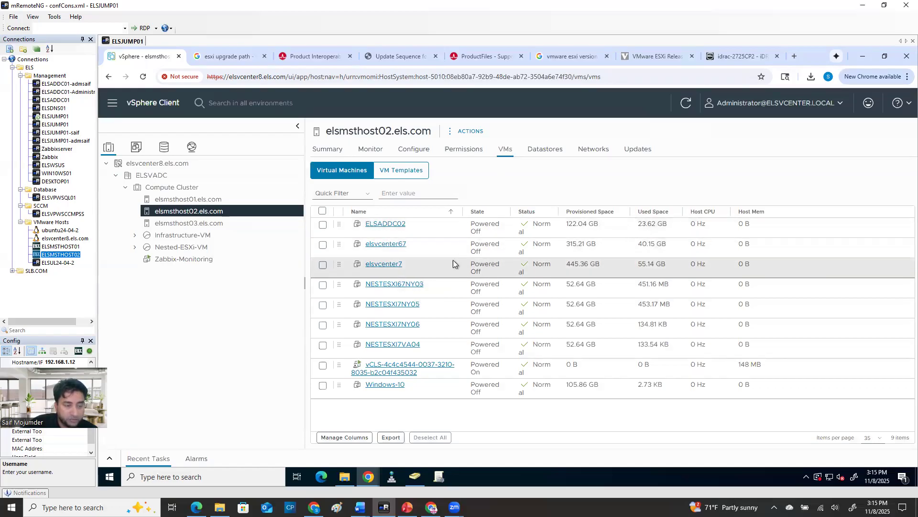
click(196, 223)
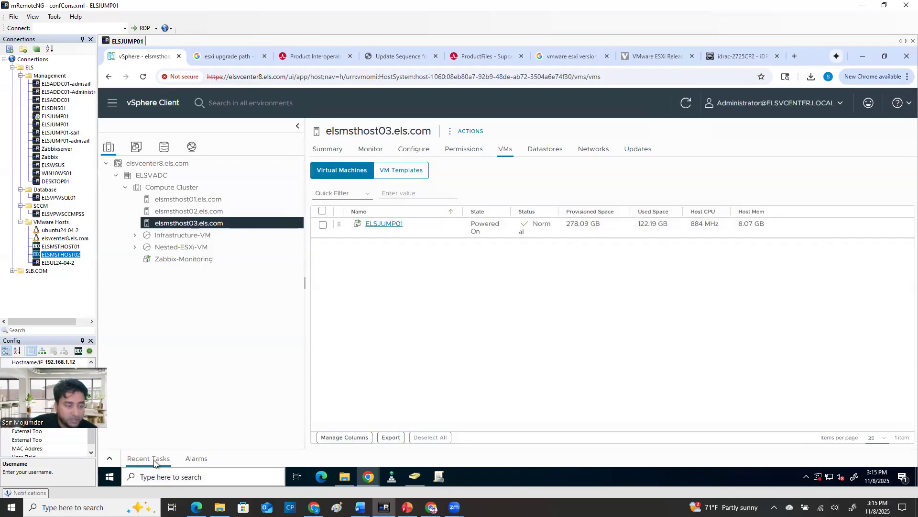
click(109, 459)
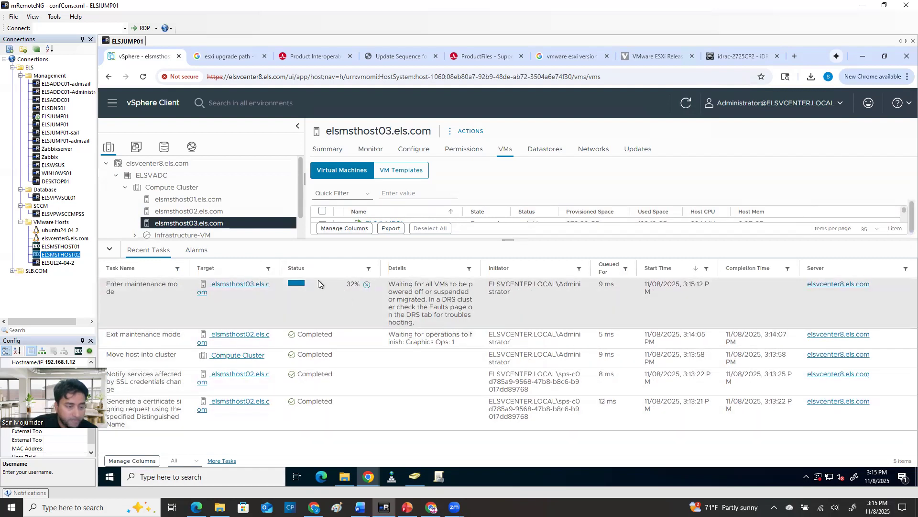
click(204, 211)
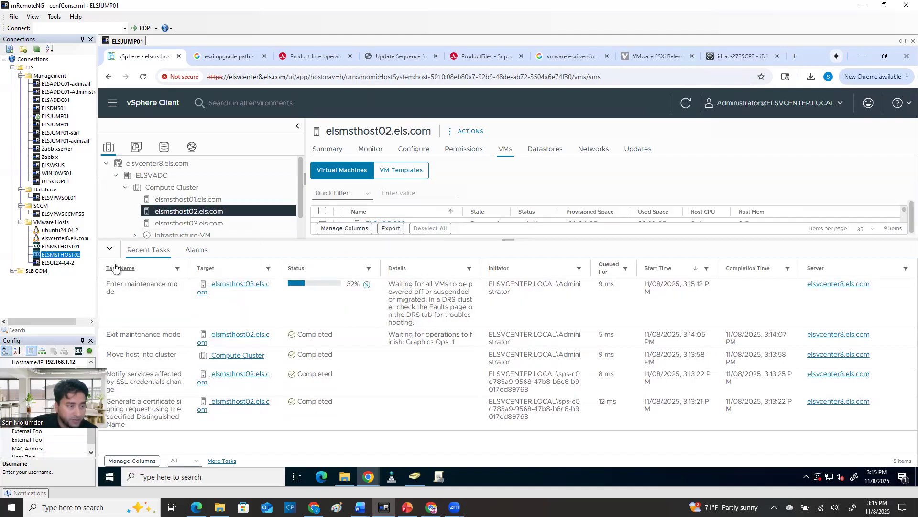
click(109, 248)
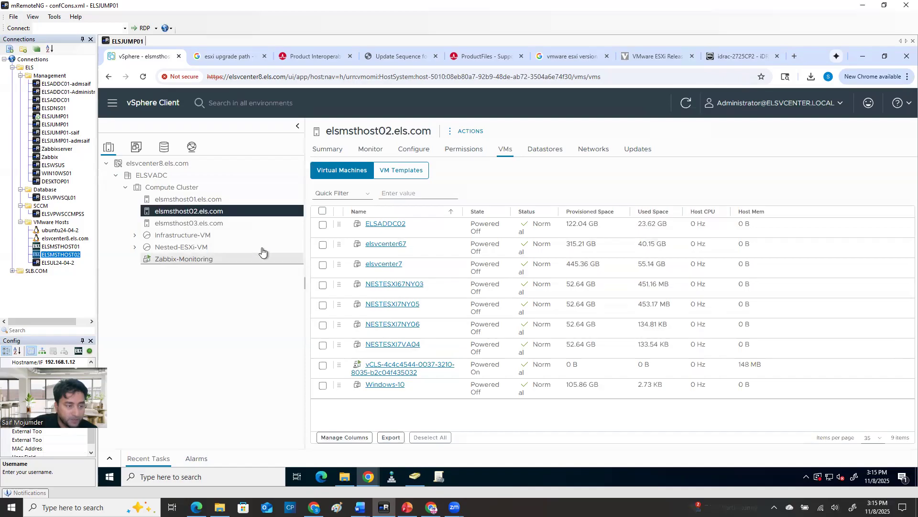
Try to migrate only the compute resource of ELSJUMP01 from elsmsthost03.els.com, testing elsmsthost02.els.com and elsmsthost01.els.com as targets, and cancel the migration
click(213, 224)
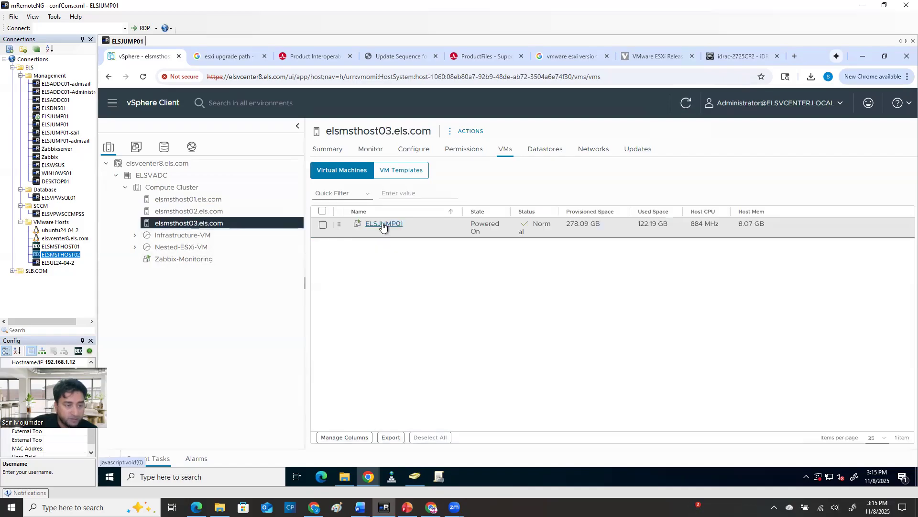
right_click(383, 226)
click(375, 249)
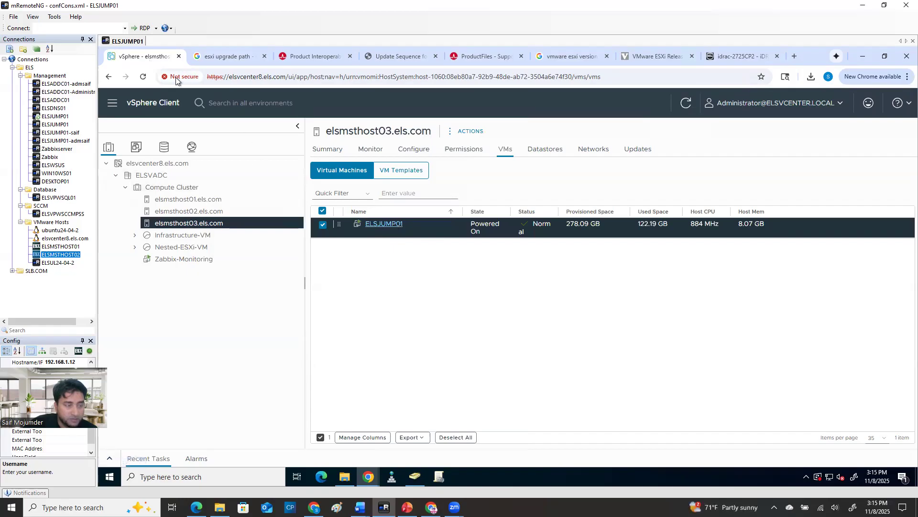
right_click(390, 225)
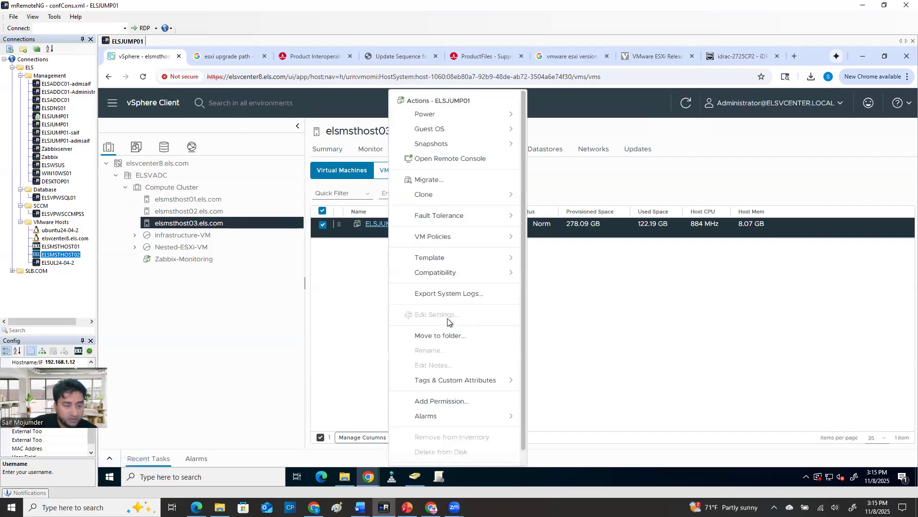
click(440, 180)
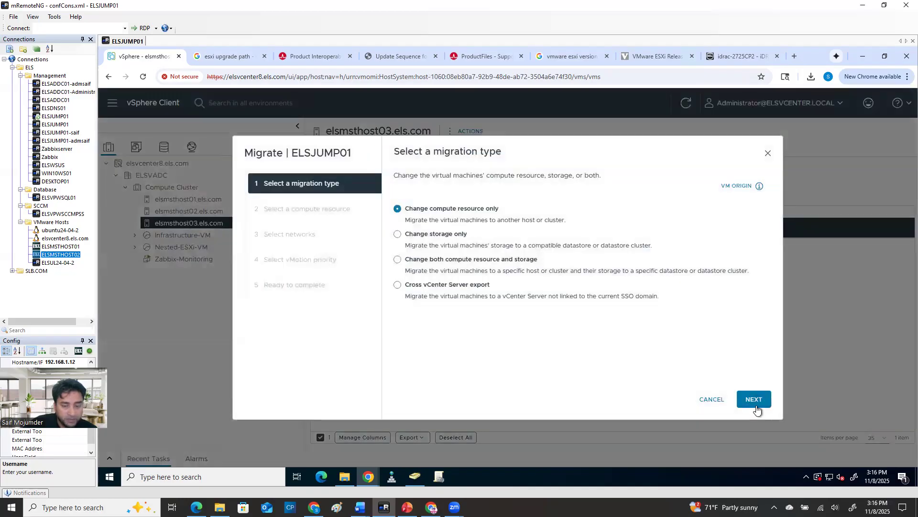
click(754, 402)
click(403, 279)
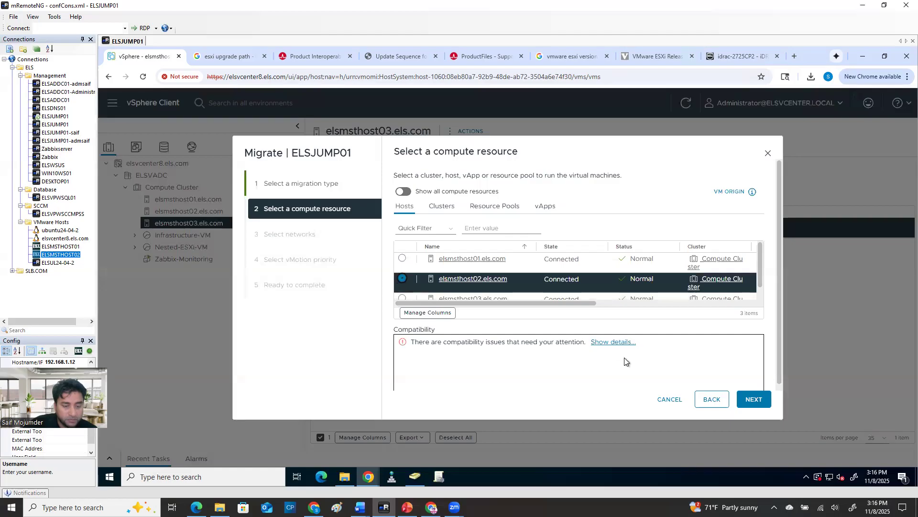
click(401, 259)
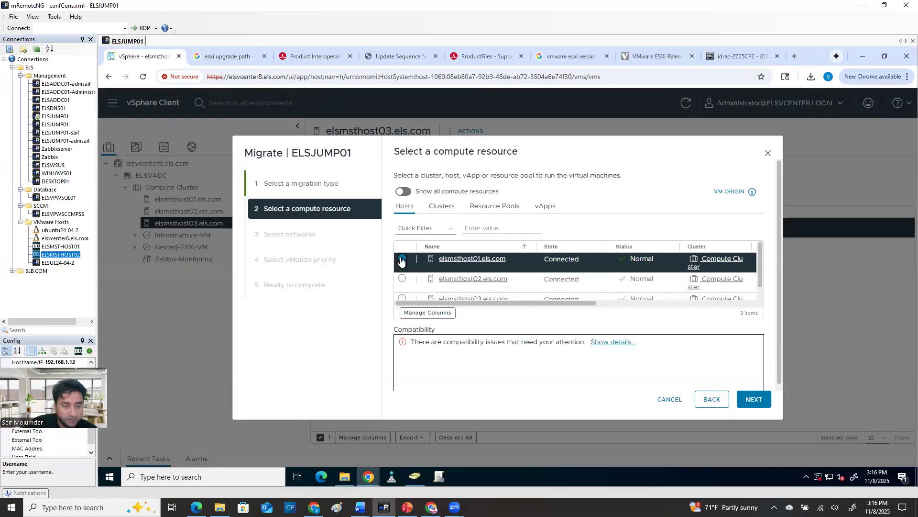
click(672, 401)
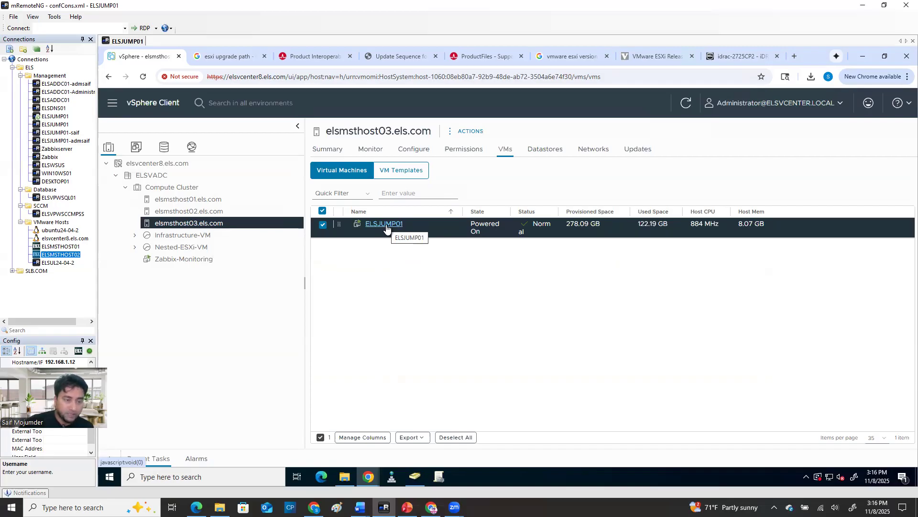
Check elsmsthost03.els.com's image compliance for updates, and return to its list of virtual machines
click(637, 149)
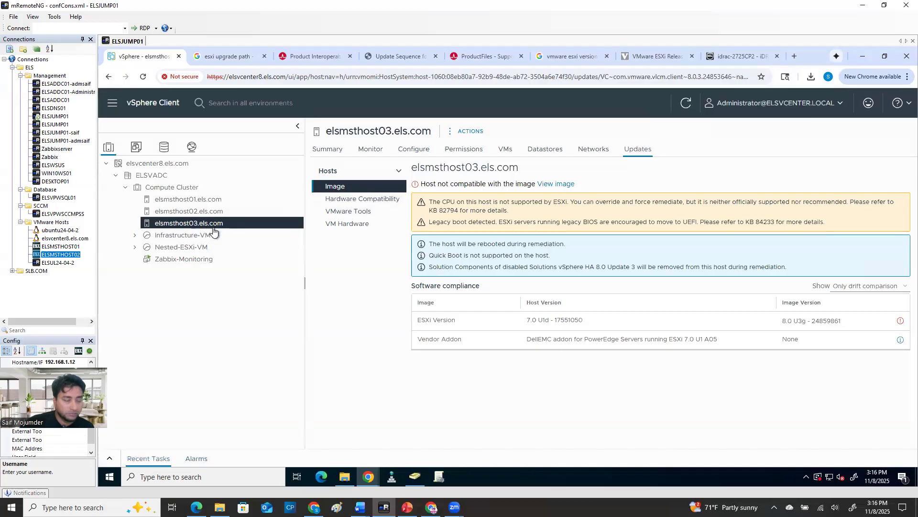
click(505, 149)
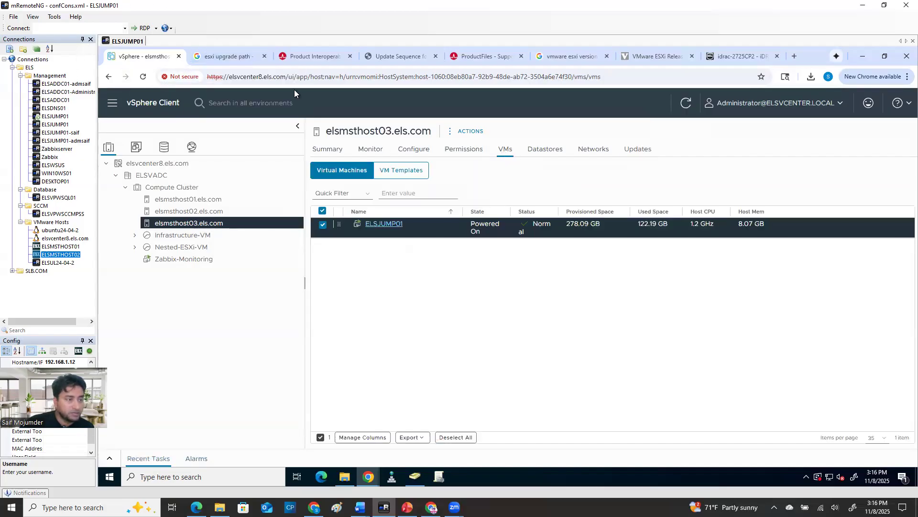
drag(286, 78, 192, 82)
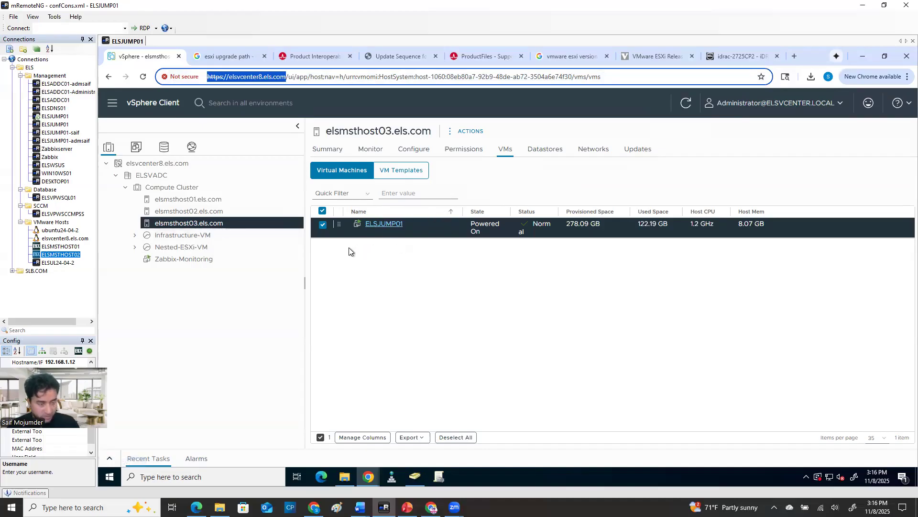
right_click(253, 80)
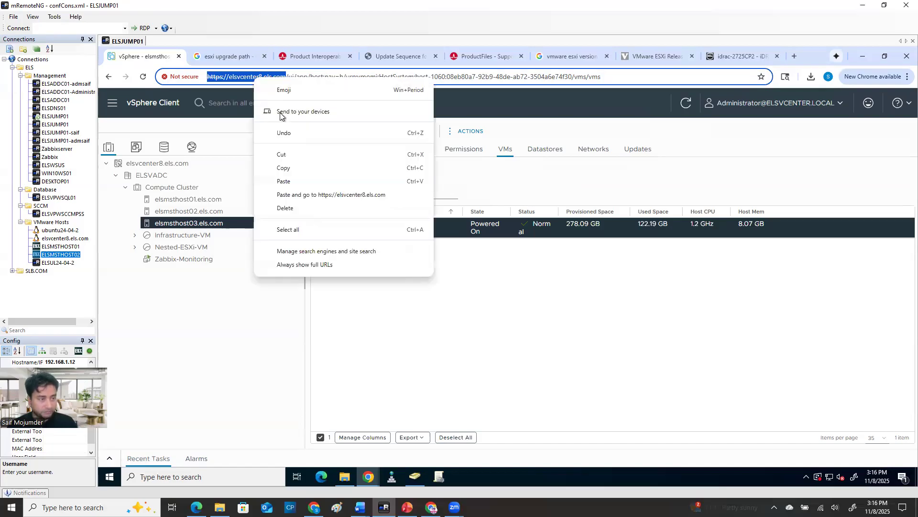
click(290, 171)
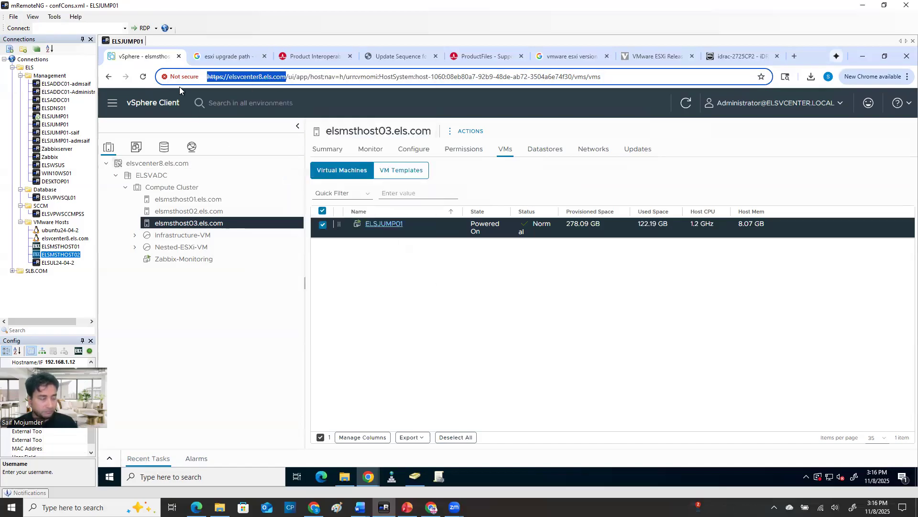
Connect to the ELSADDC01-Administrator remote session and clear its Downloads and Server Manager windows from the desktop
double_click(71, 92)
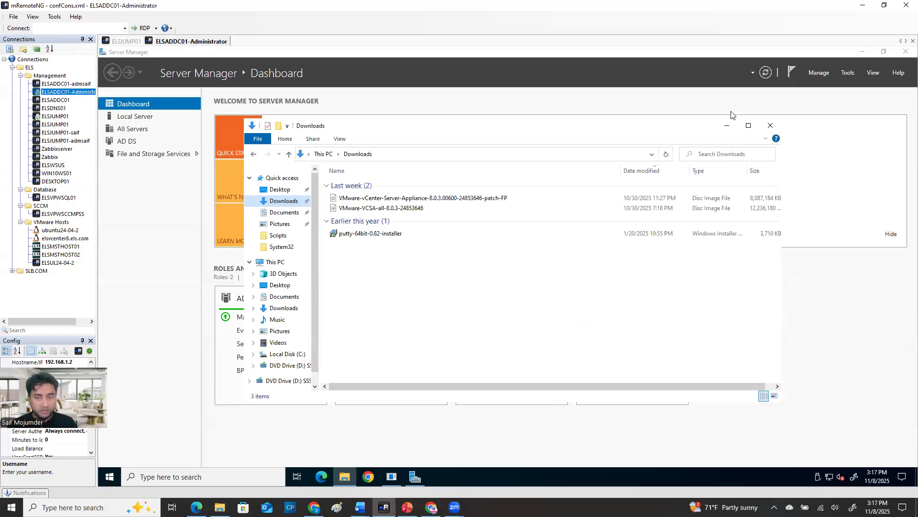
click(770, 126)
click(863, 53)
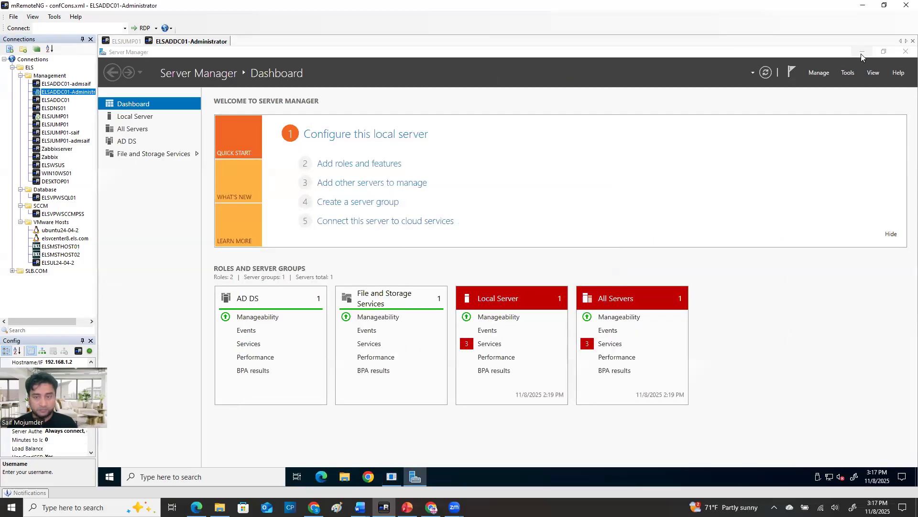
click(503, 327)
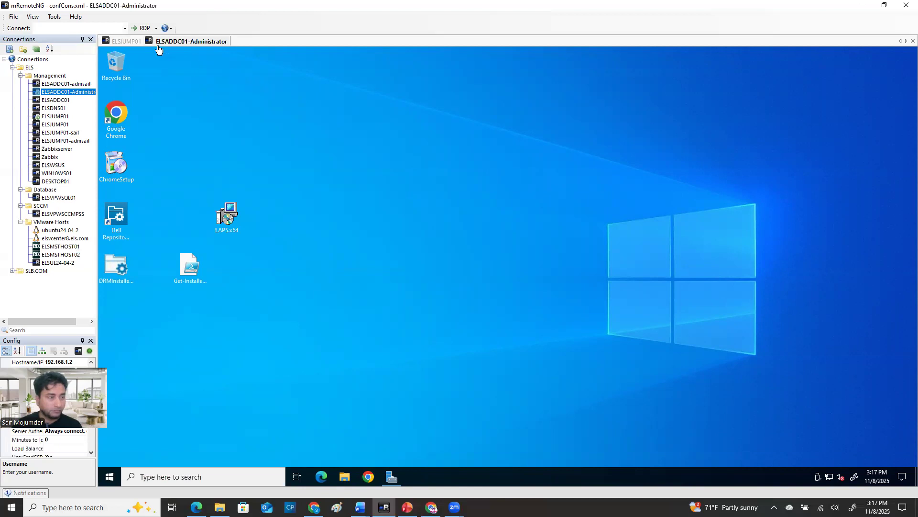
click(125, 41)
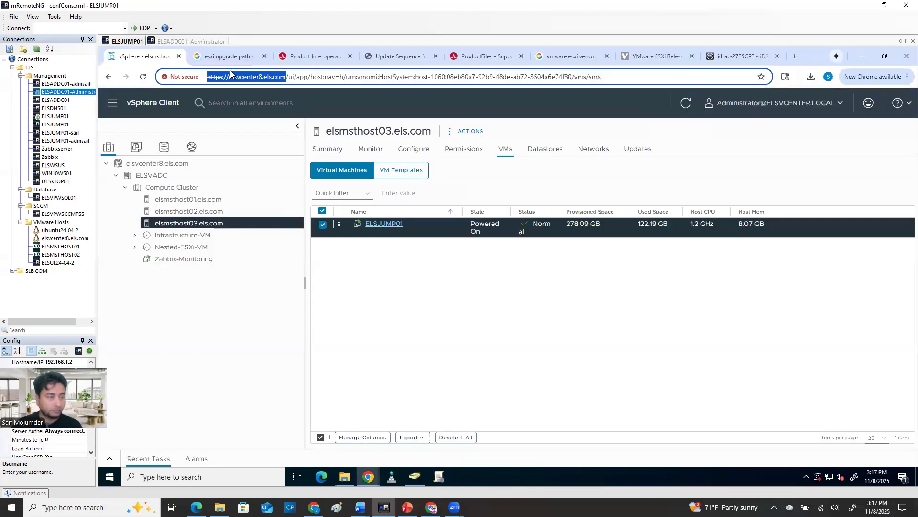
click(192, 41)
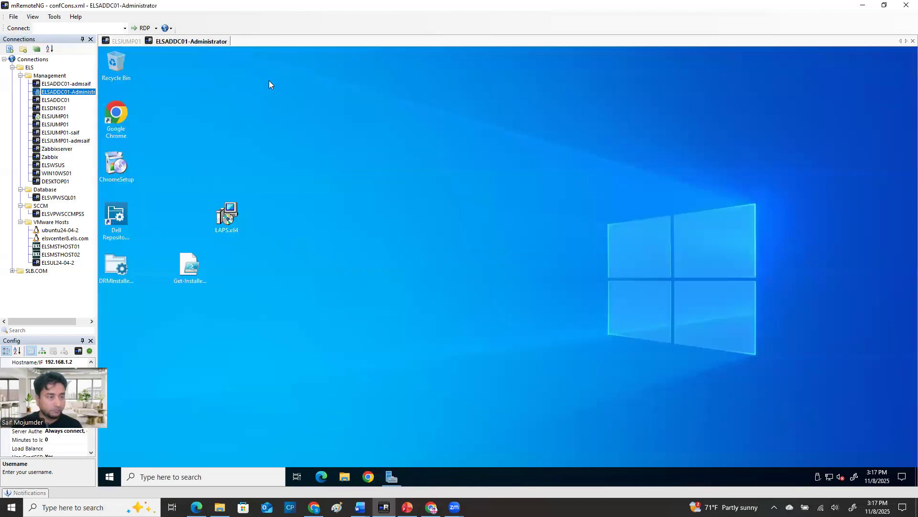
click(368, 476)
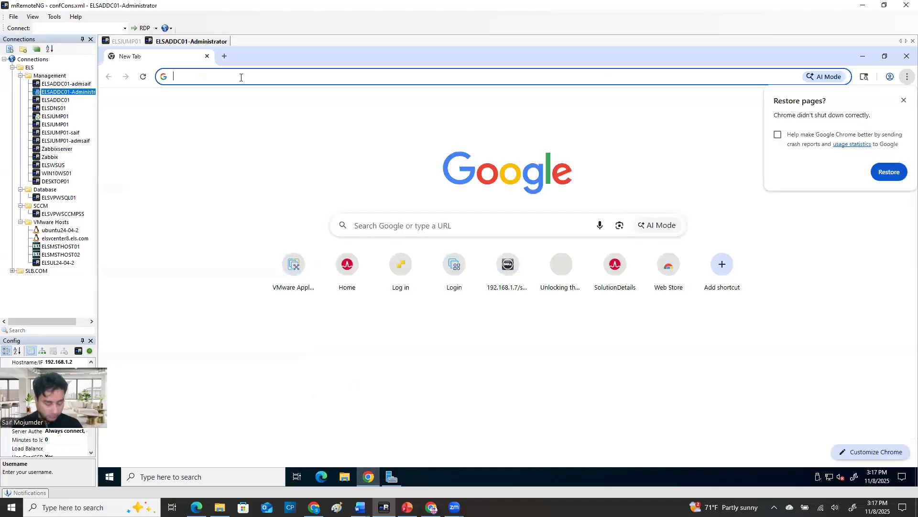
key(ctrl+v)
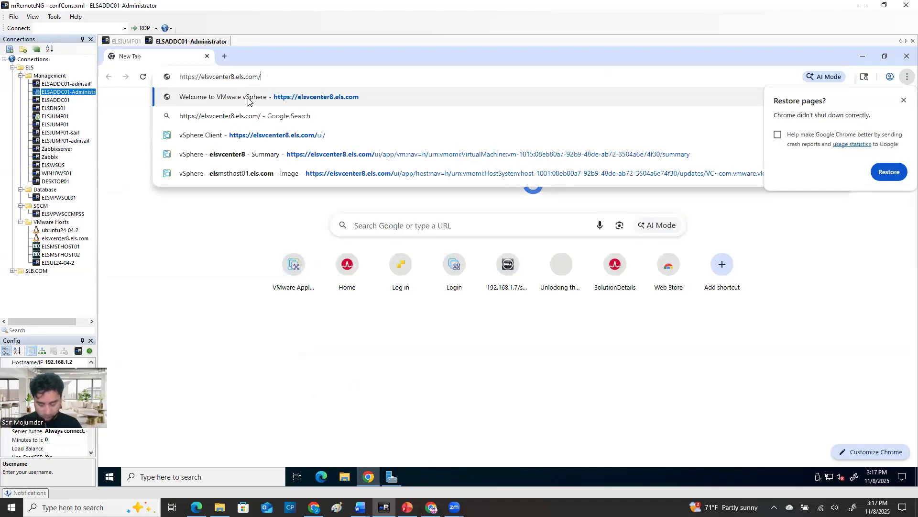
key(Return)
click(903, 100)
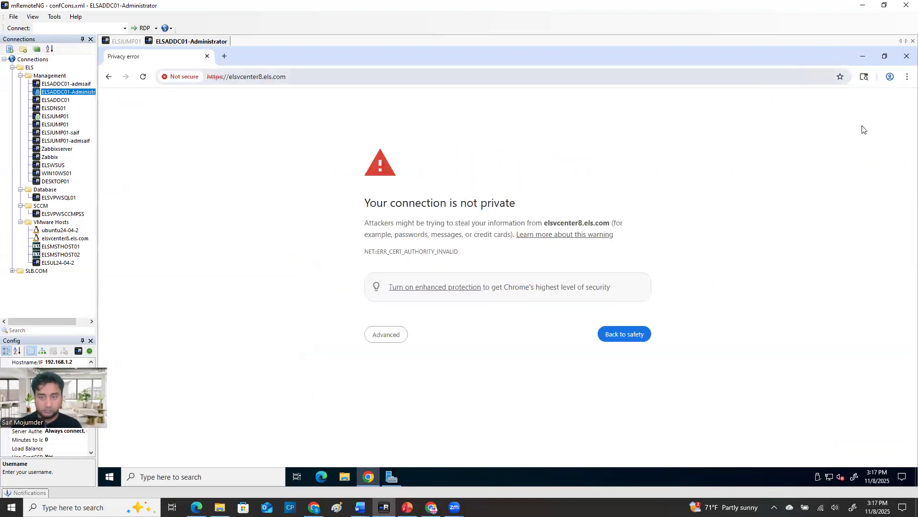
click(371, 339)
click(389, 408)
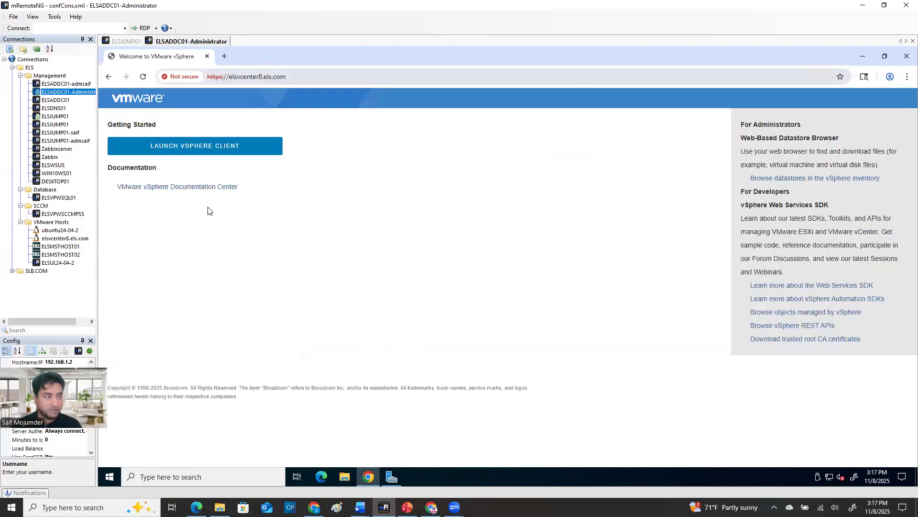
Launch the vSphere Client and log in with the vCenter administrator username and the account password
click(191, 146)
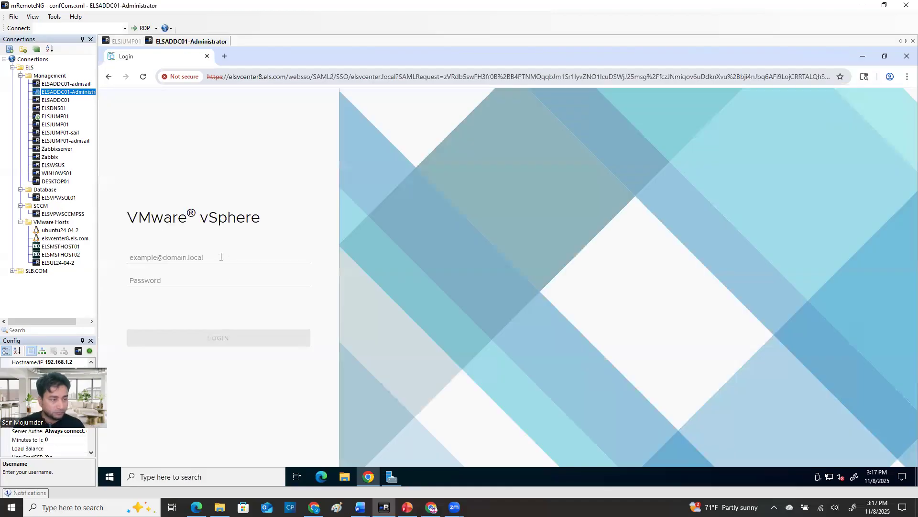
click(220, 256)
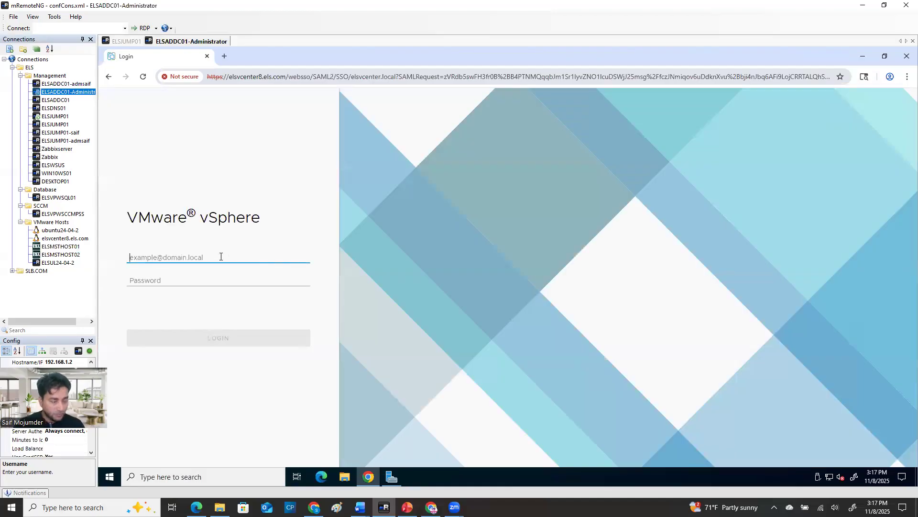
text(administrator@elsvcenter.local)
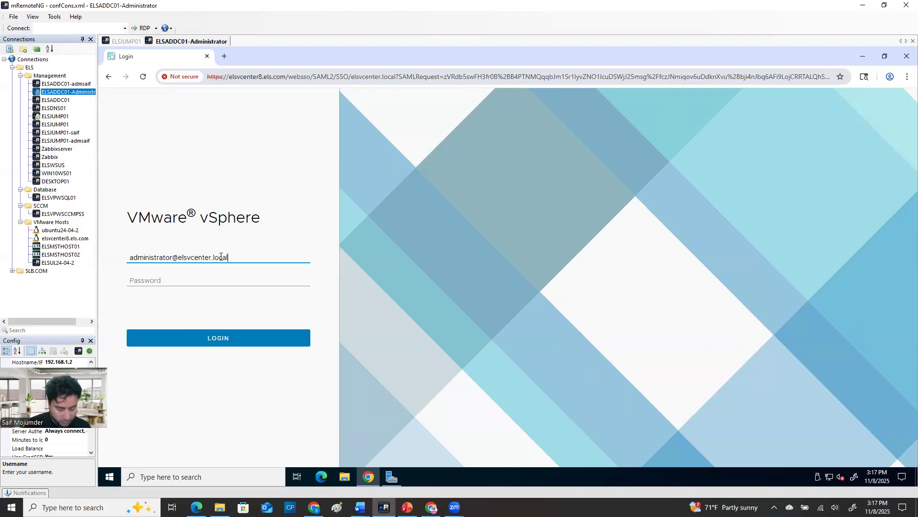
key(Tab)
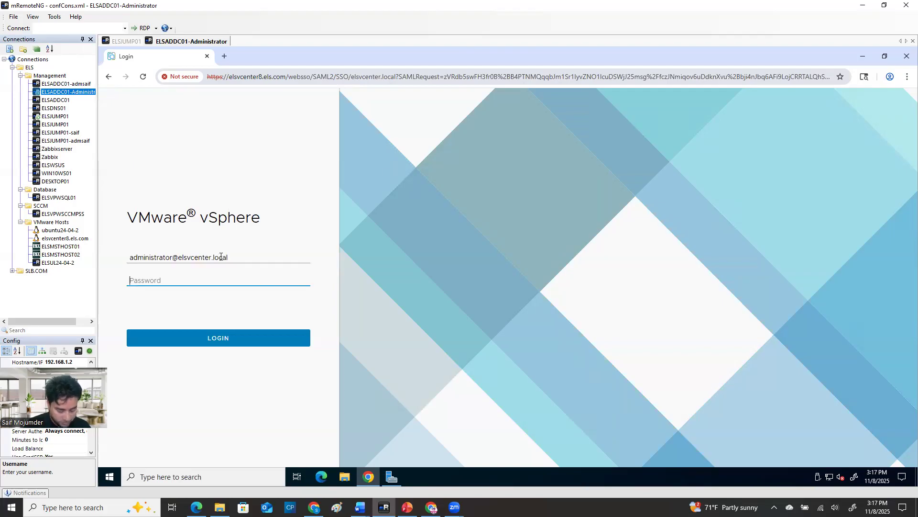
text(••)
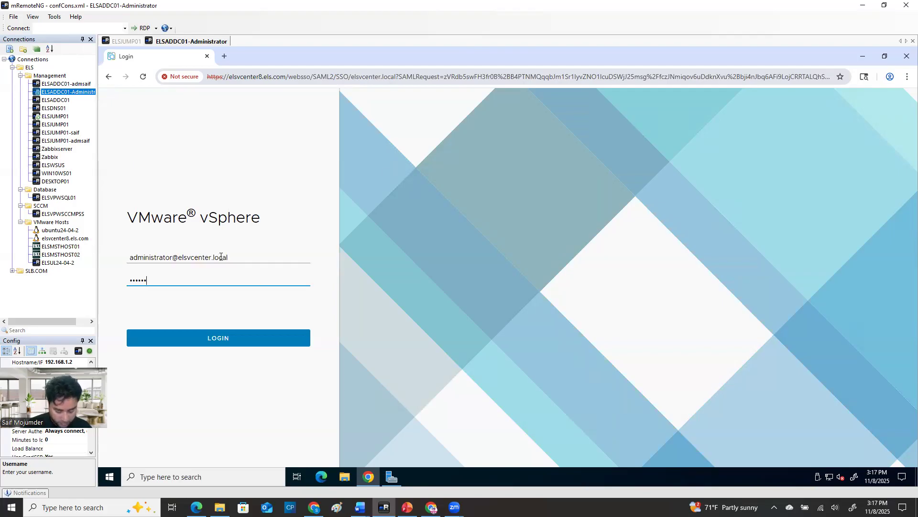
key(Return)
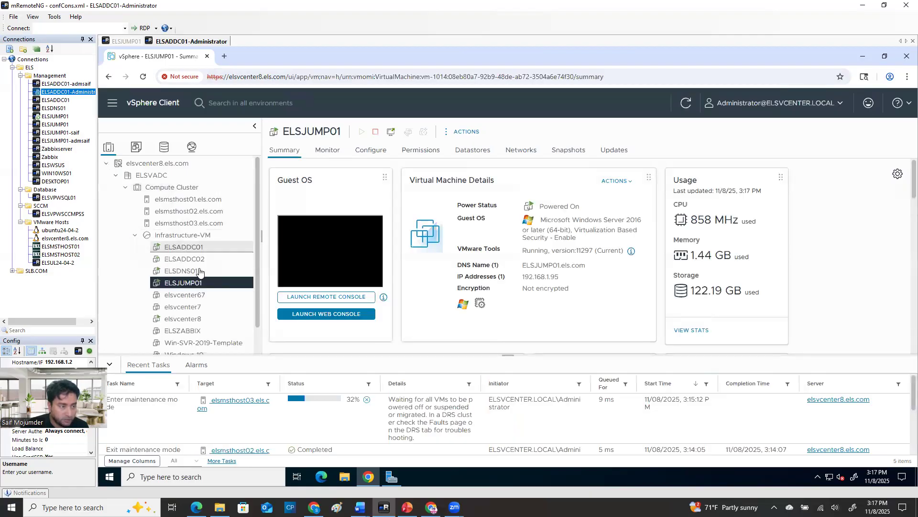
Power off the ELSJUMP01 virtual machine from the vSphere Client in the ELSADDC01 session
click(126, 42)
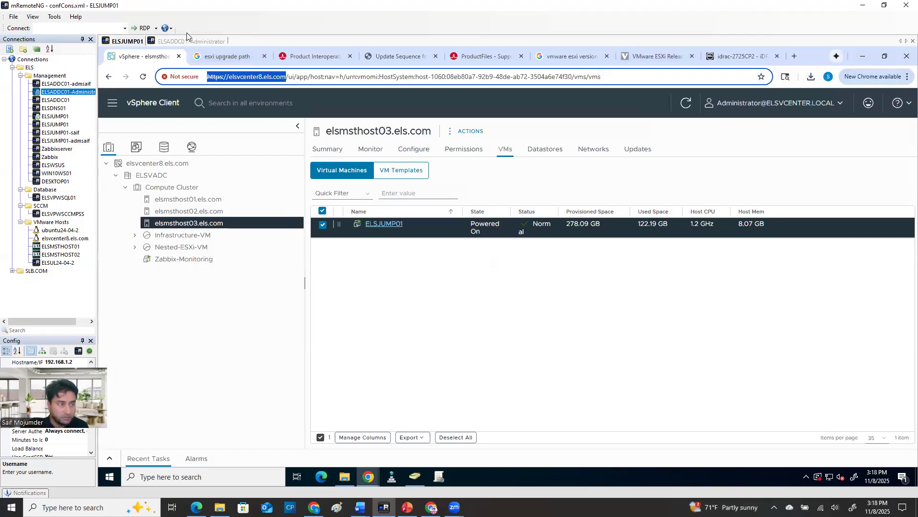
click(201, 41)
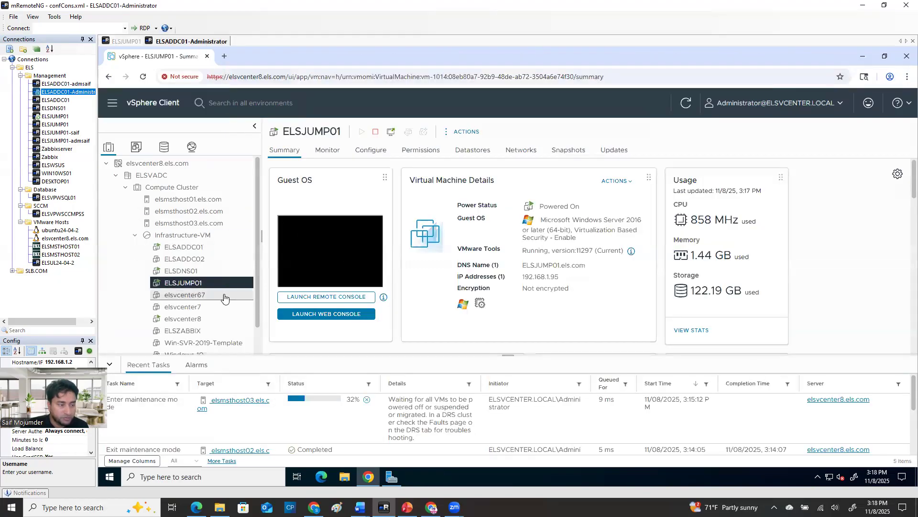
right_click(198, 286)
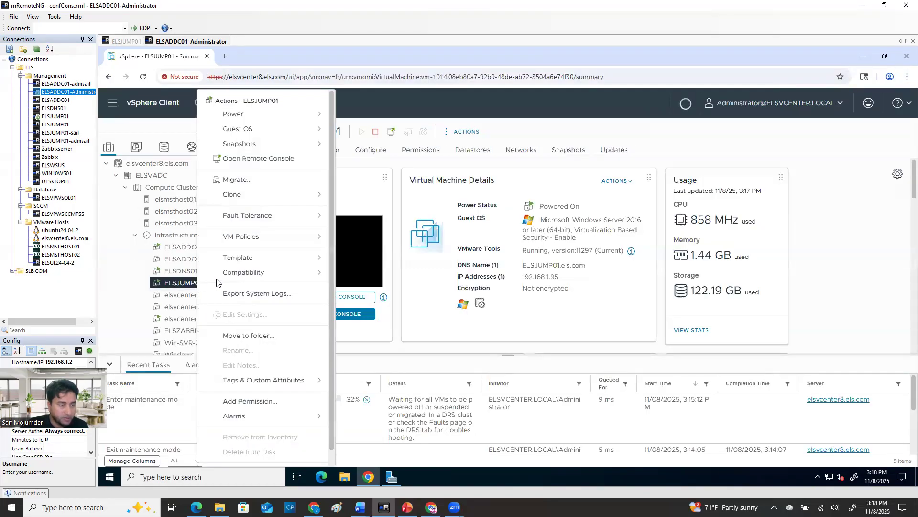
mouse_move(265, 117)
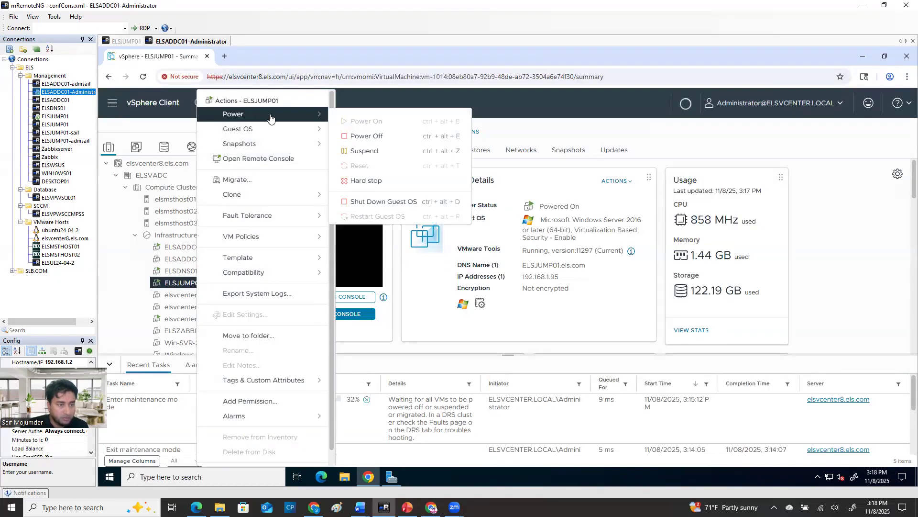
click(399, 142)
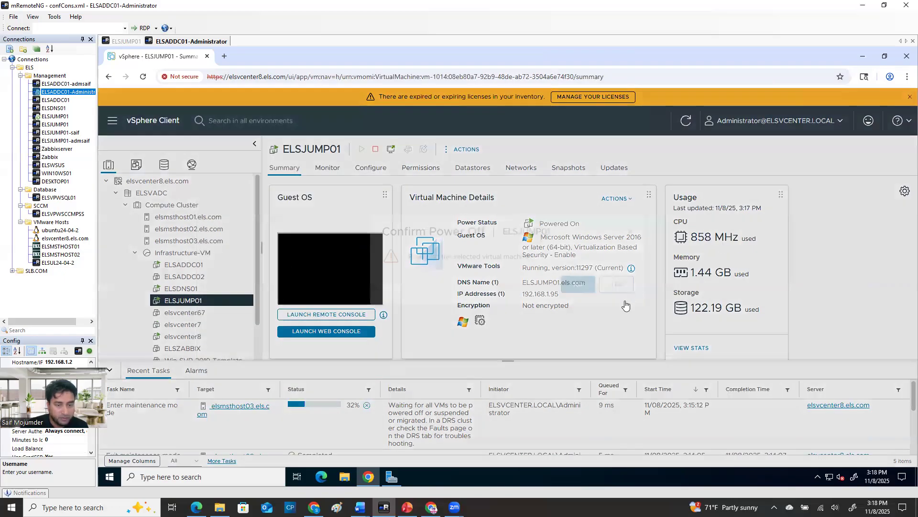
click(625, 303)
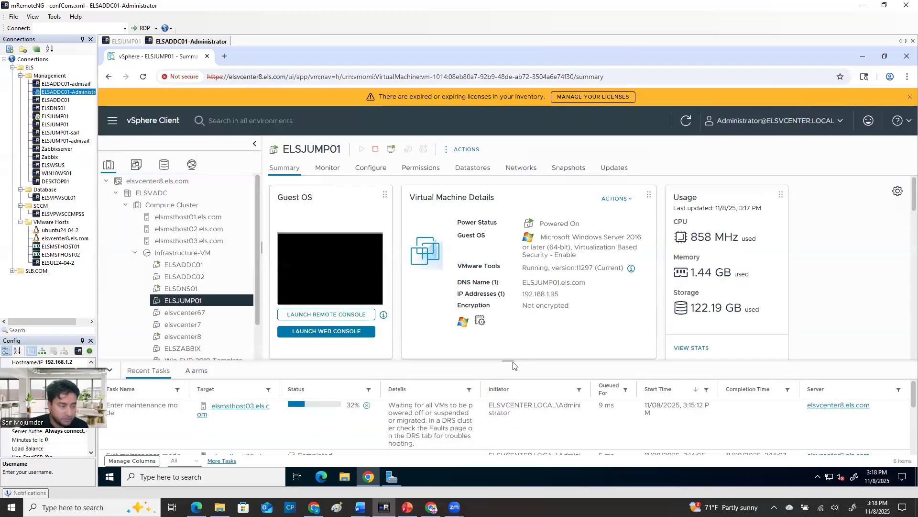
Check whether any virtual machines remain on elsmsthost03.els.com, and collapse the recent tasks list
click(187, 244)
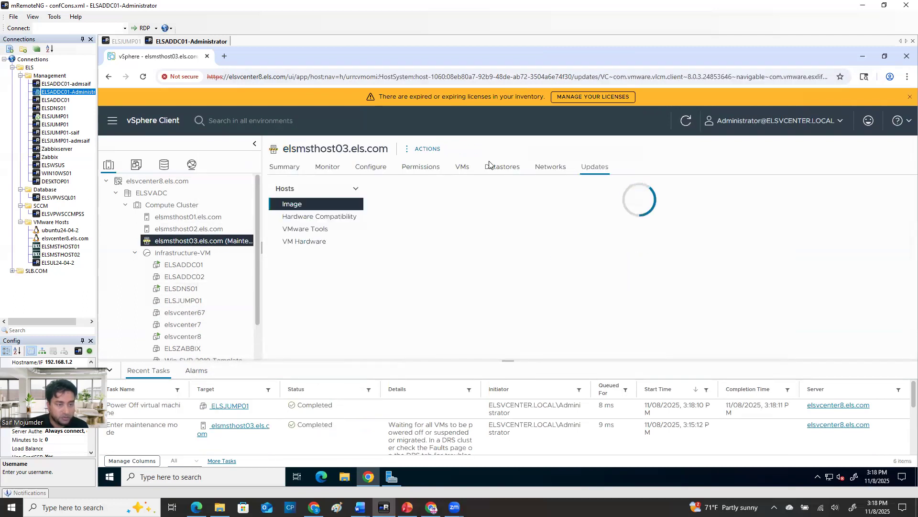
click(462, 167)
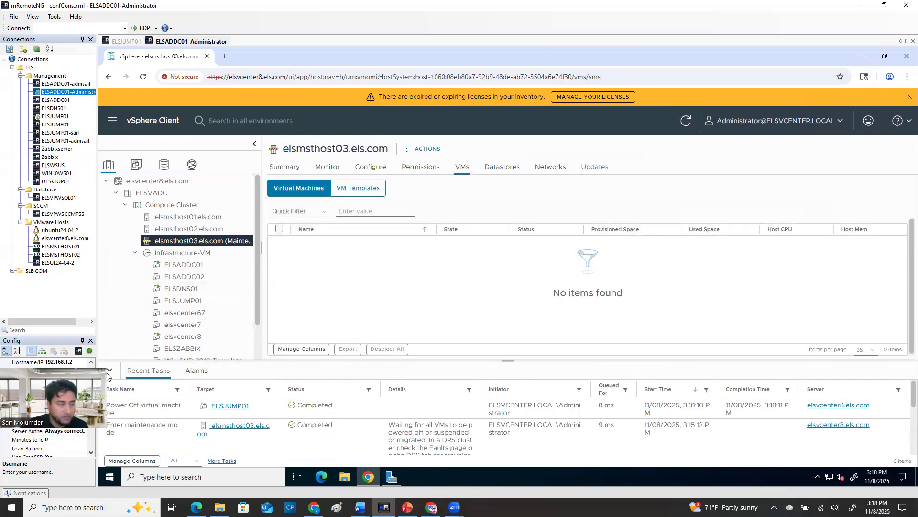
click(108, 370)
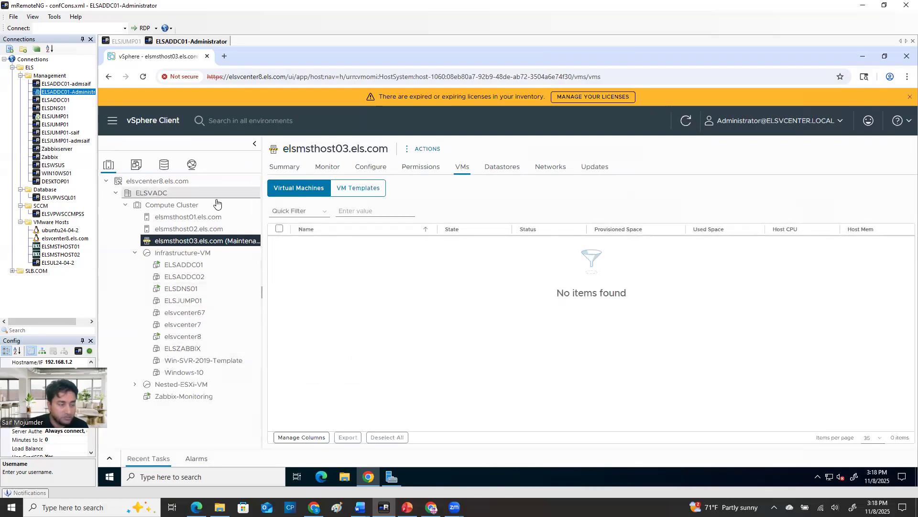
drag(202, 245, 202, 198)
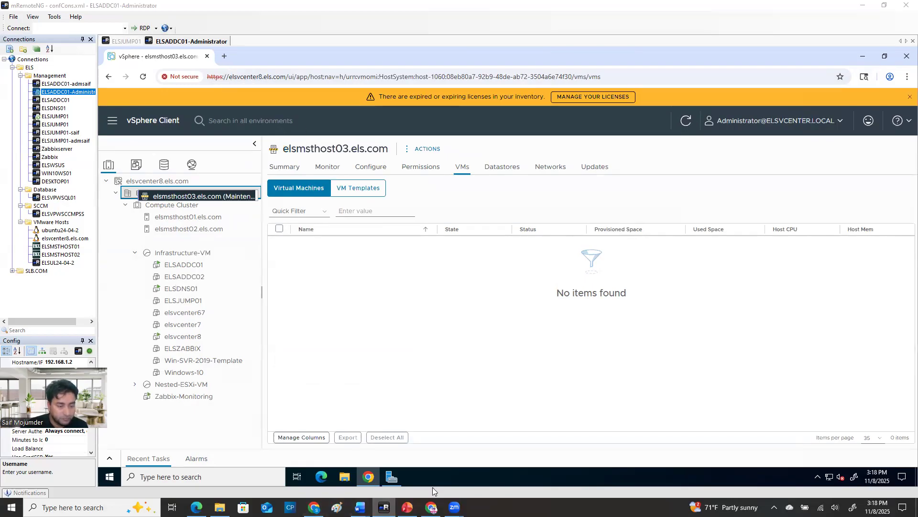
click(431, 507)
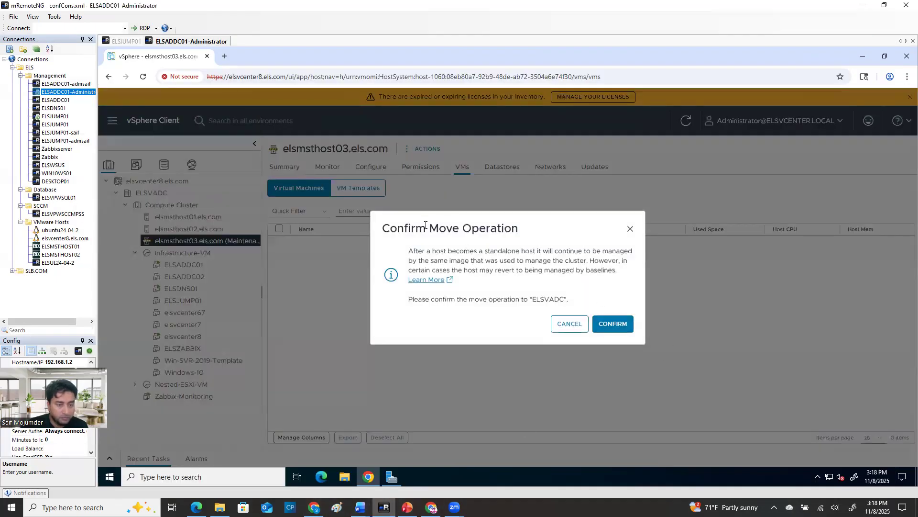
click(573, 330)
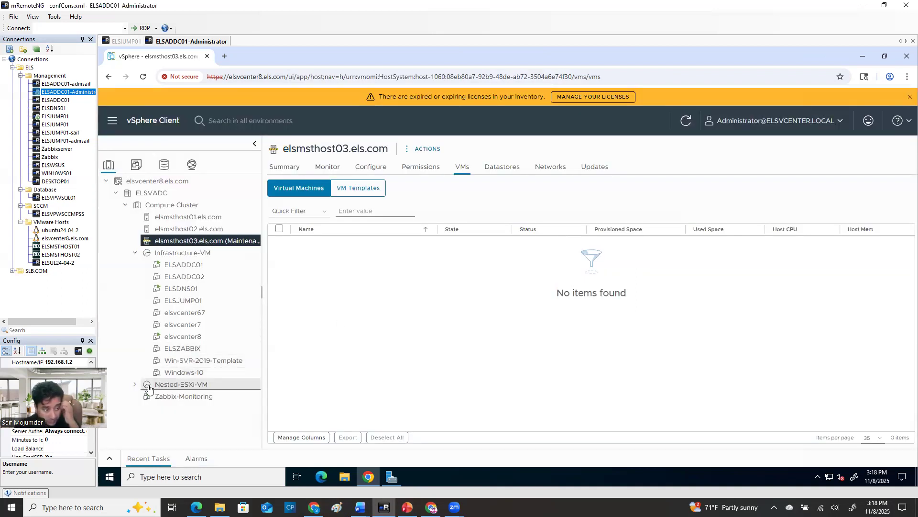
Move elsmsthost03.els.com out of Compute Cluster and into the ELSVADC datacenter as a standalone host
click(135, 254)
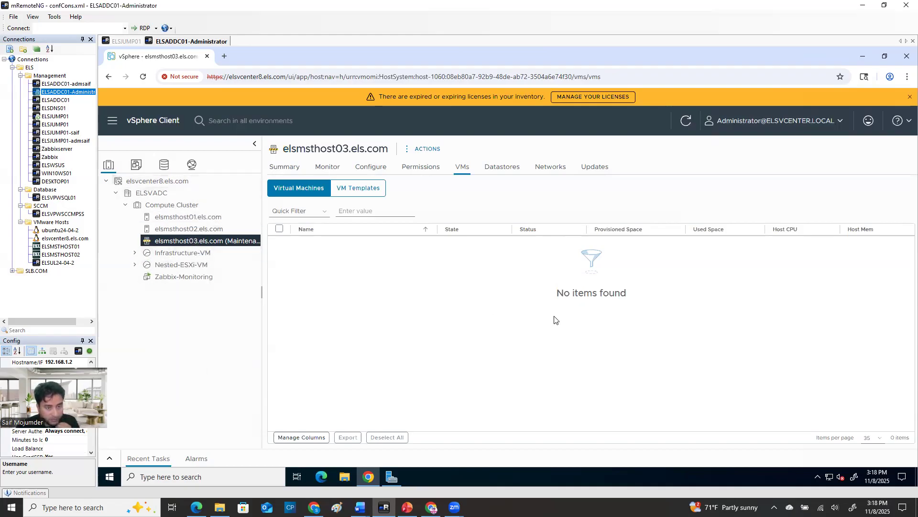
click(686, 121)
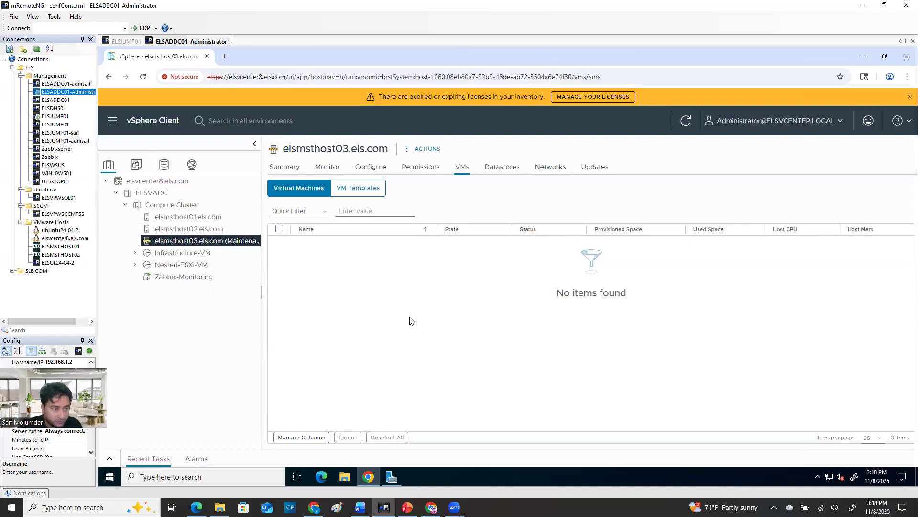
right_click(226, 241)
click(164, 365)
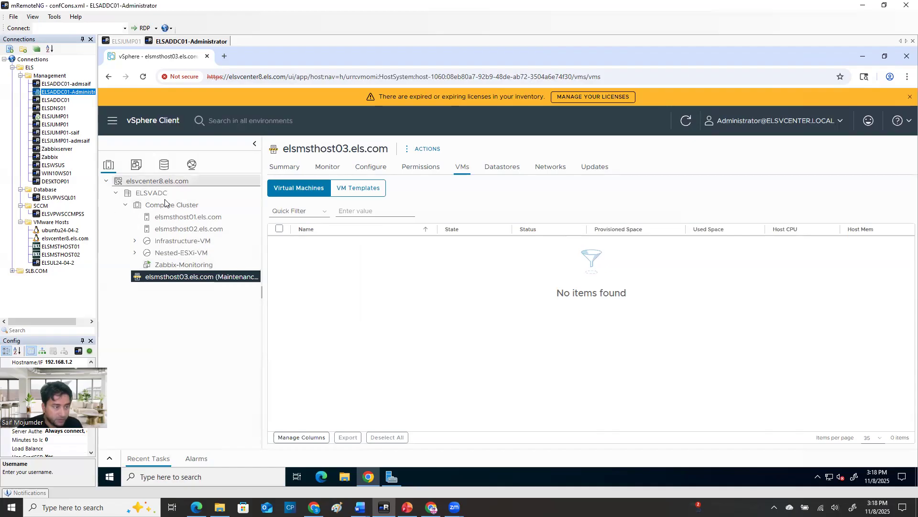
Edit the Lifecycle Manager image of elsmsthost03.els.com and set its ESXi version to 8.0 U3f - 24784735
click(604, 167)
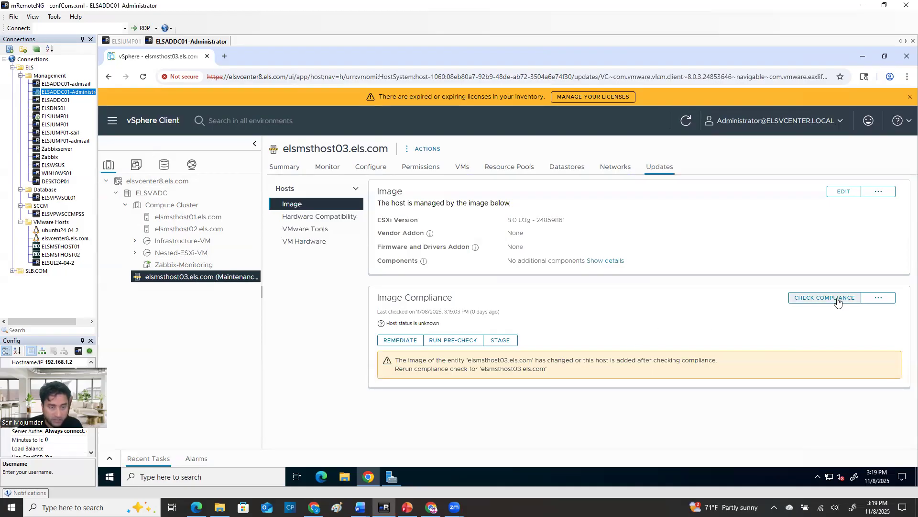
click(844, 192)
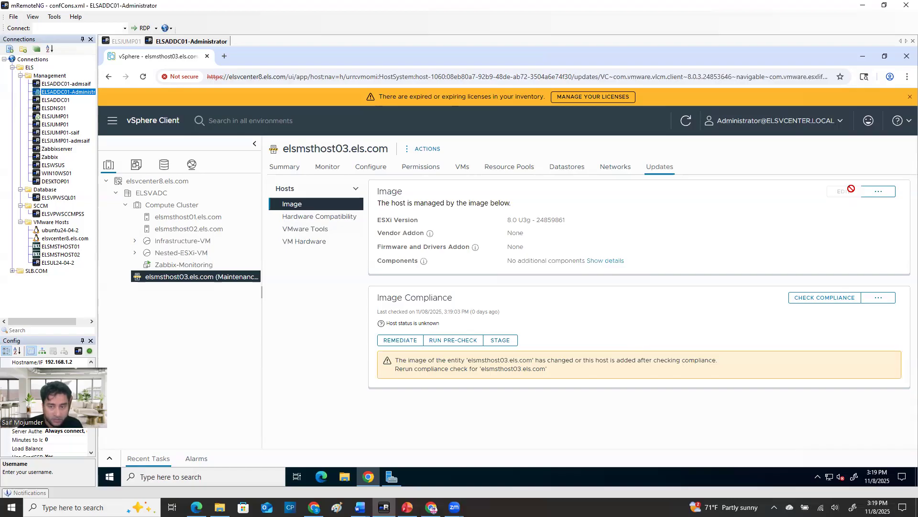
click(550, 229)
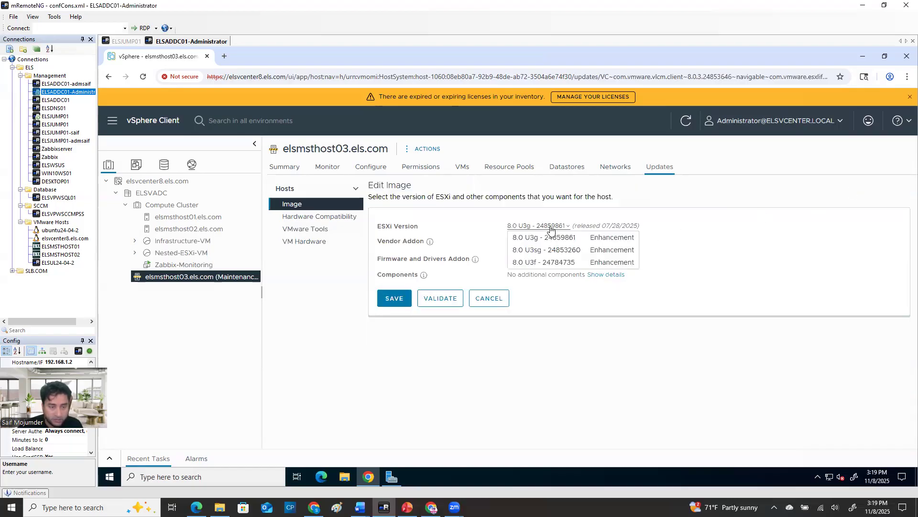
click(547, 262)
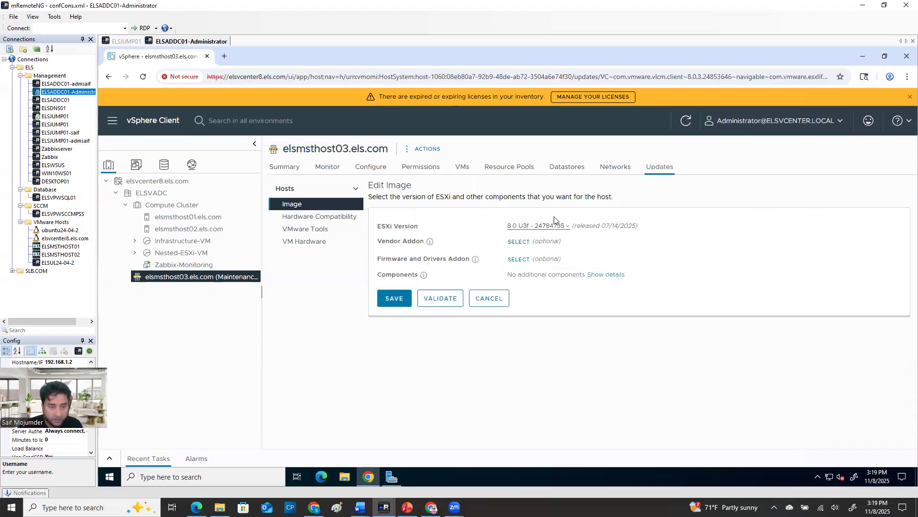
Add the vendor addon Dell addon for PowerEdge Servers 803-A07, and validate and save the host image
click(519, 242)
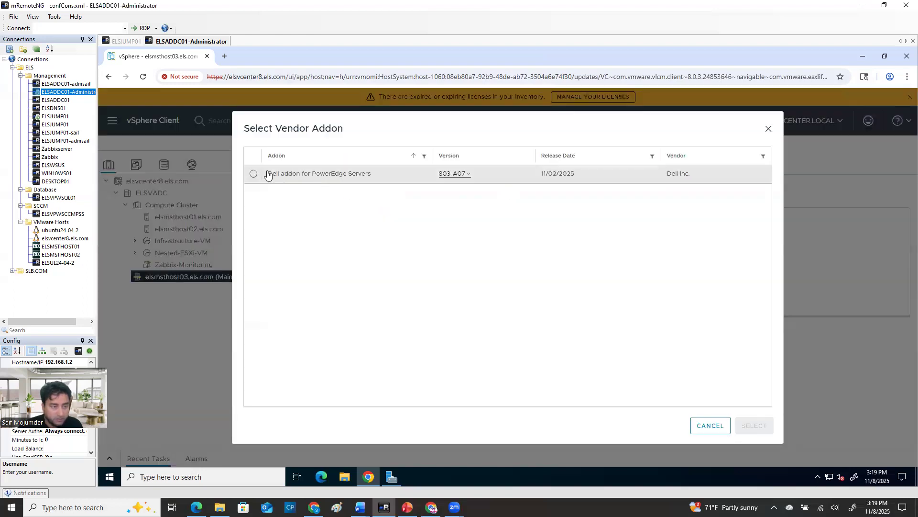
click(253, 174)
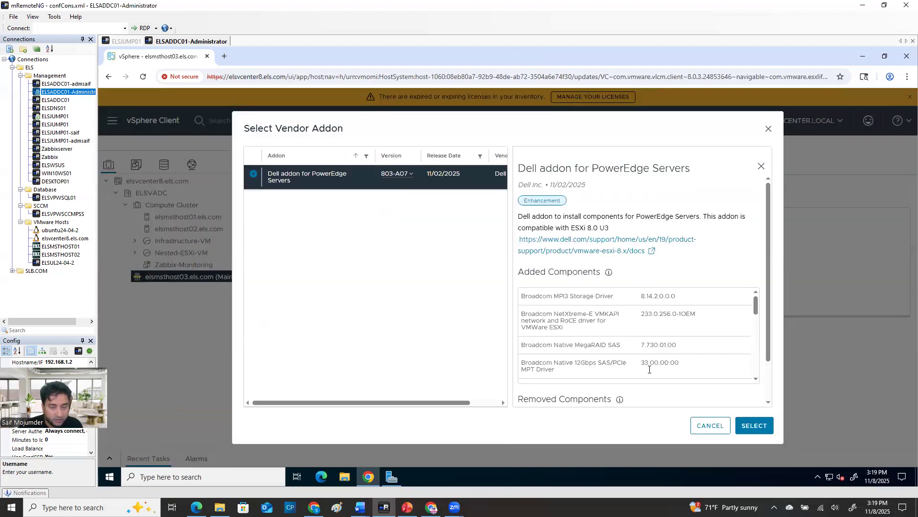
click(748, 427)
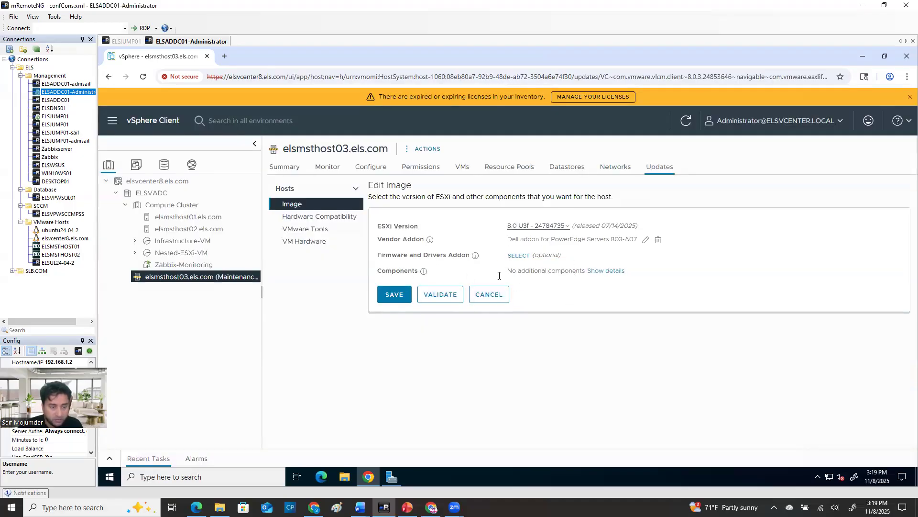
click(440, 300)
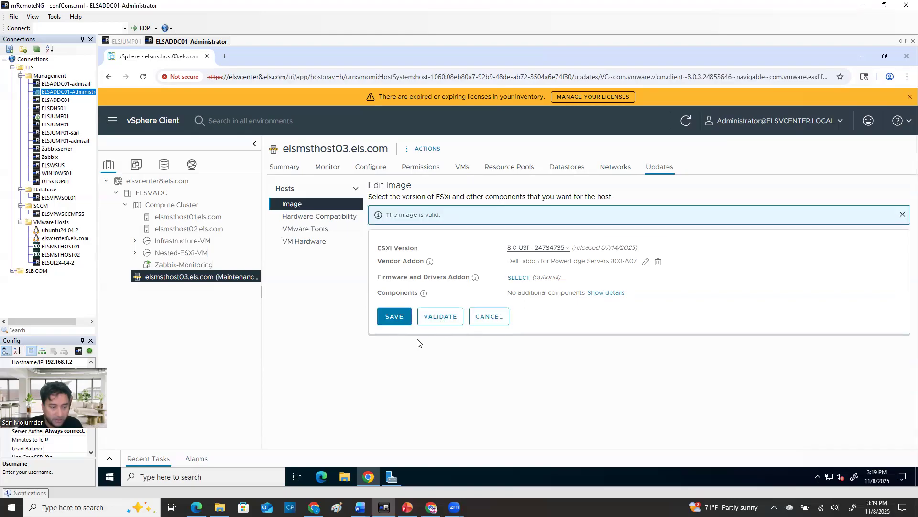
click(395, 316)
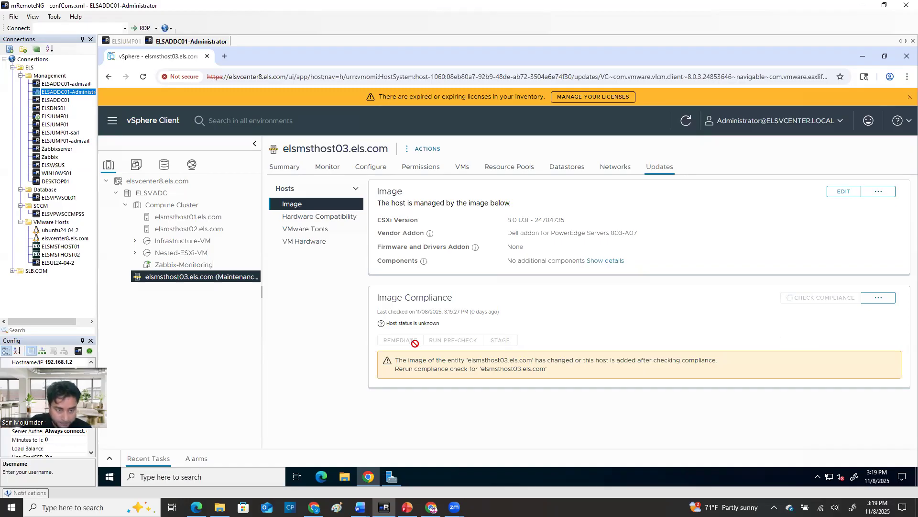
Compare the ESXi version in the saved image with the hypervisor version installed on elsmsthost03.els.com
drag(507, 220, 564, 219)
click(289, 167)
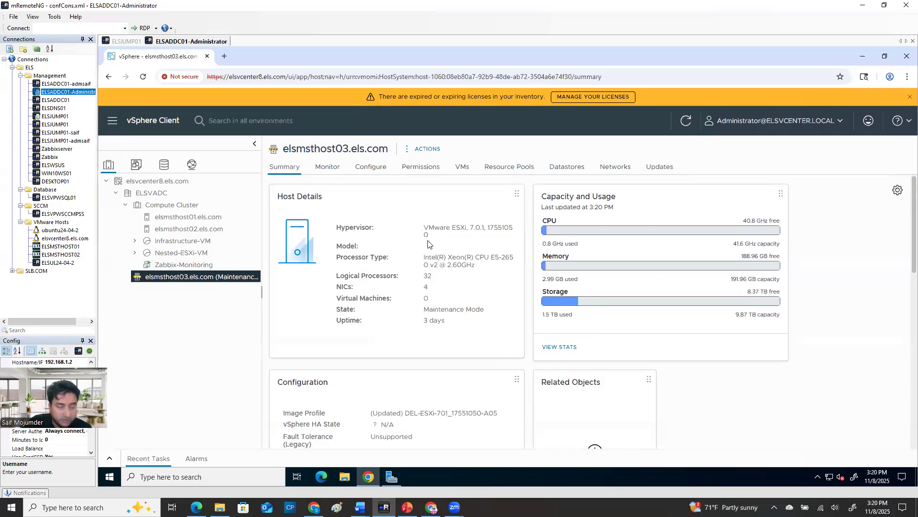
drag(472, 227, 430, 235)
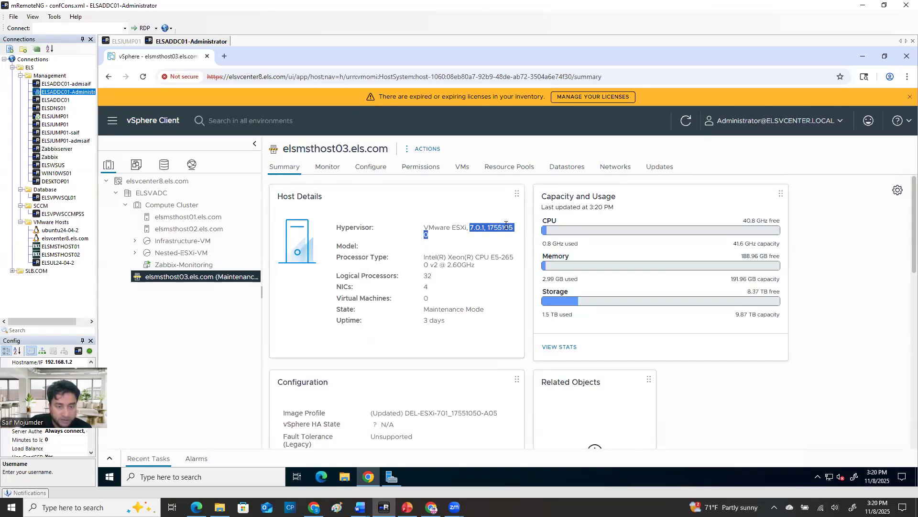
Review the image compliance details of elsmsthost03.els.com and start remediating the host
click(660, 167)
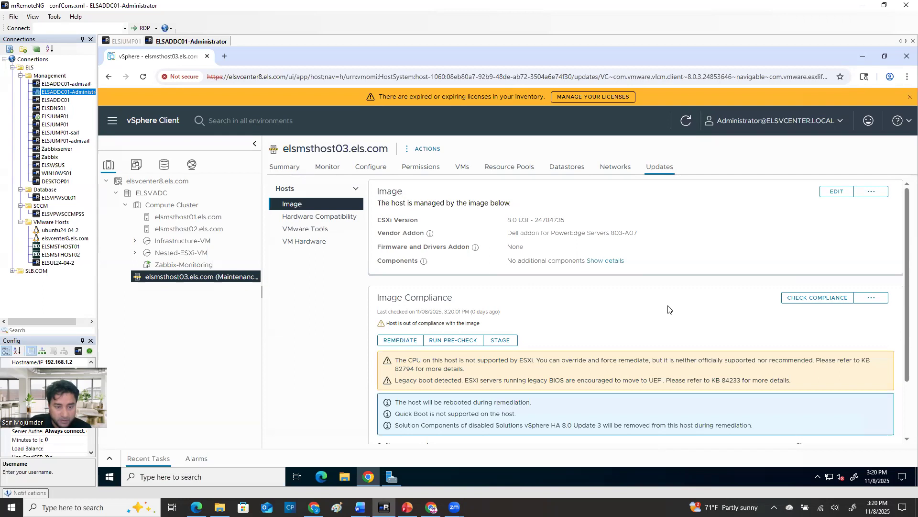
scroll(660, 305, down, 3)
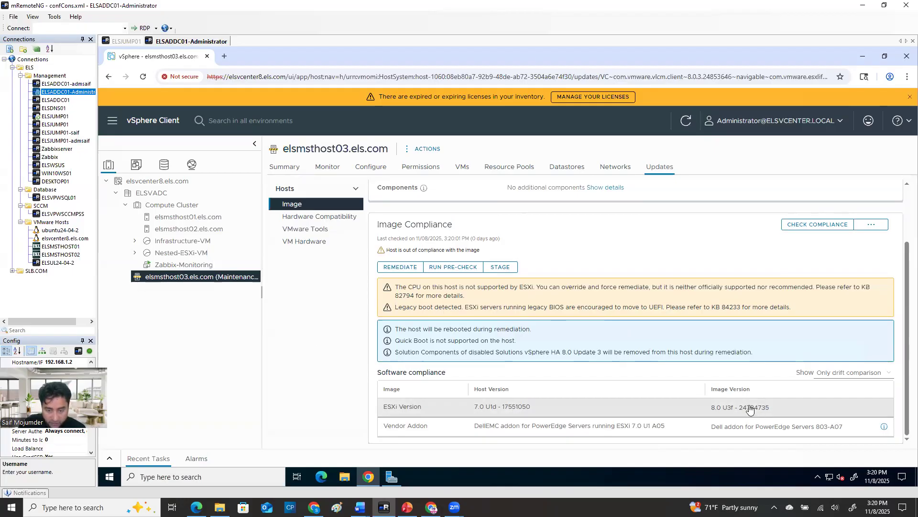
click(406, 269)
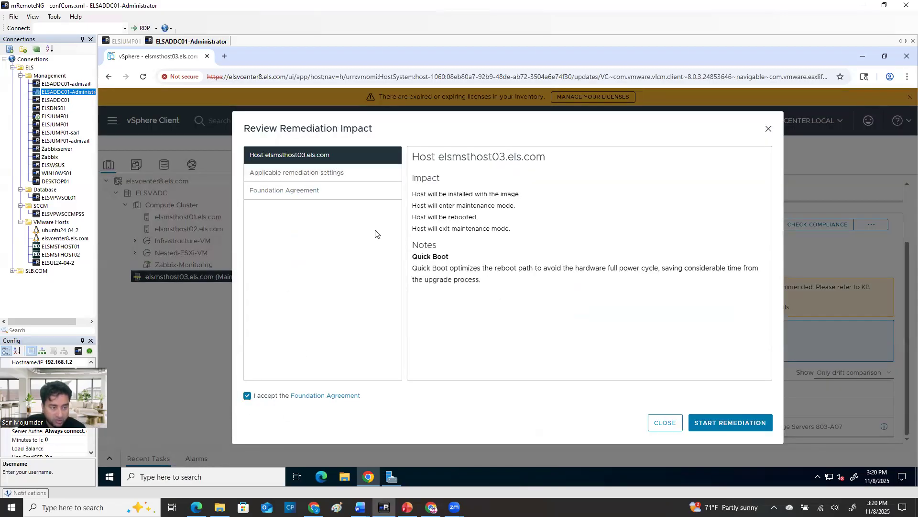
click(730, 422)
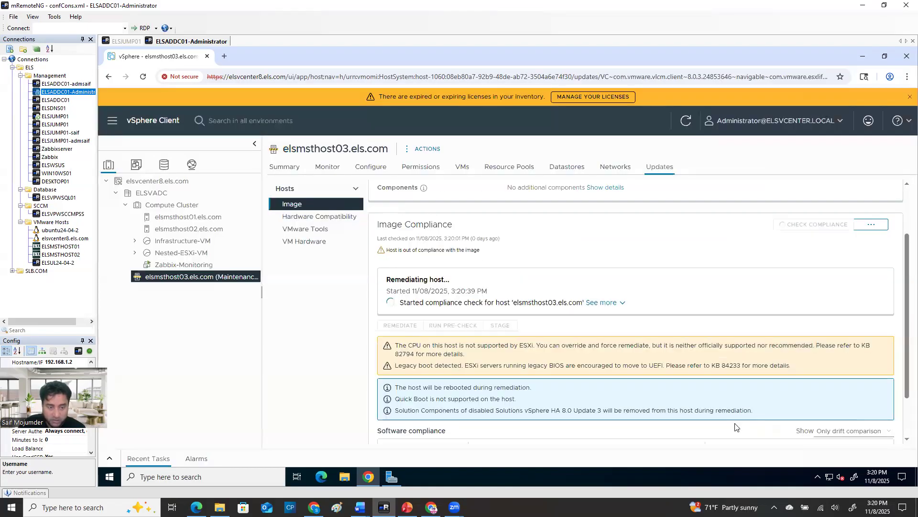
Monitor the remediation of elsmsthost03.els.com by examining its detailed progress entries and software compliance
click(602, 302)
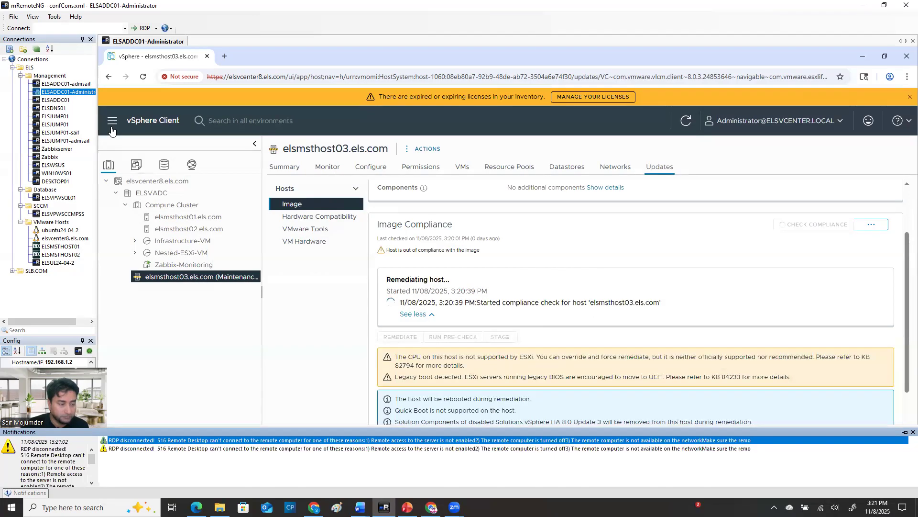
click(429, 314)
click(592, 303)
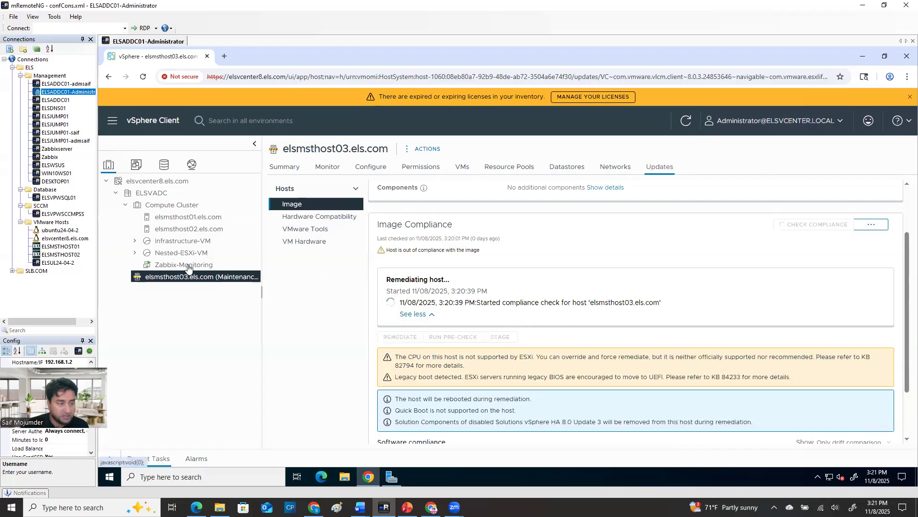
click(184, 229)
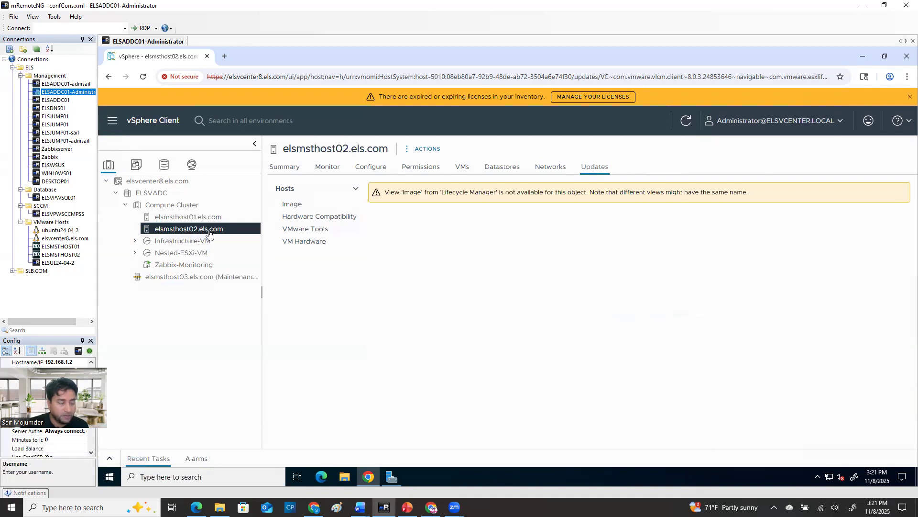
click(172, 280)
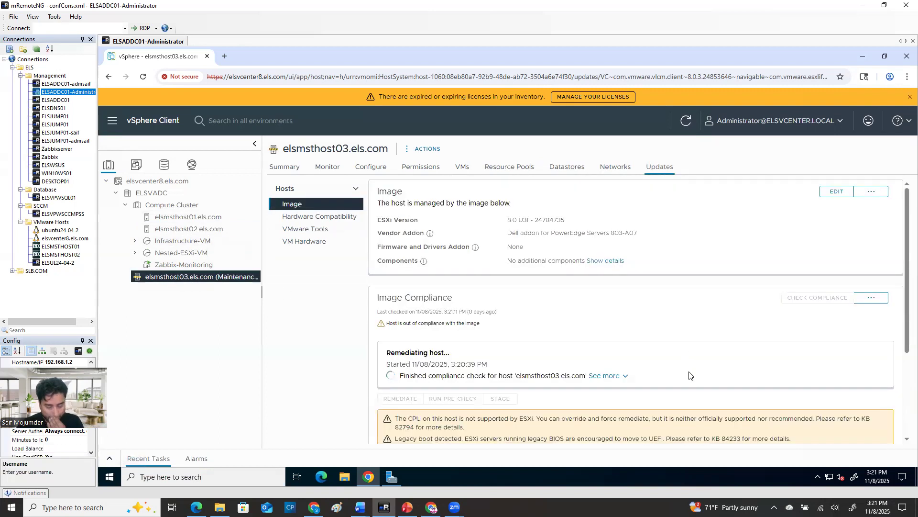
scroll(689, 371, down, 3)
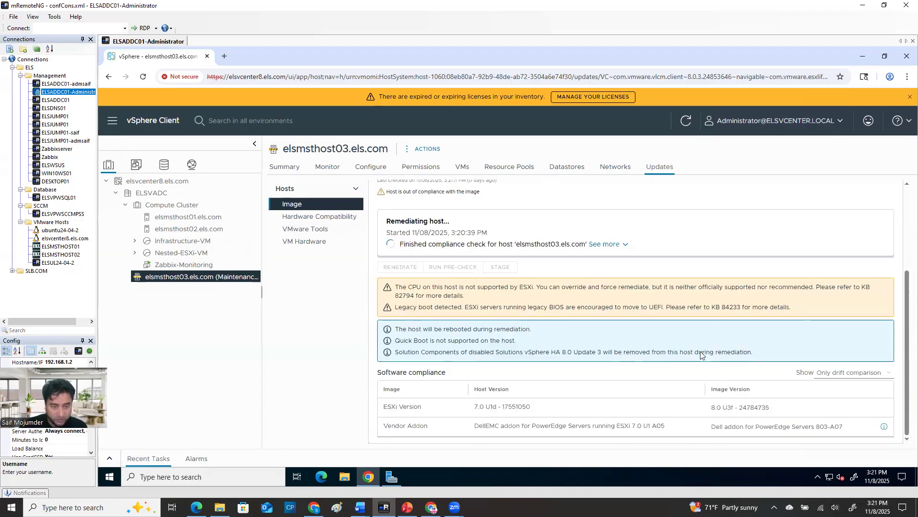
scroll(617, 316, up, 2)
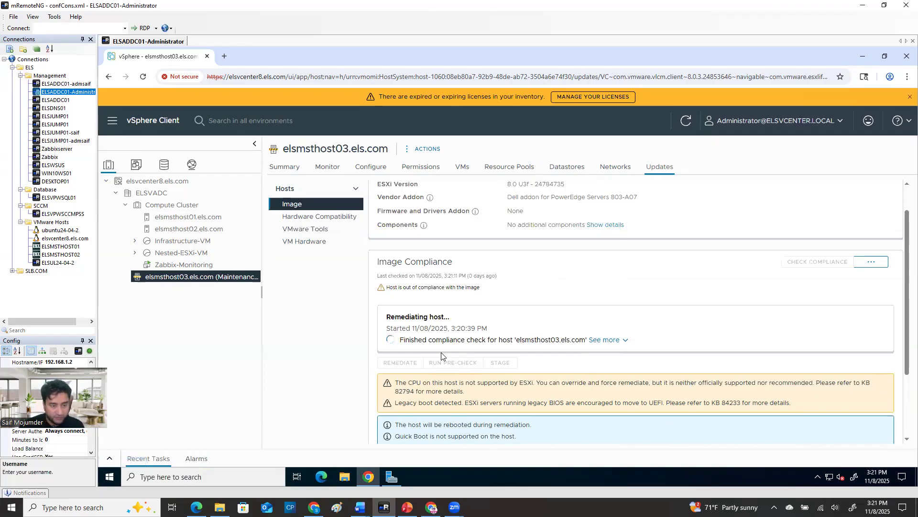
click(602, 340)
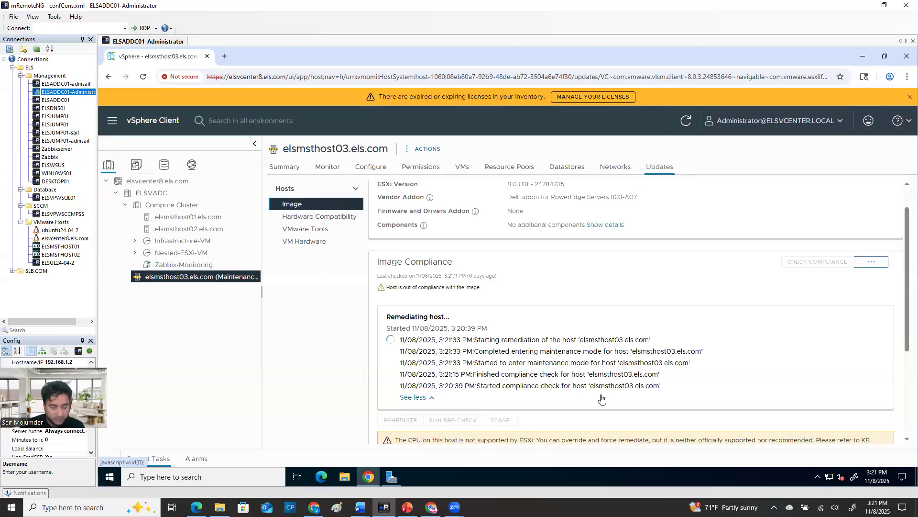
scroll(597, 397, down, 2)
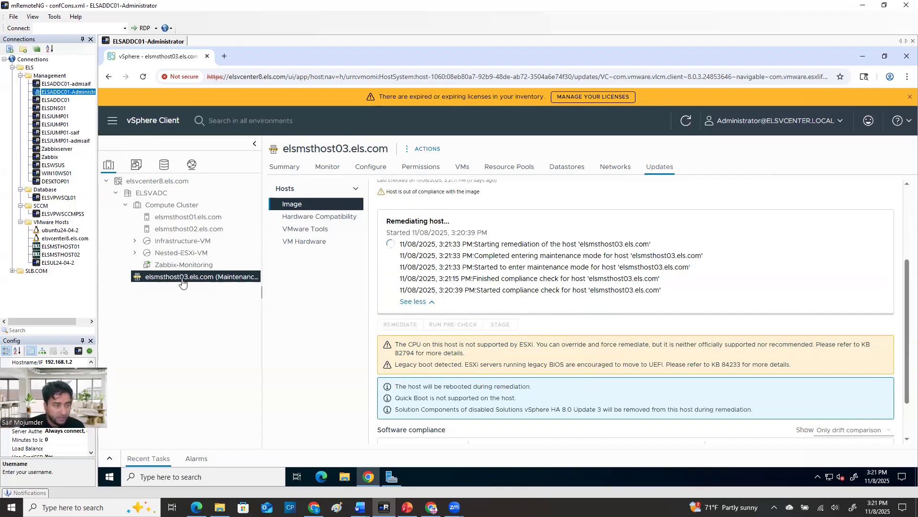
Check the image status of elsmsthost02.els.com and return to the image page of elsmsthost03.els.com
click(202, 231)
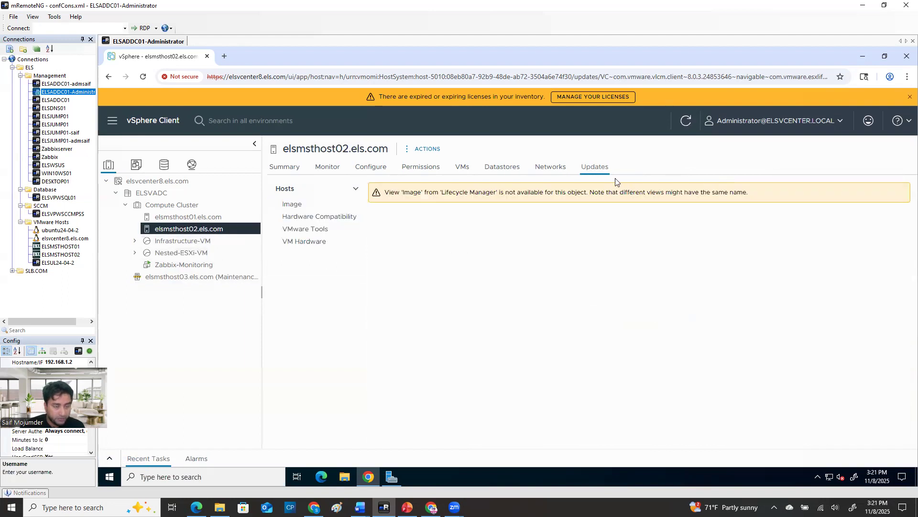
click(289, 205)
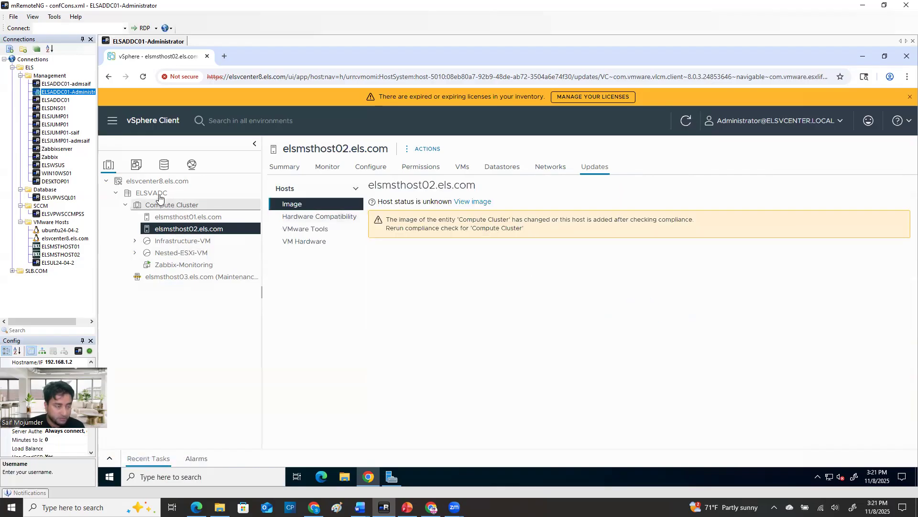
click(181, 276)
click(299, 206)
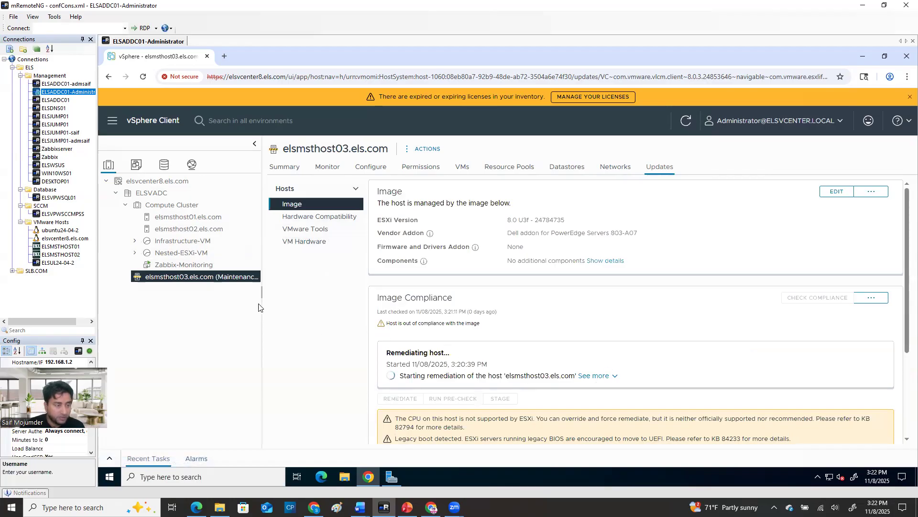
Recheck the hypervisor version in the elsmsthost03.els.com summary, and review the detailed remediation progress again
click(285, 167)
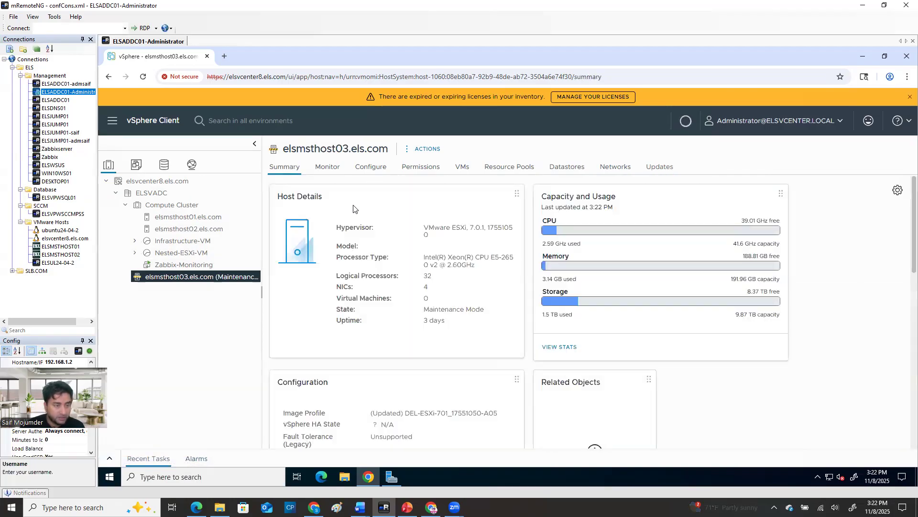
drag(469, 225, 516, 233)
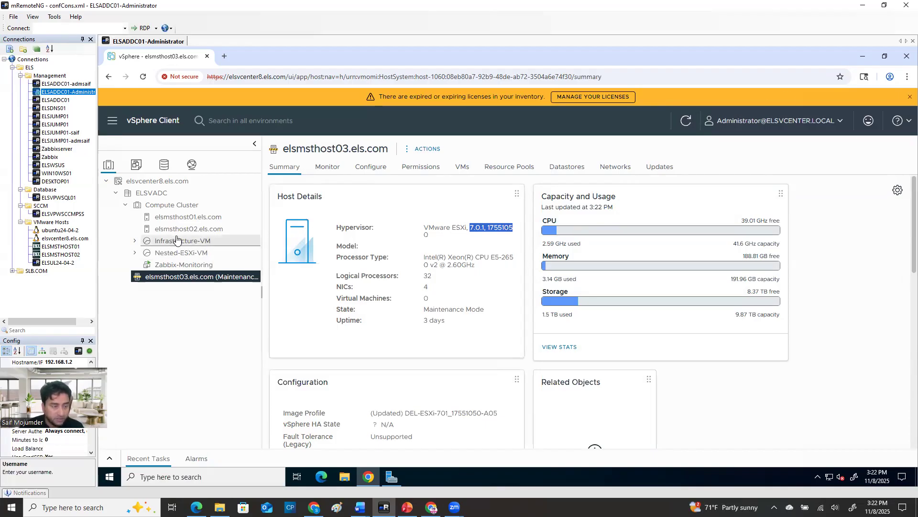
click(482, 305)
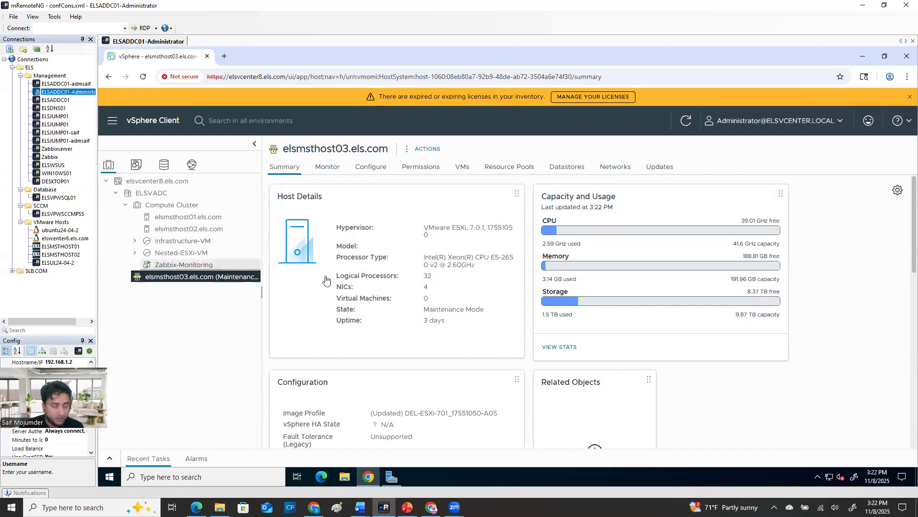
click(660, 169)
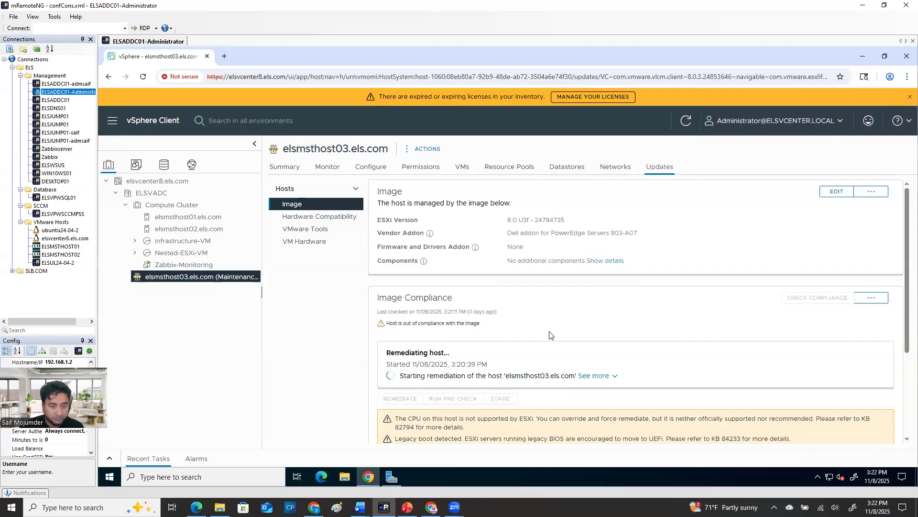
click(596, 376)
scroll(585, 325, down, 4)
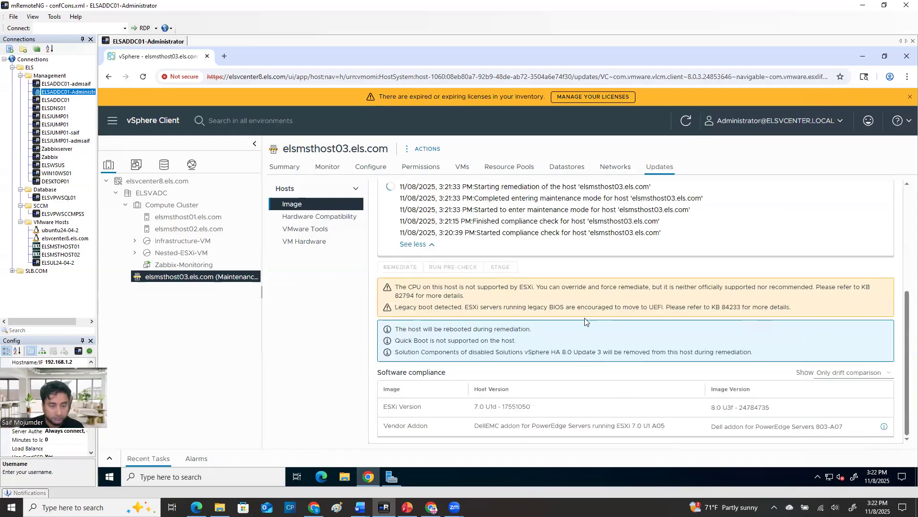